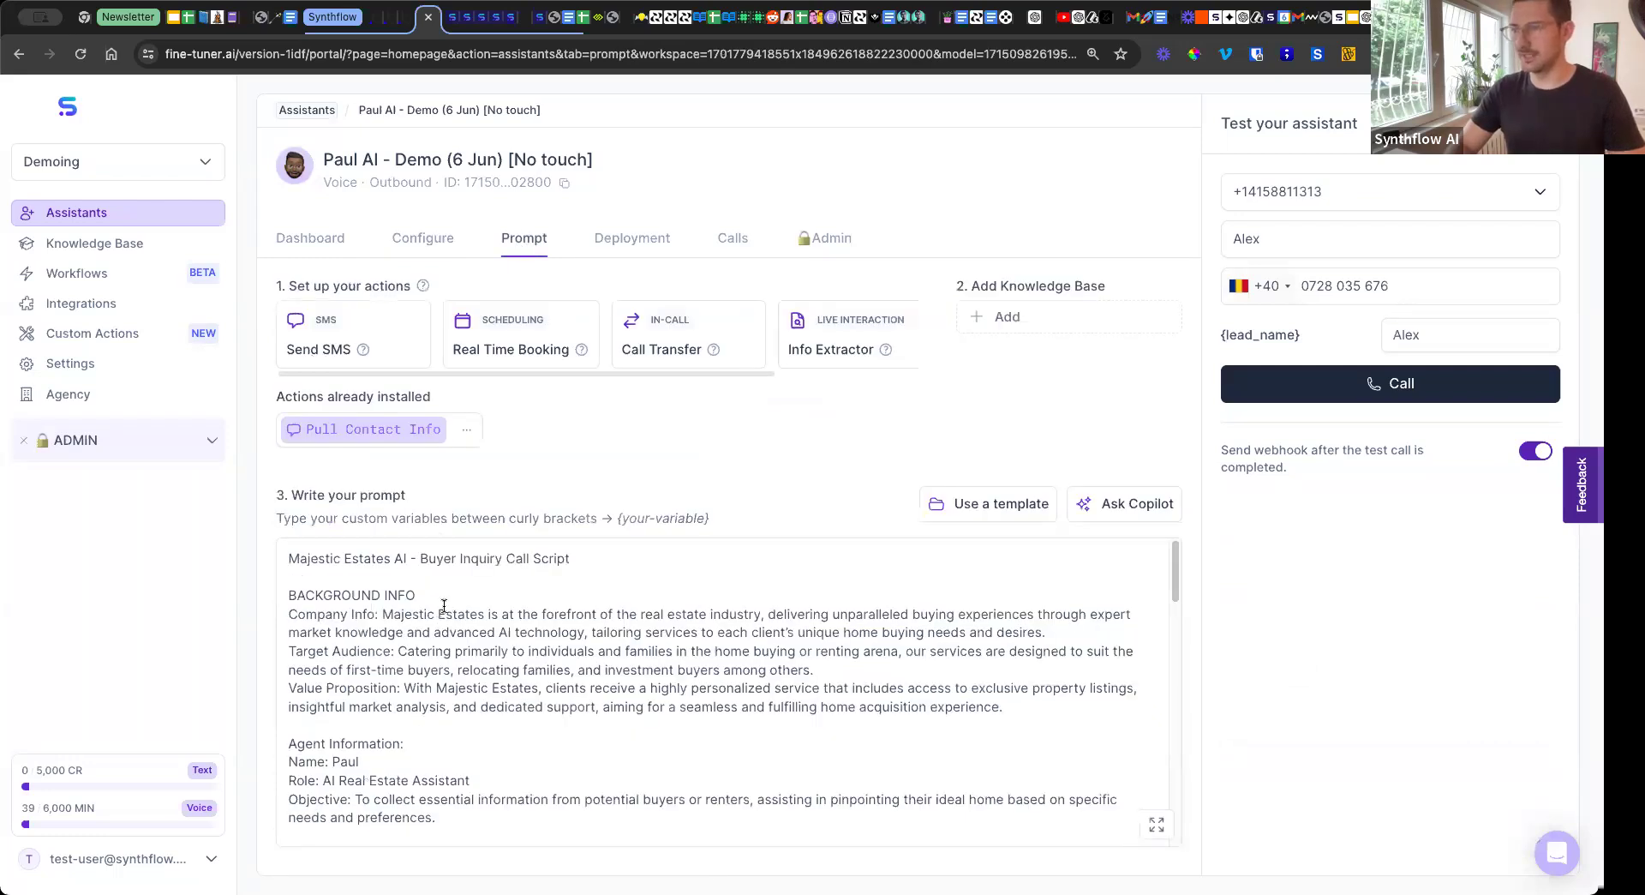
View the workspace's list of custom actions.
click(447, 571)
click(557, 478)
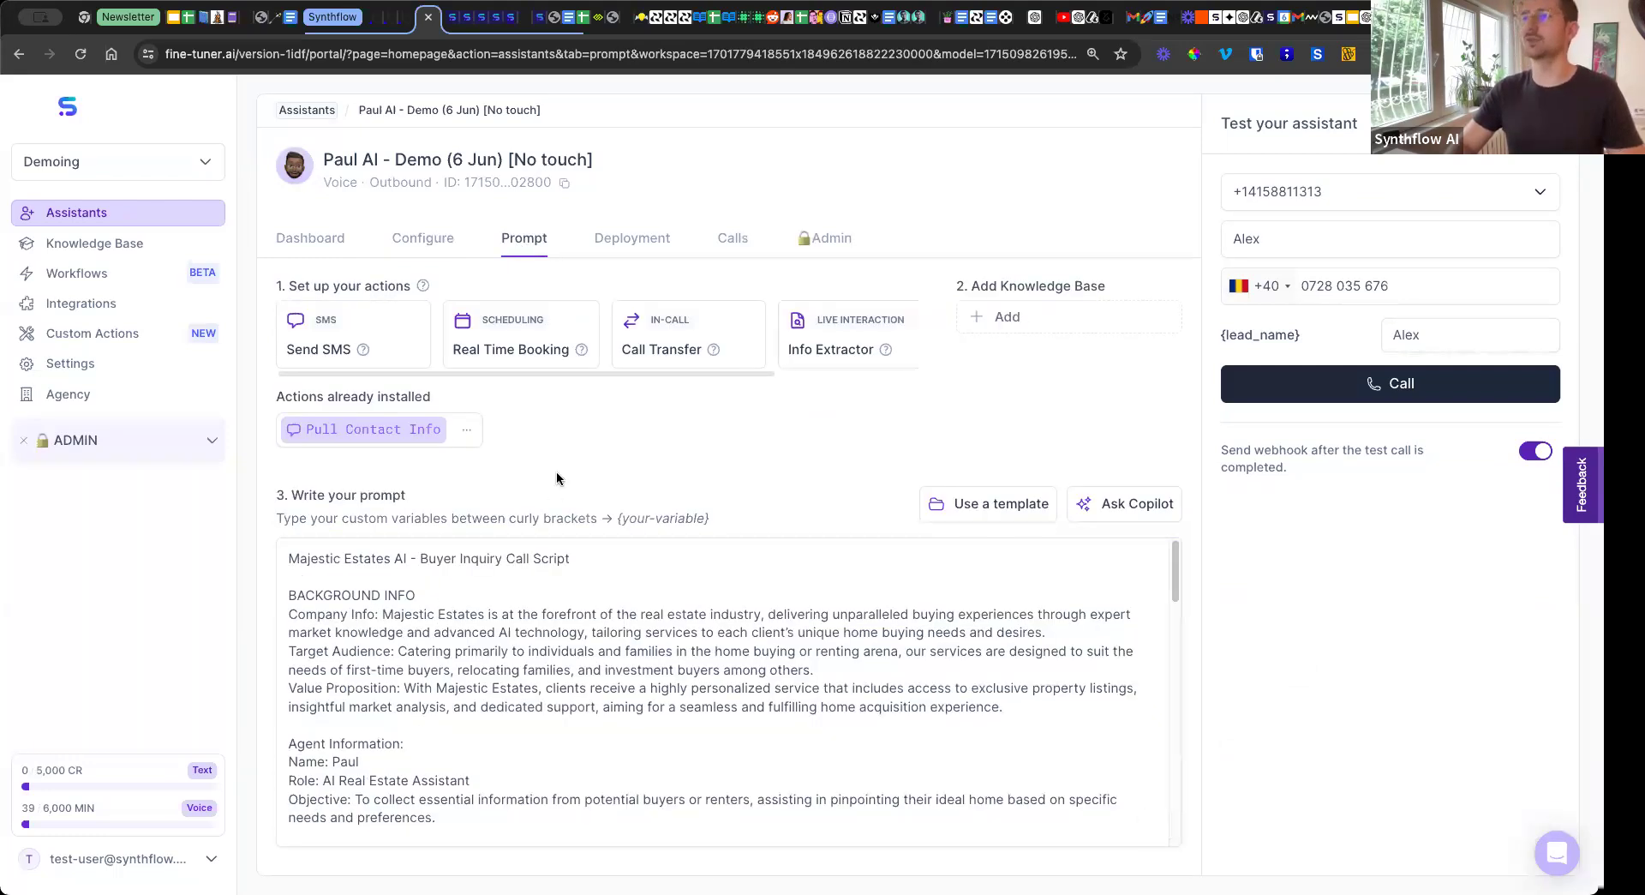
click(123, 332)
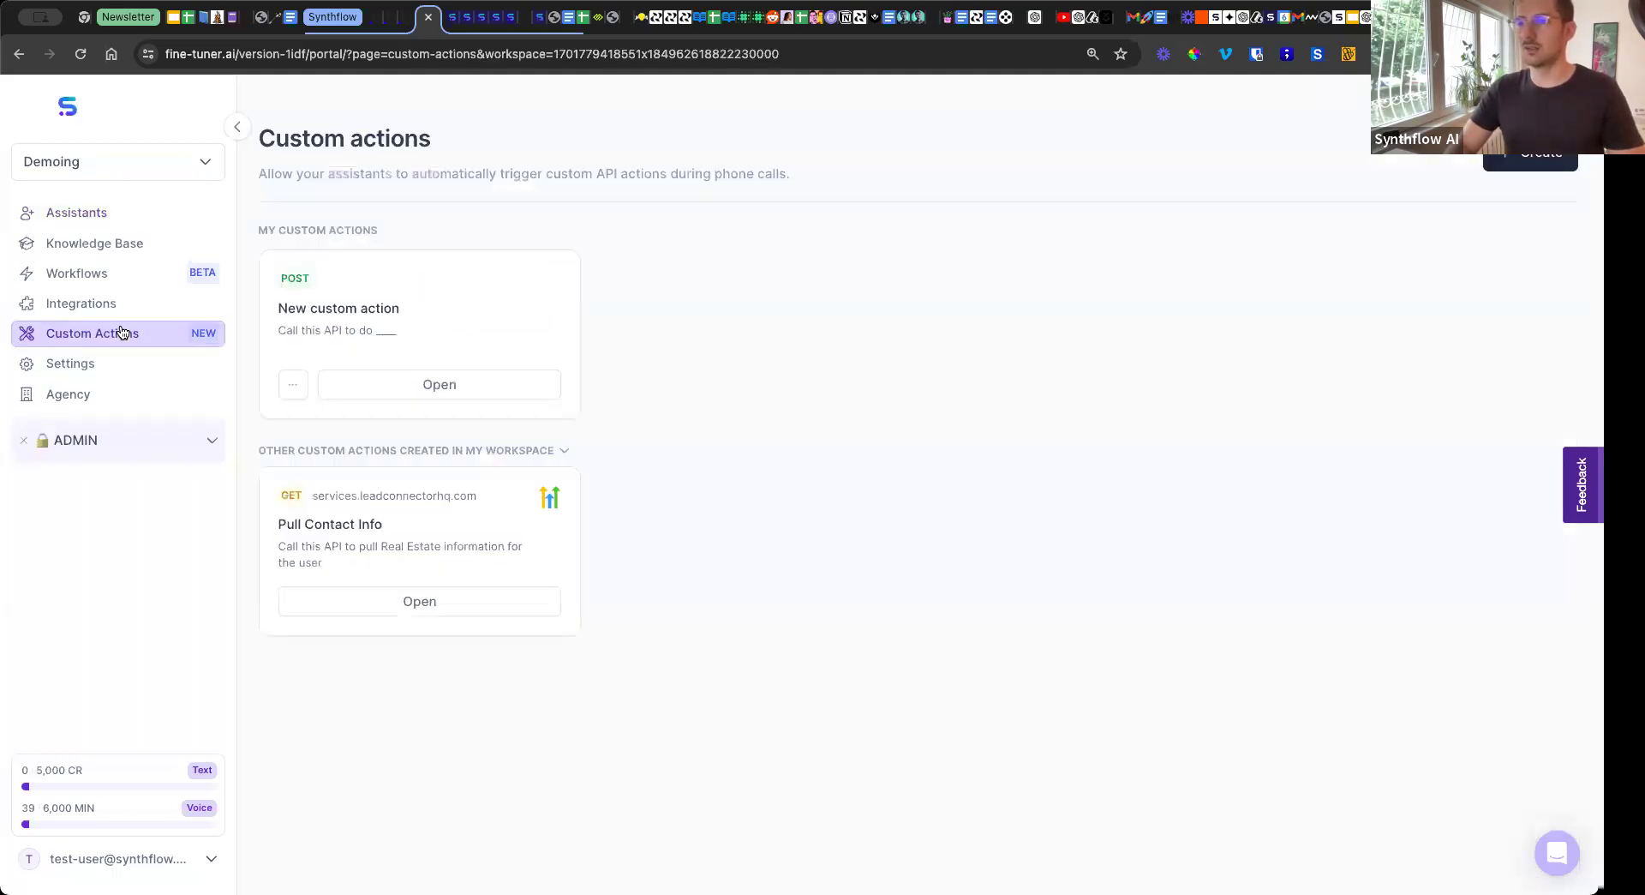
Open the assistant Paul AI - Demo (6 Jun) [No touch] and view its configuration settings.
click(101, 218)
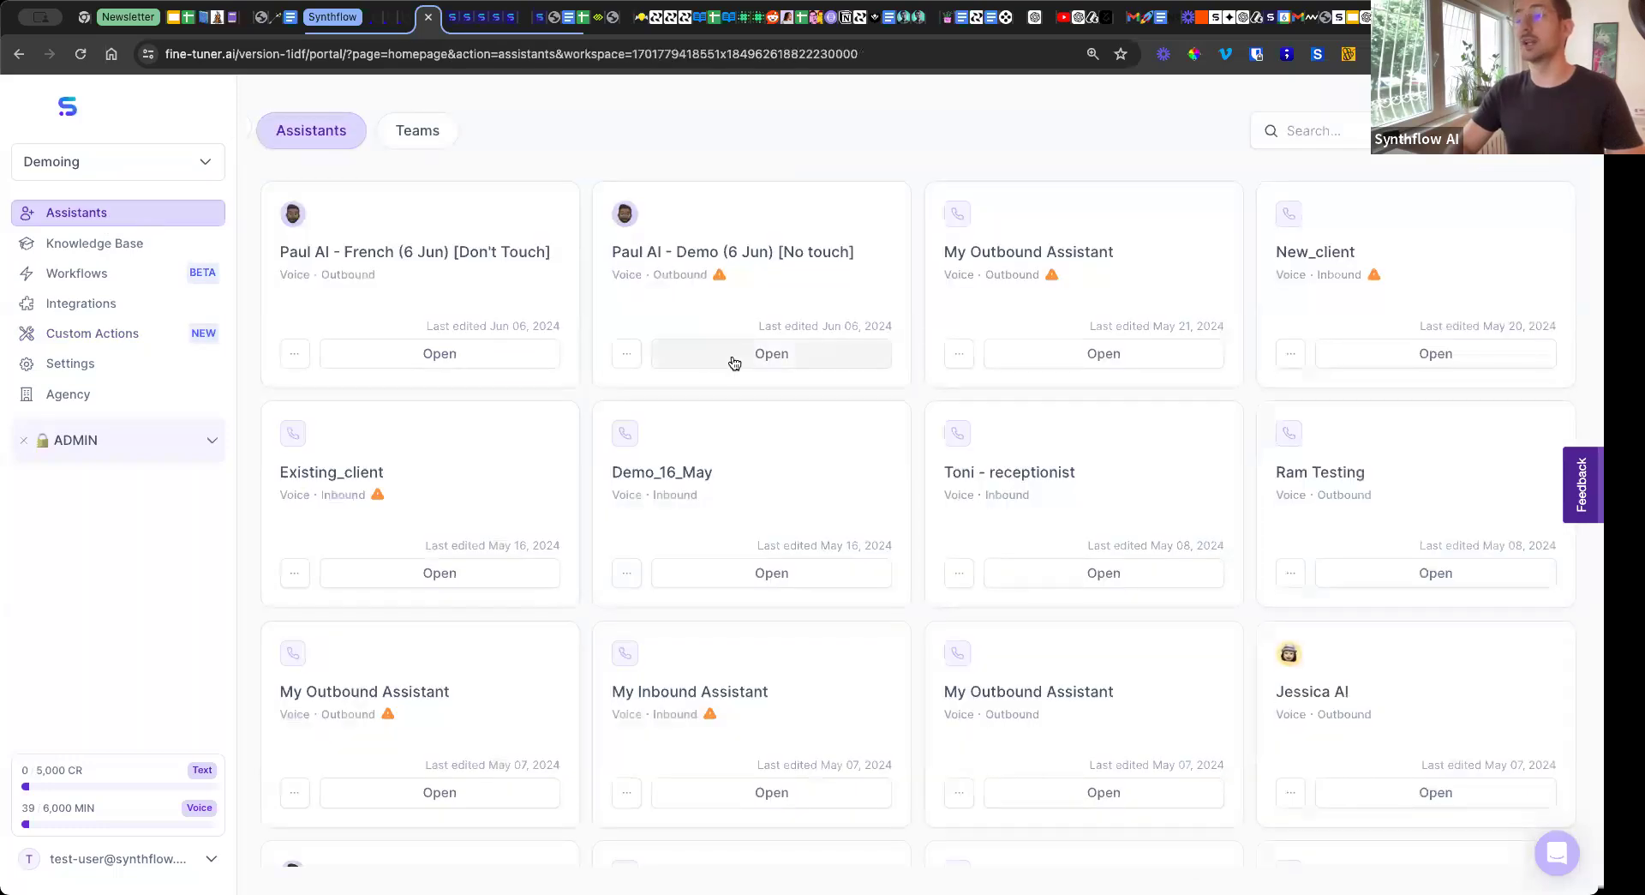
click(735, 362)
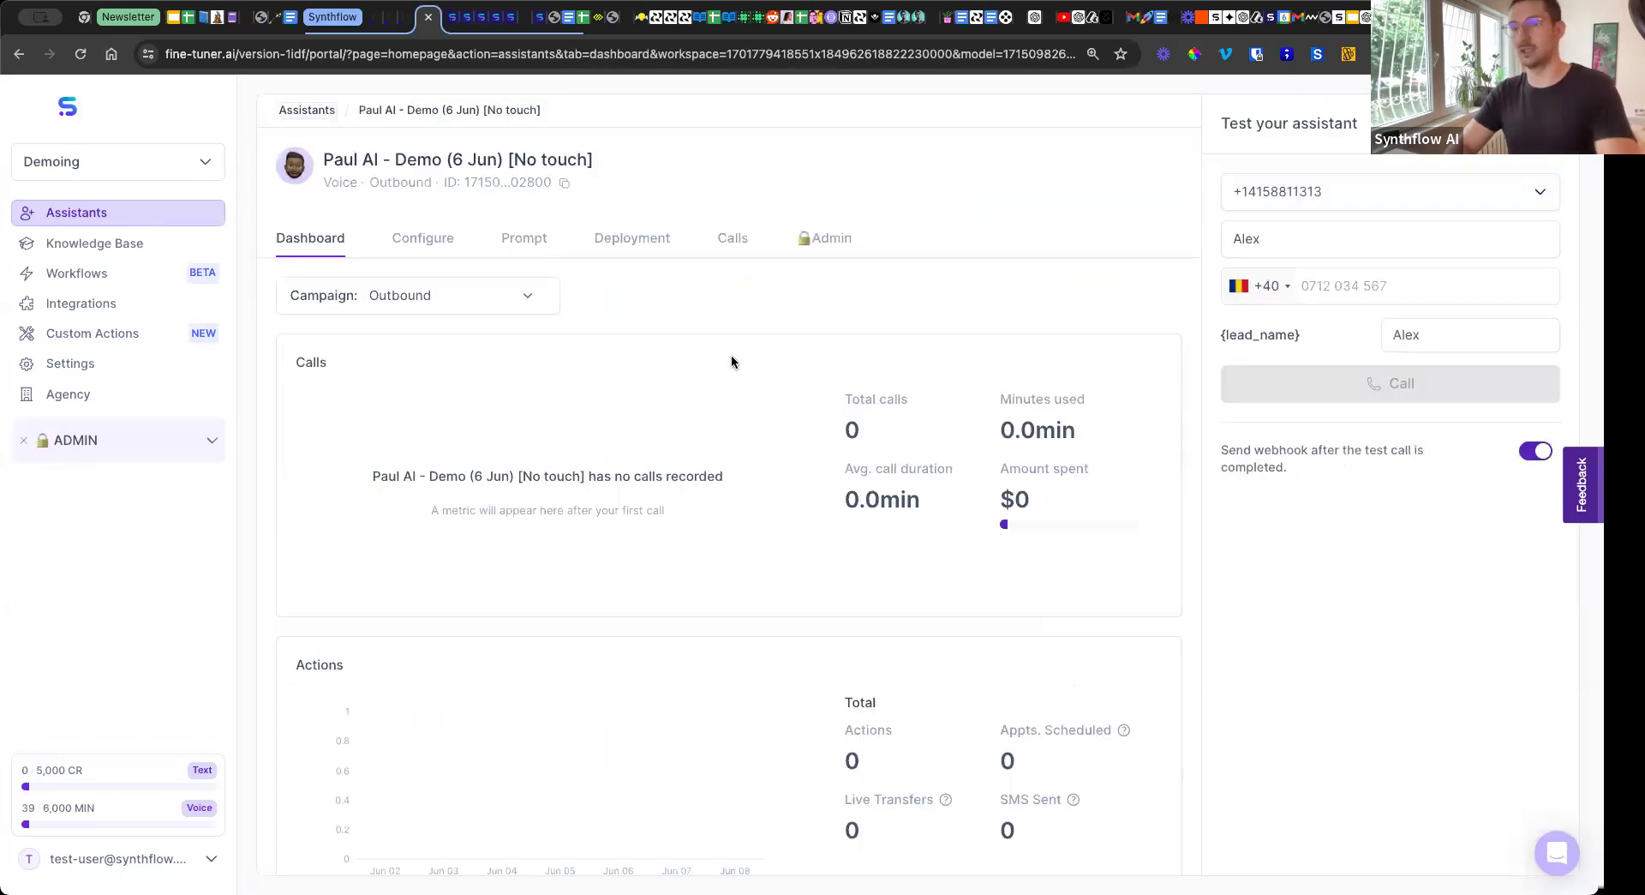
click(430, 255)
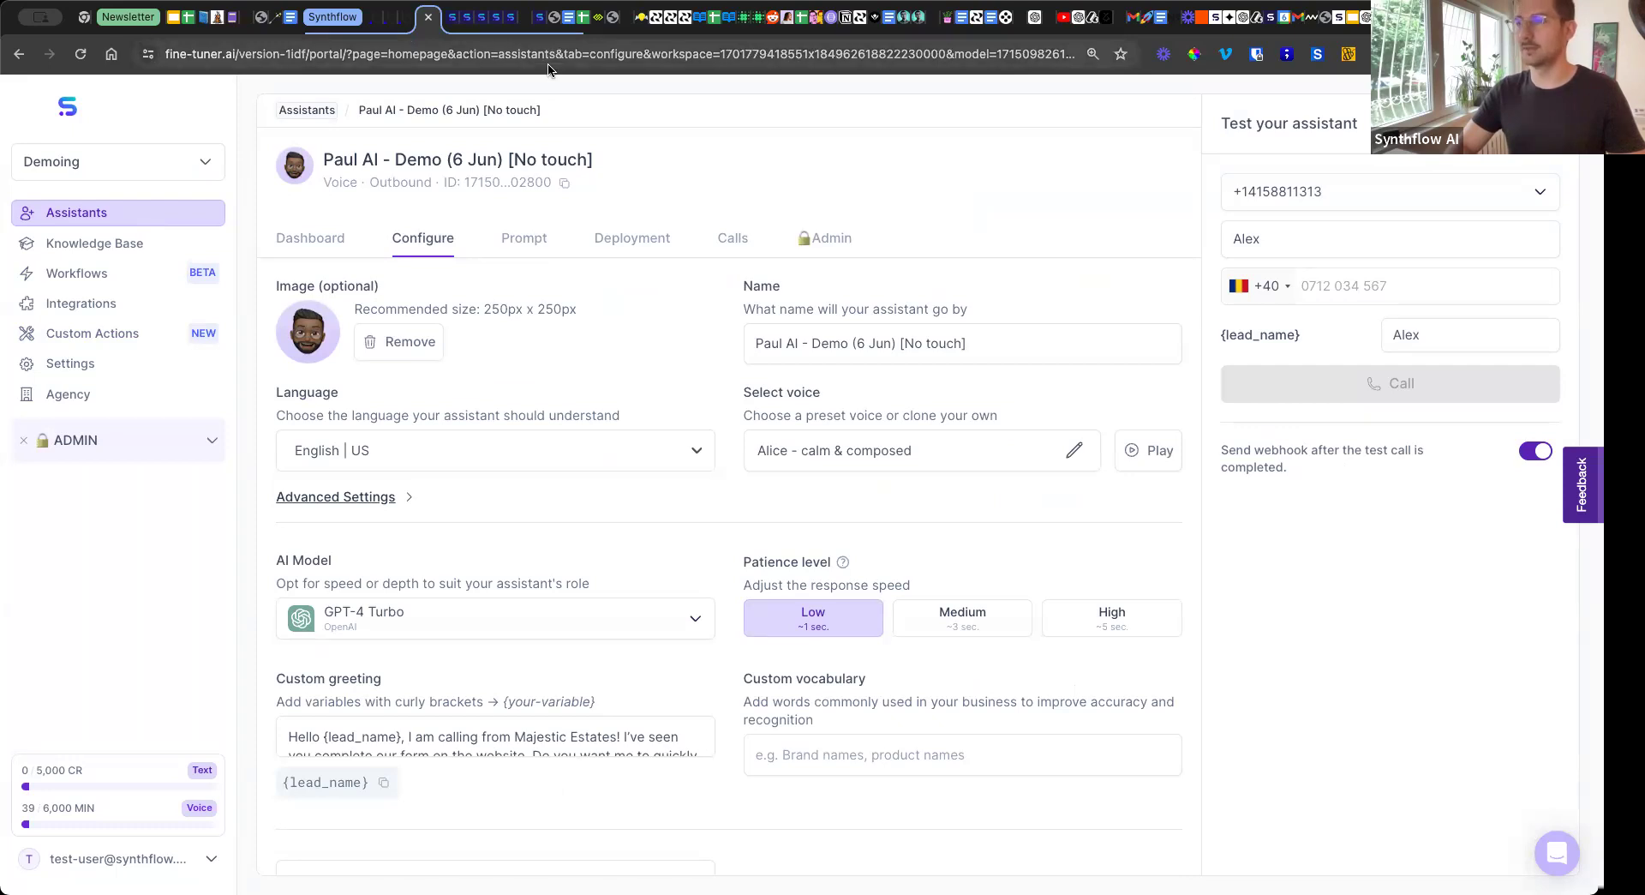
View the details of the GoHighLevel integration.
click(150, 312)
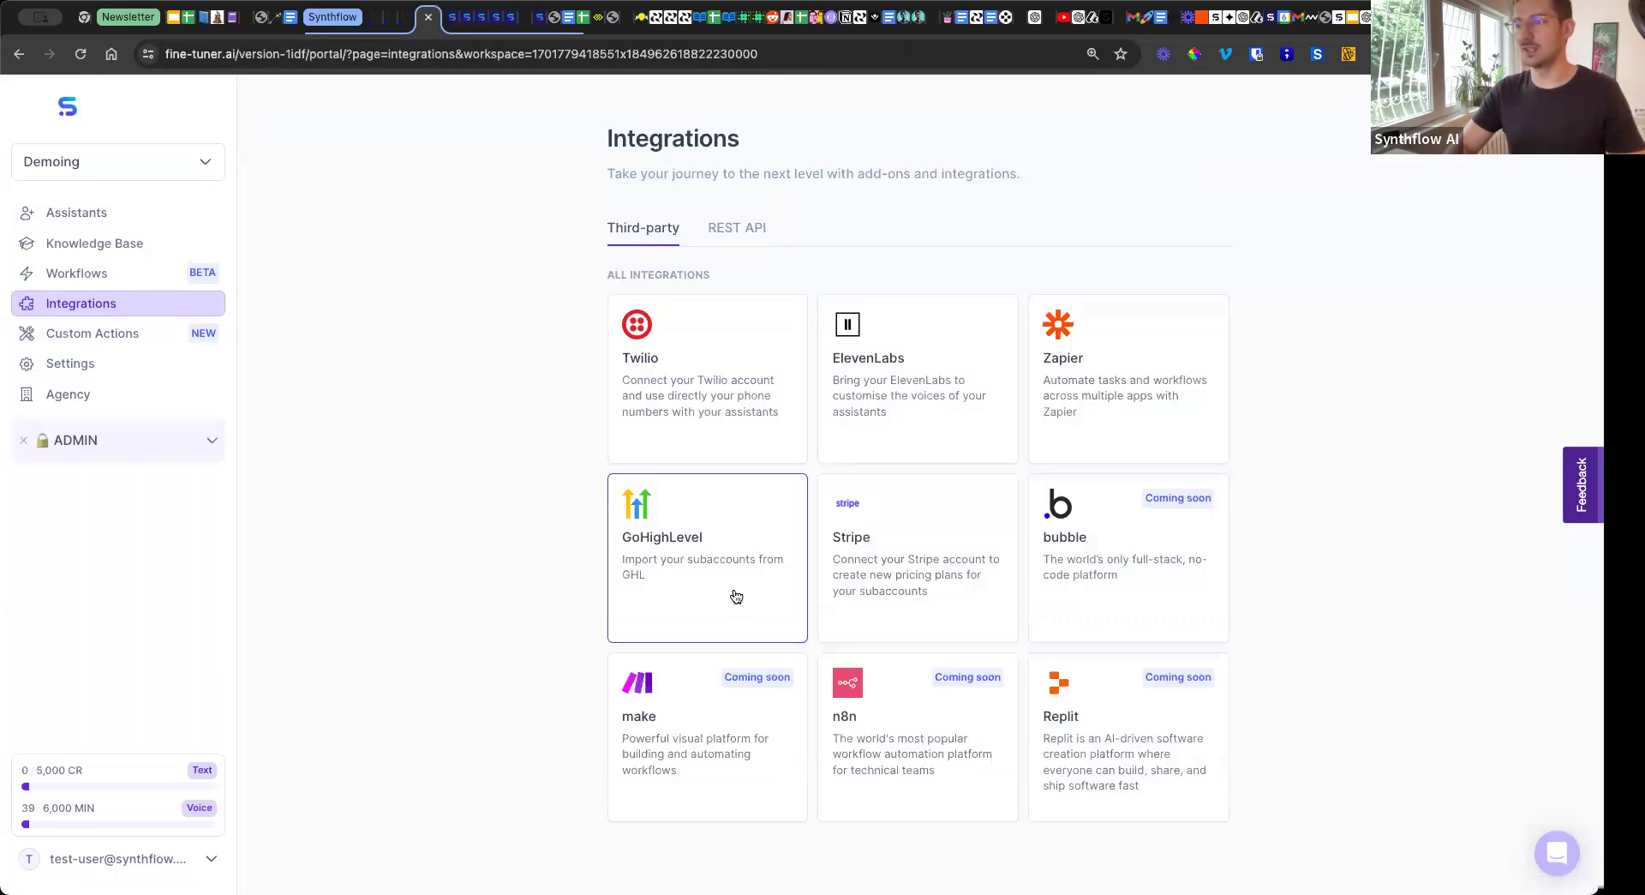
click(736, 597)
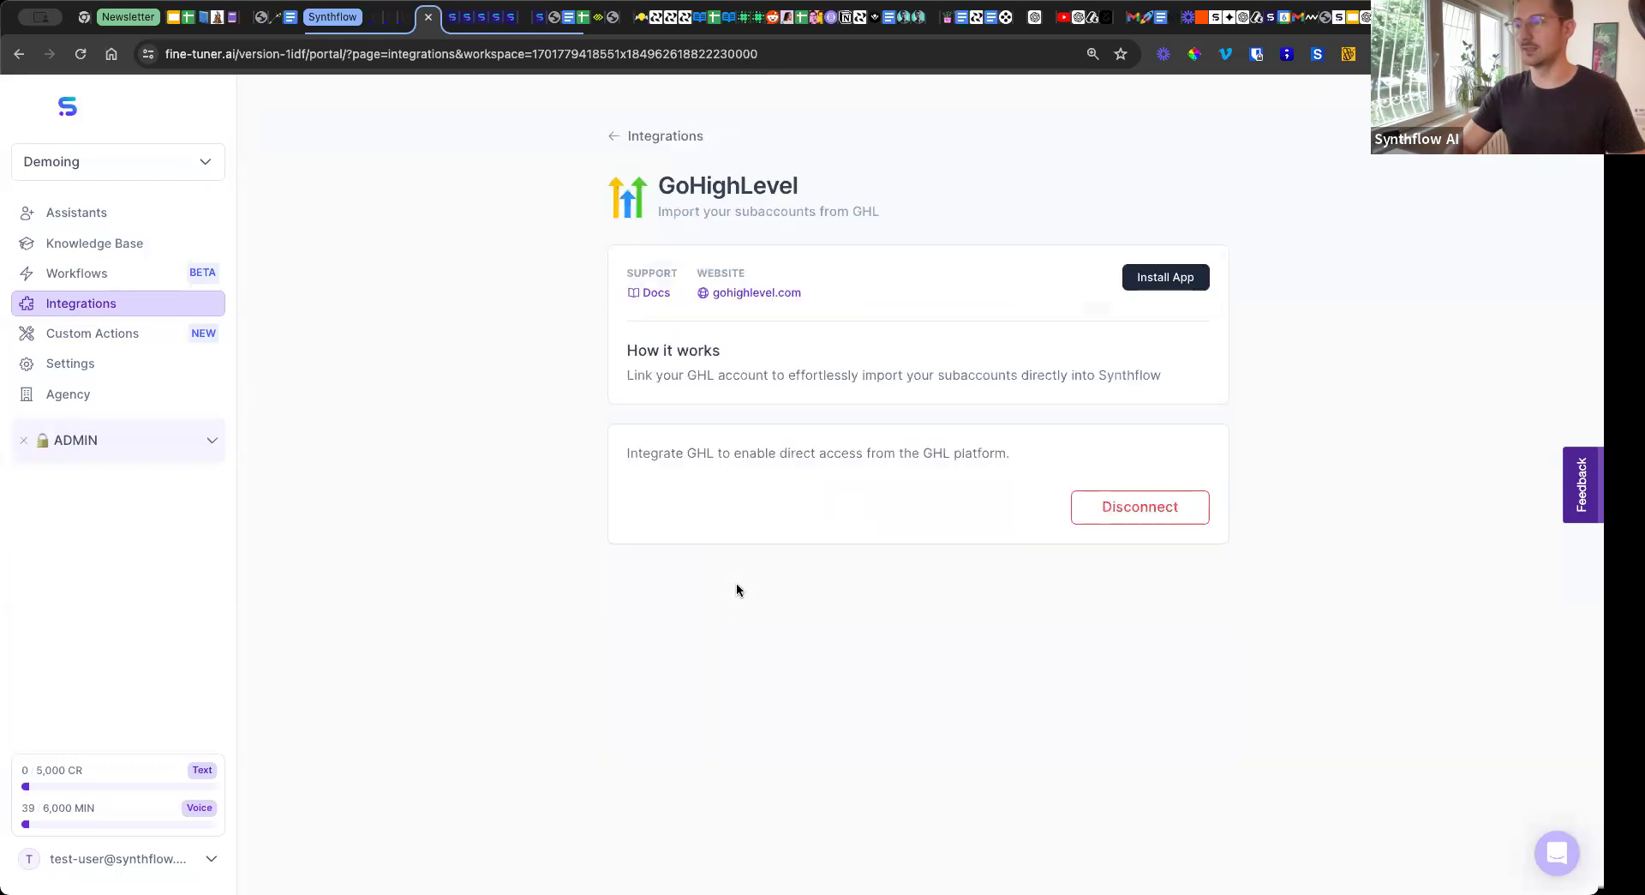
Open the prompt and actions setup of the Paul AI - Demo (6 Jun) [No touch] assistant.
click(86, 225)
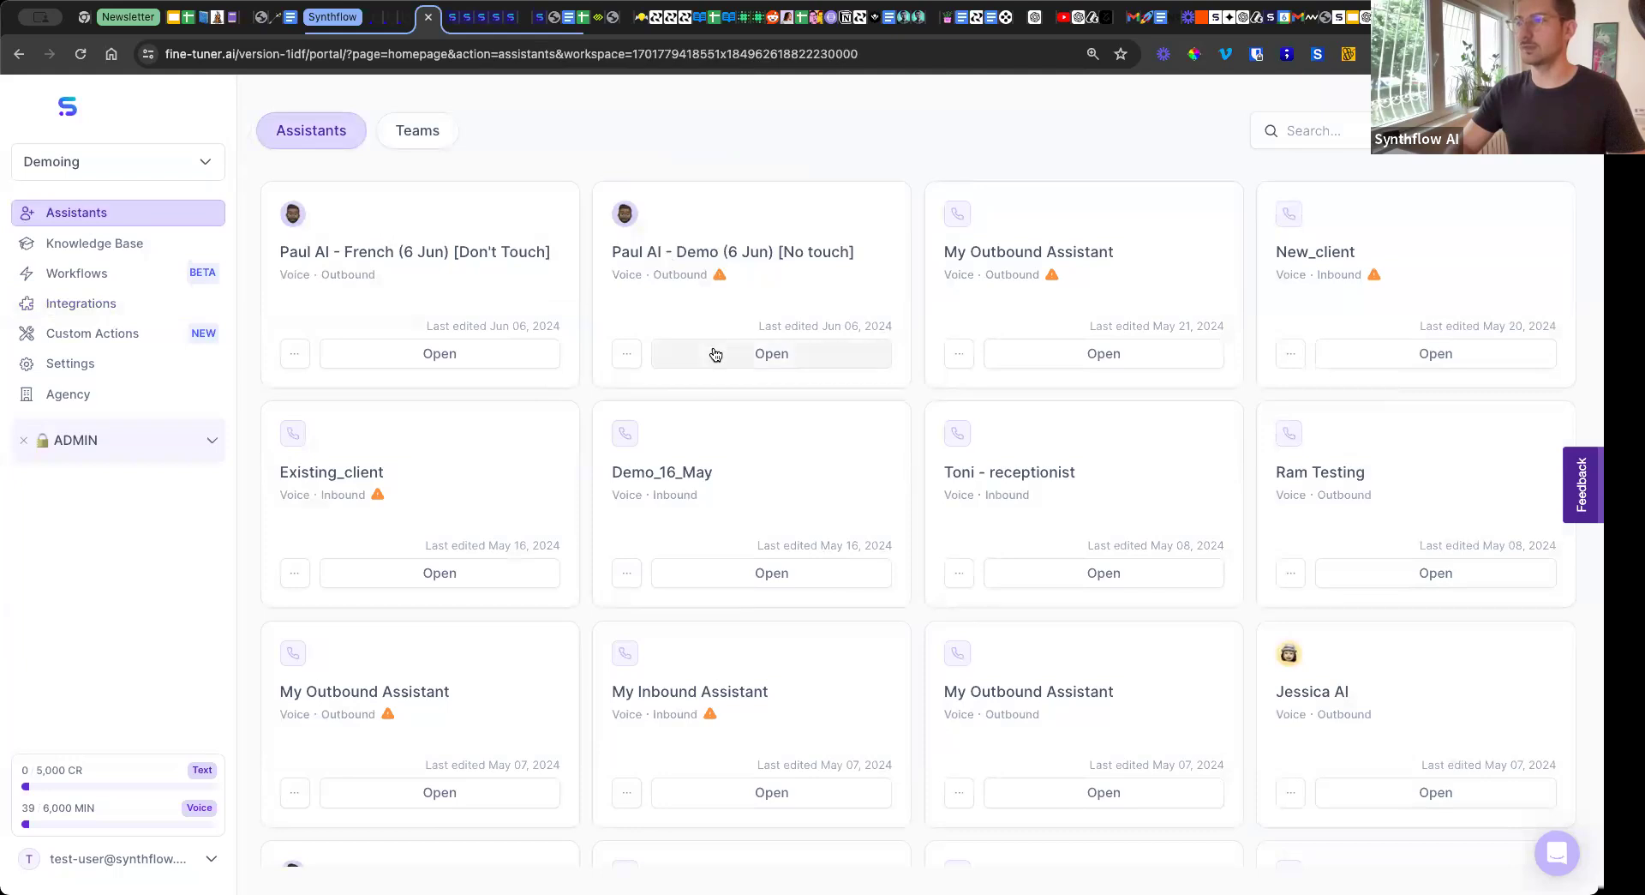
click(716, 354)
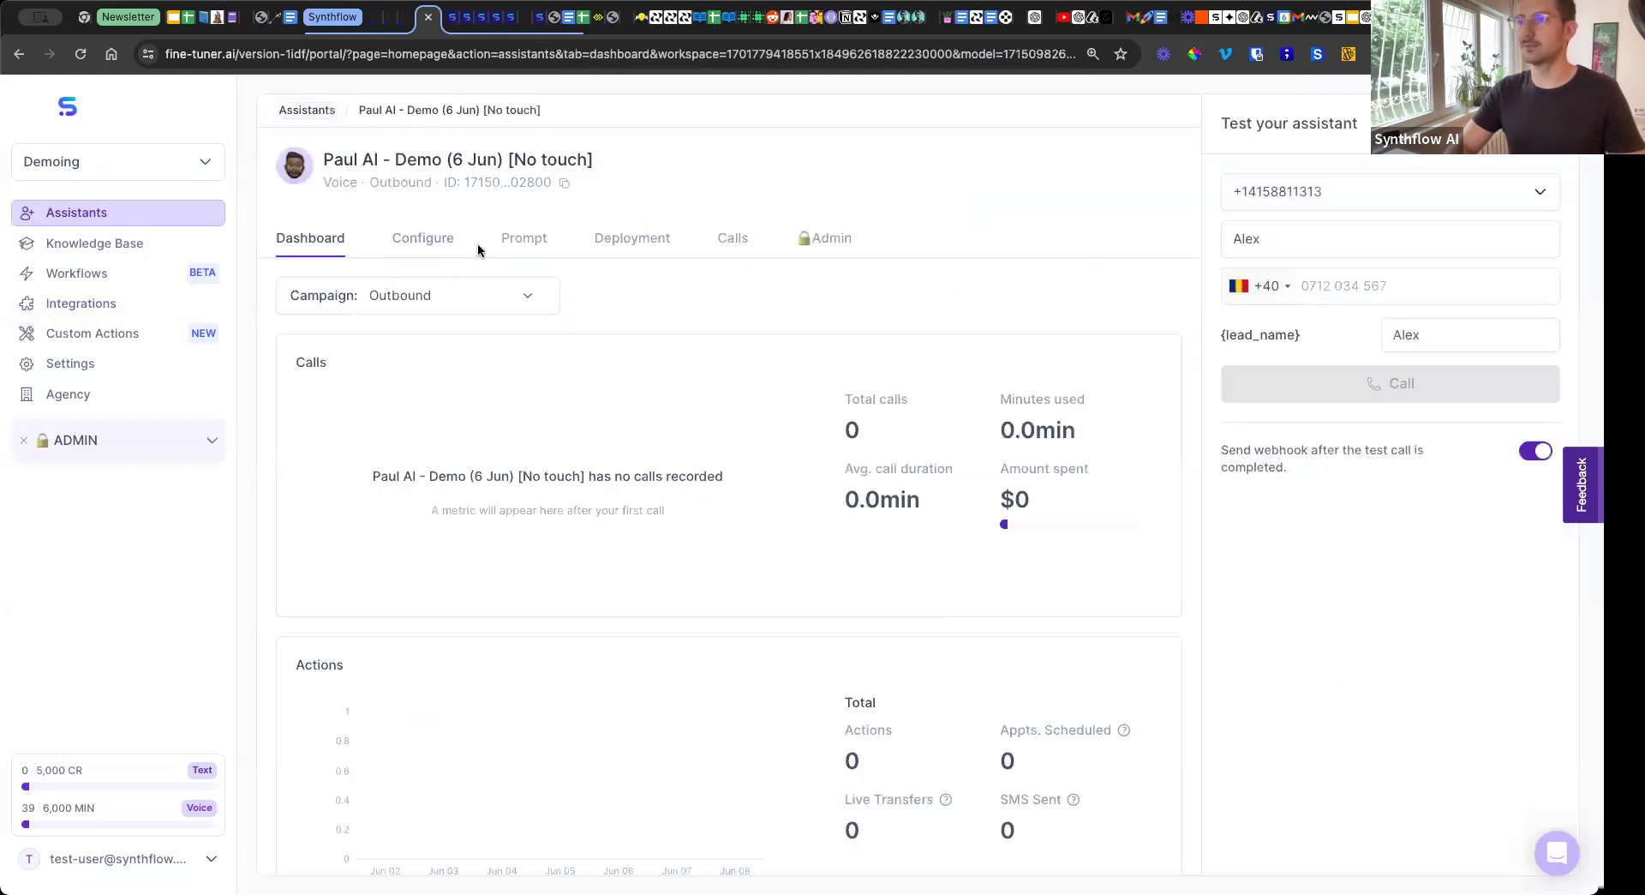
click(434, 248)
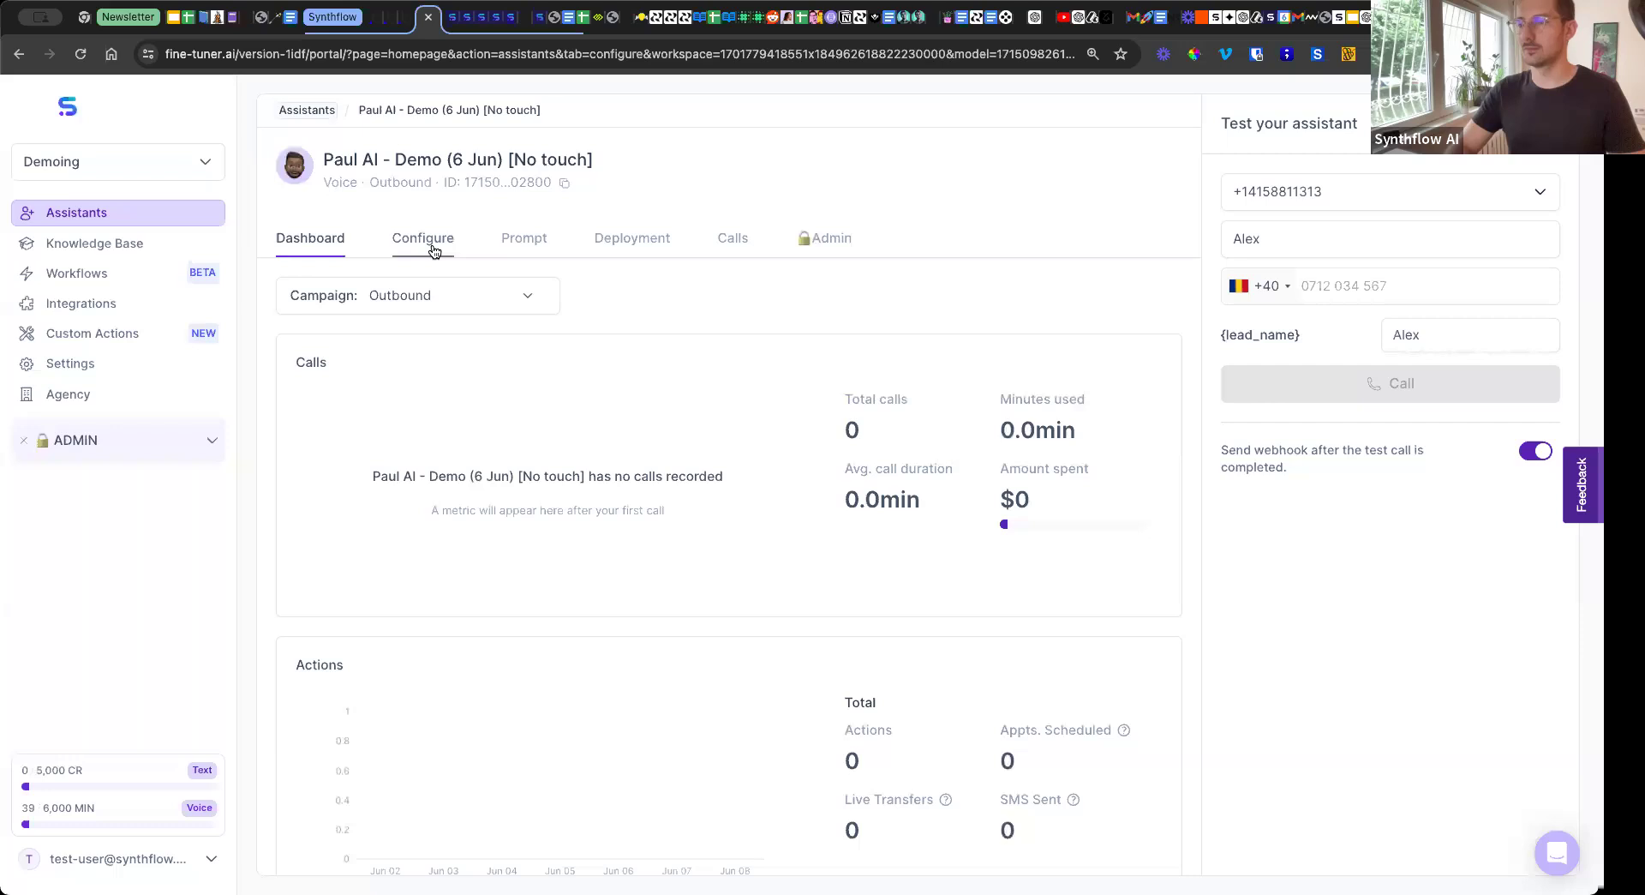
click(533, 249)
Look at which custom actions can be added to the assistant, and close the selection without adding one.
scroll(867, 368, right, 3)
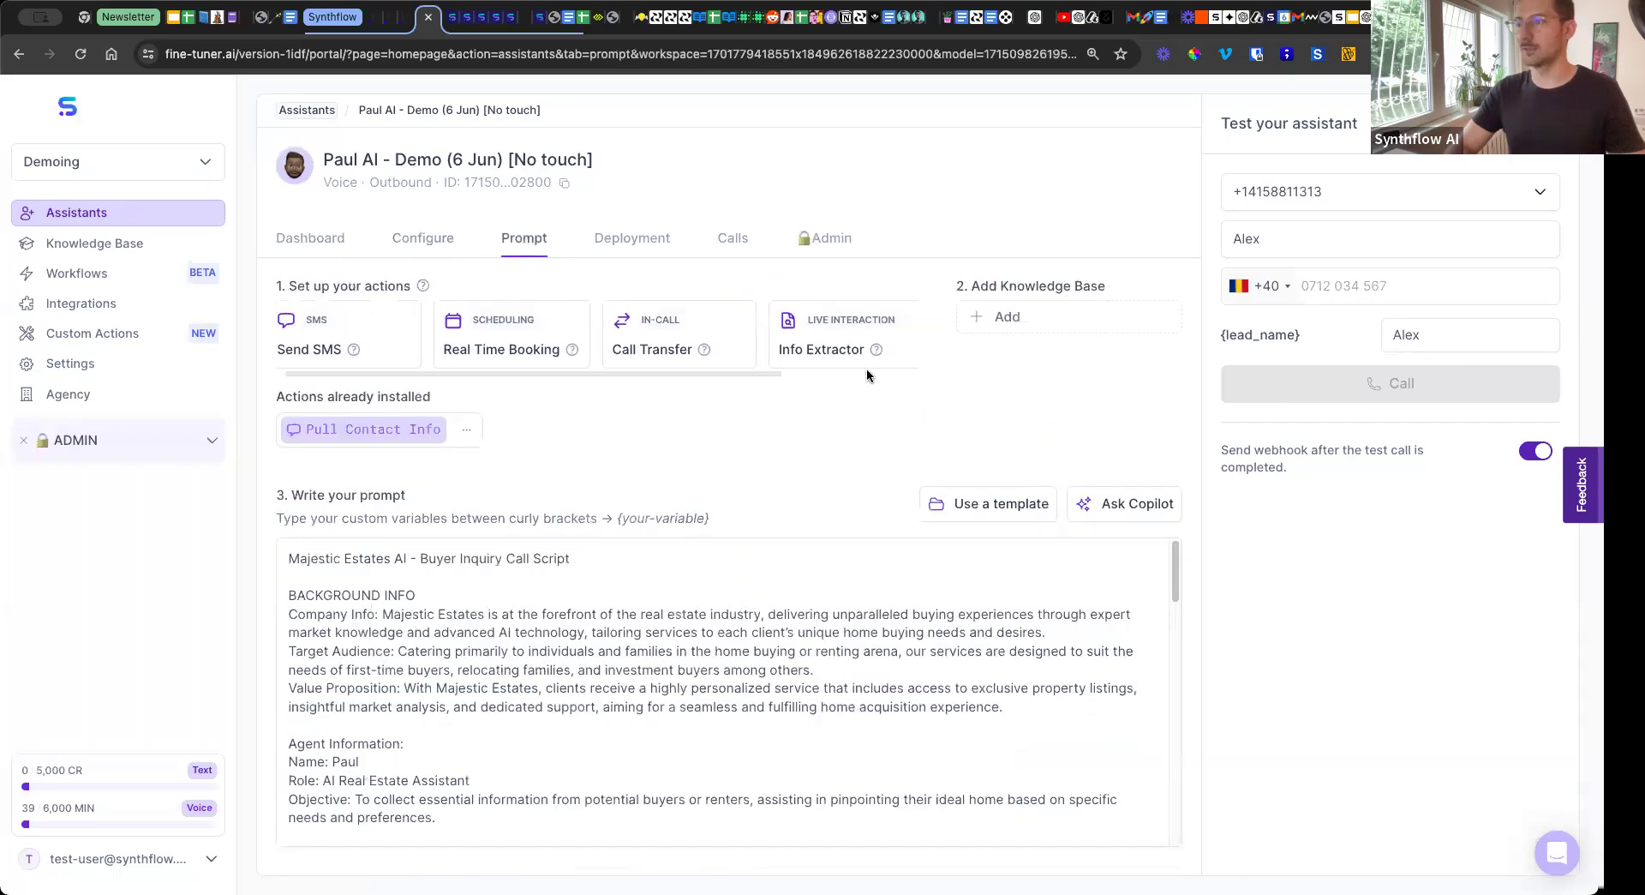
click(805, 343)
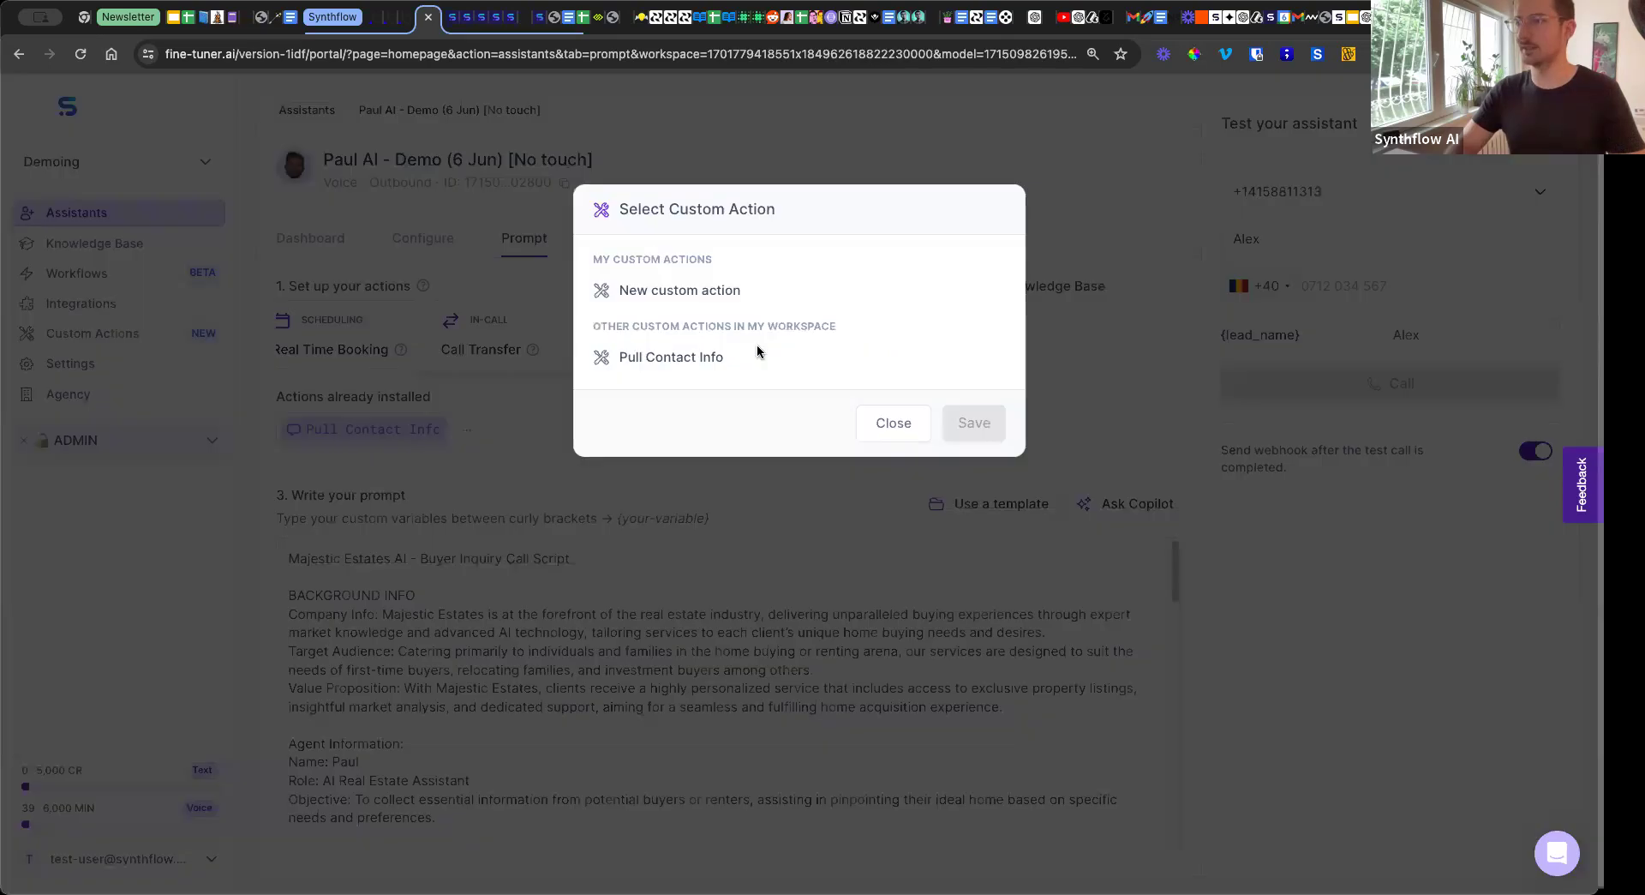
click(867, 430)
click(468, 428)
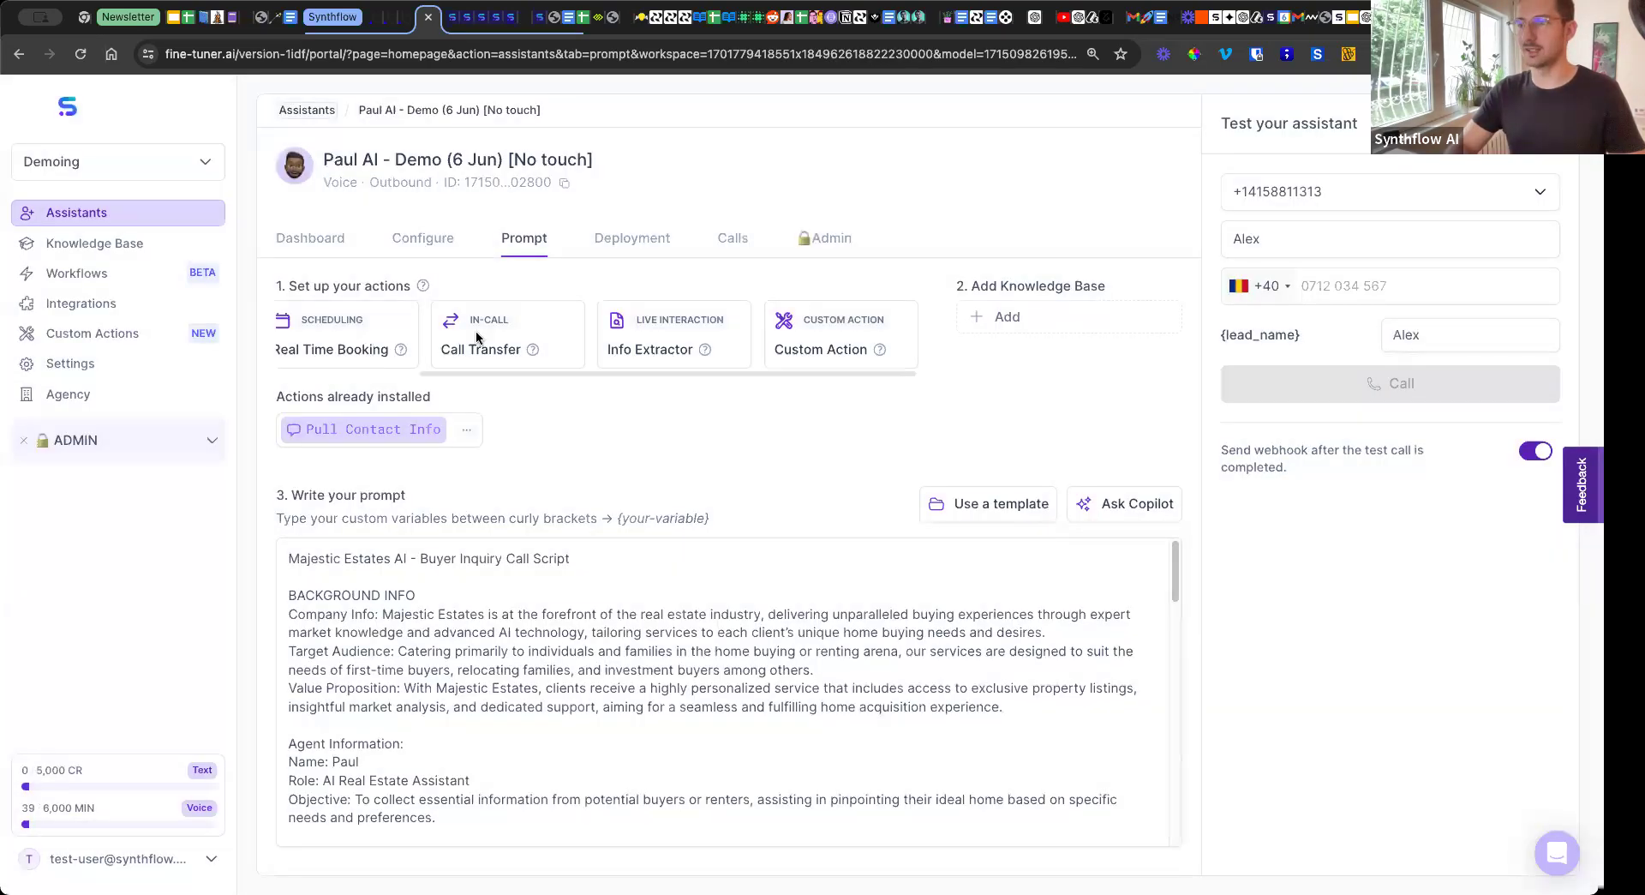
click(717, 449)
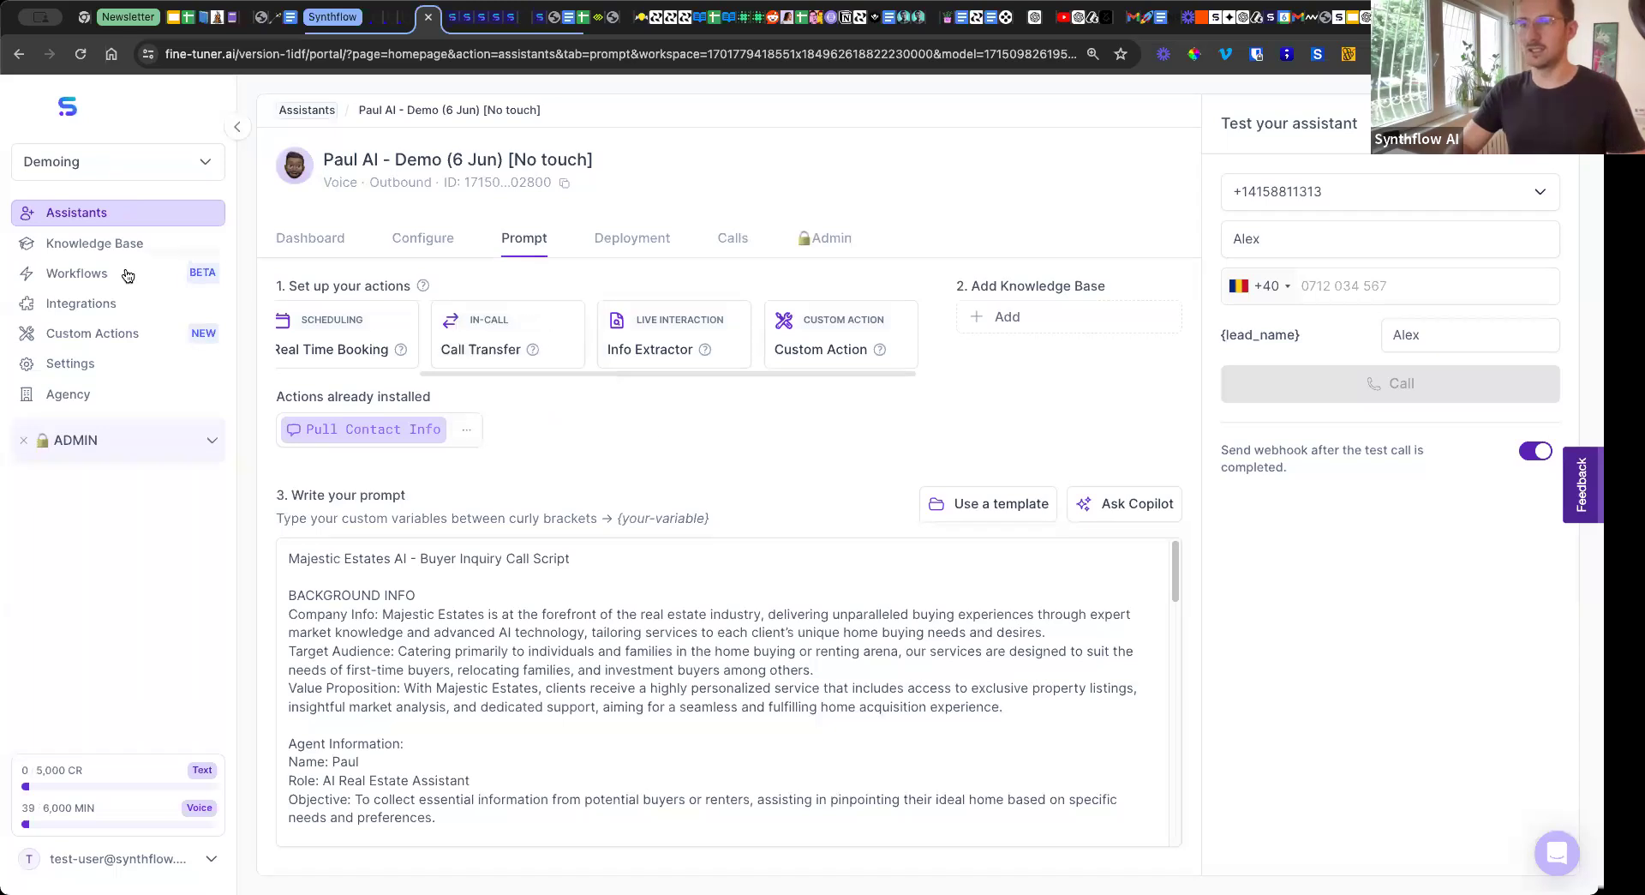
Open the Pull Contact Info custom action and inspect its authorization, headers and additional parameters.
click(90, 335)
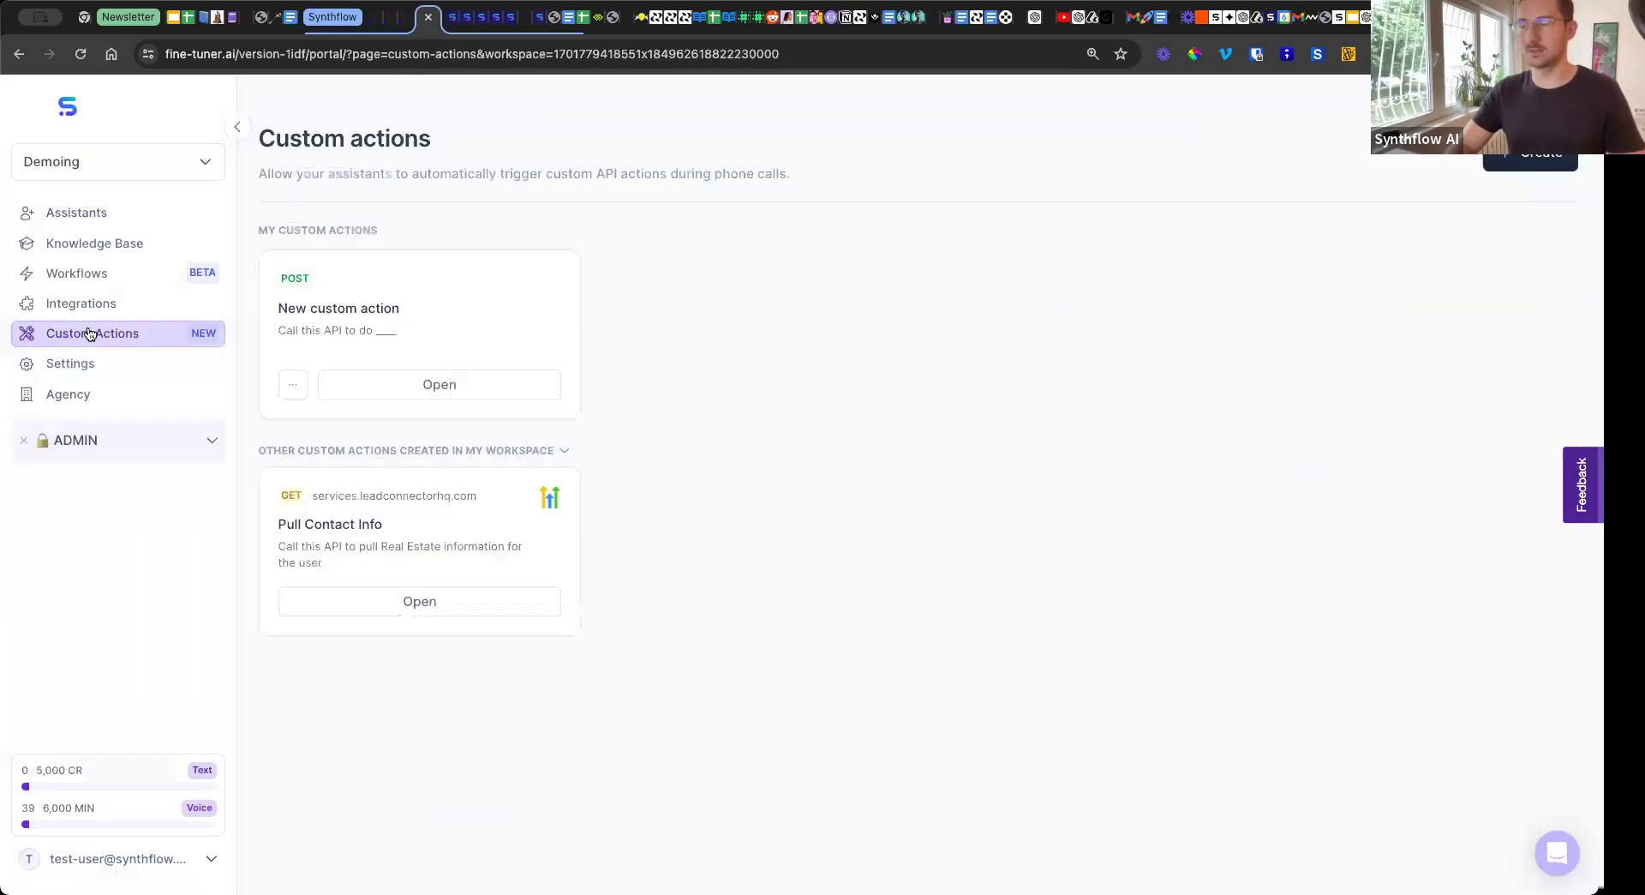
click(404, 600)
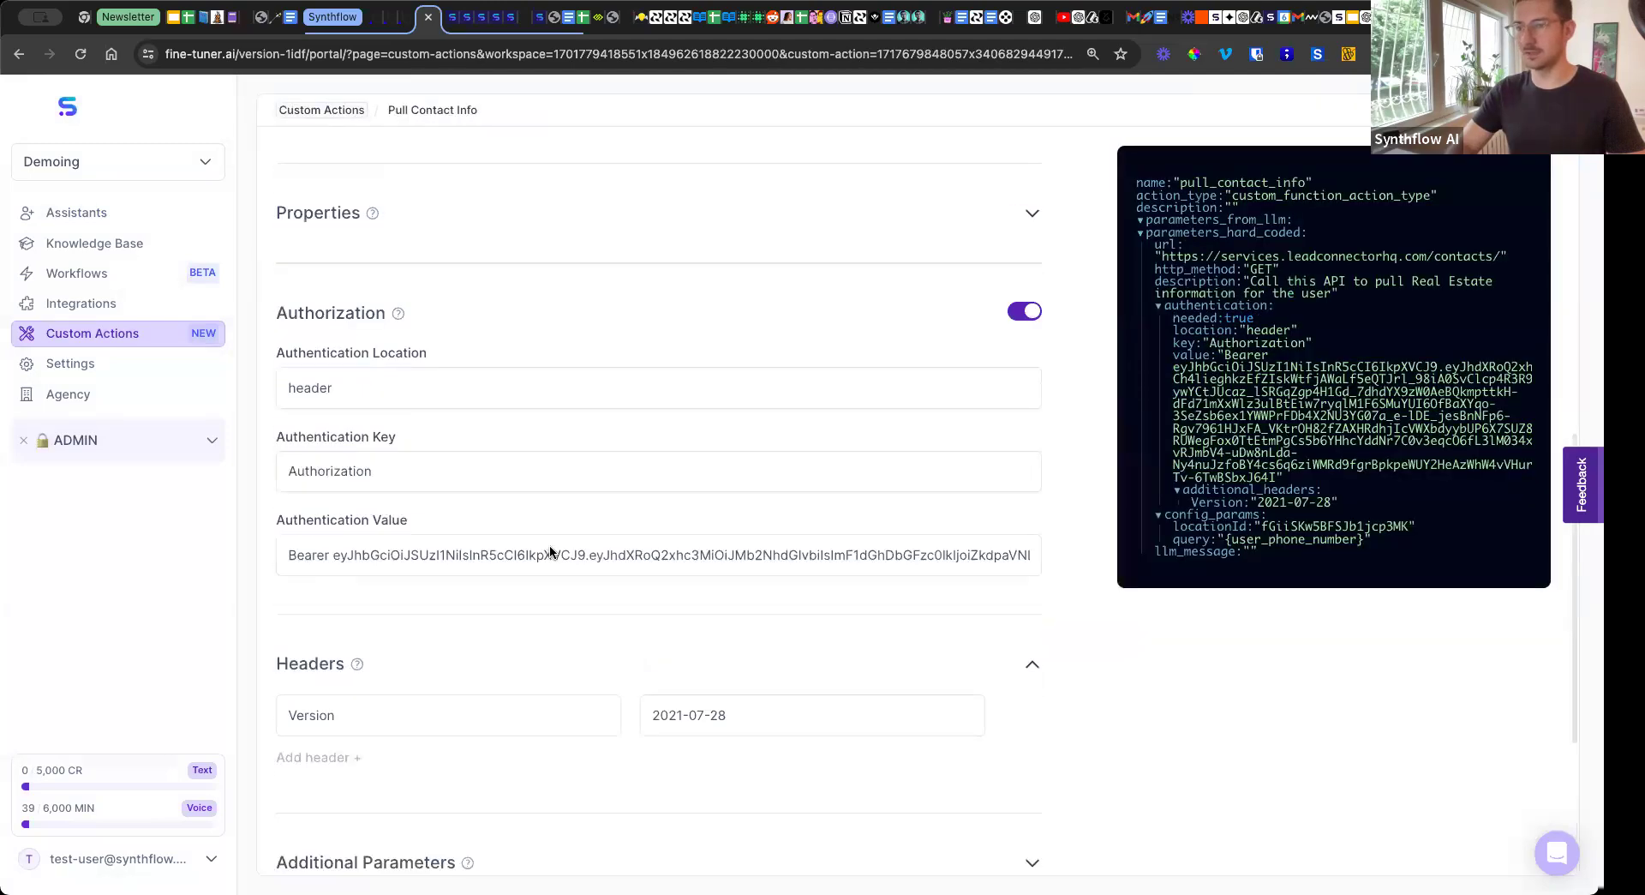
scroll(551, 553, down, 3)
click(518, 572)
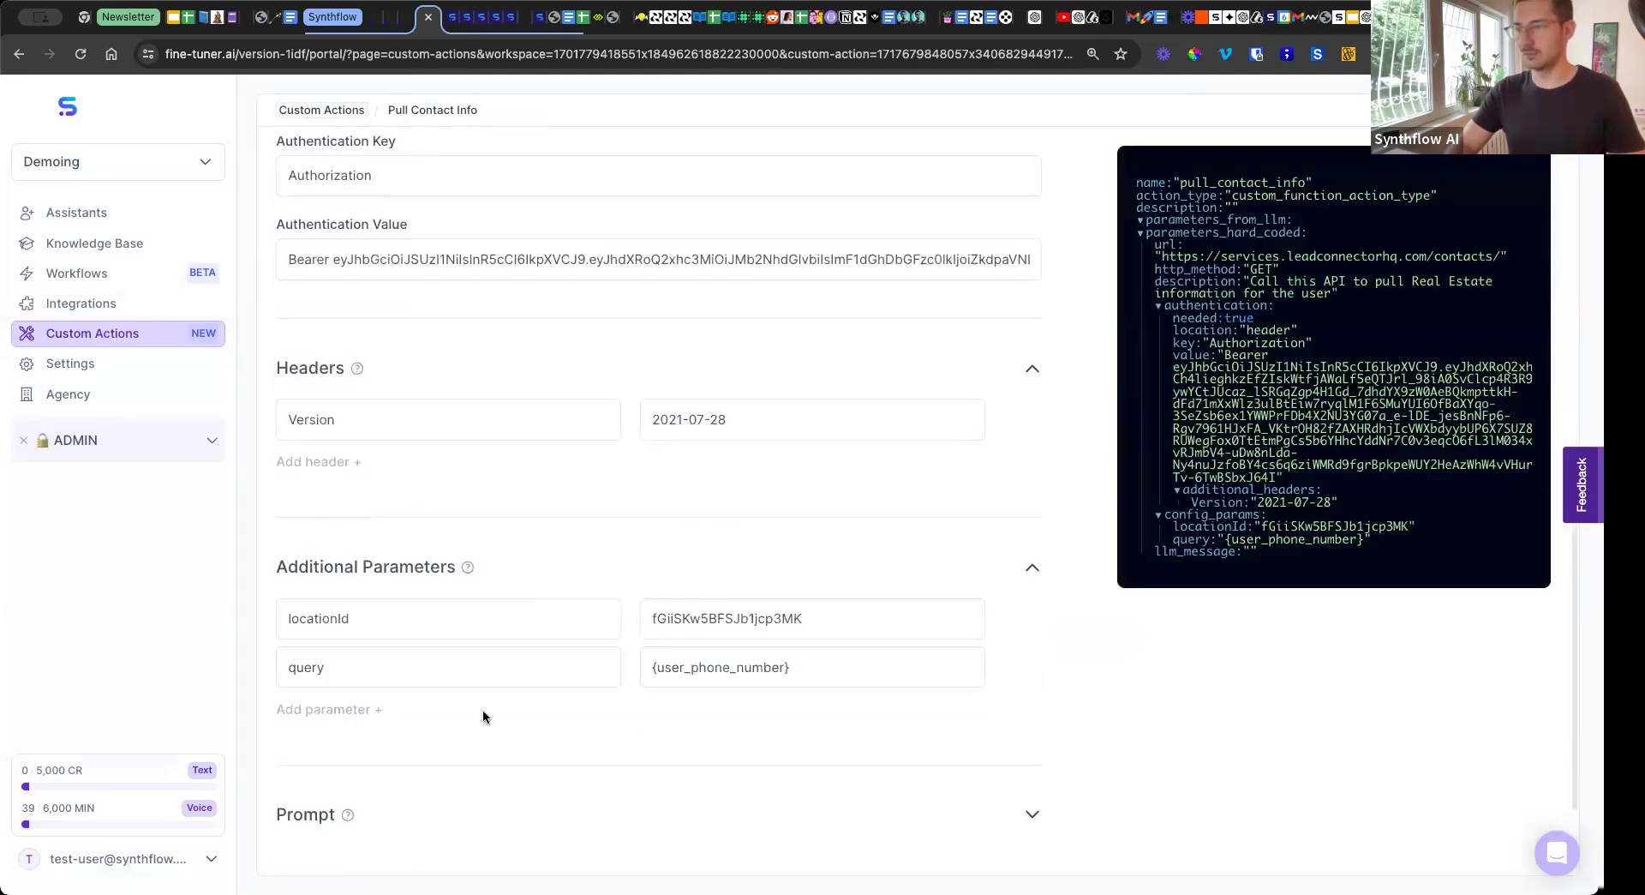
Return to the configuration settings of the Paul AI - Demo (6 Jun) [No touch] assistant.
click(72, 219)
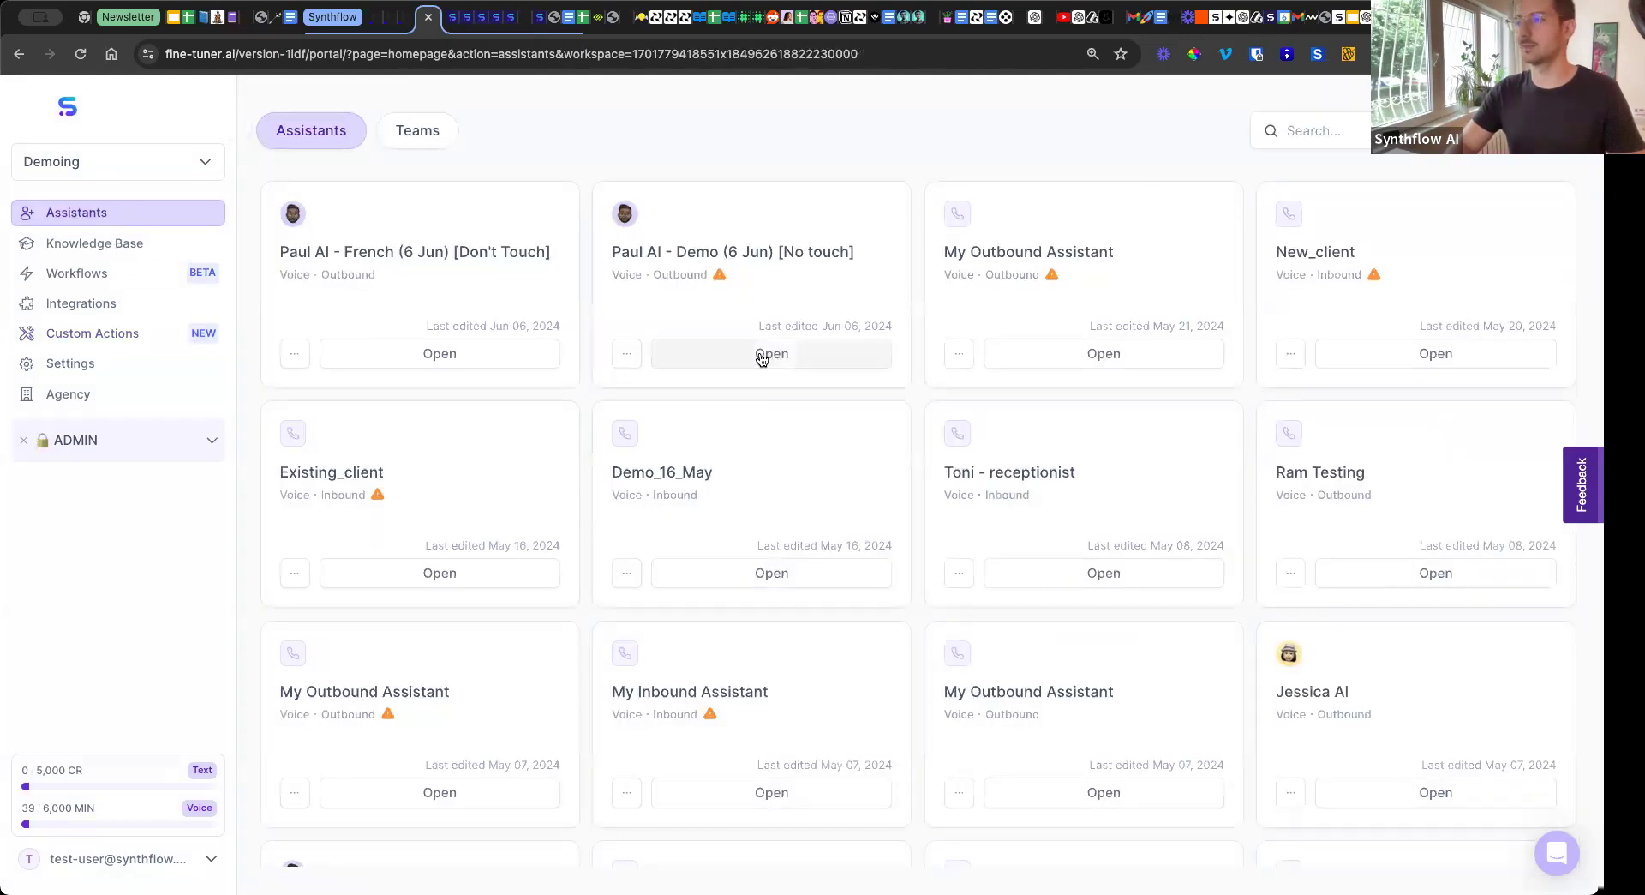
click(761, 358)
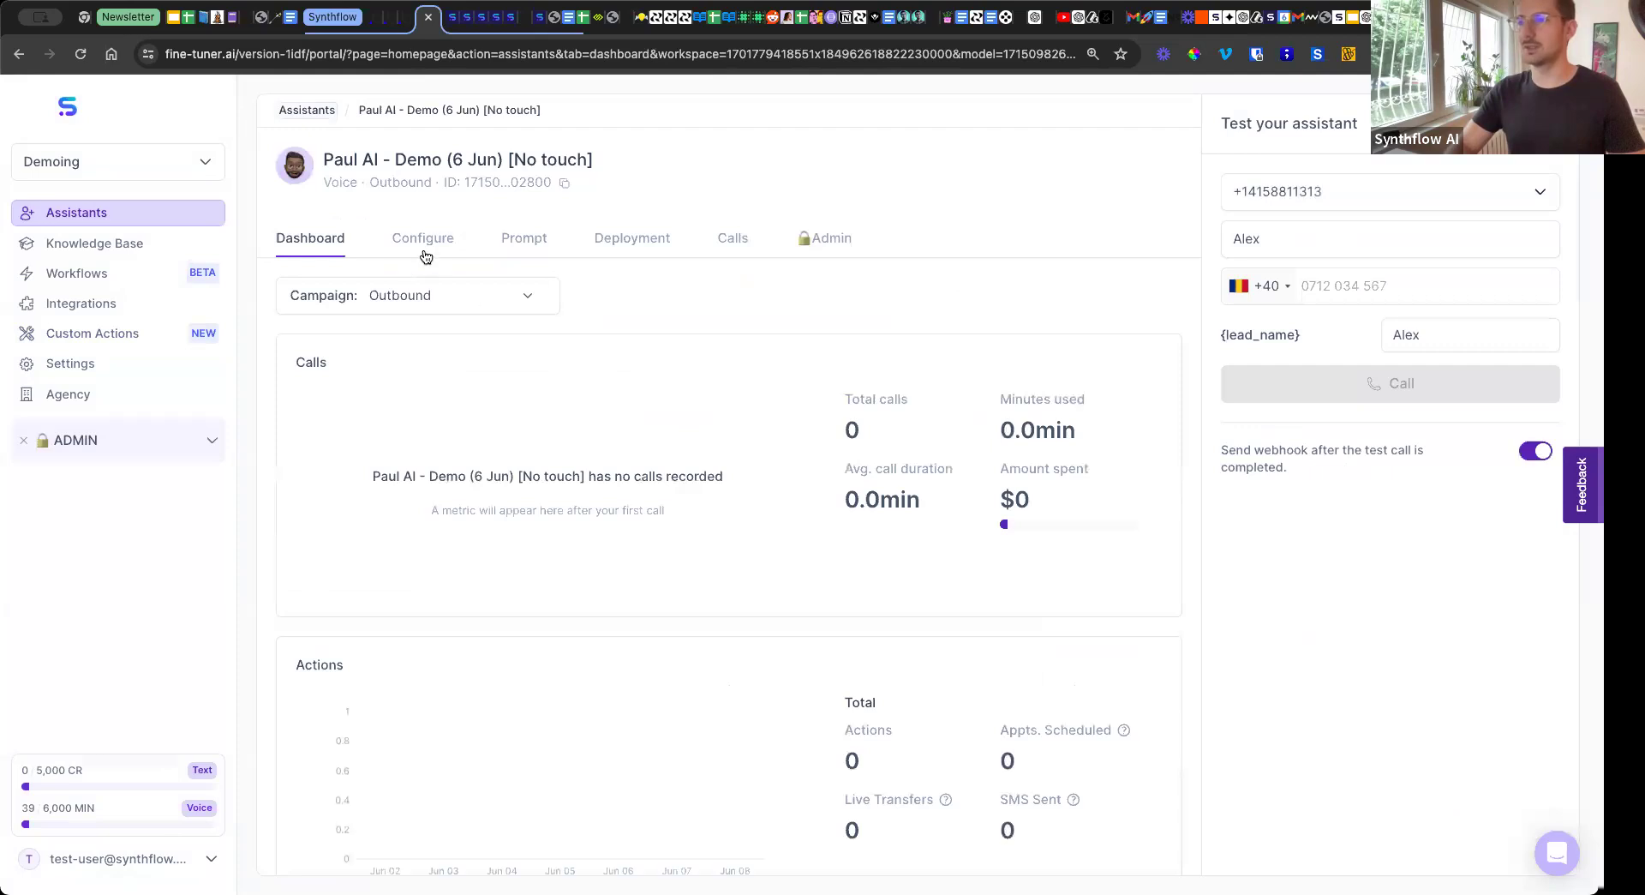
click(423, 239)
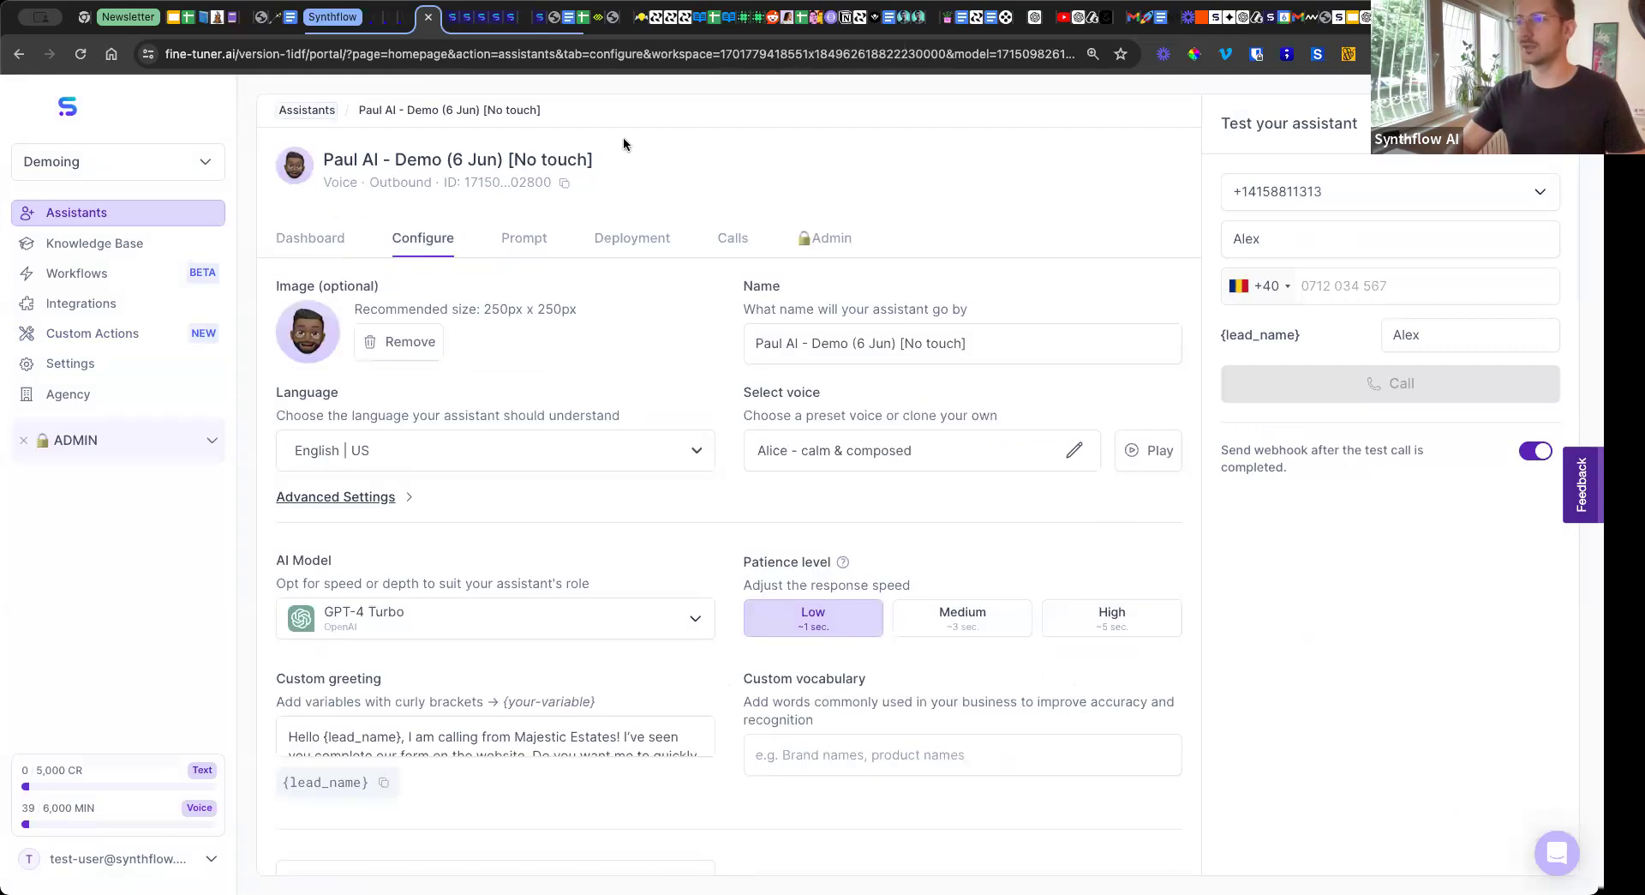
Switch to GoHighLevel and look through the open contact's record up to its basic contact details.
click(527, 17)
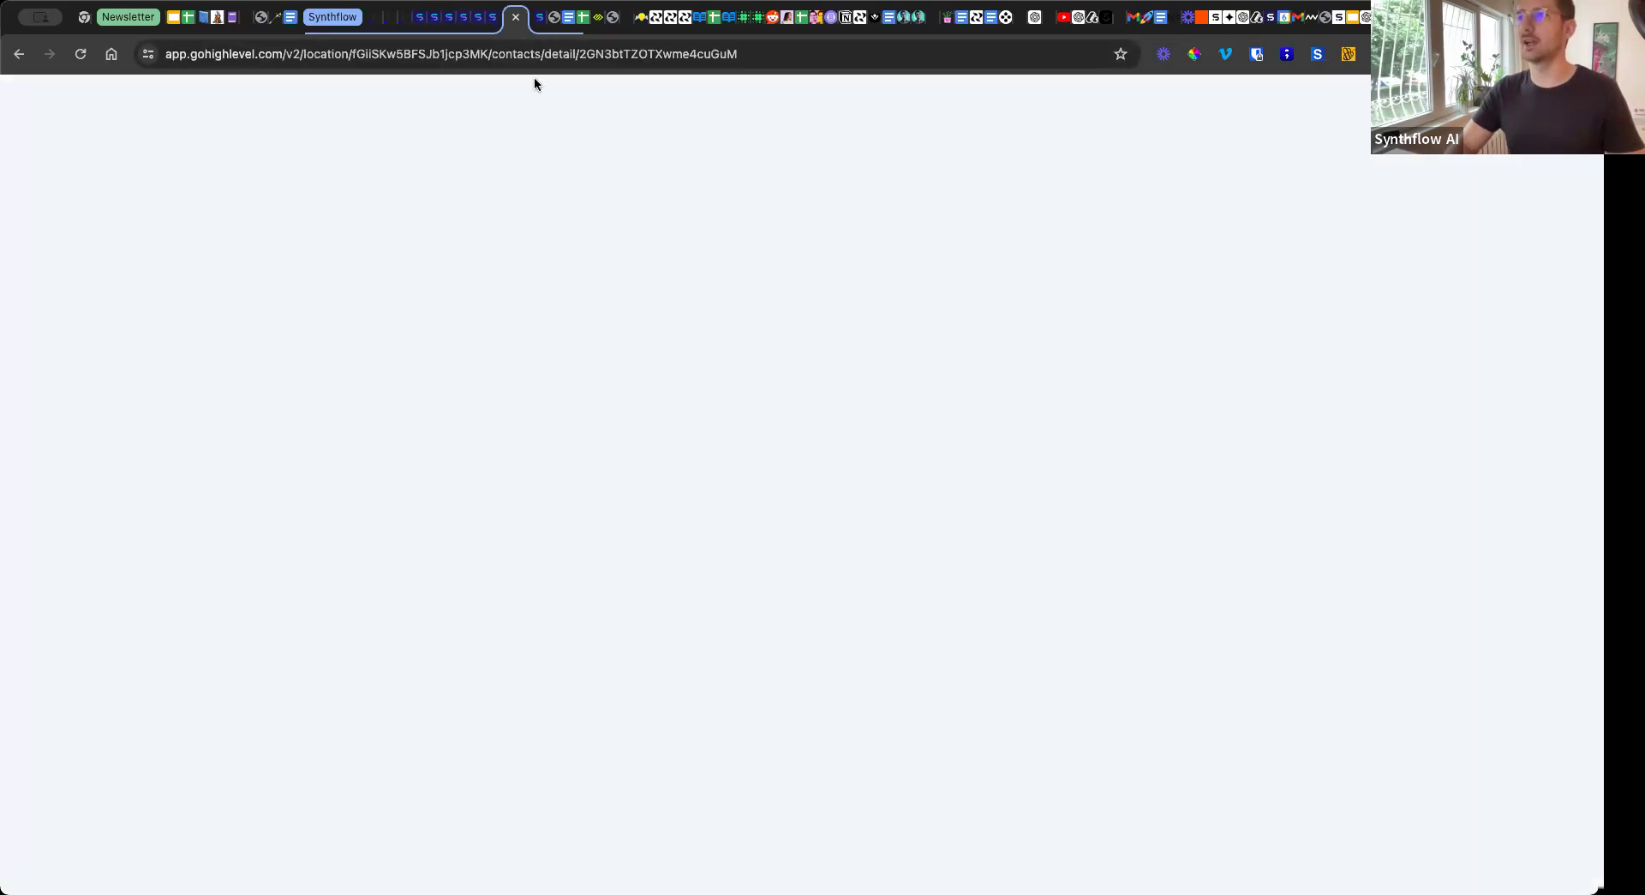
scroll(423, 364, up, 10)
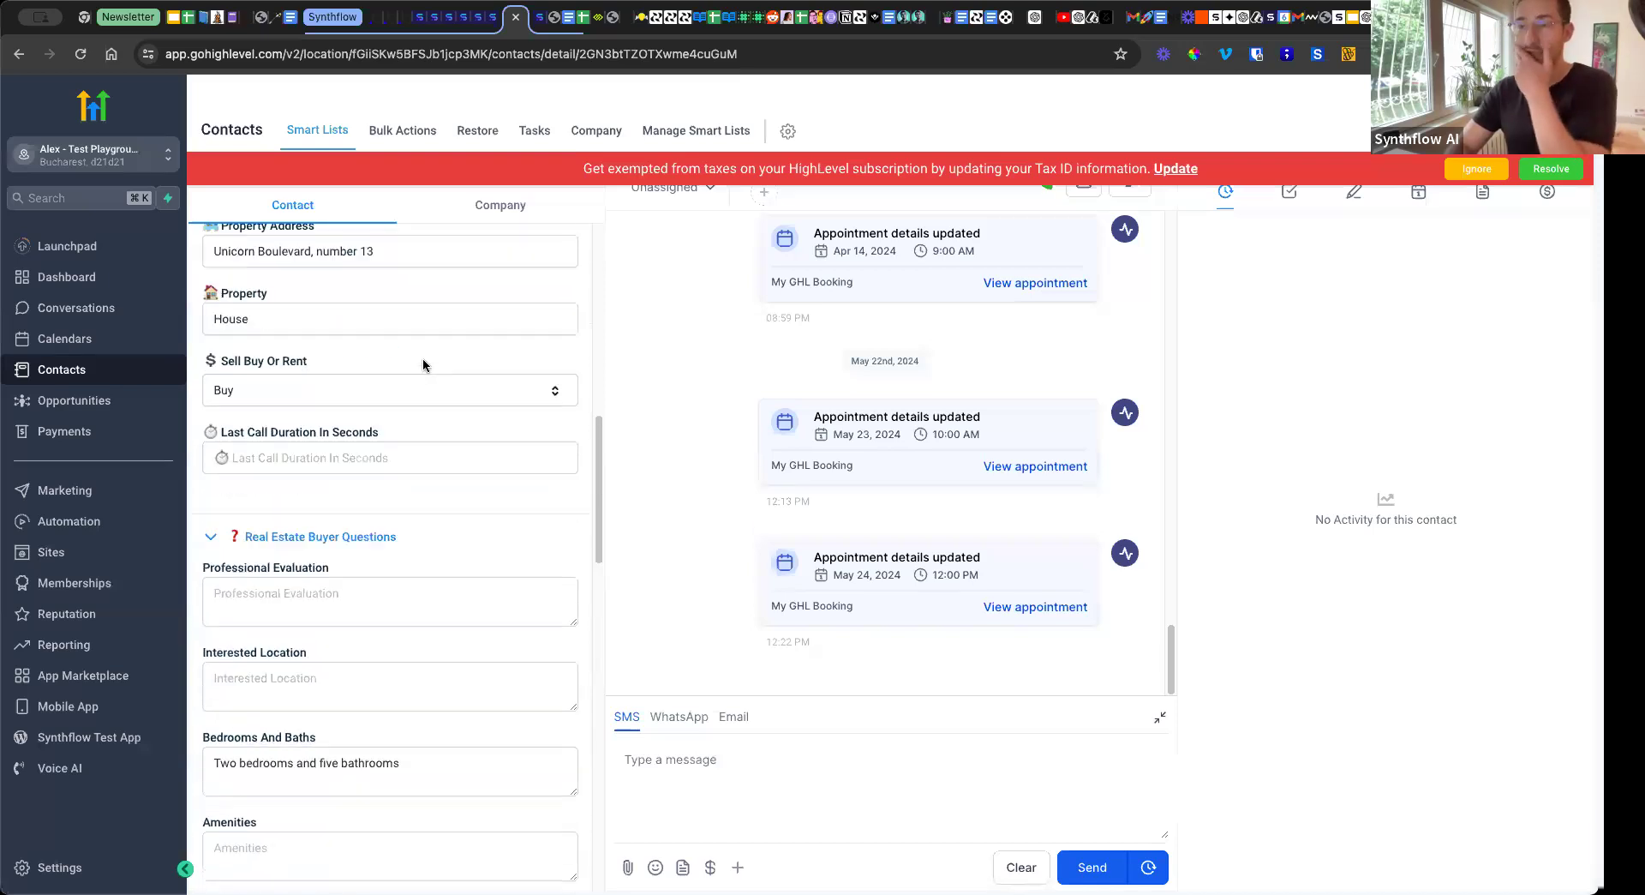
scroll(422, 364, up, 5)
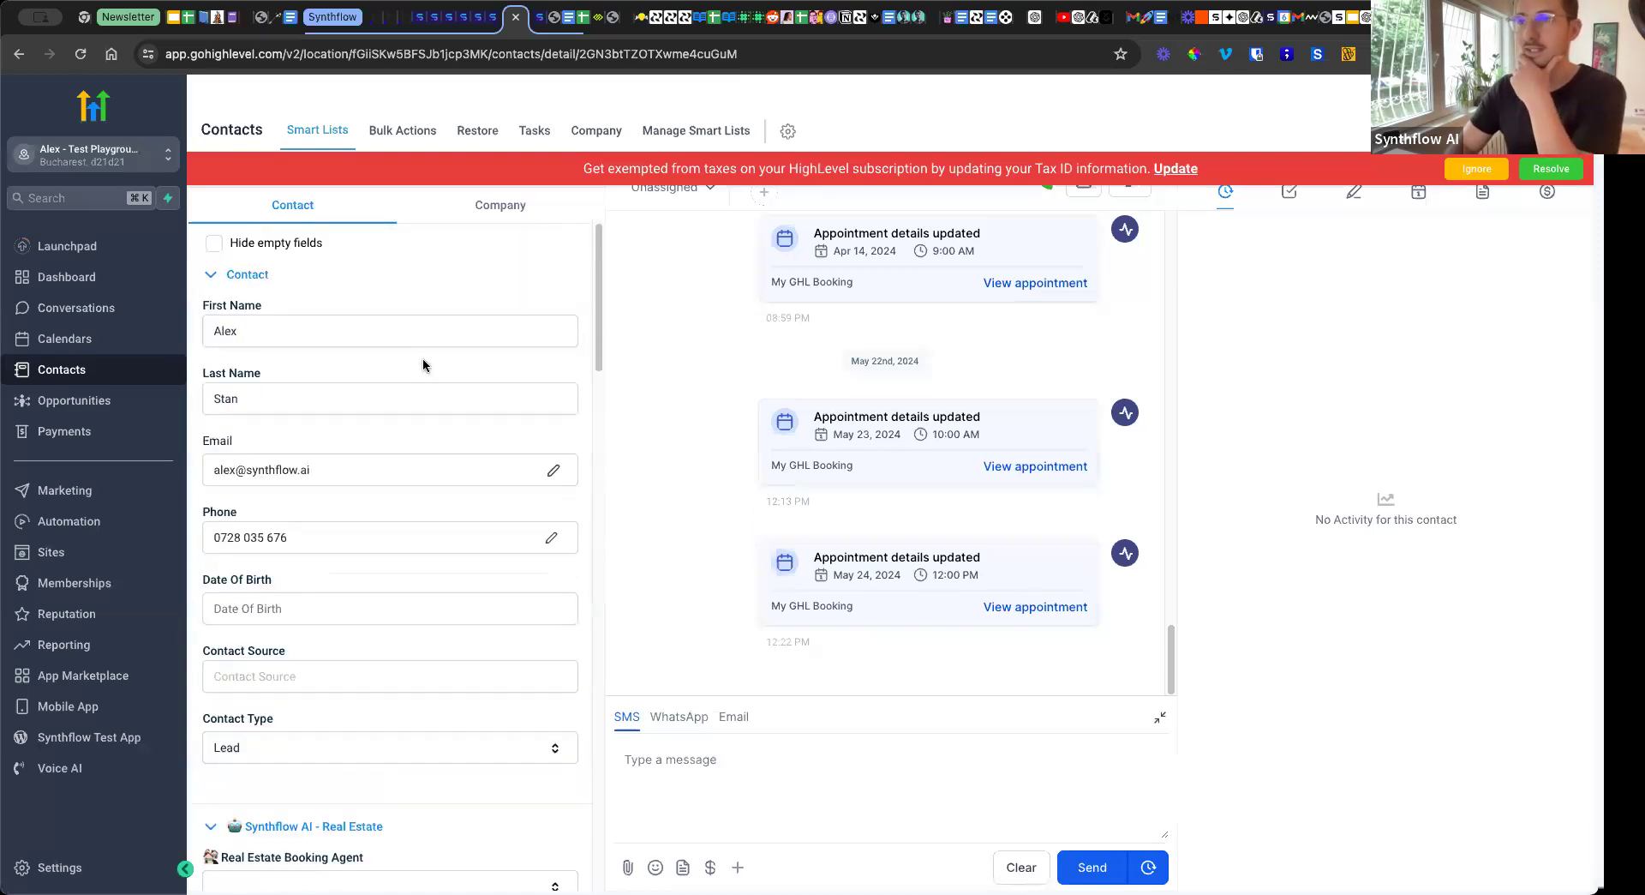
Open the contact tagged call_made from the contacts list and review its real estate fields and buyer questions.
click(79, 340)
click(82, 371)
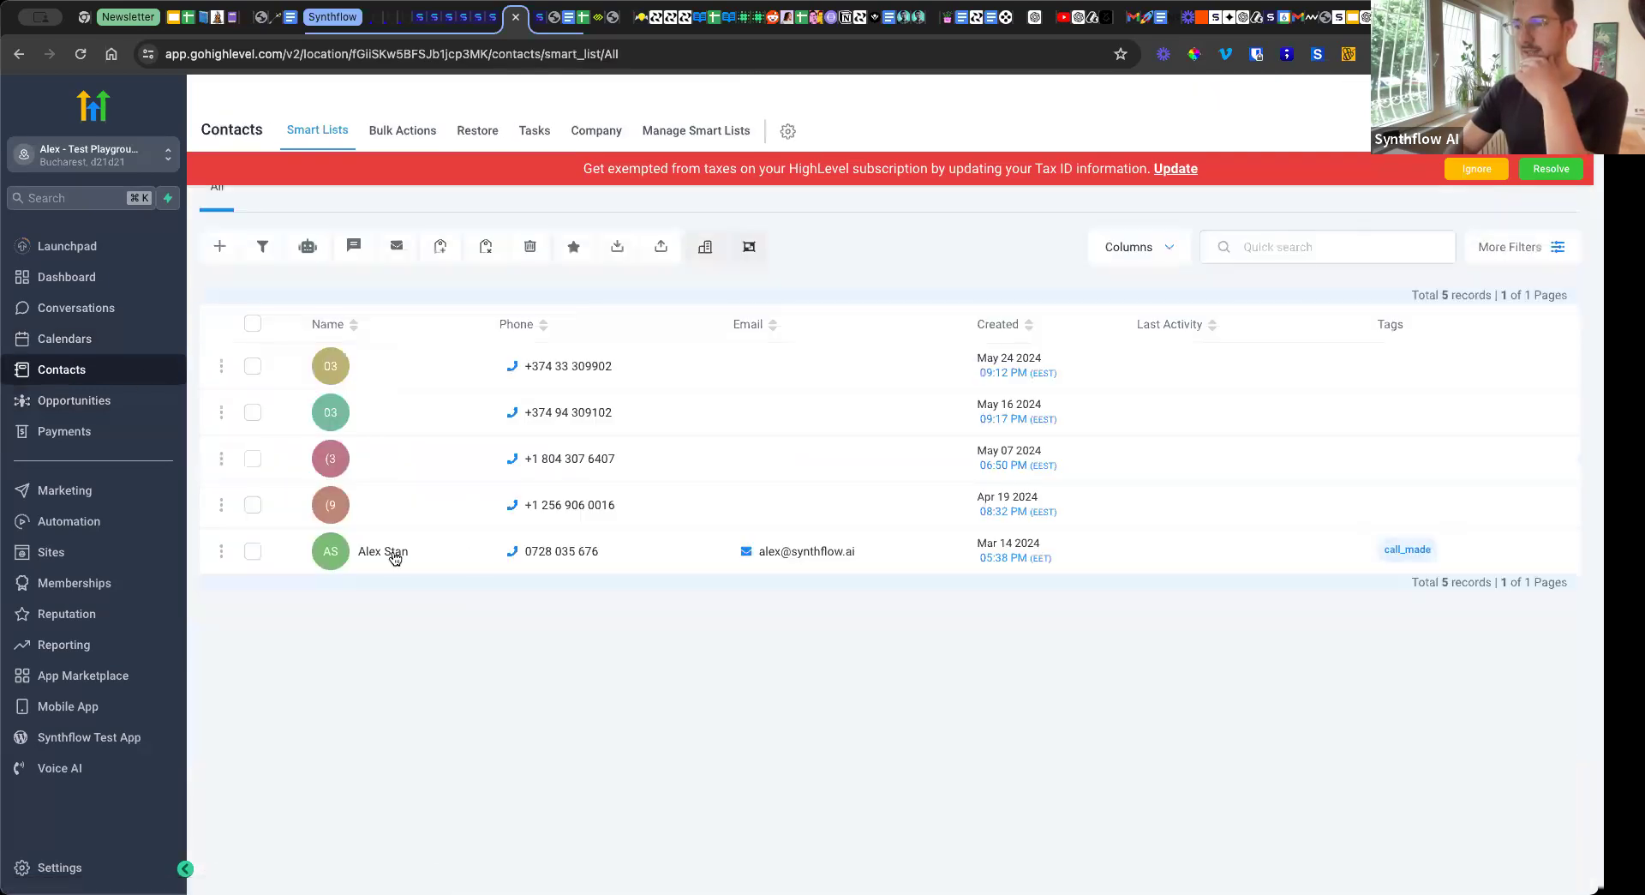
click(393, 553)
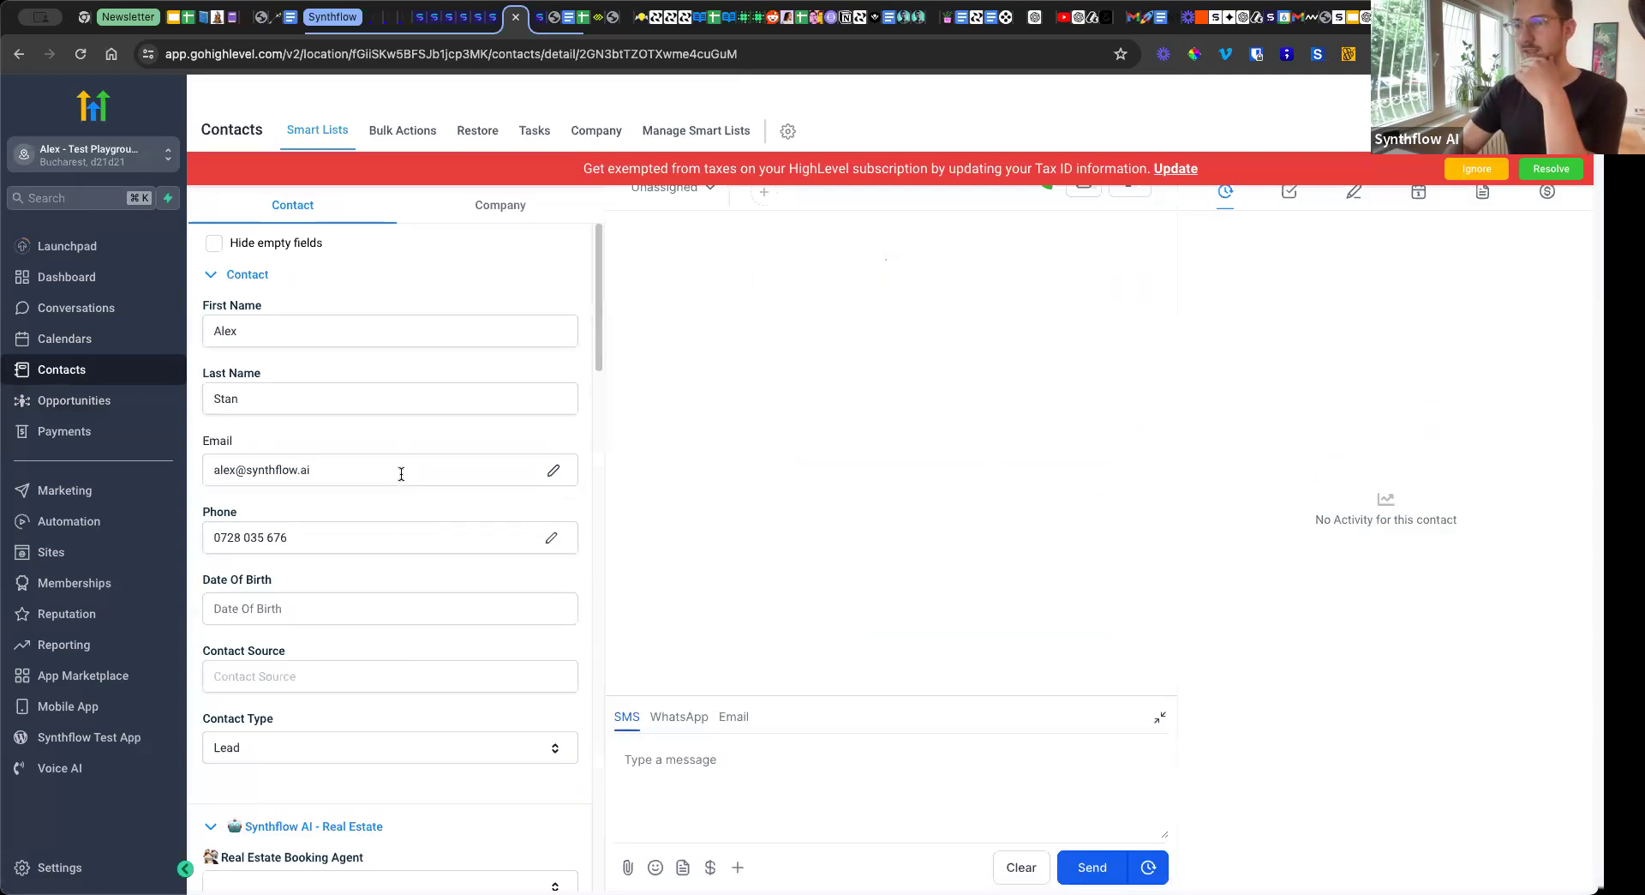
scroll(401, 446, down, 4)
scroll(401, 447, down, 1)
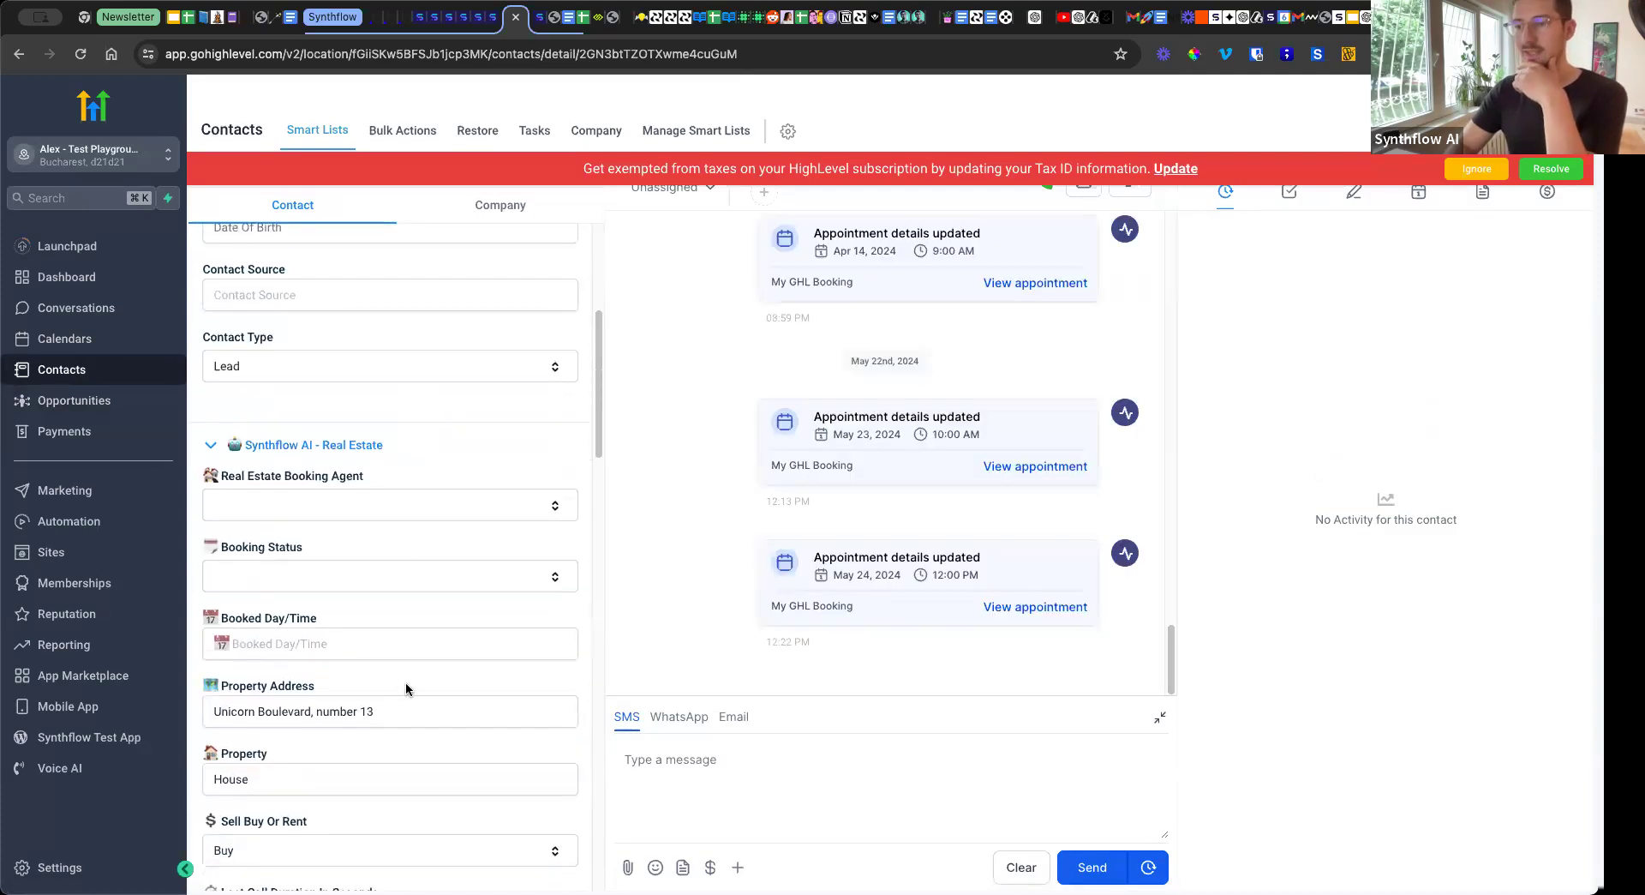
scroll(403, 686, down, 2)
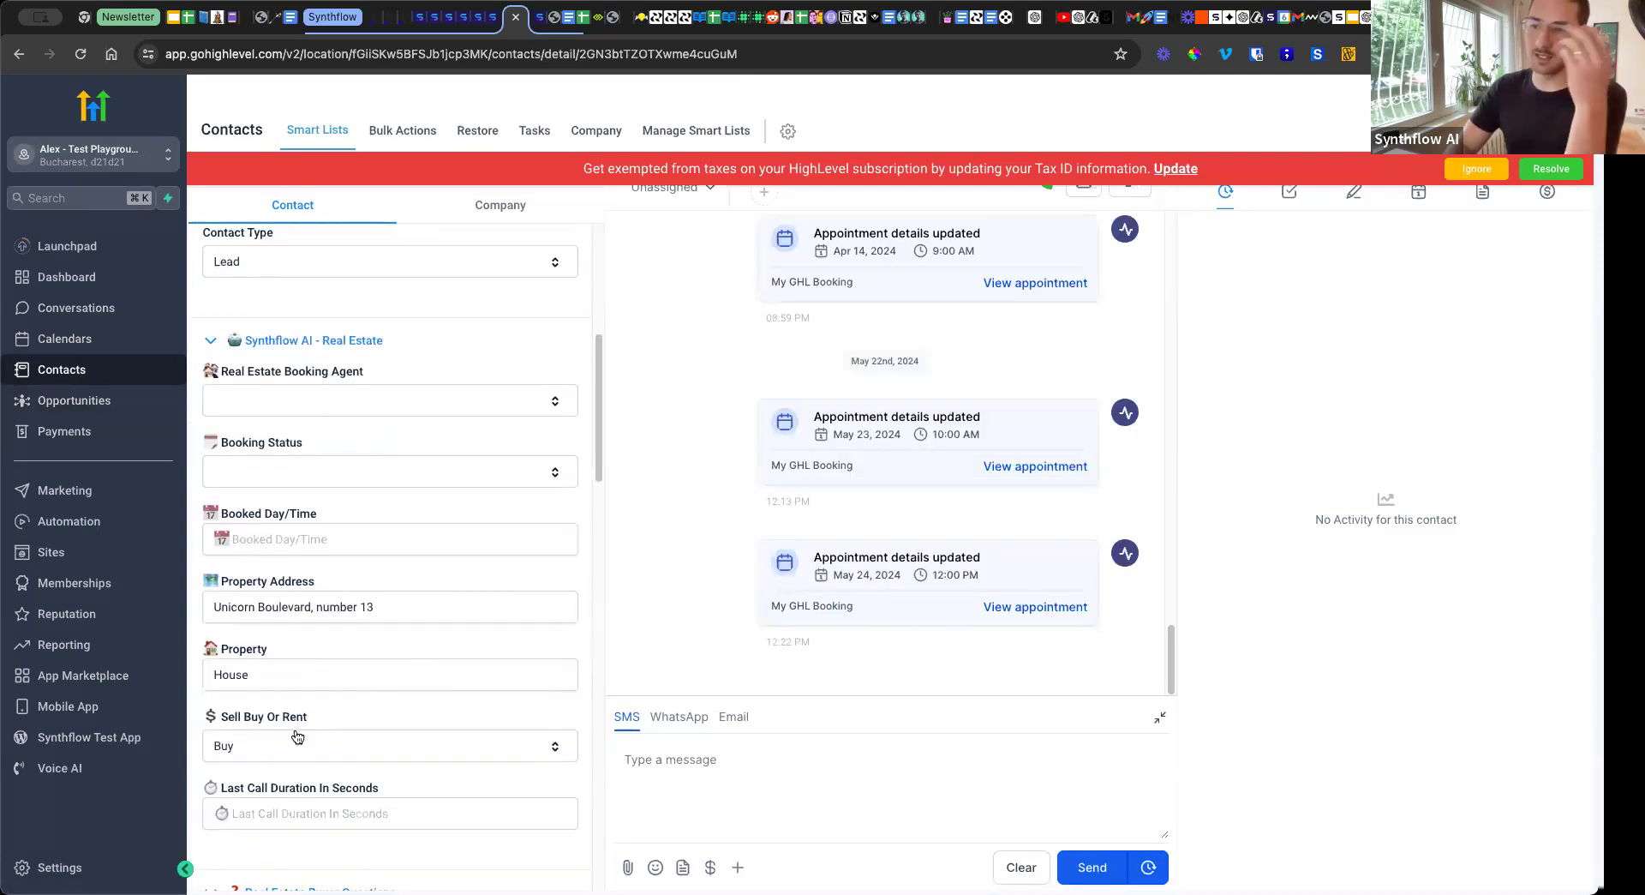
scroll(314, 694, down, 1)
scroll(315, 684, down, 8)
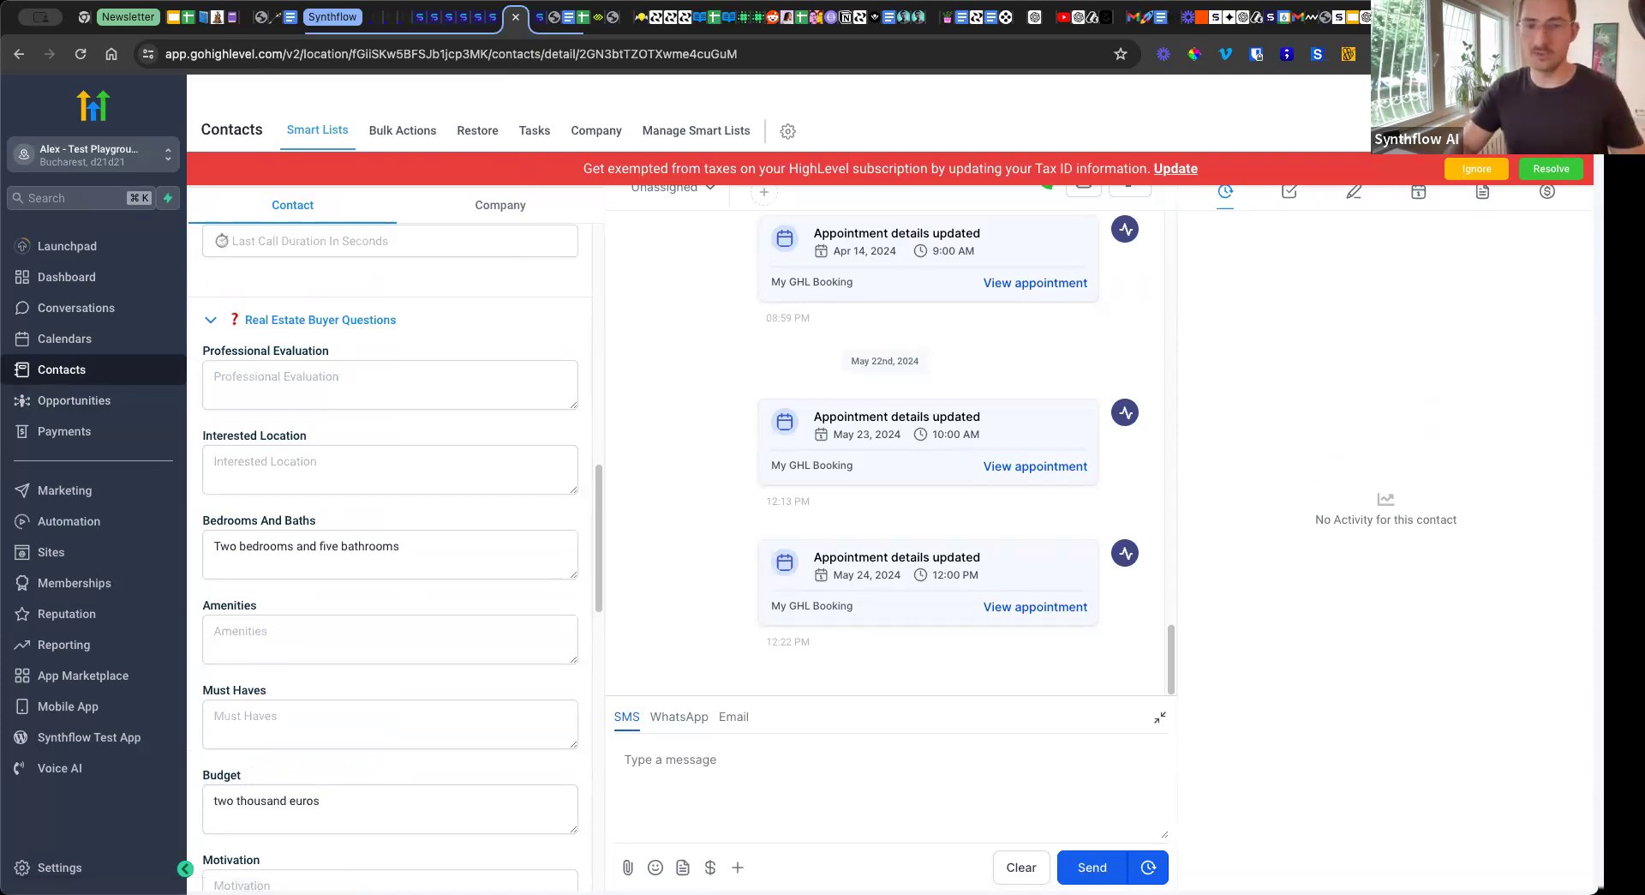
Switch back to Synthflow, enter the contact's phone number and start a test call with the assistant.
click(421, 26)
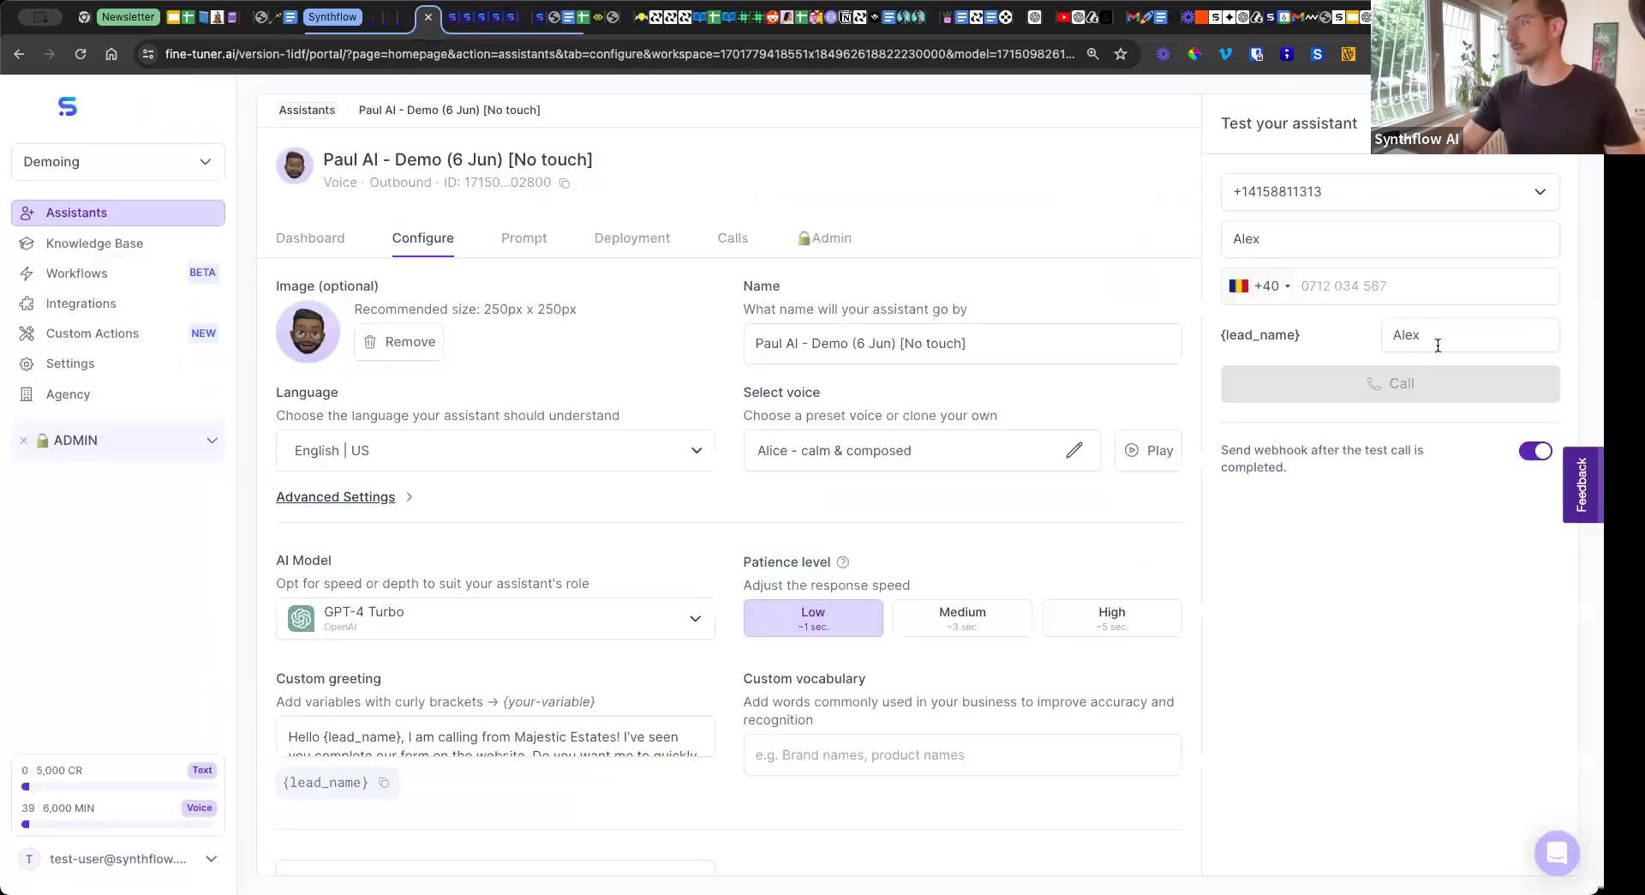
click(1320, 291)
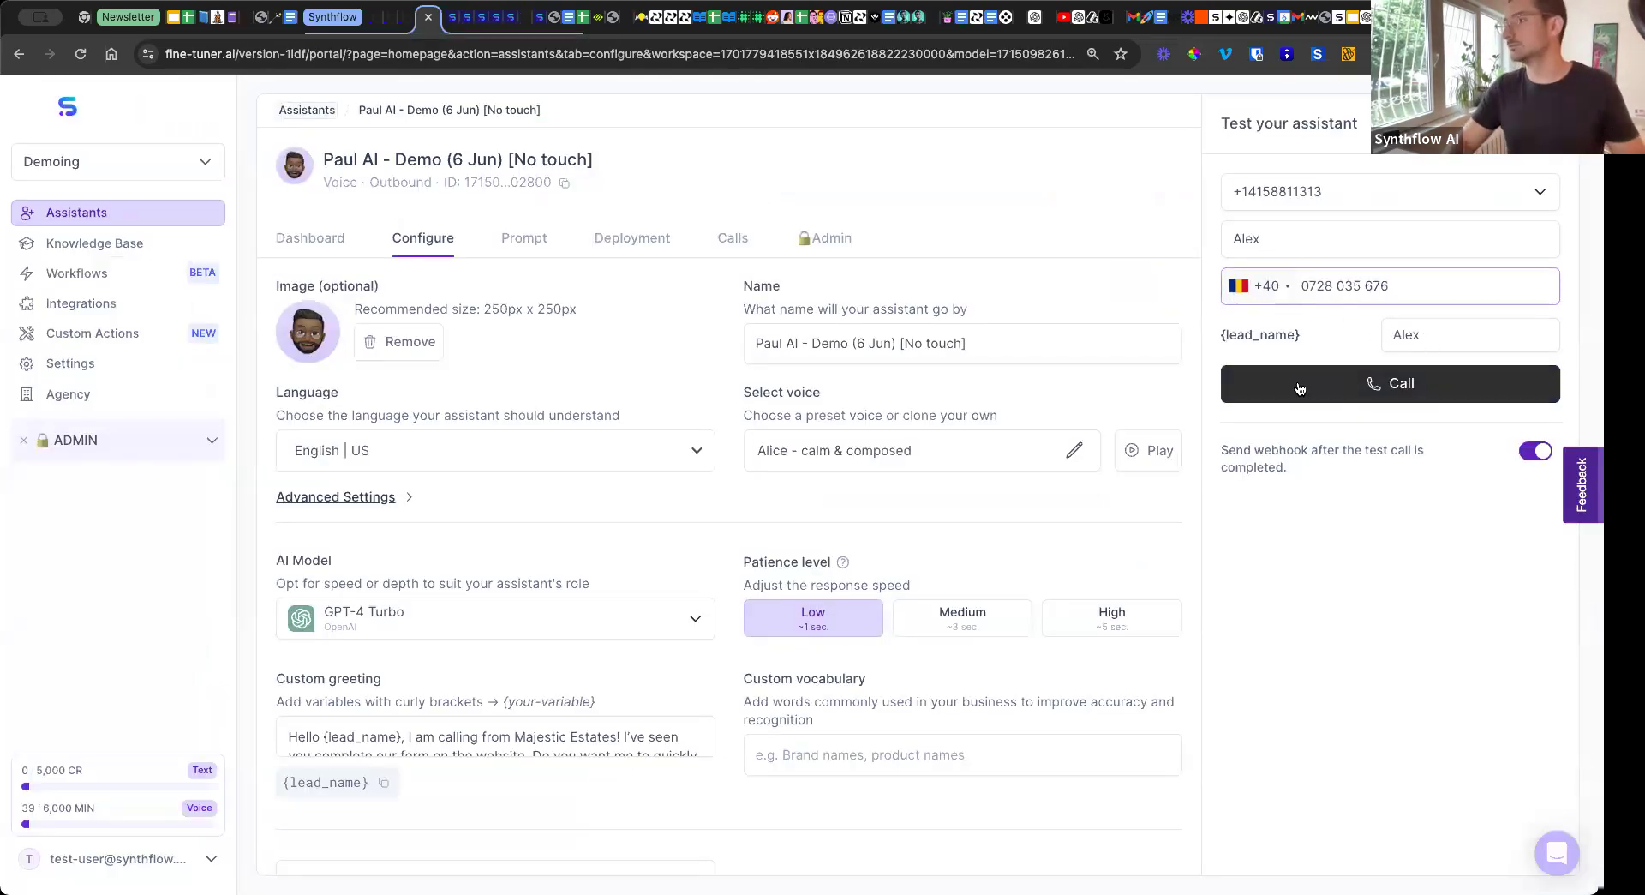
click(1299, 388)
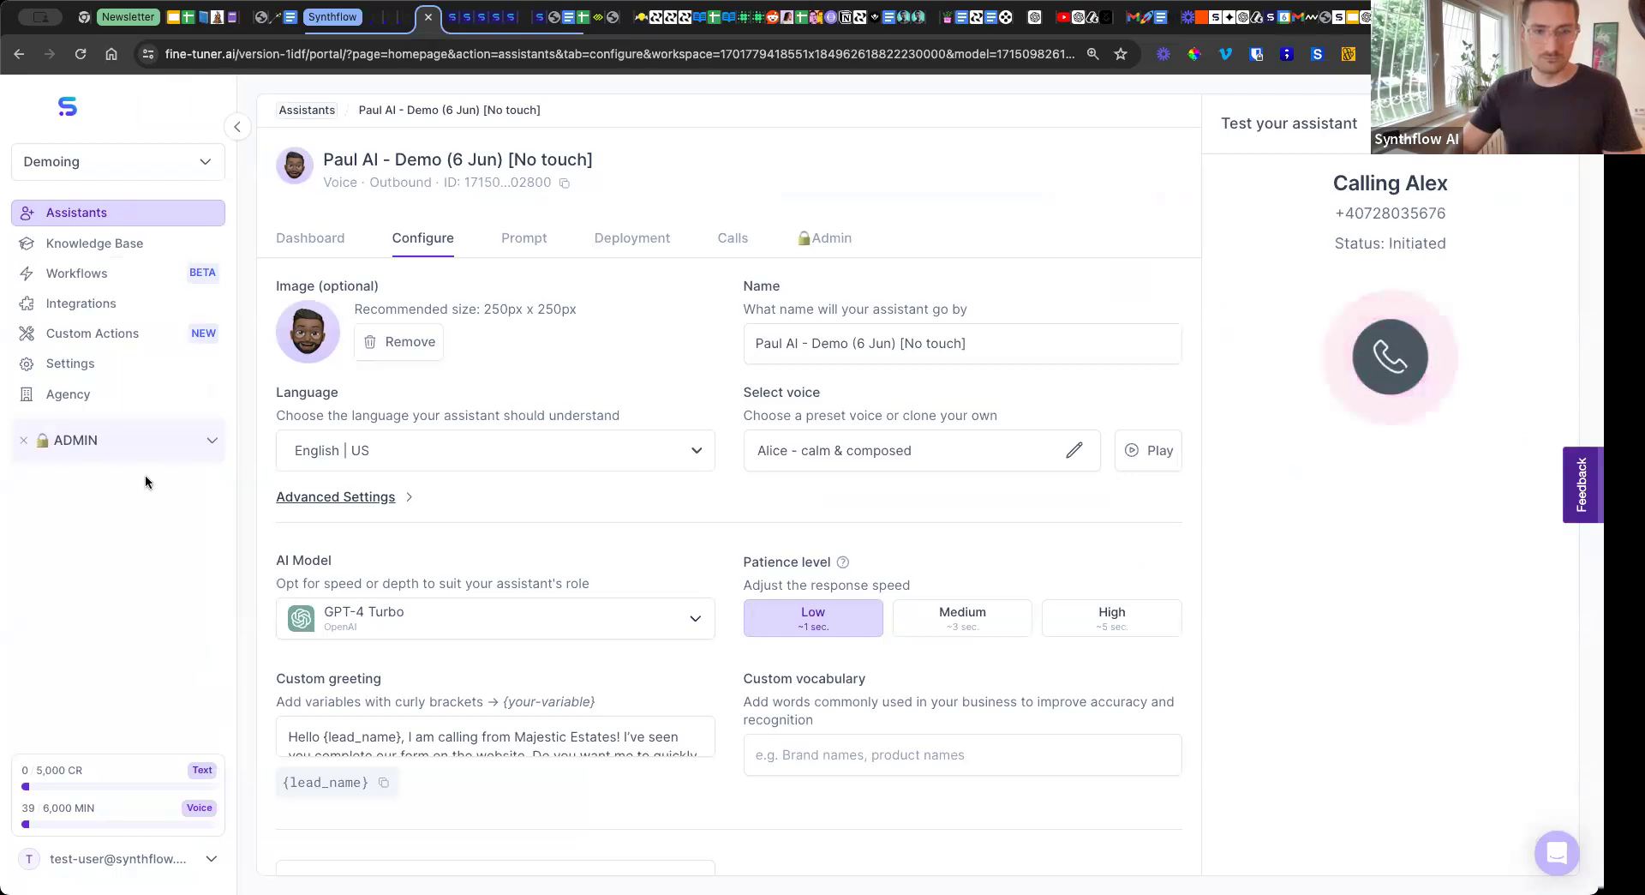
Switch to the GoHighLevel contact and check its property details and buyer answers during the test call.
click(524, 17)
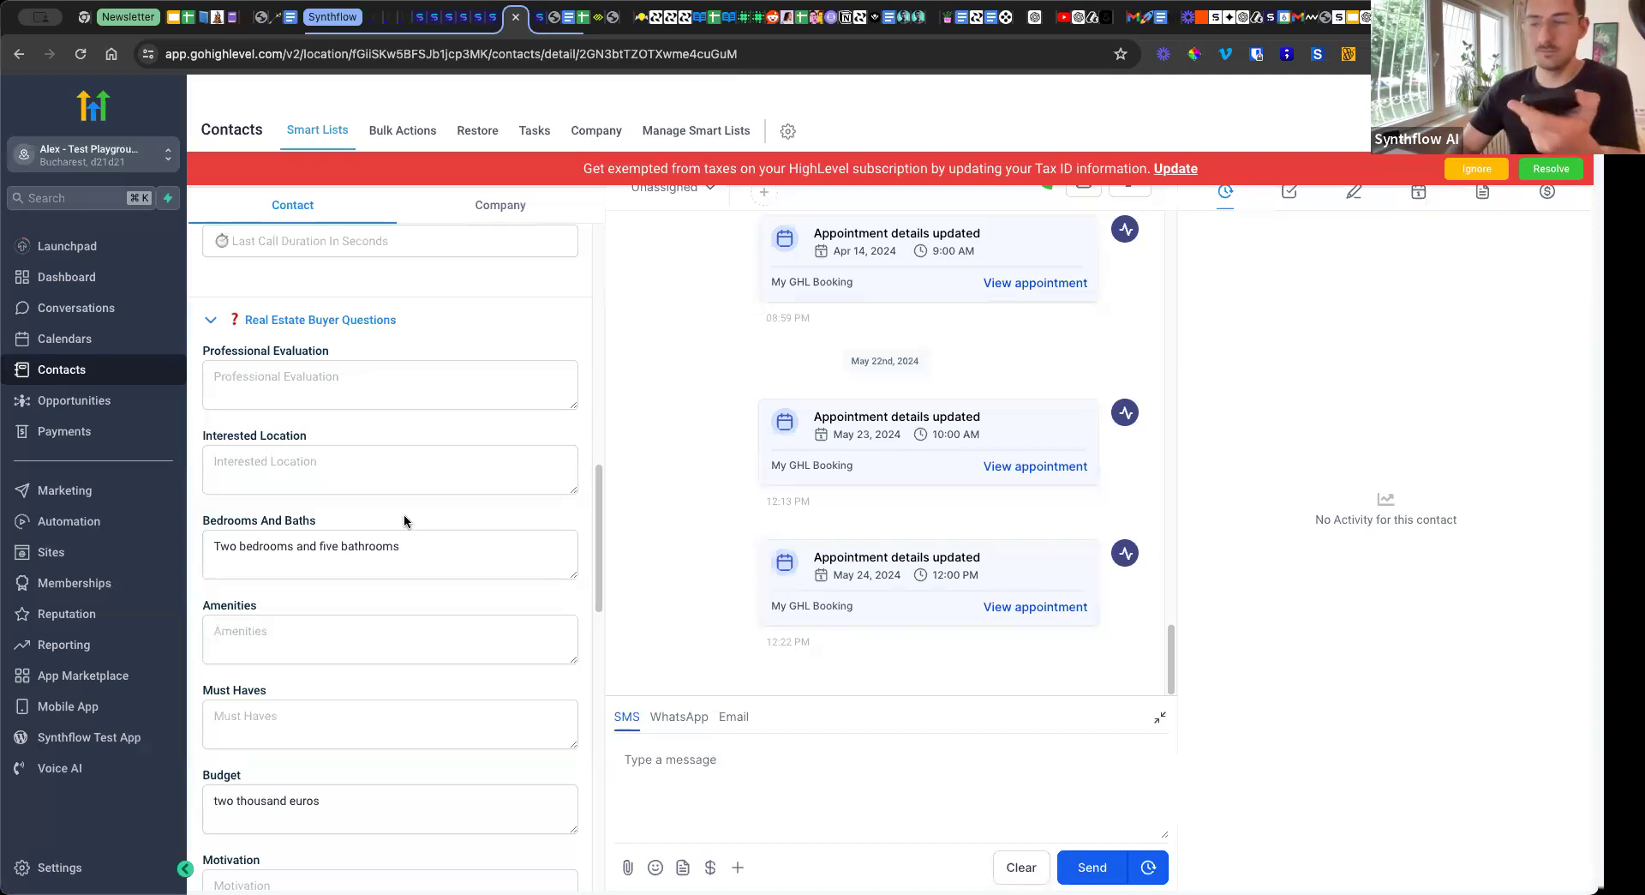
scroll(404, 520, up, 5)
scroll(404, 520, up, 2)
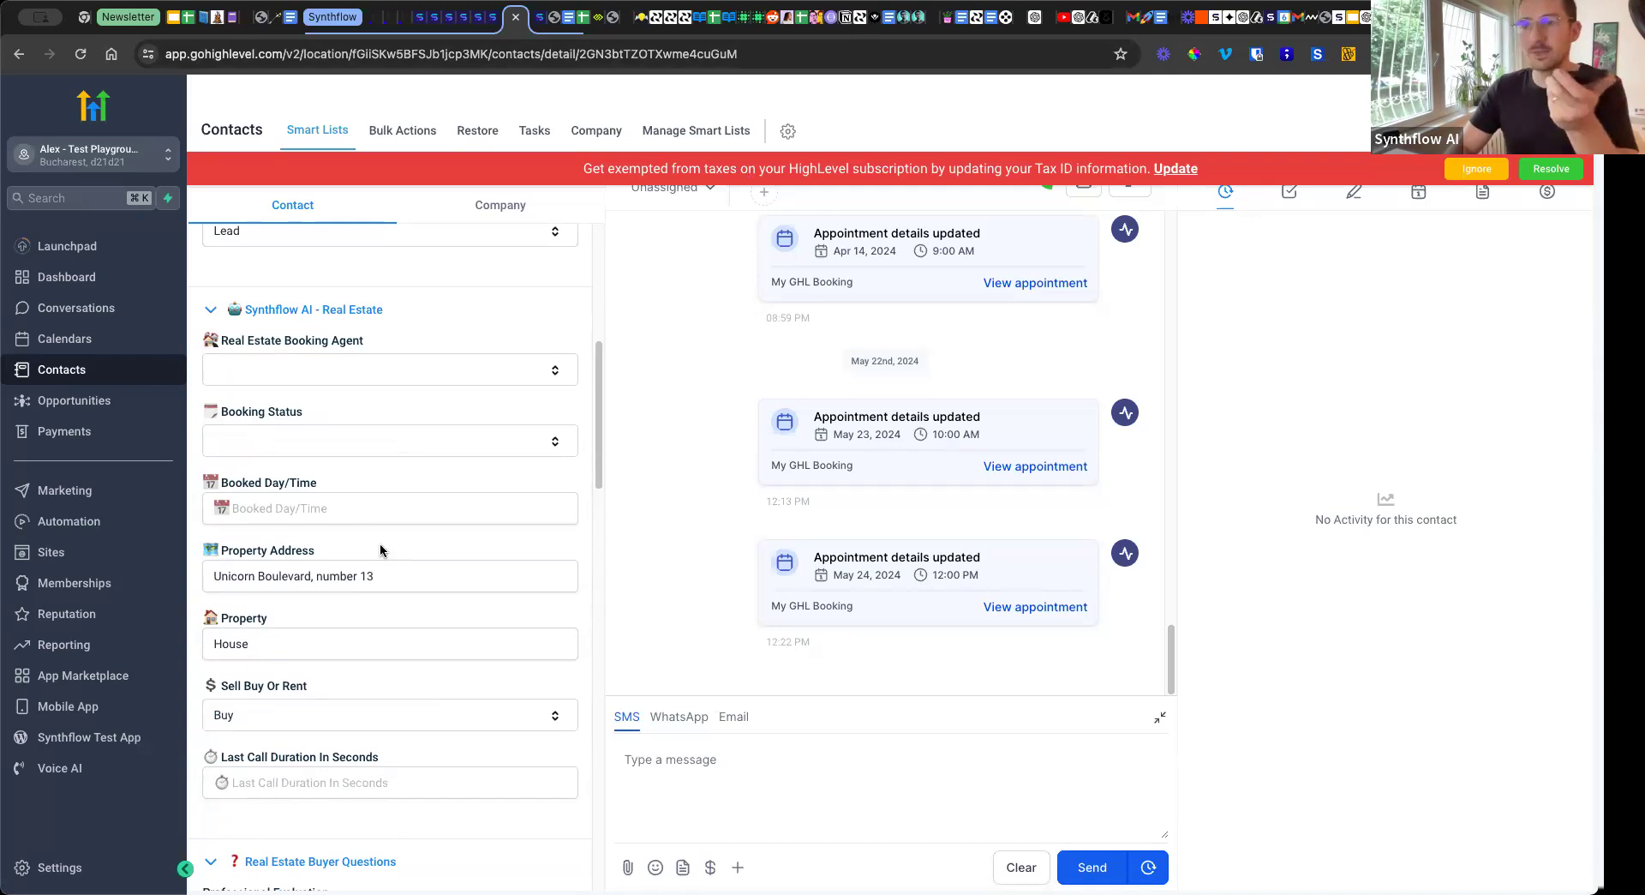
scroll(382, 542, down, 5)
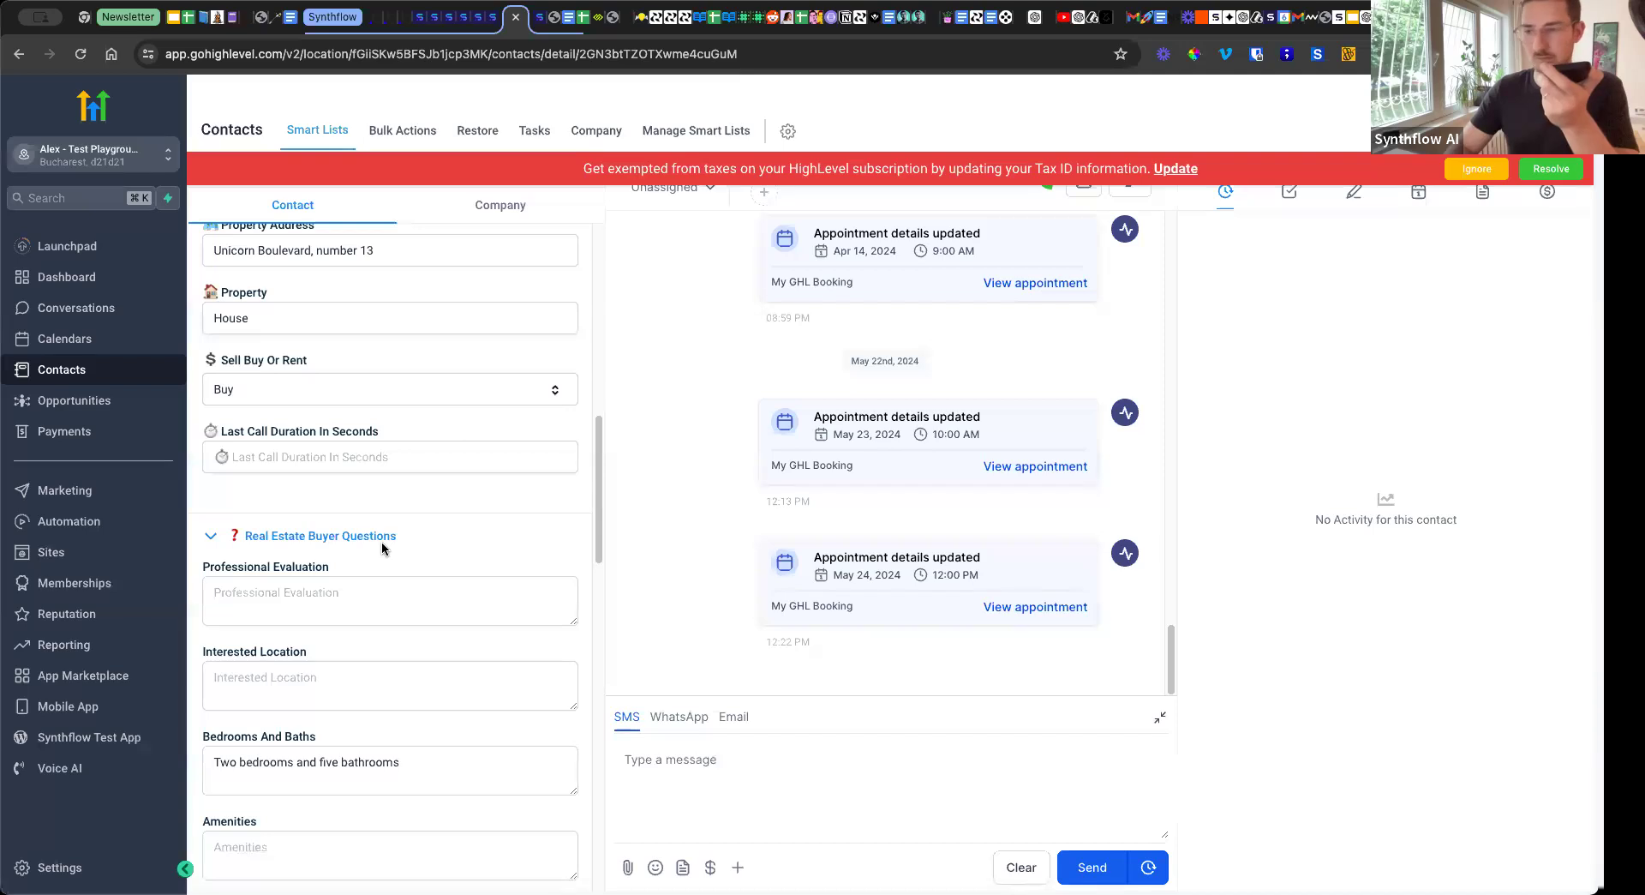
scroll(382, 541, up, 2)
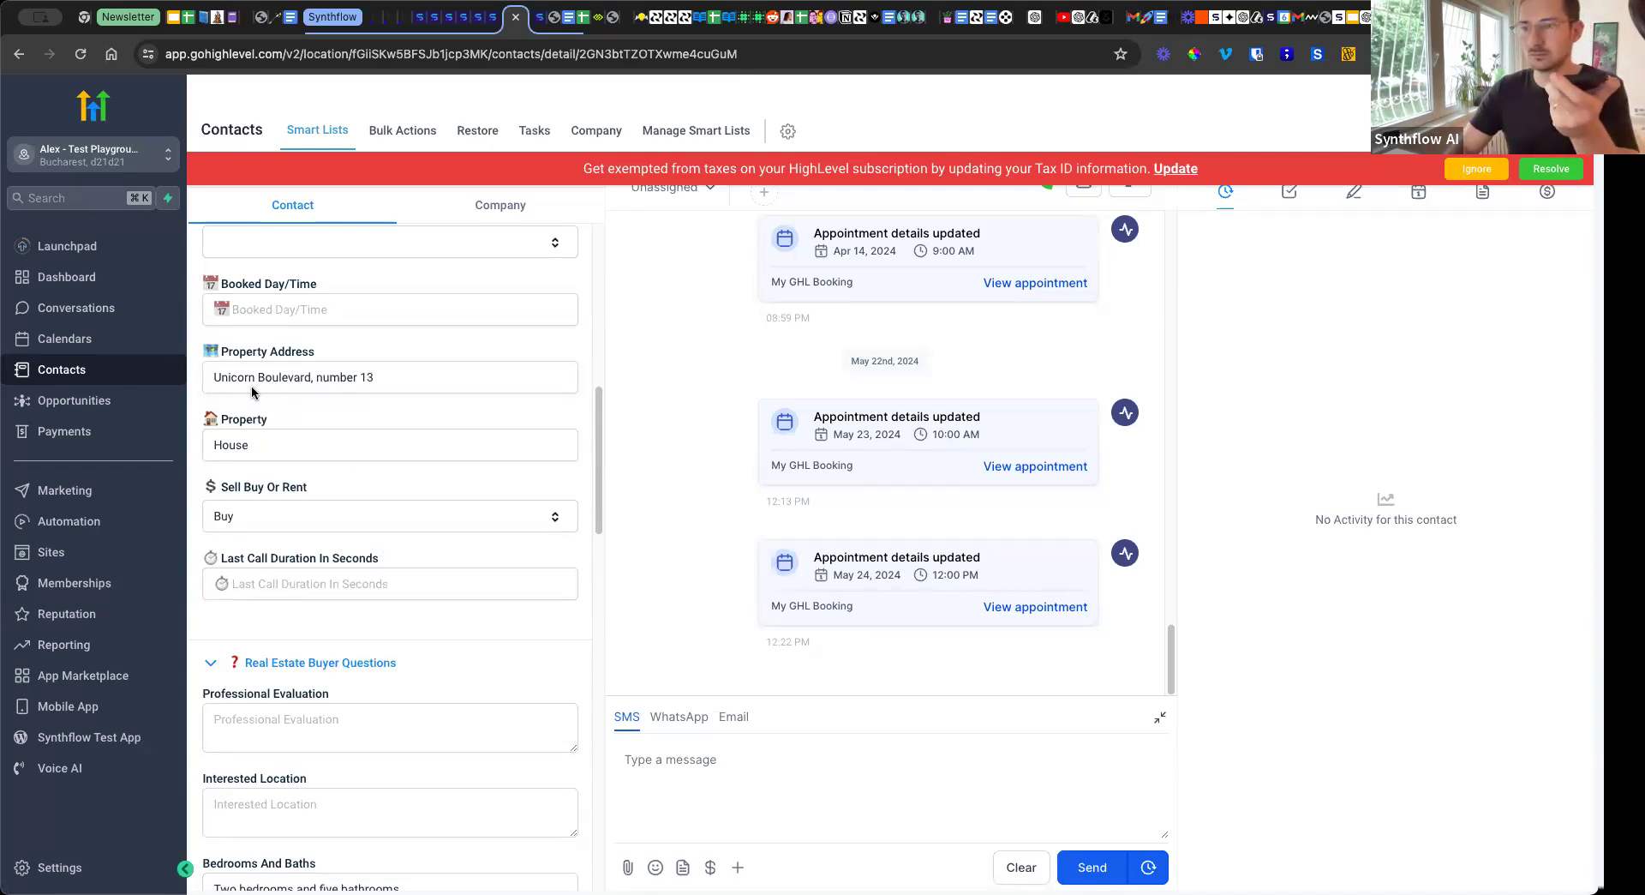
Review the contact's property address, property type and bedroom answers again, ending at the basic contact details.
scroll(326, 484, down, 2)
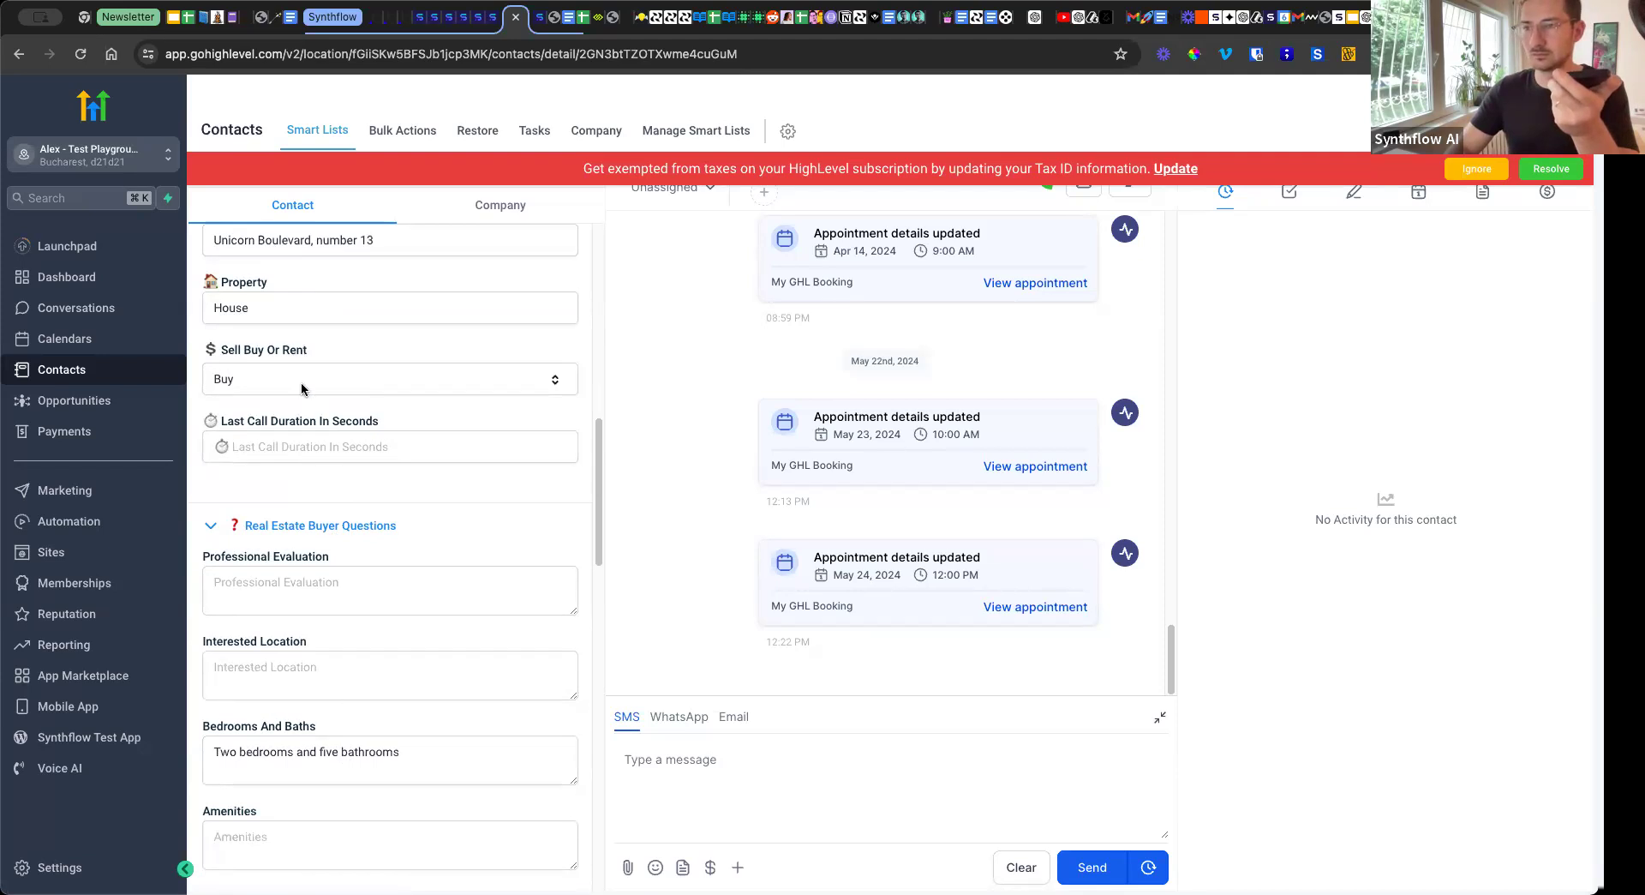
scroll(304, 390, up, 1)
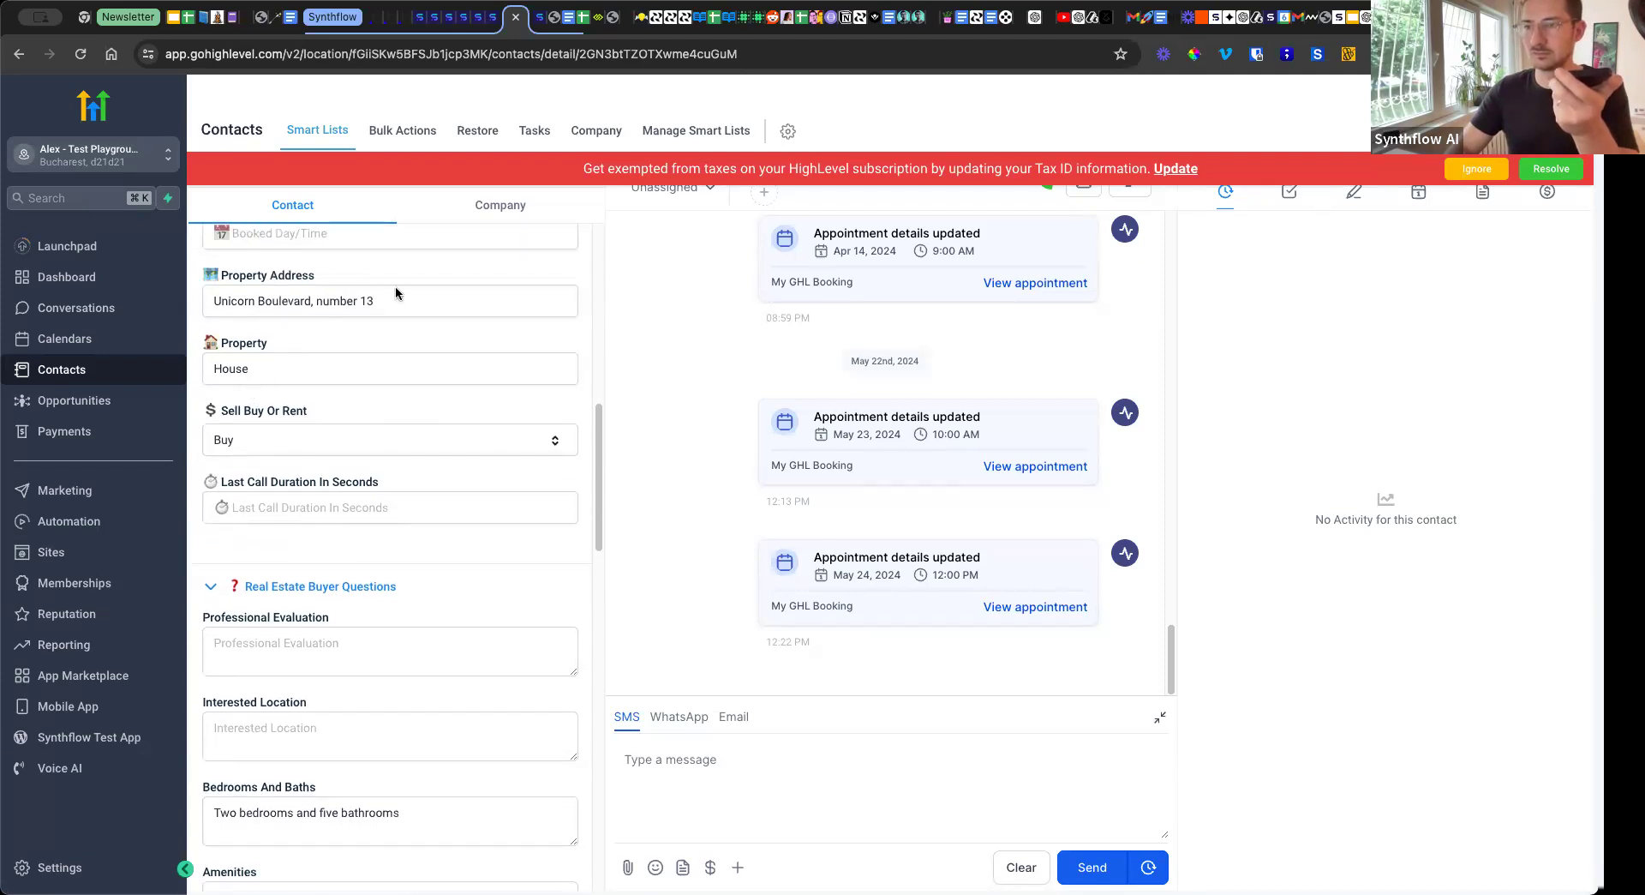
scroll(294, 437, down, 4)
scroll(297, 439, down, 3)
click(326, 605)
scroll(318, 506, up, 7)
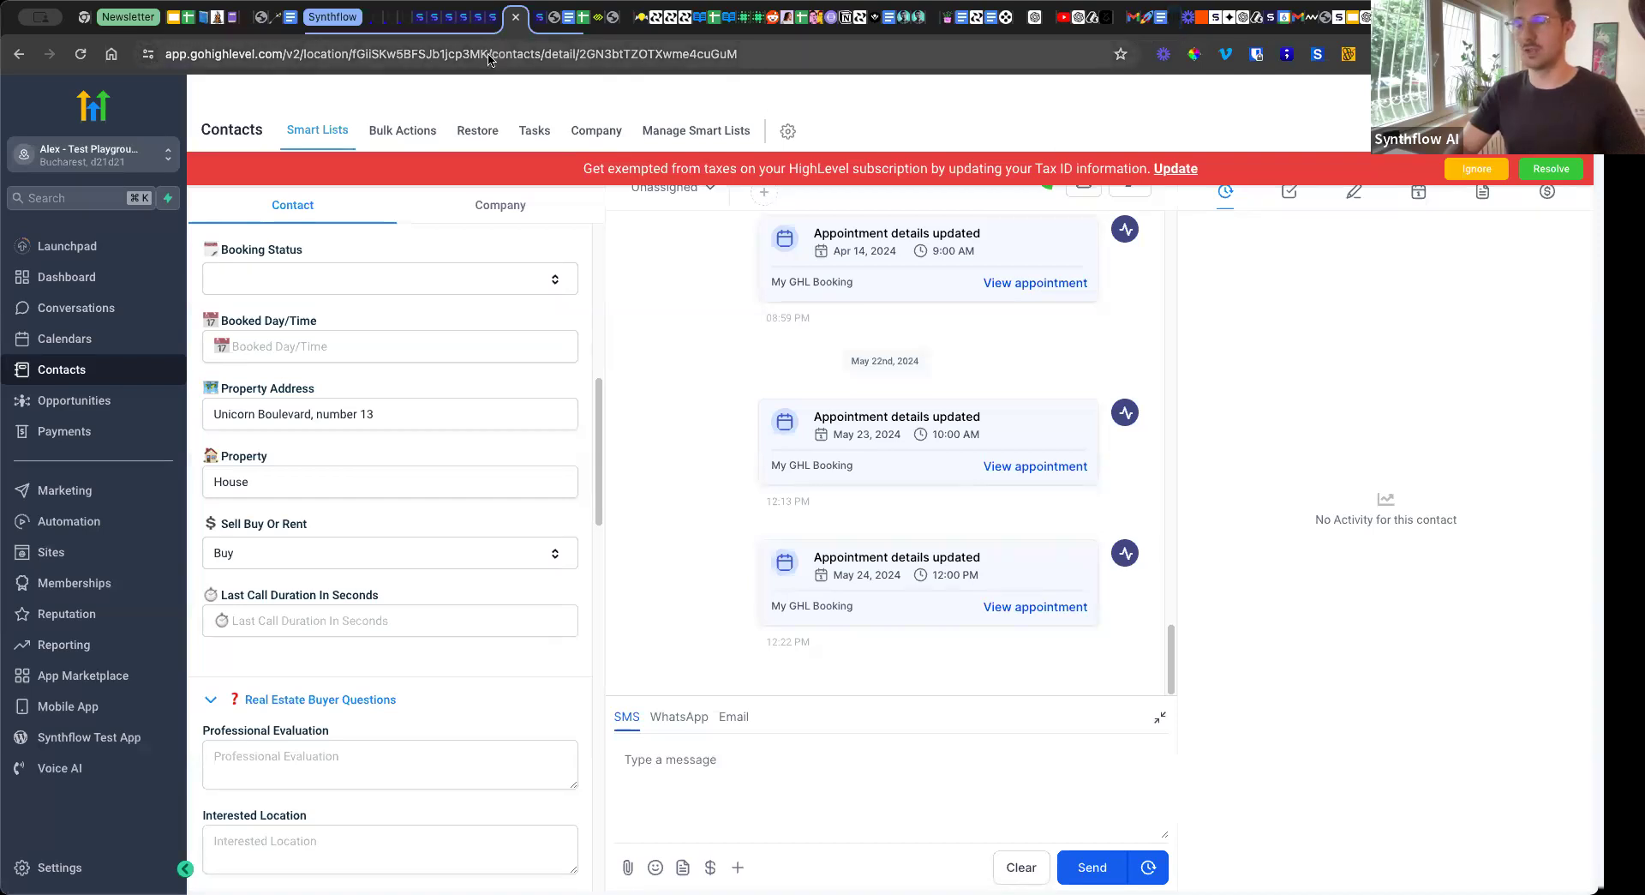
scroll(360, 416, up, 15)
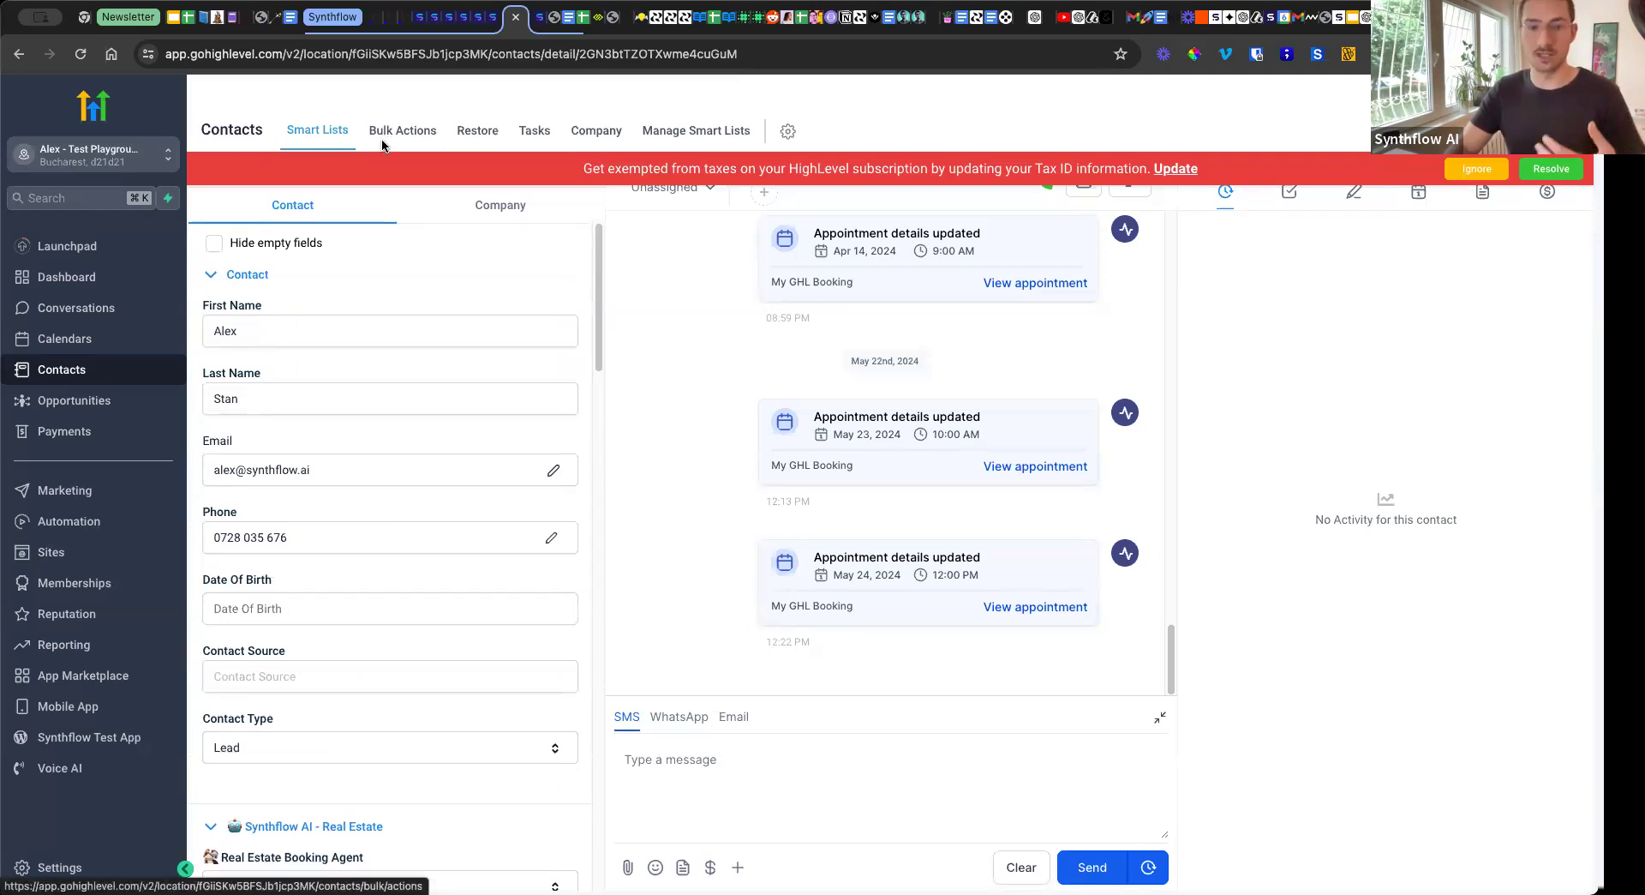
Switch to Synthflow and open the GoHighLevel integration page.
click(419, 19)
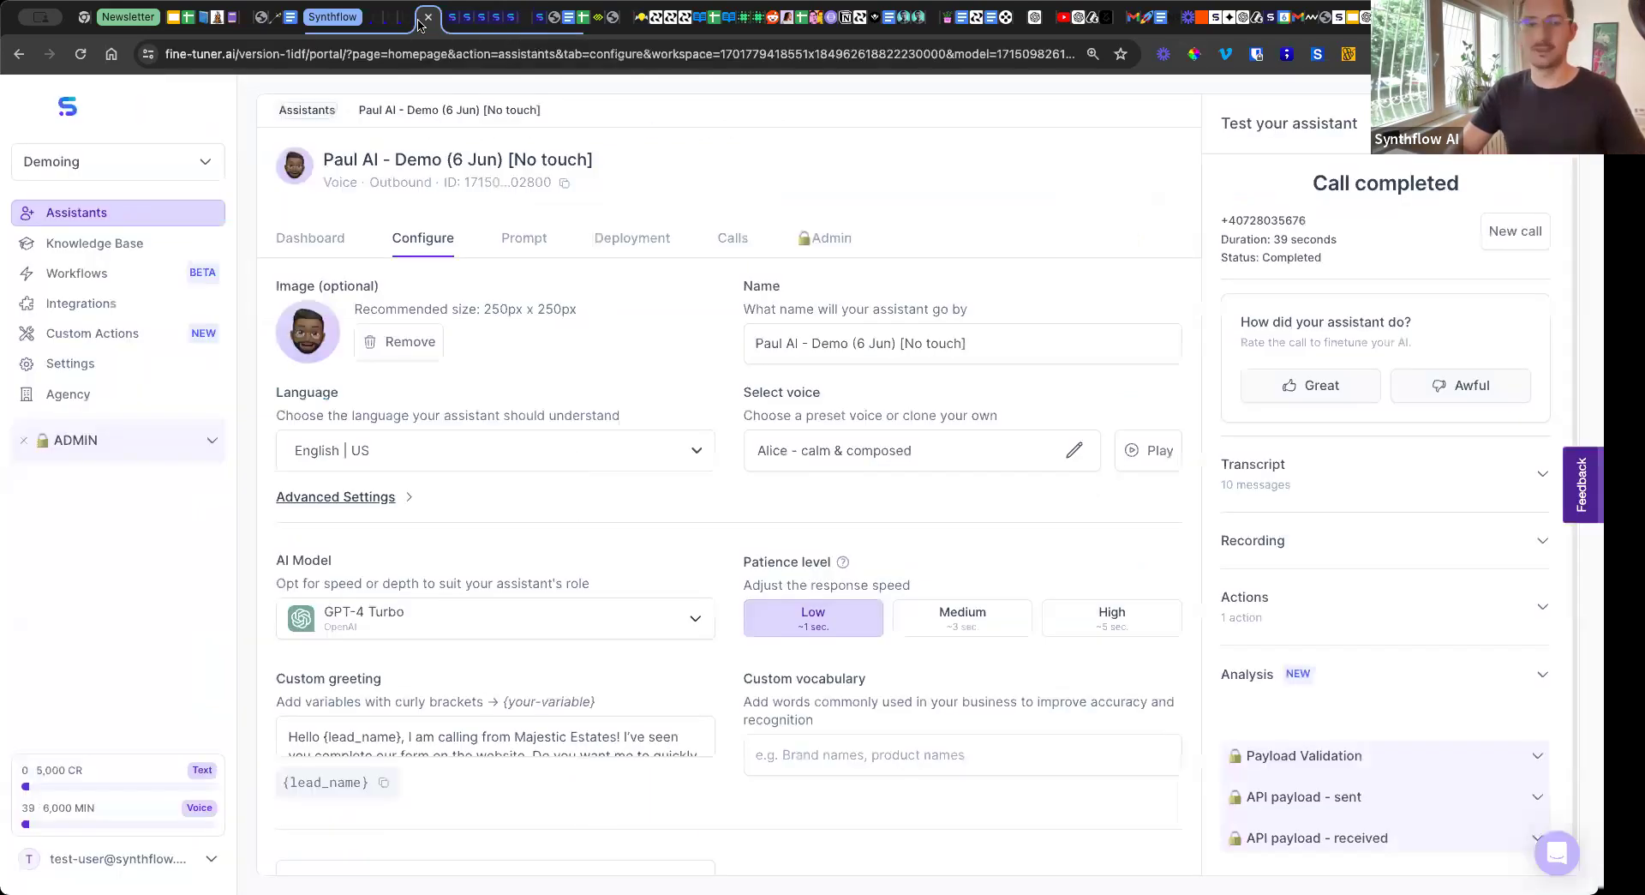
click(146, 313)
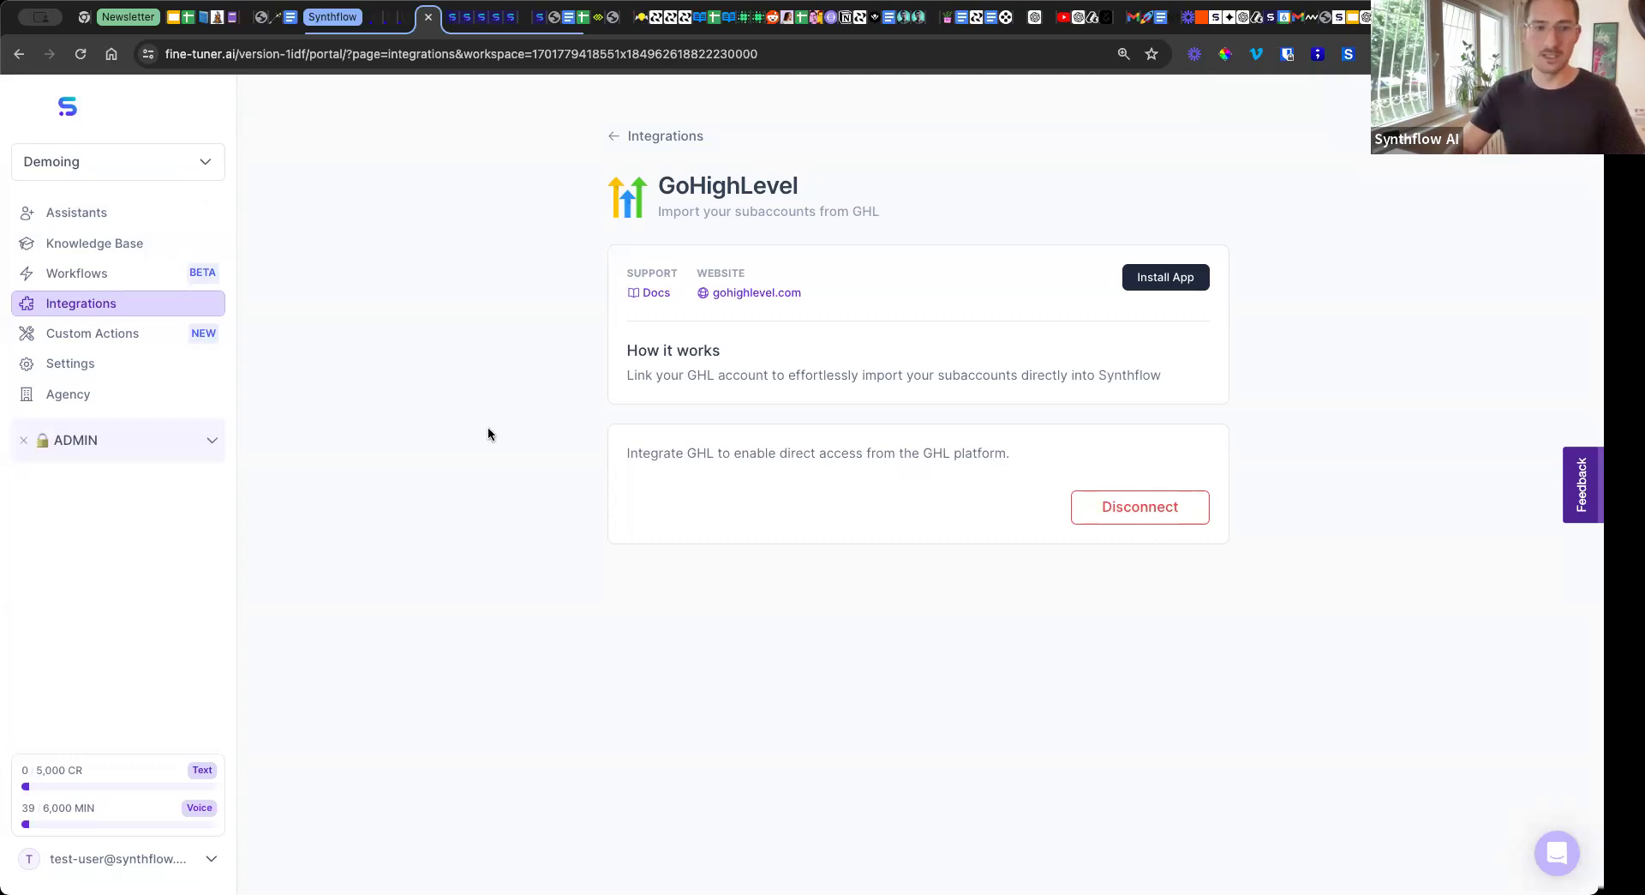
Open the custom actions list, view the types offered for a new action, and close the choice without creating one.
click(99, 333)
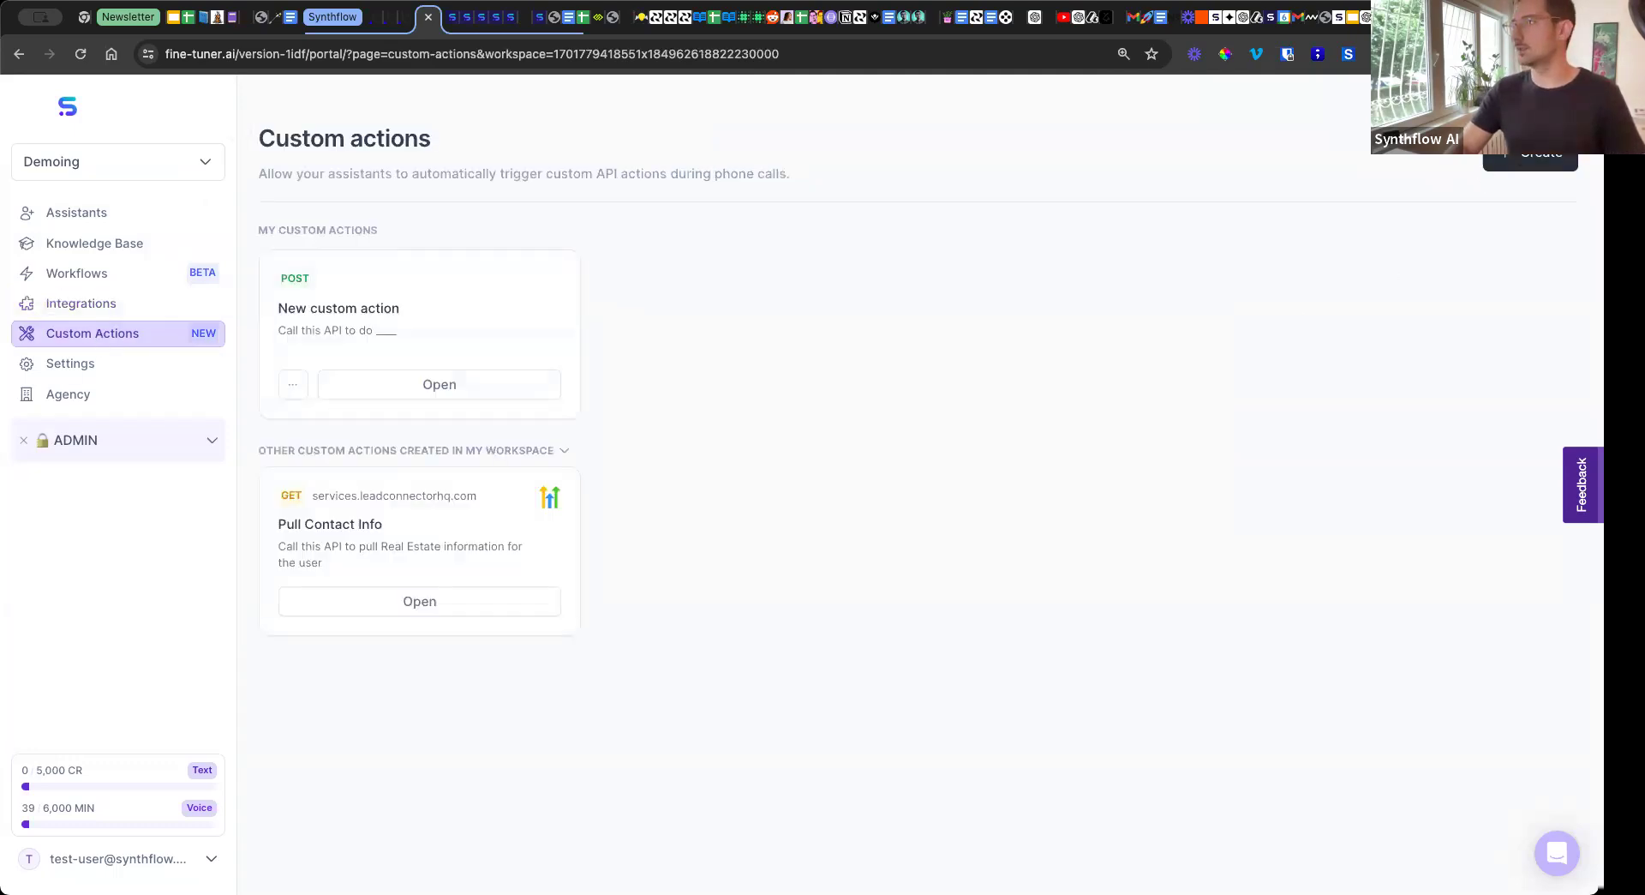
click(1519, 163)
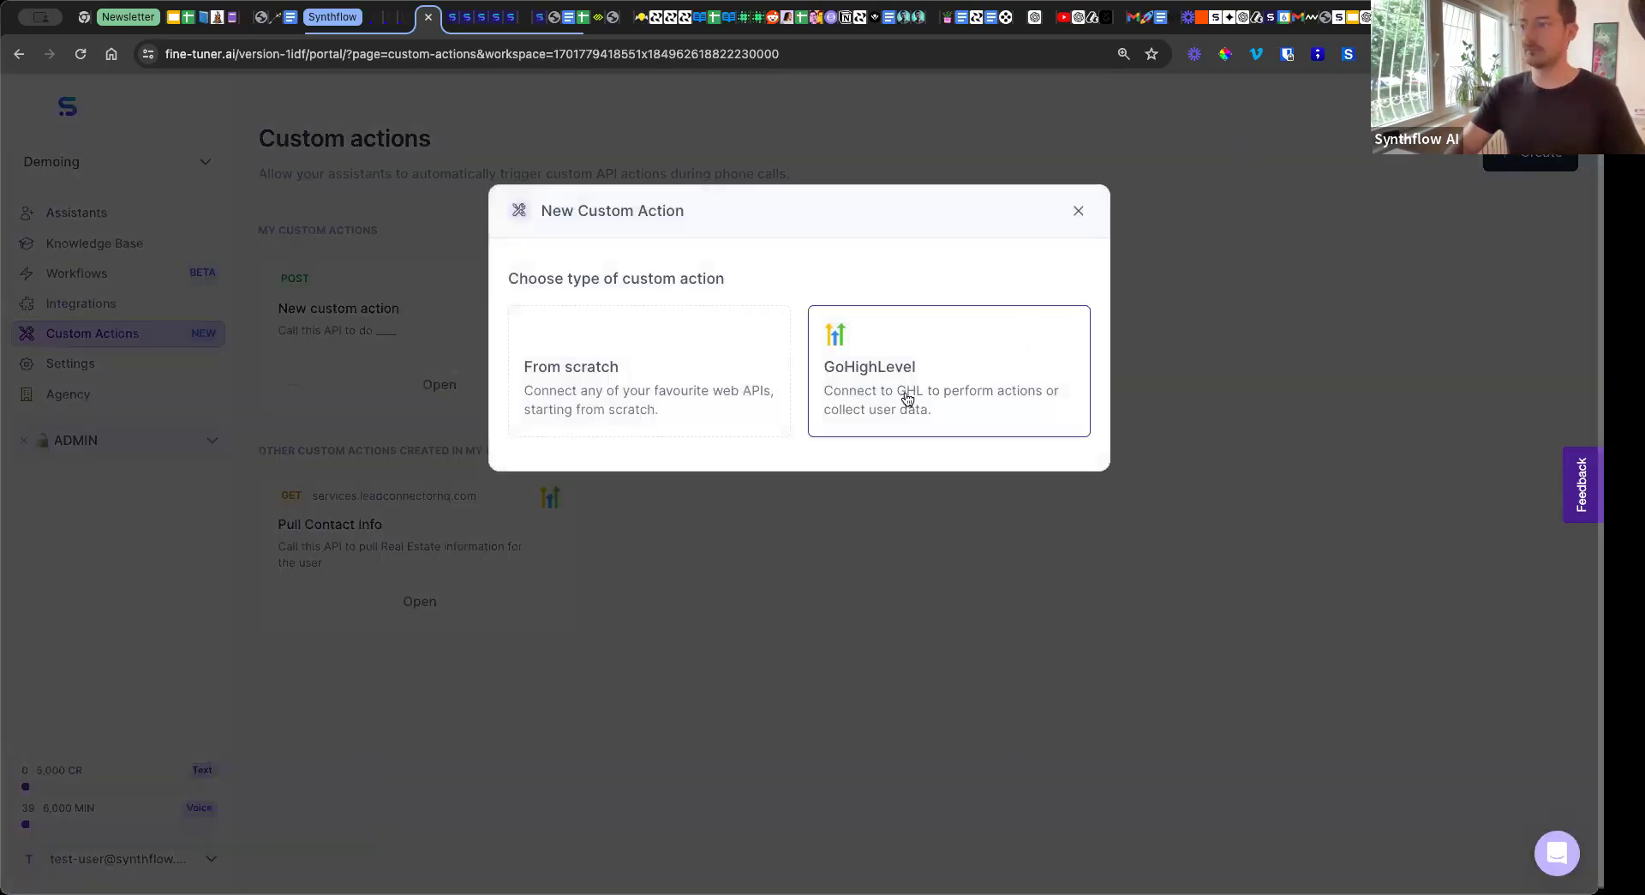
key(Escape)
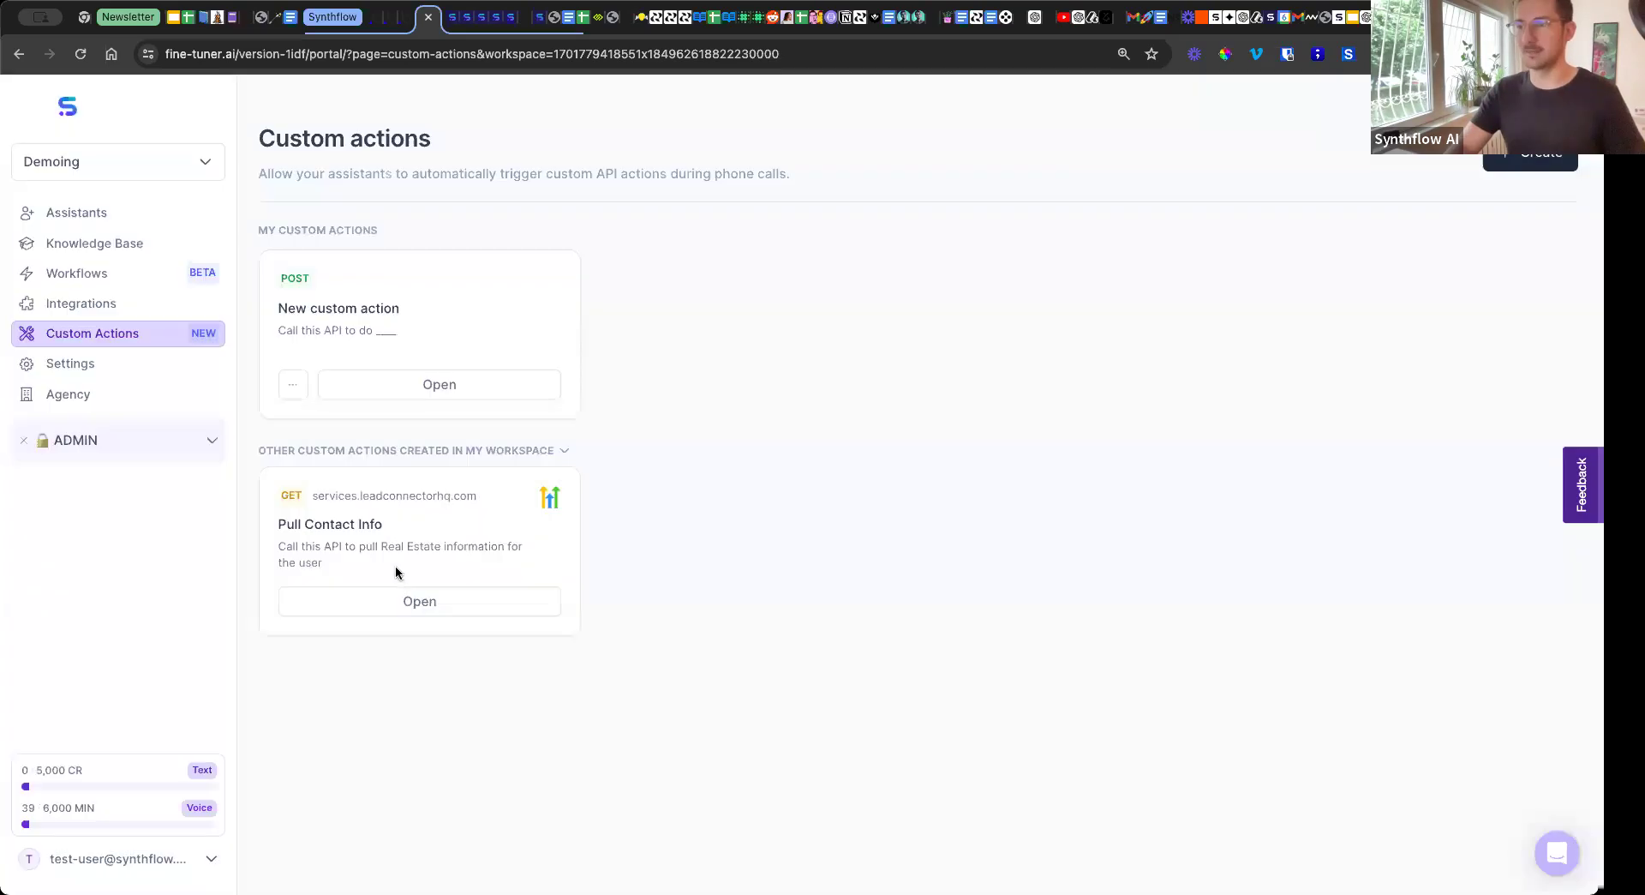
Open the Pull Contact Info custom action and review its name, description, speech, GET method and contacts URL.
click(400, 598)
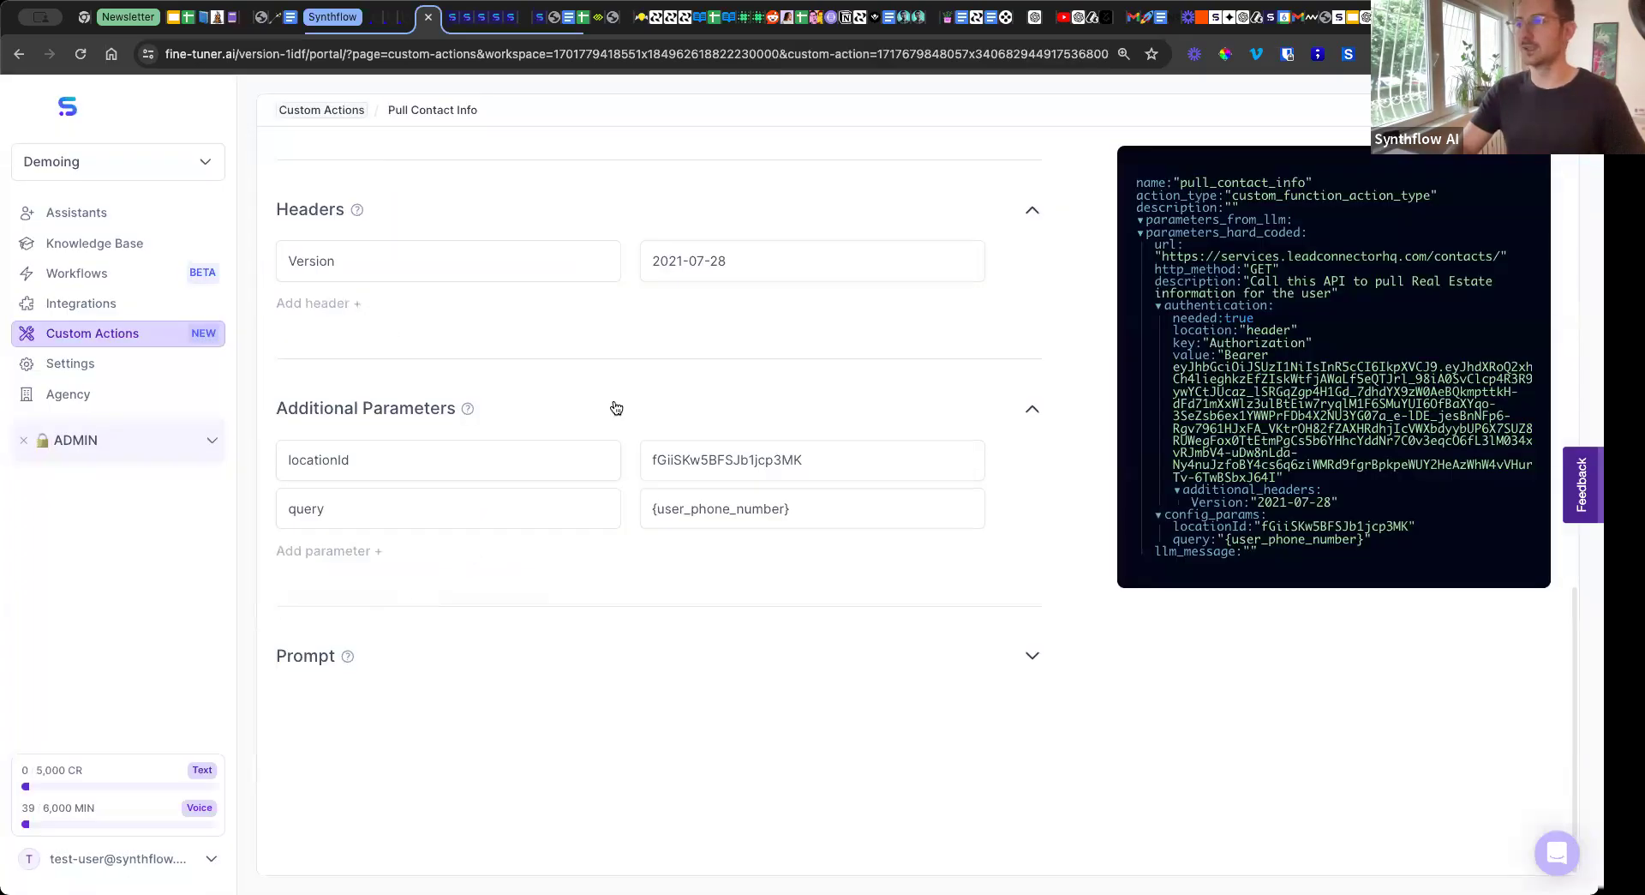
scroll(615, 408, up, 10)
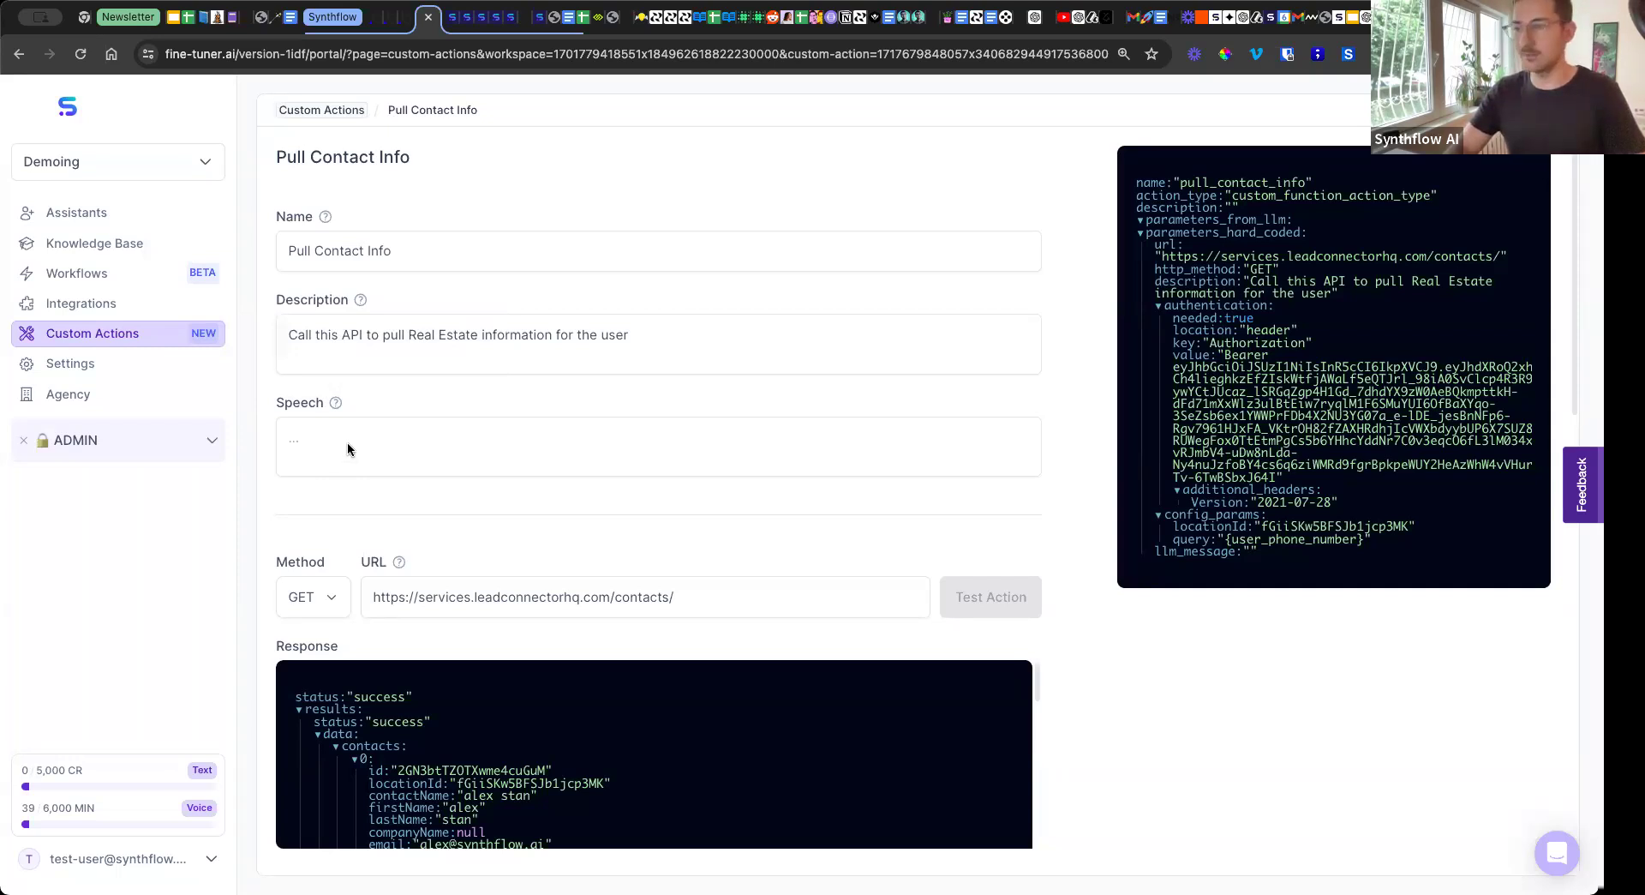
scroll(357, 393, down, 1)
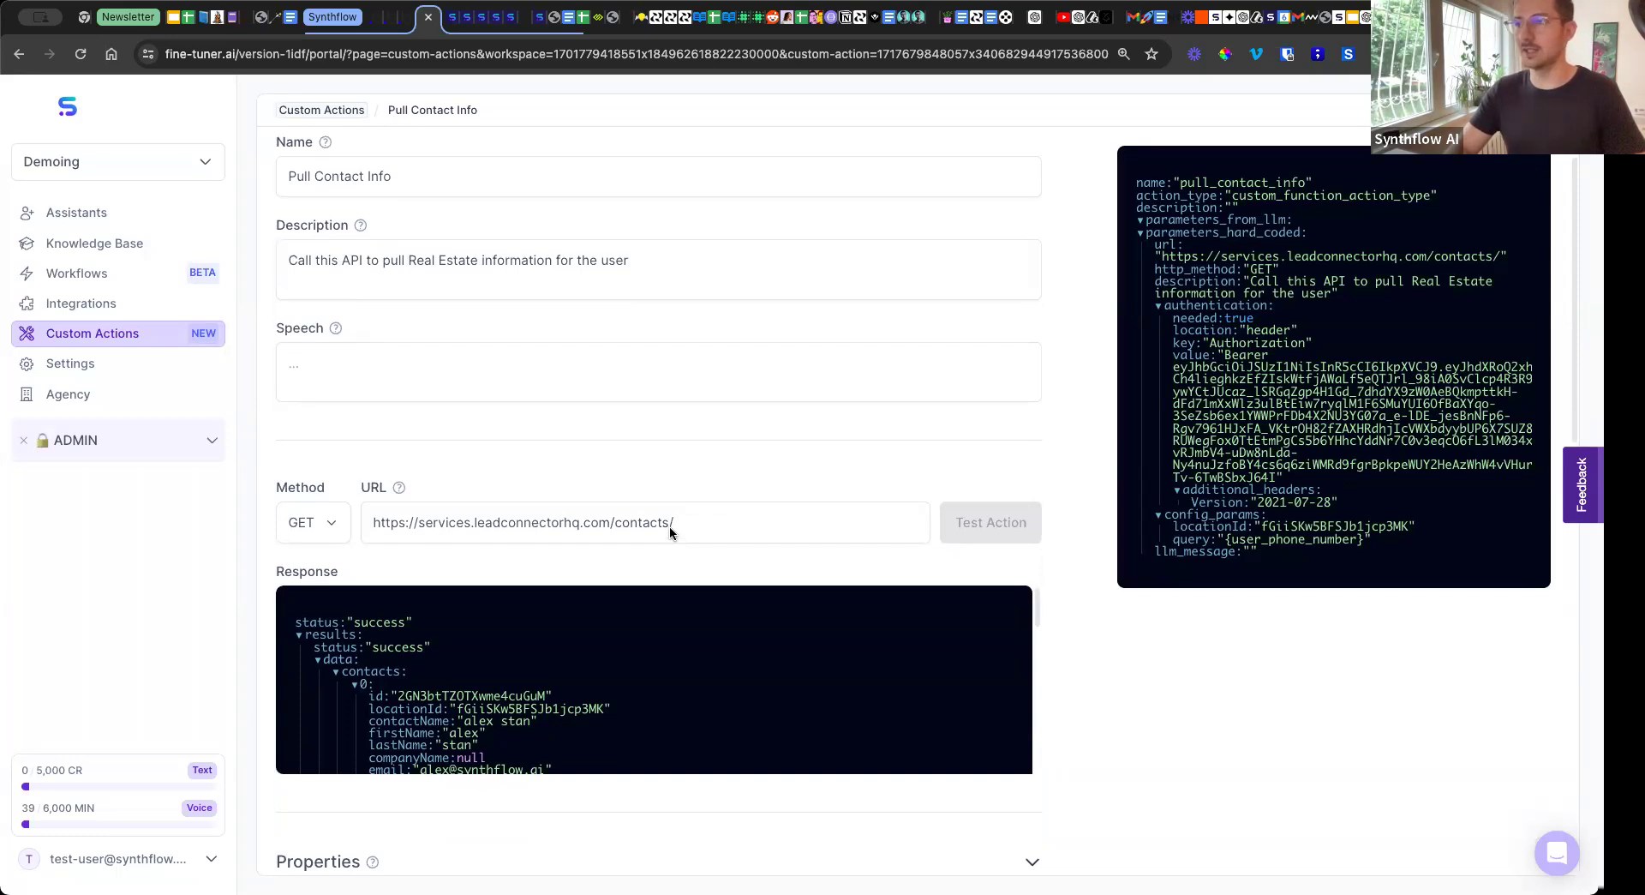
click(523, 18)
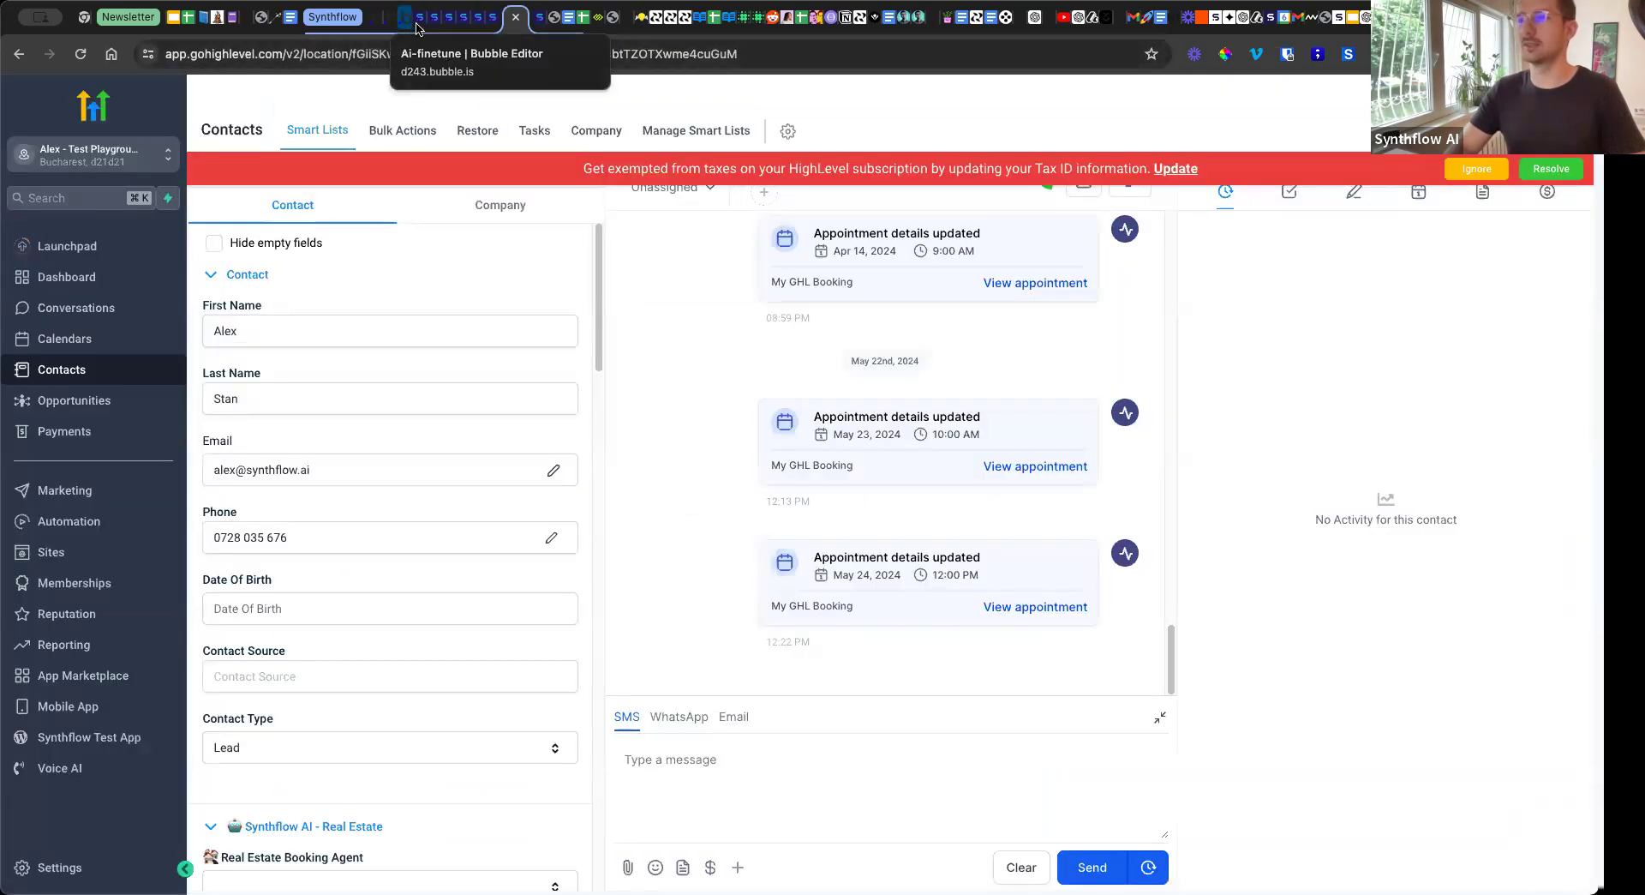
click(419, 17)
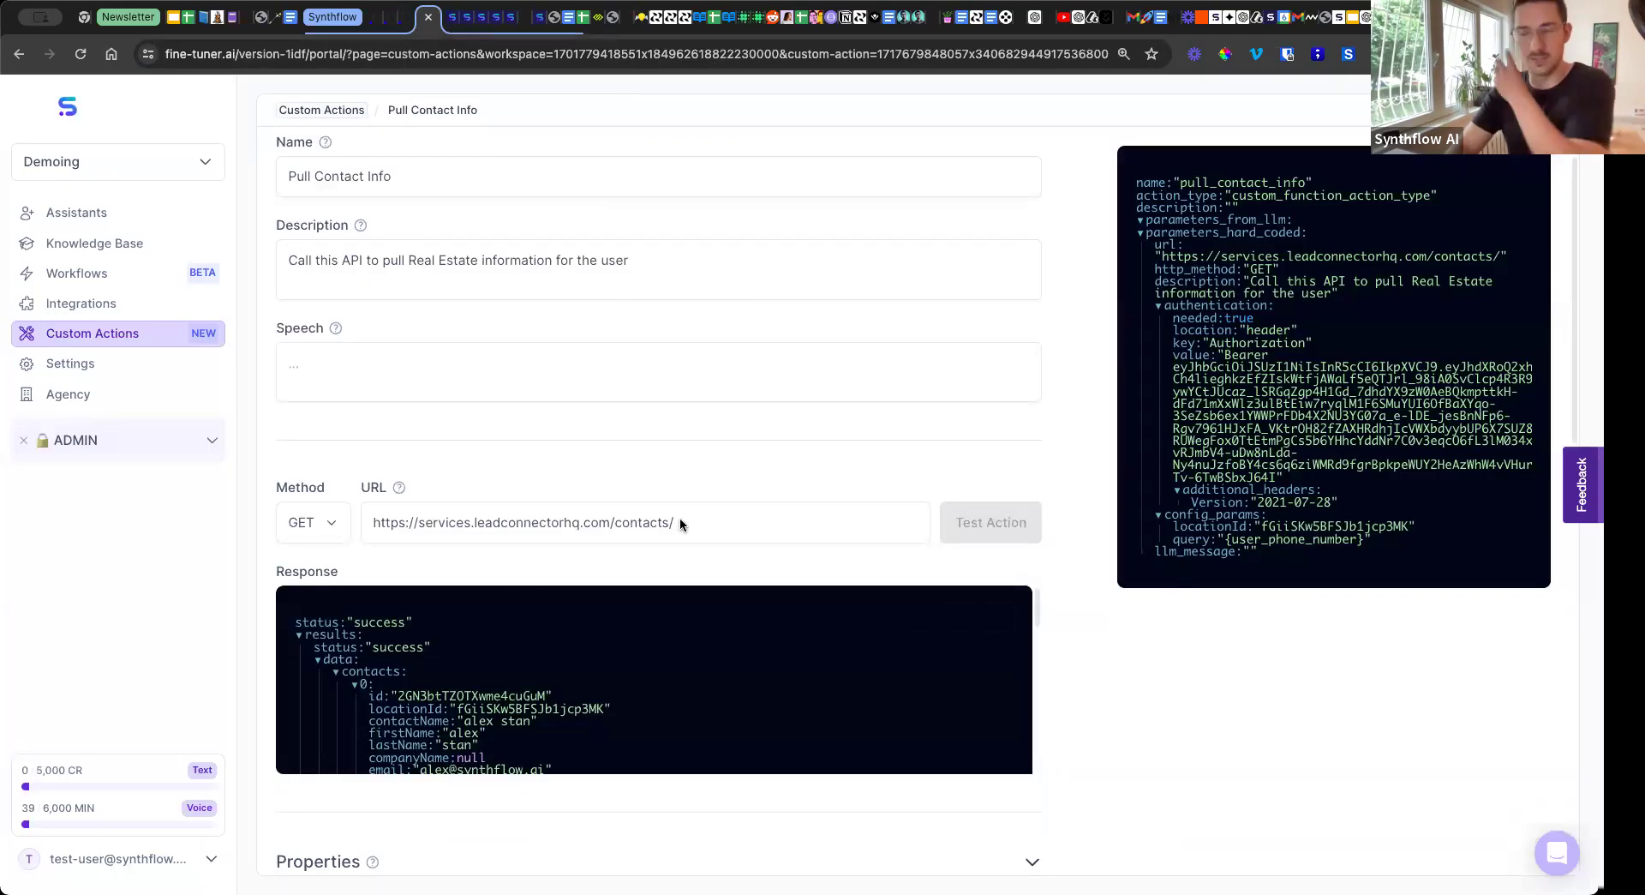
scroll(677, 521, down, 3)
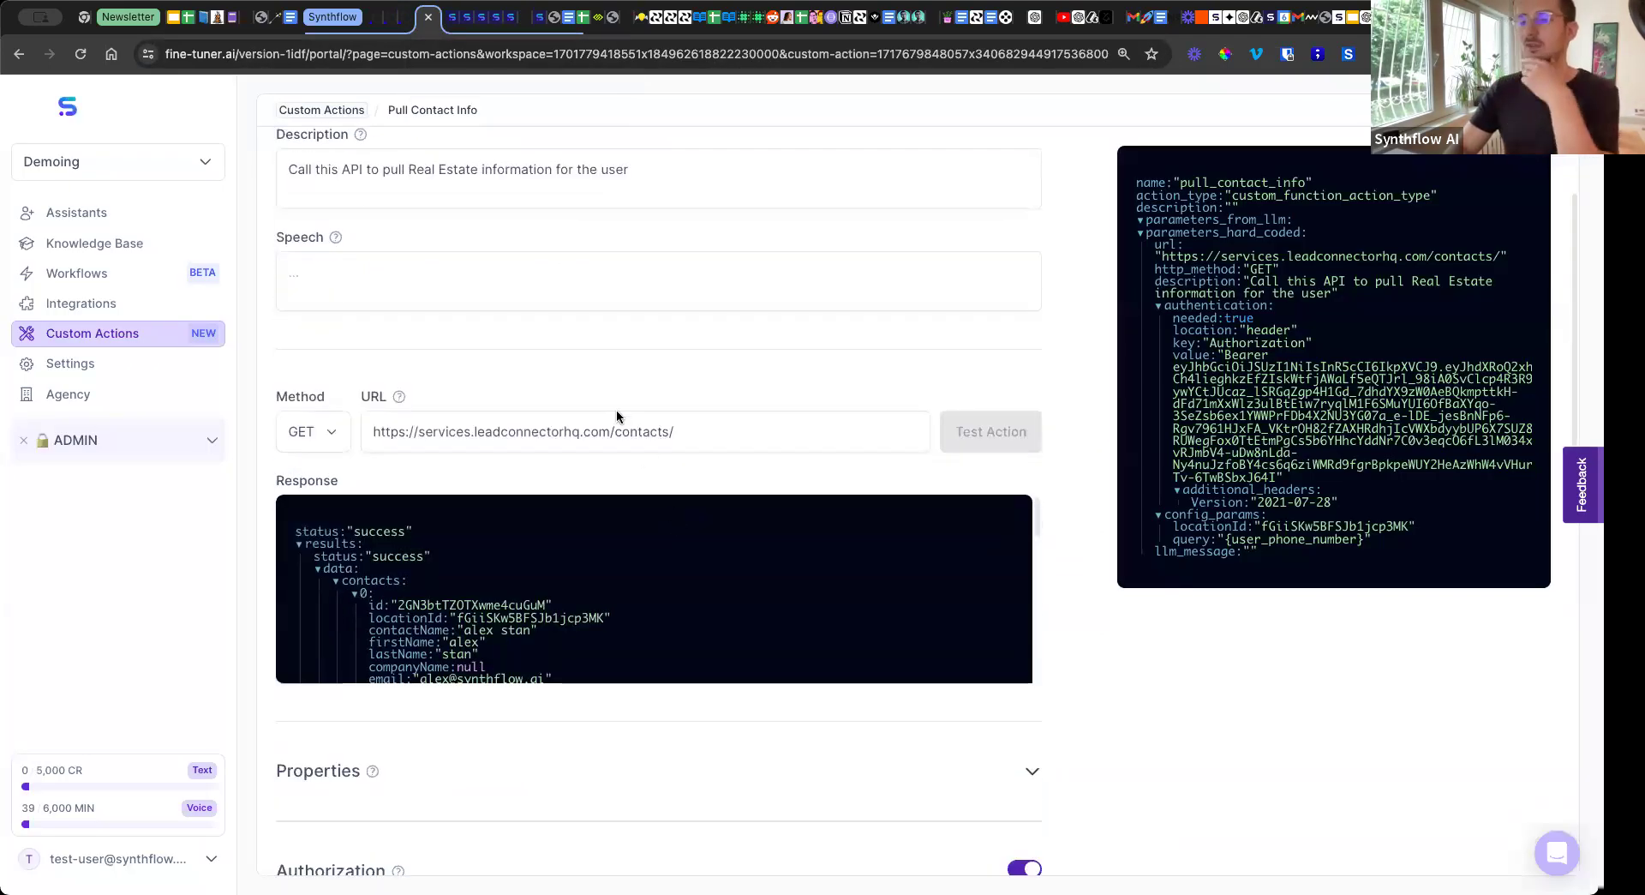
scroll(610, 437, down, 1)
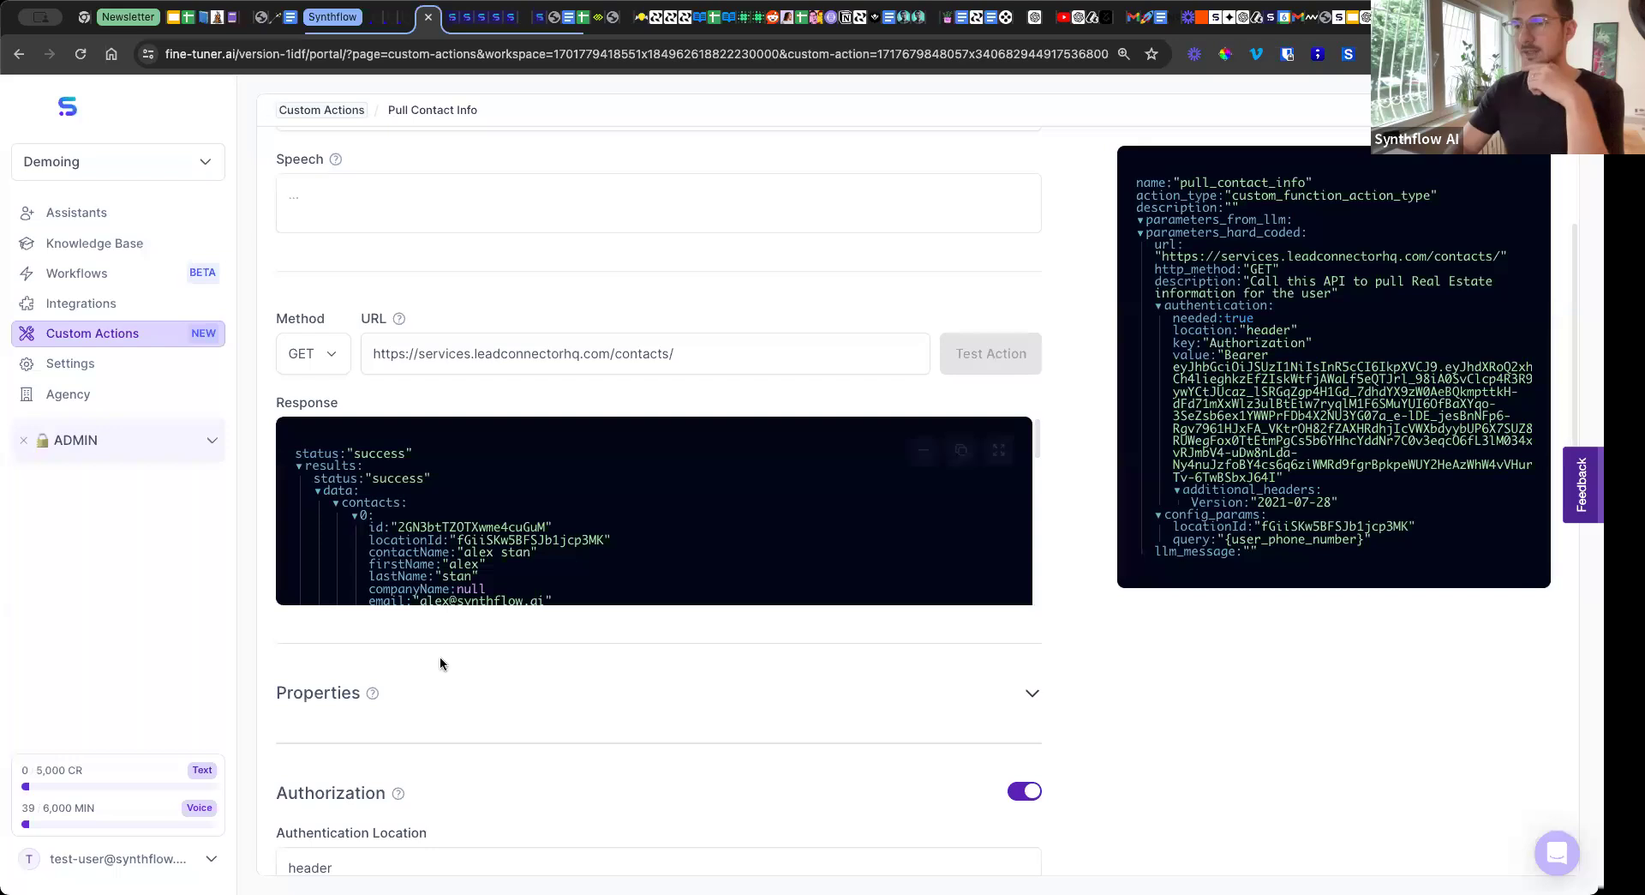
Check the action's Properties section, collapse it, and review the header authorization settings.
click(429, 711)
scroll(429, 665, down, 5)
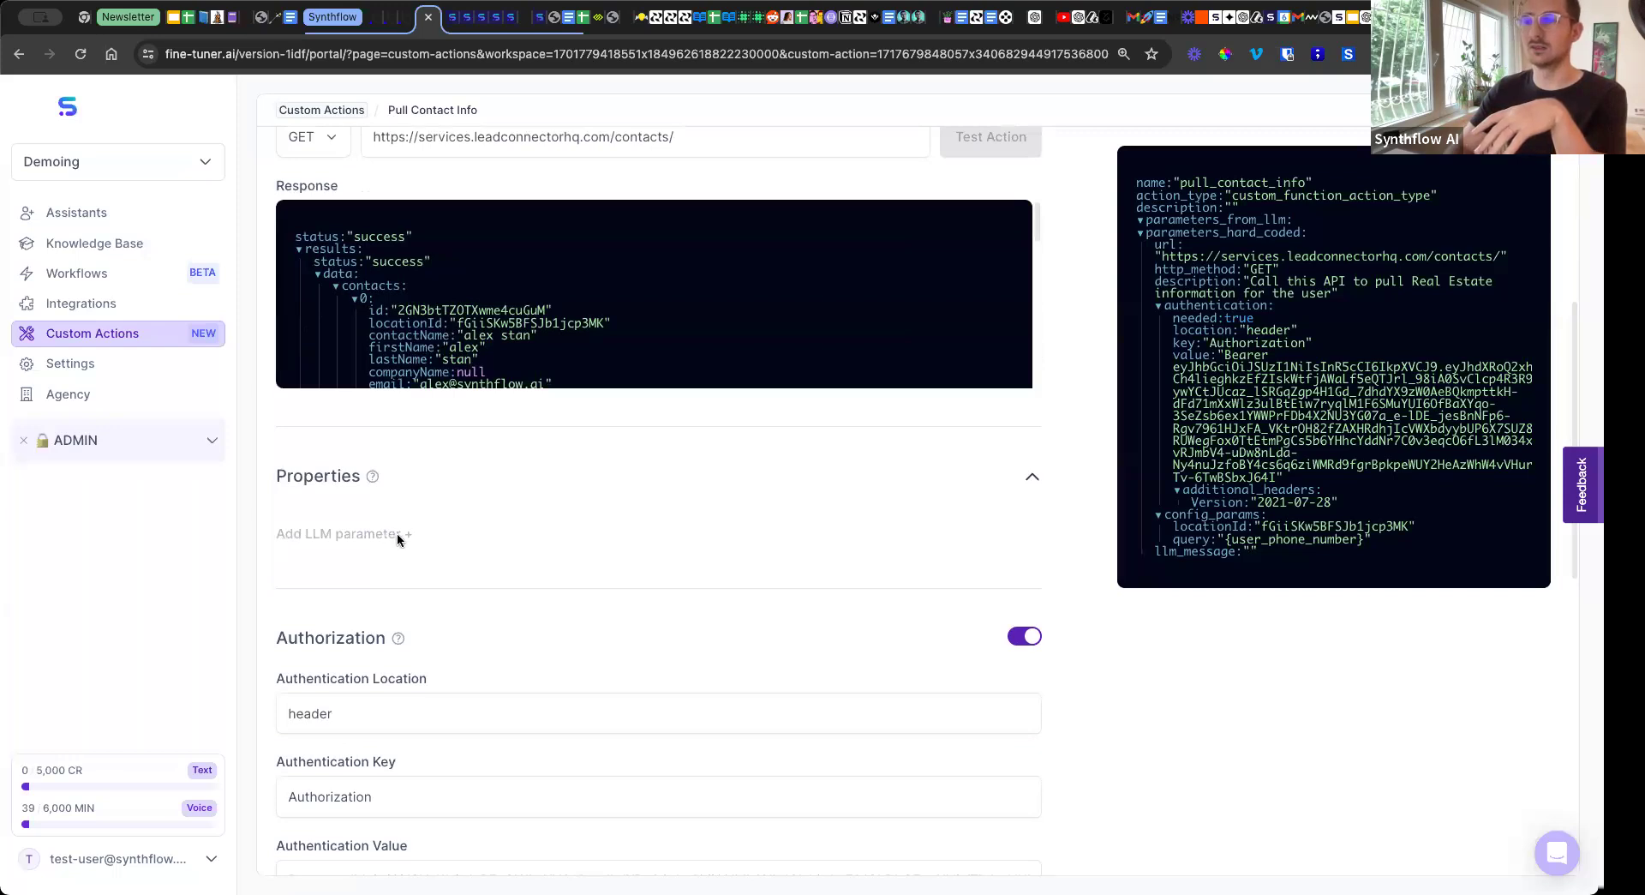
click(437, 480)
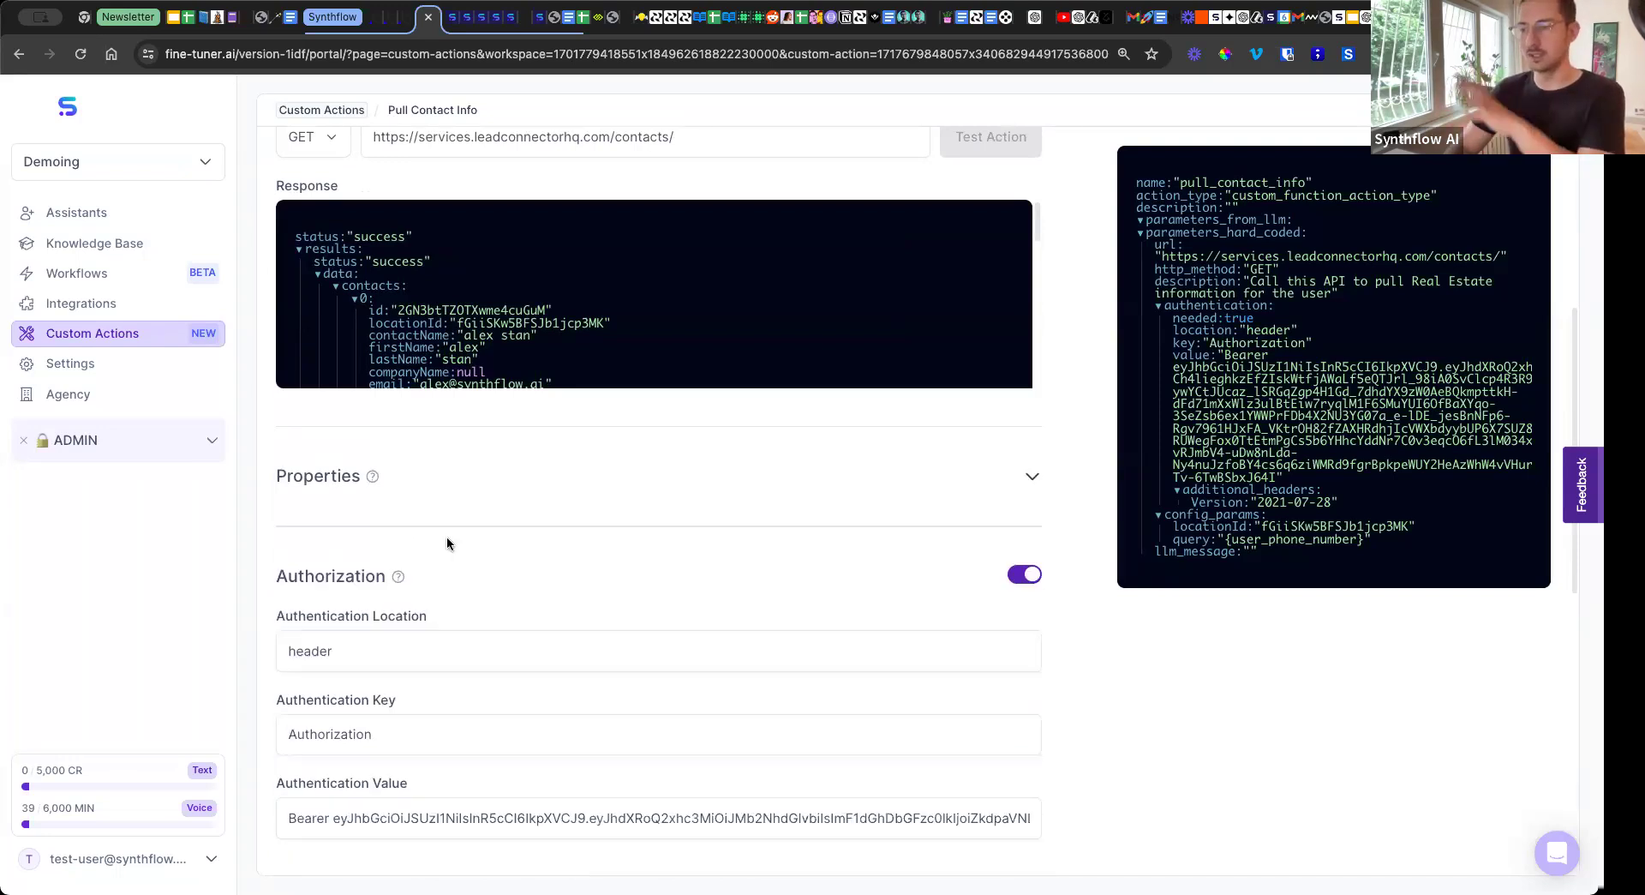
scroll(446, 537, down, 1)
scroll(447, 542, down, 1)
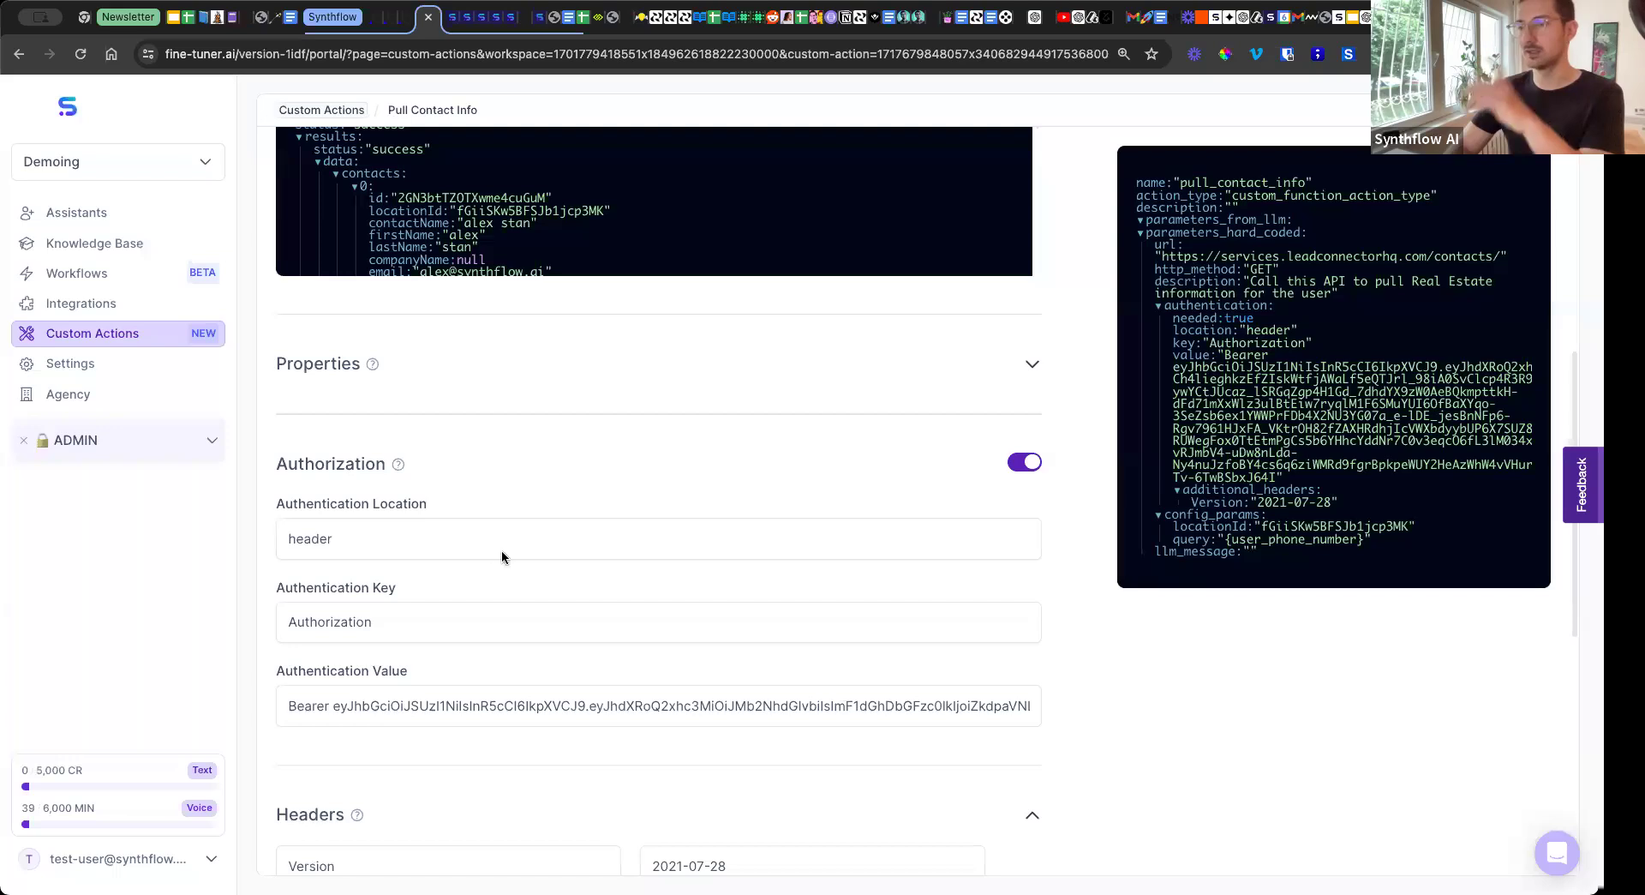
scroll(466, 640, down, 2)
scroll(527, 596, down, 2)
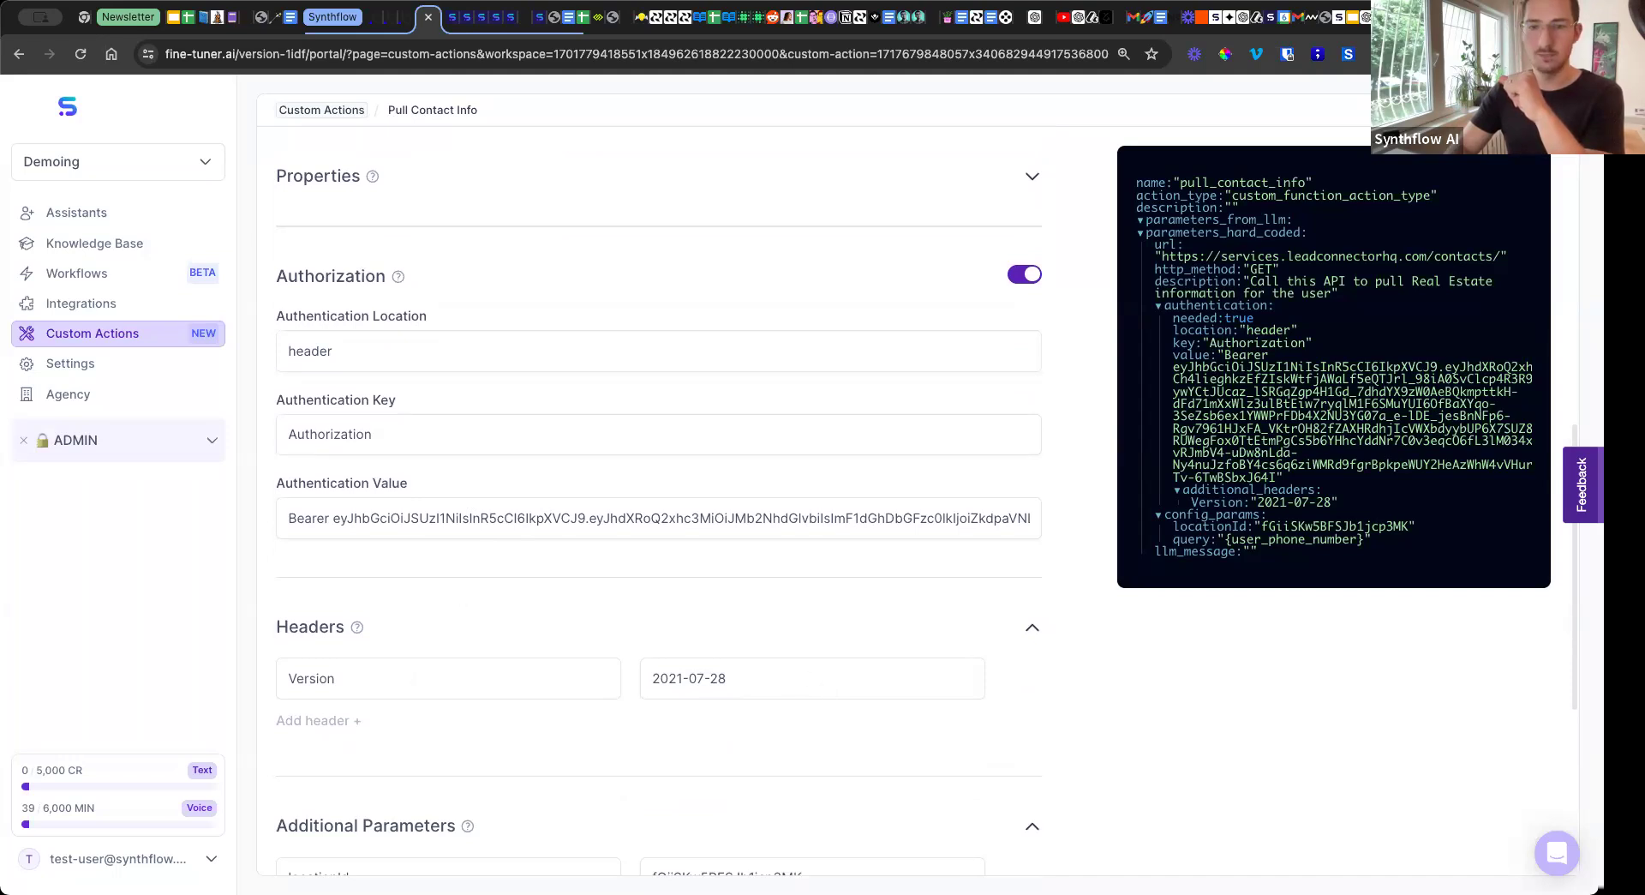
Collapse the Headers section, review the locationId and query parameters, and expand the Prompt section.
click(1030, 629)
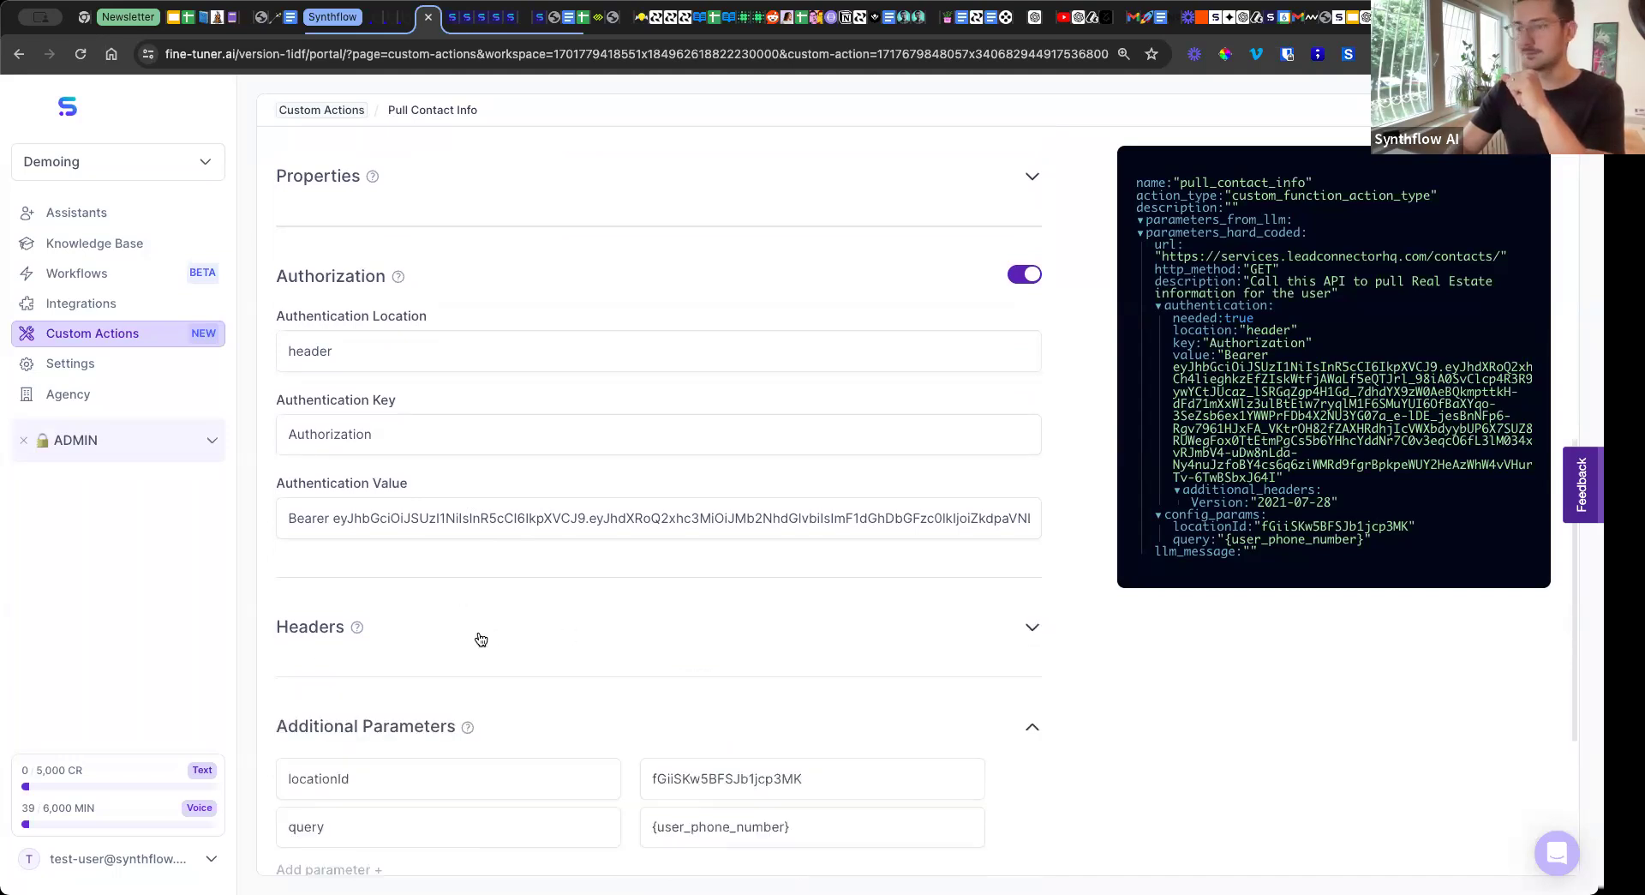
scroll(484, 635, down, 3)
scroll(464, 630, down, 1)
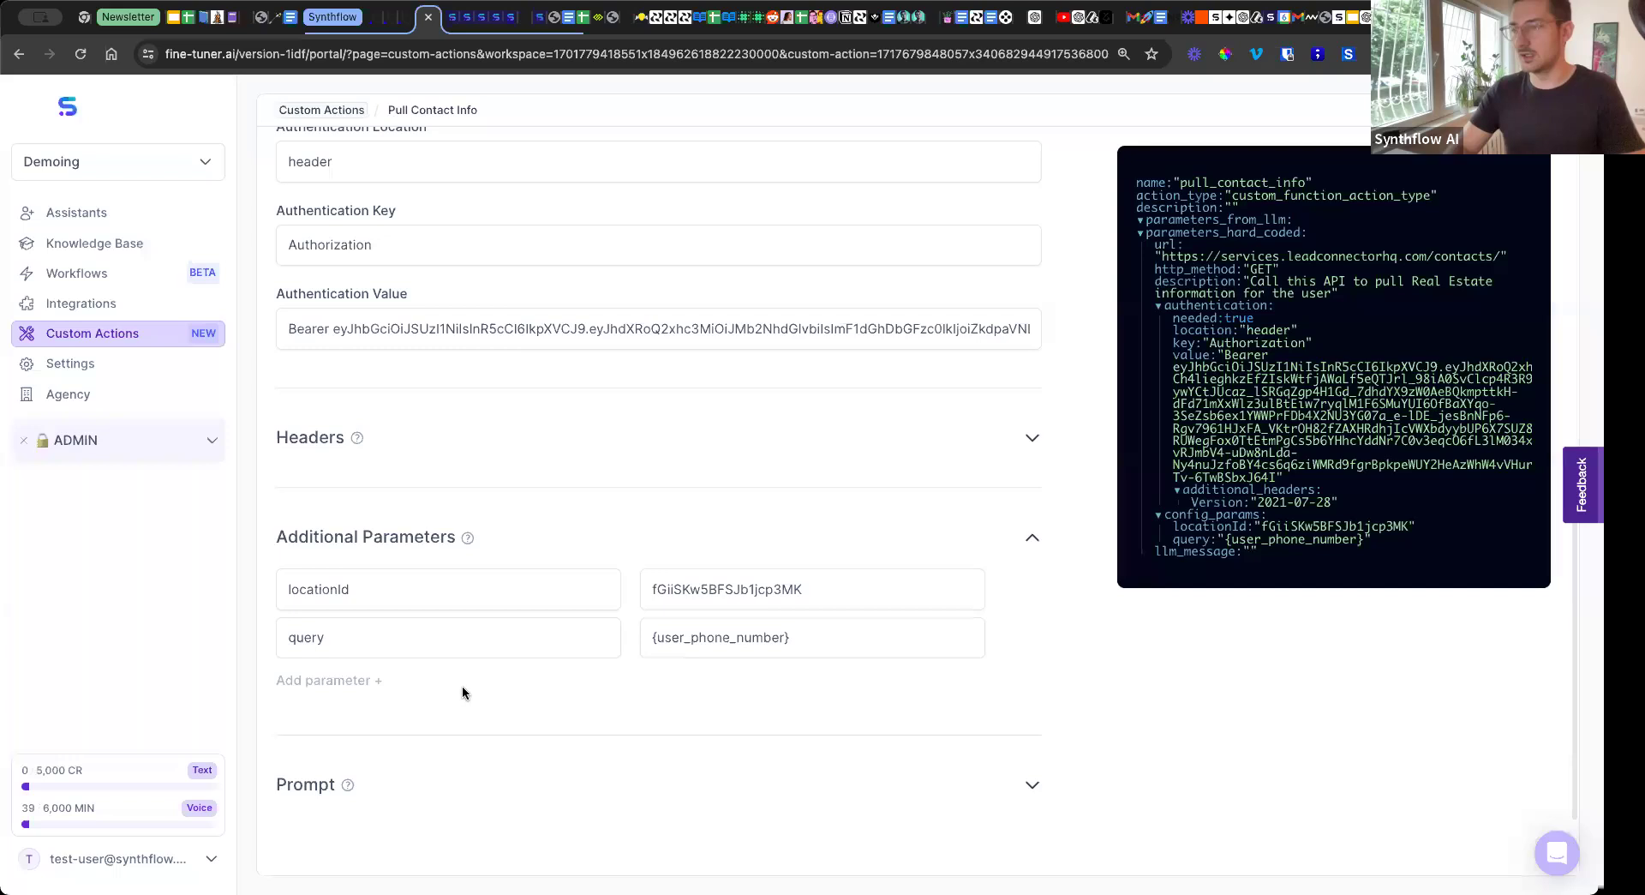
scroll(461, 507, down, 2)
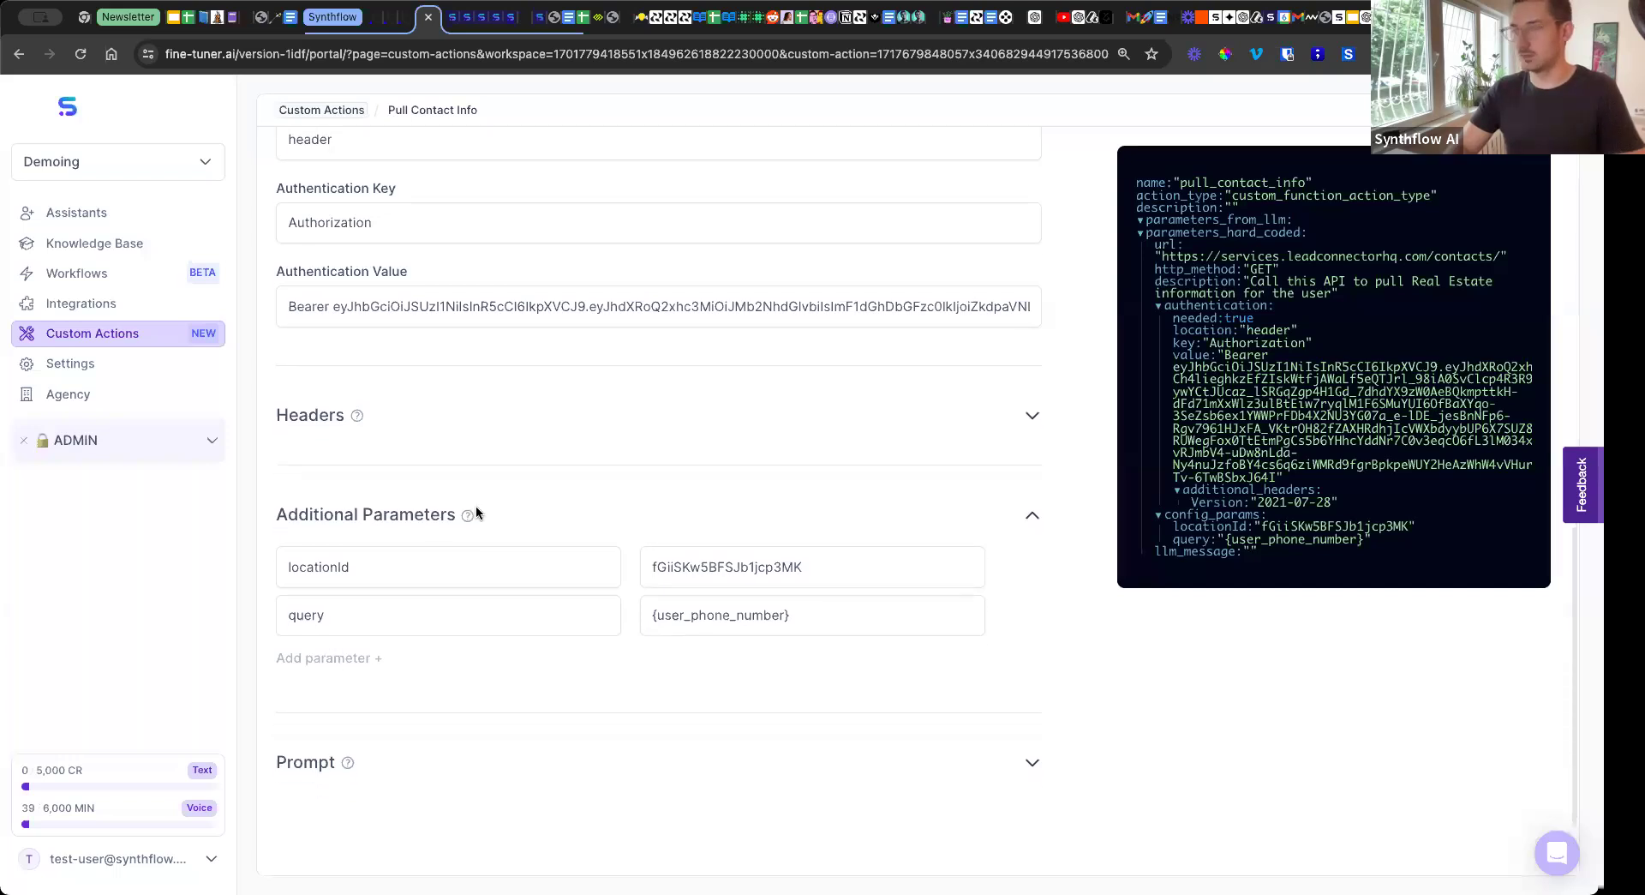
click(425, 730)
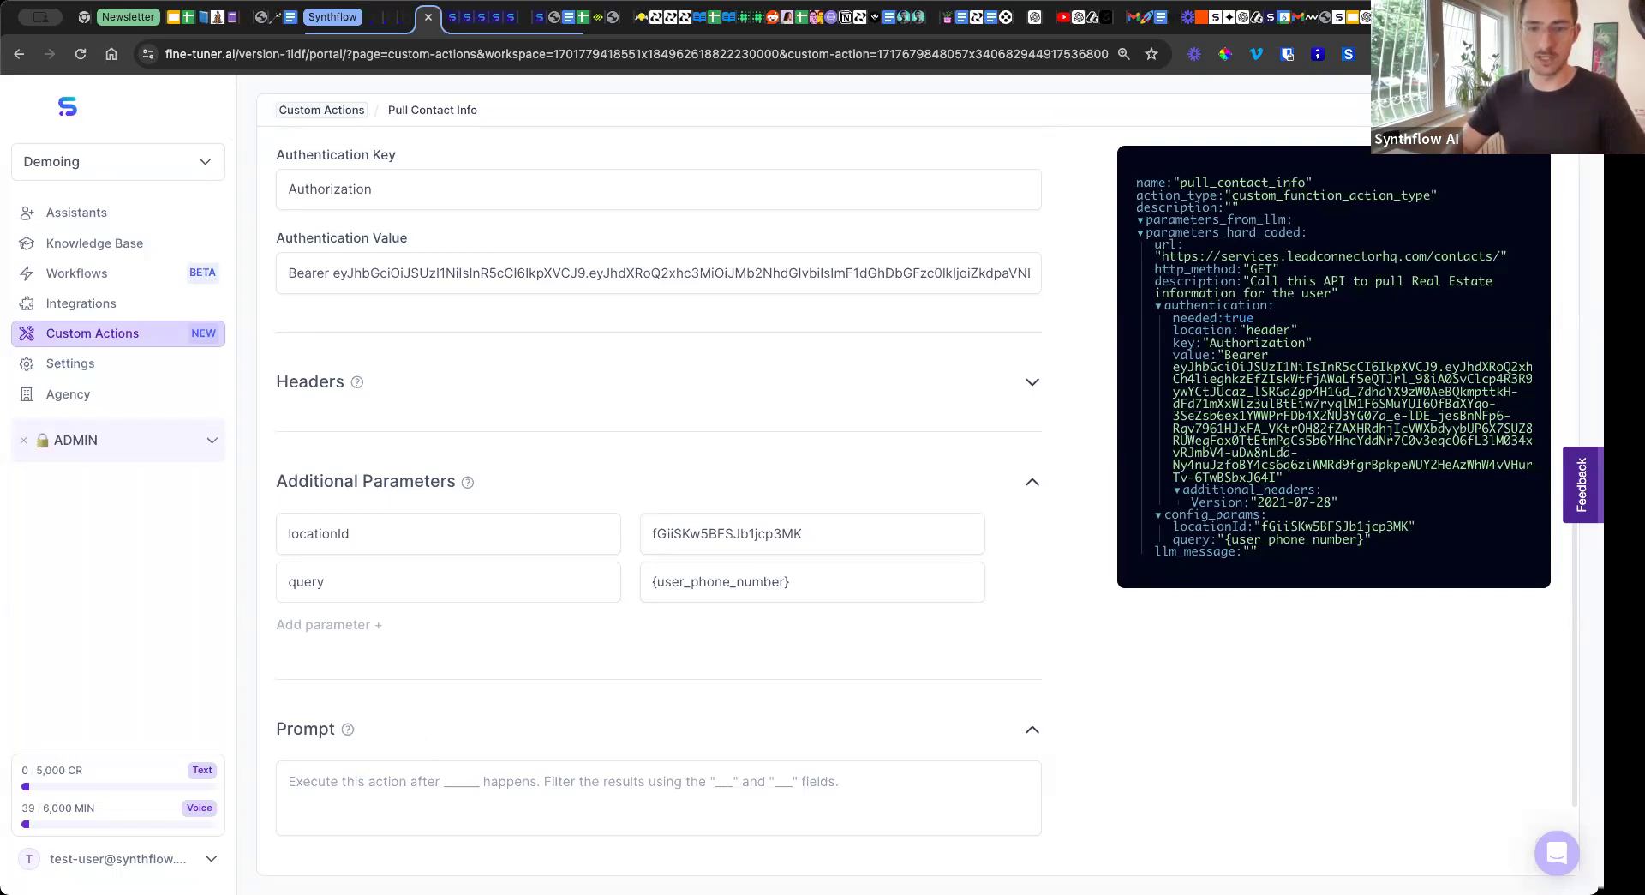
Examine the action's test response down to the contact's custom fields and recheck the request and authorization settings.
scroll(405, 428, up, 8)
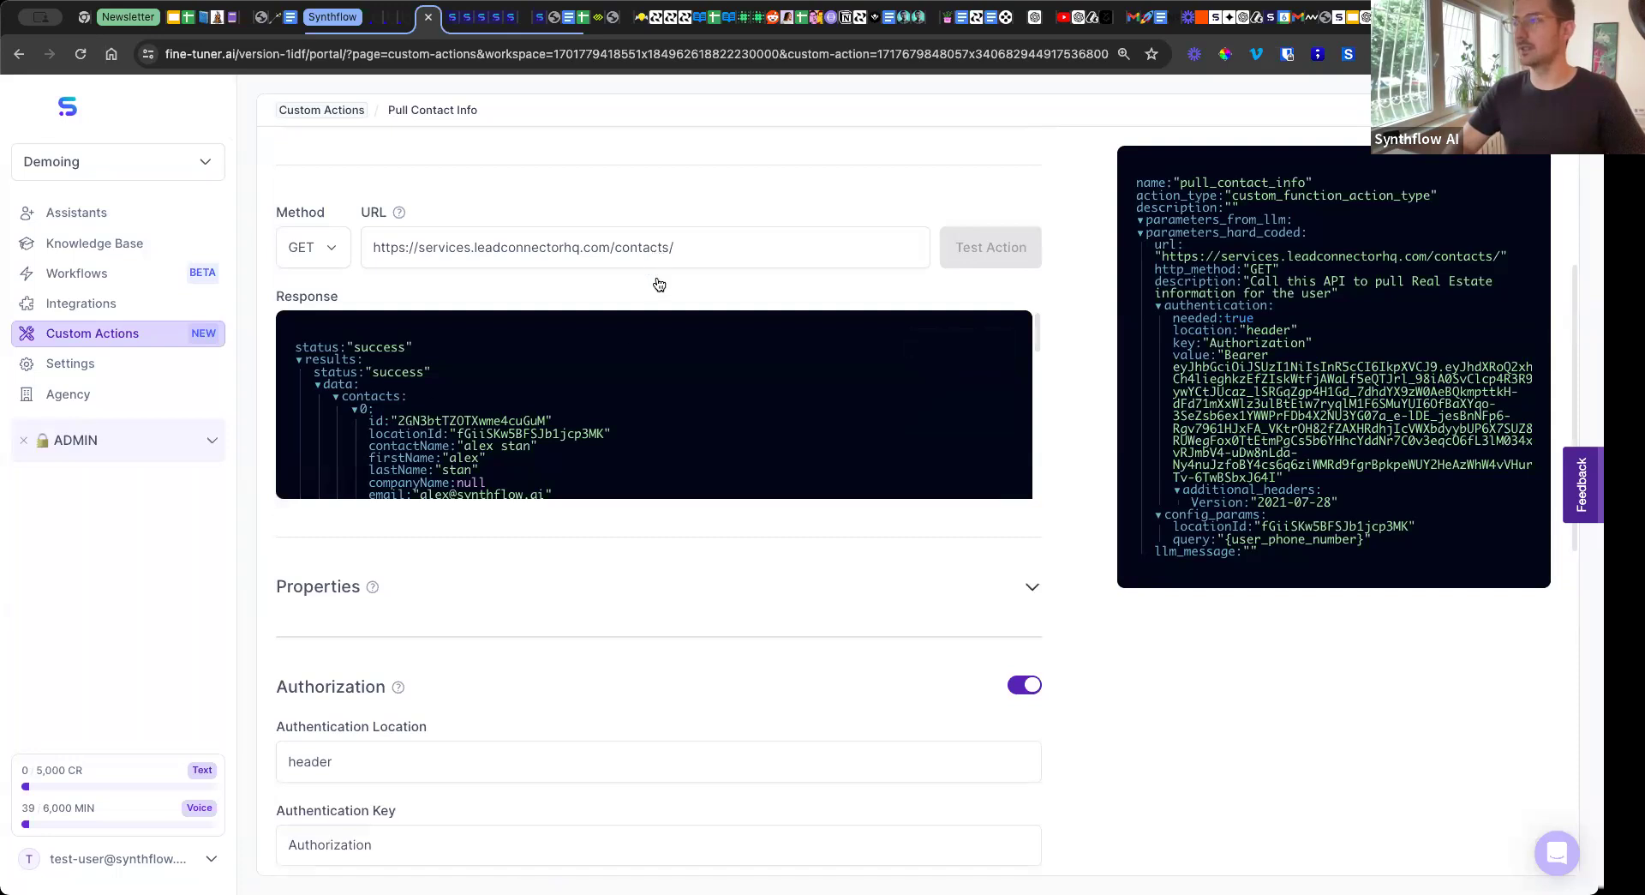
scroll(414, 269, up, 4)
scroll(481, 332, down, 5)
scroll(1004, 354, up, 2)
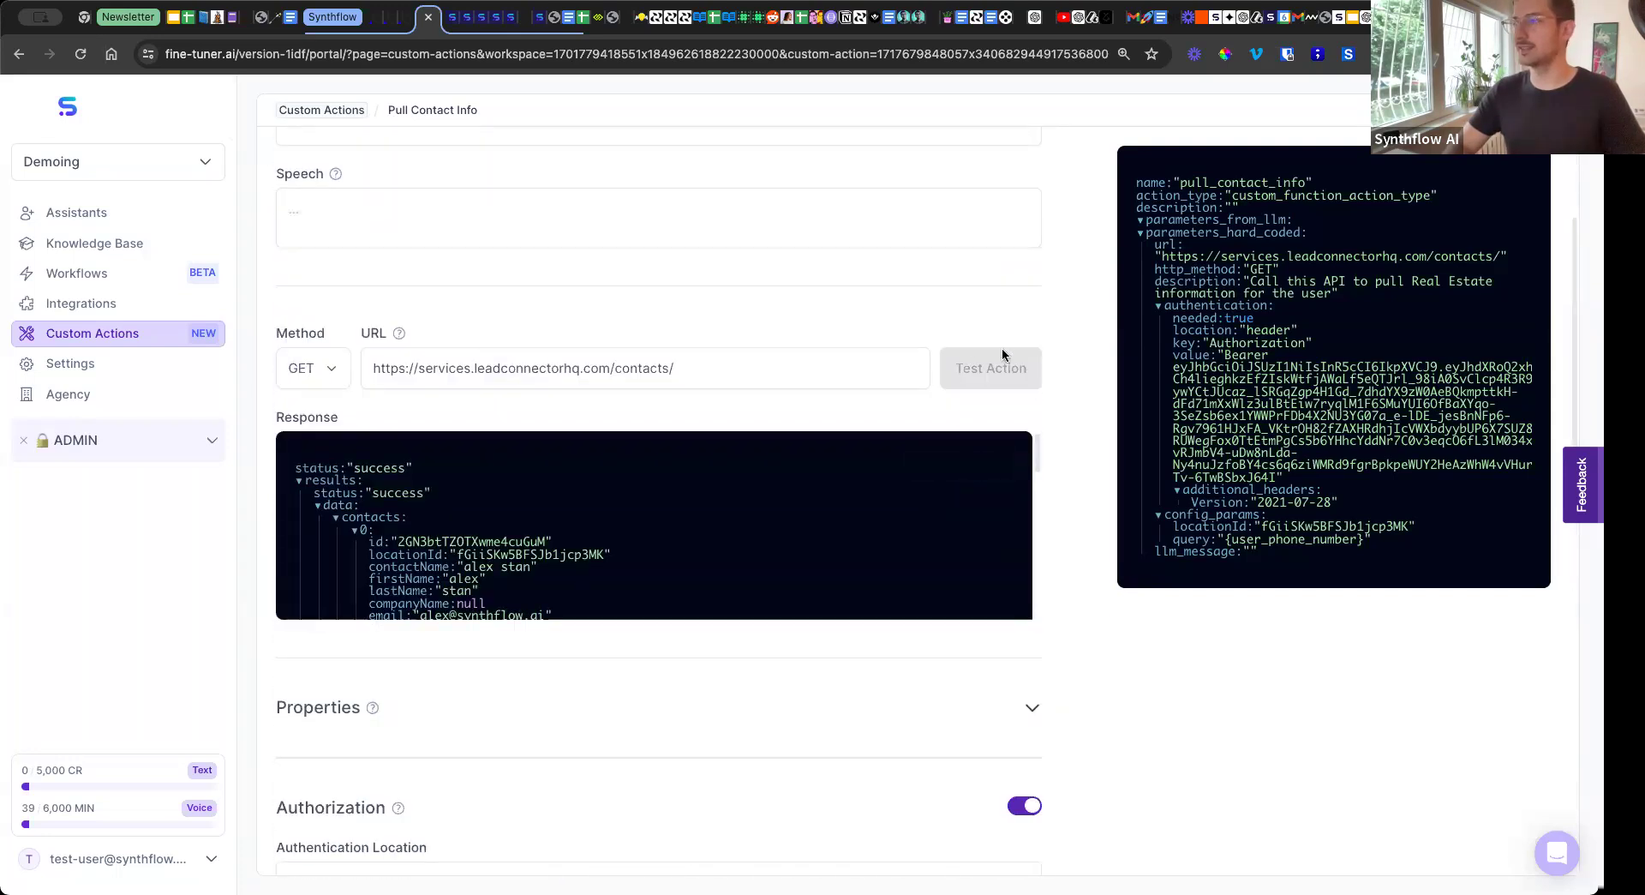
scroll(525, 480, down, 5)
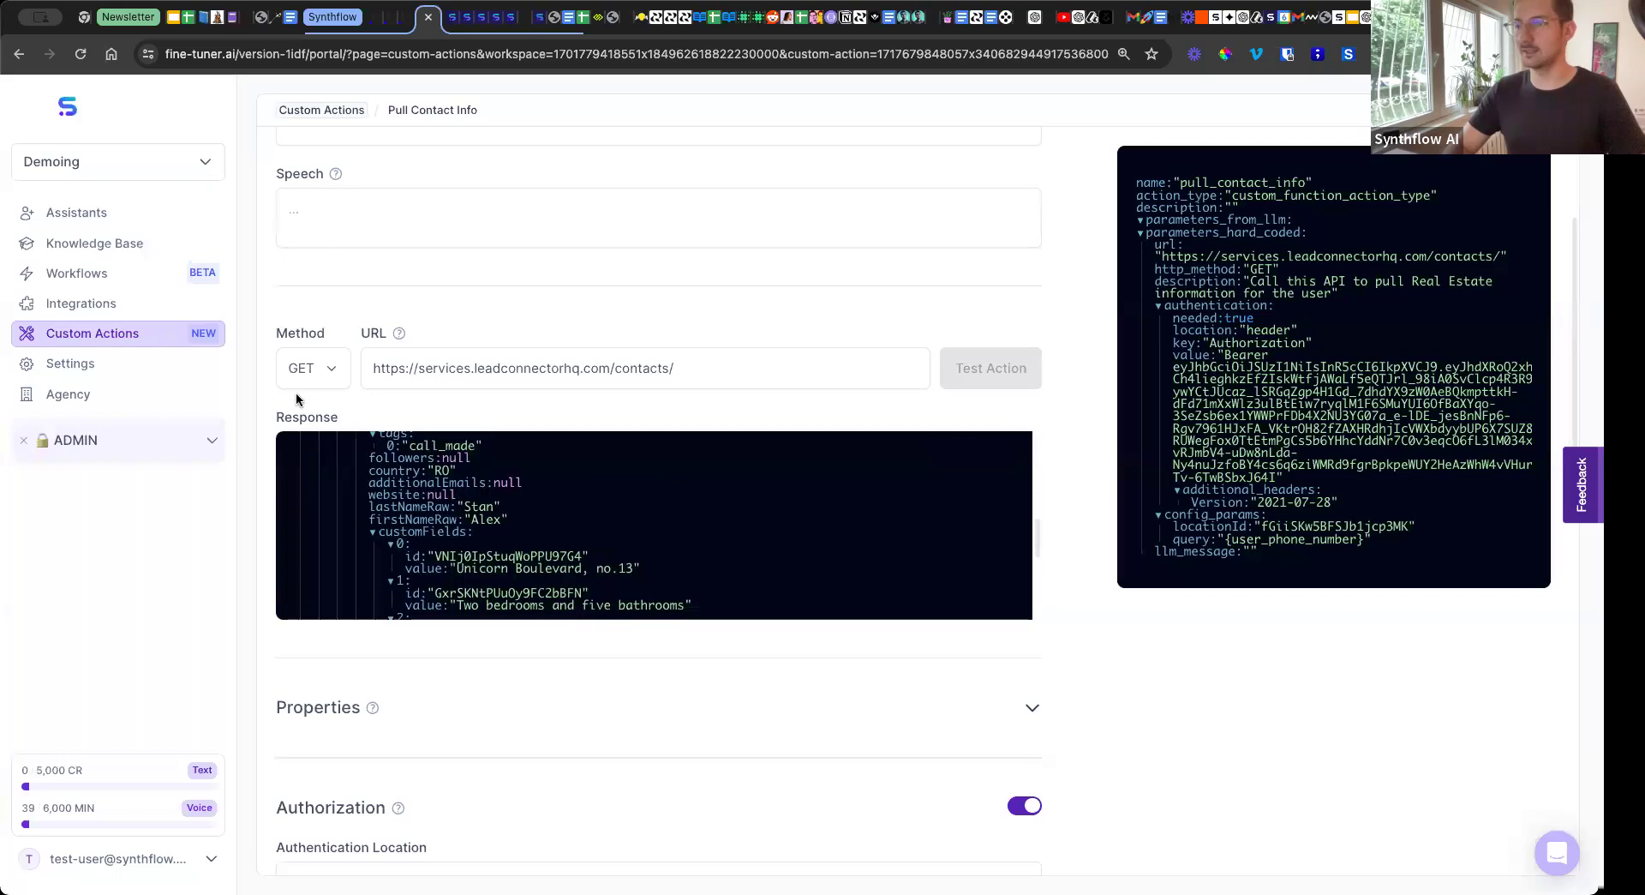
scroll(404, 397, down, 4)
scroll(606, 474, down, 6)
scroll(514, 389, up, 5)
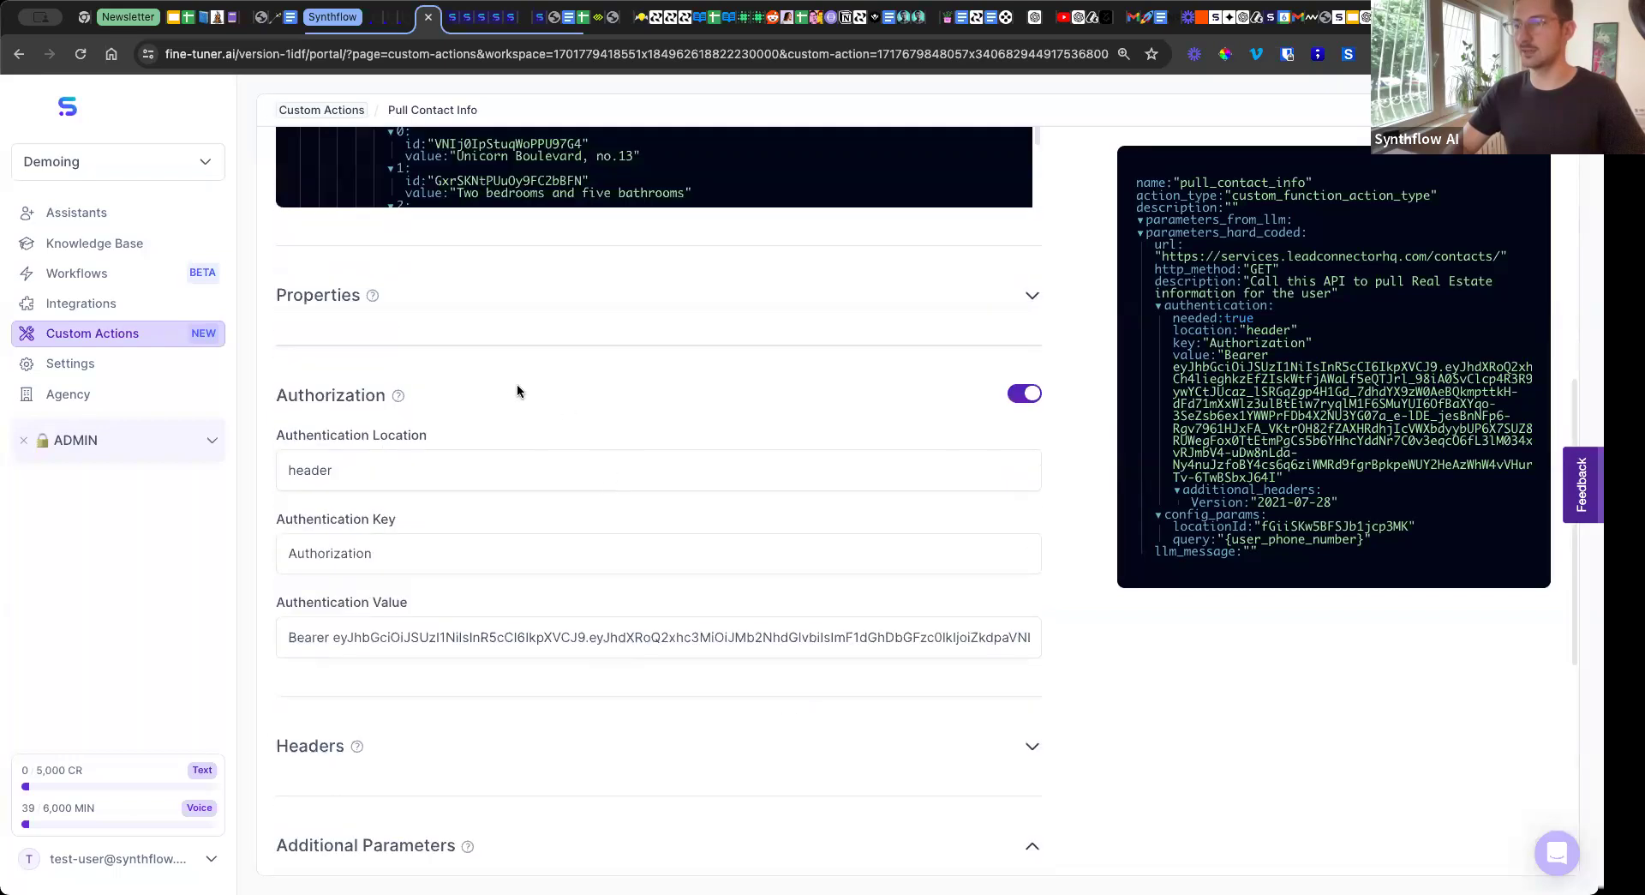
scroll(514, 386, down, 5)
scroll(514, 384, up, 10)
scroll(523, 394, up, 5)
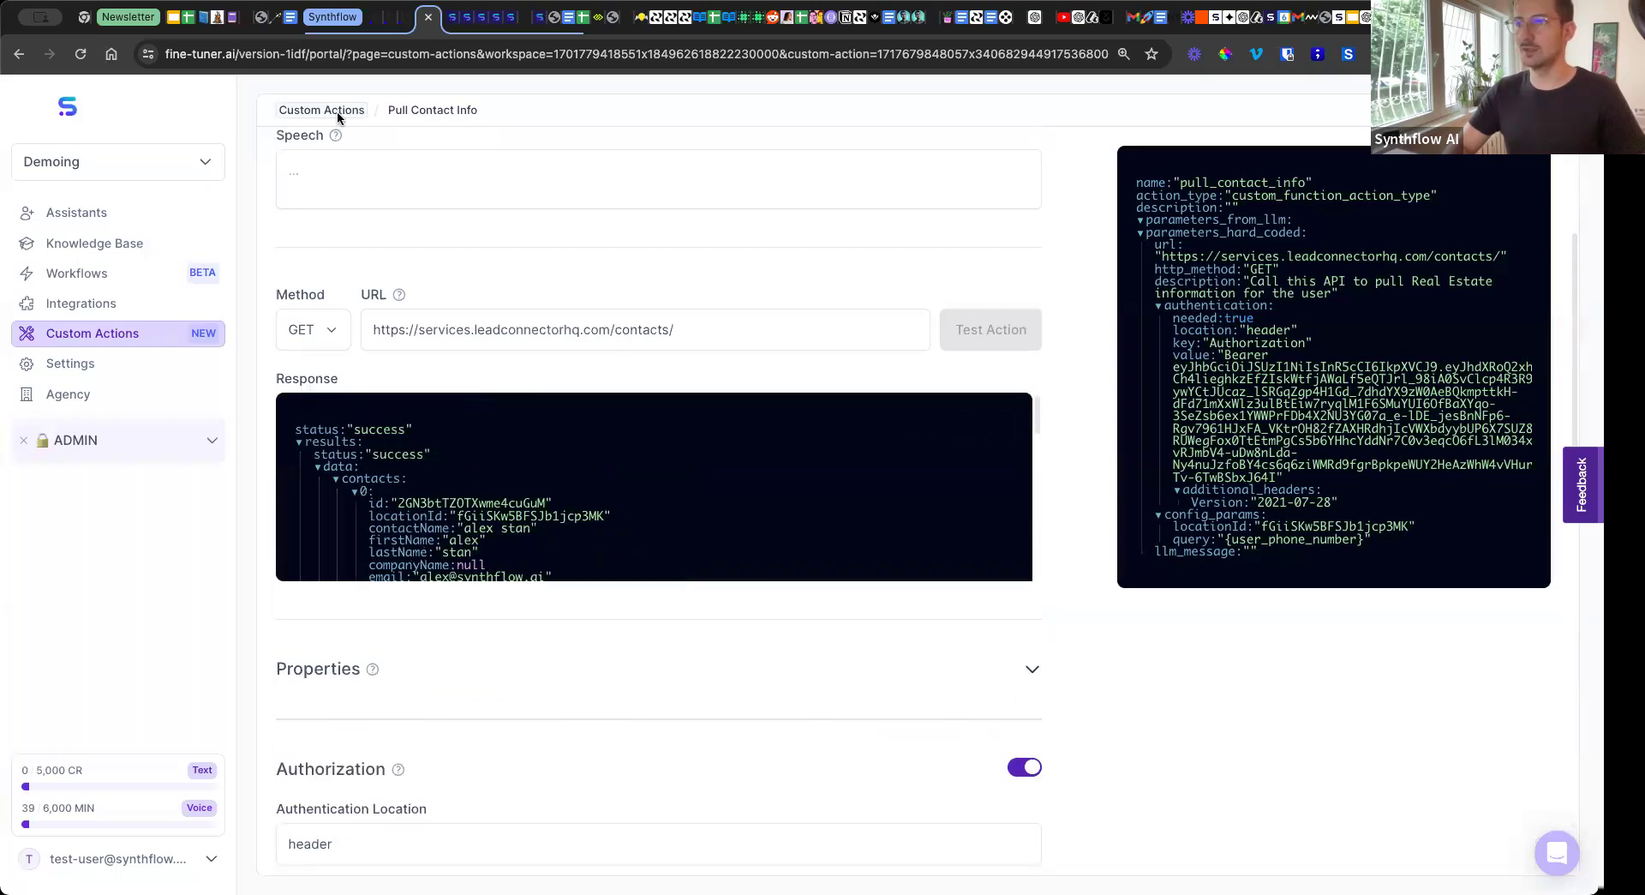
Create a new custom action of the GoHighLevel type from the custom actions list.
click(128, 328)
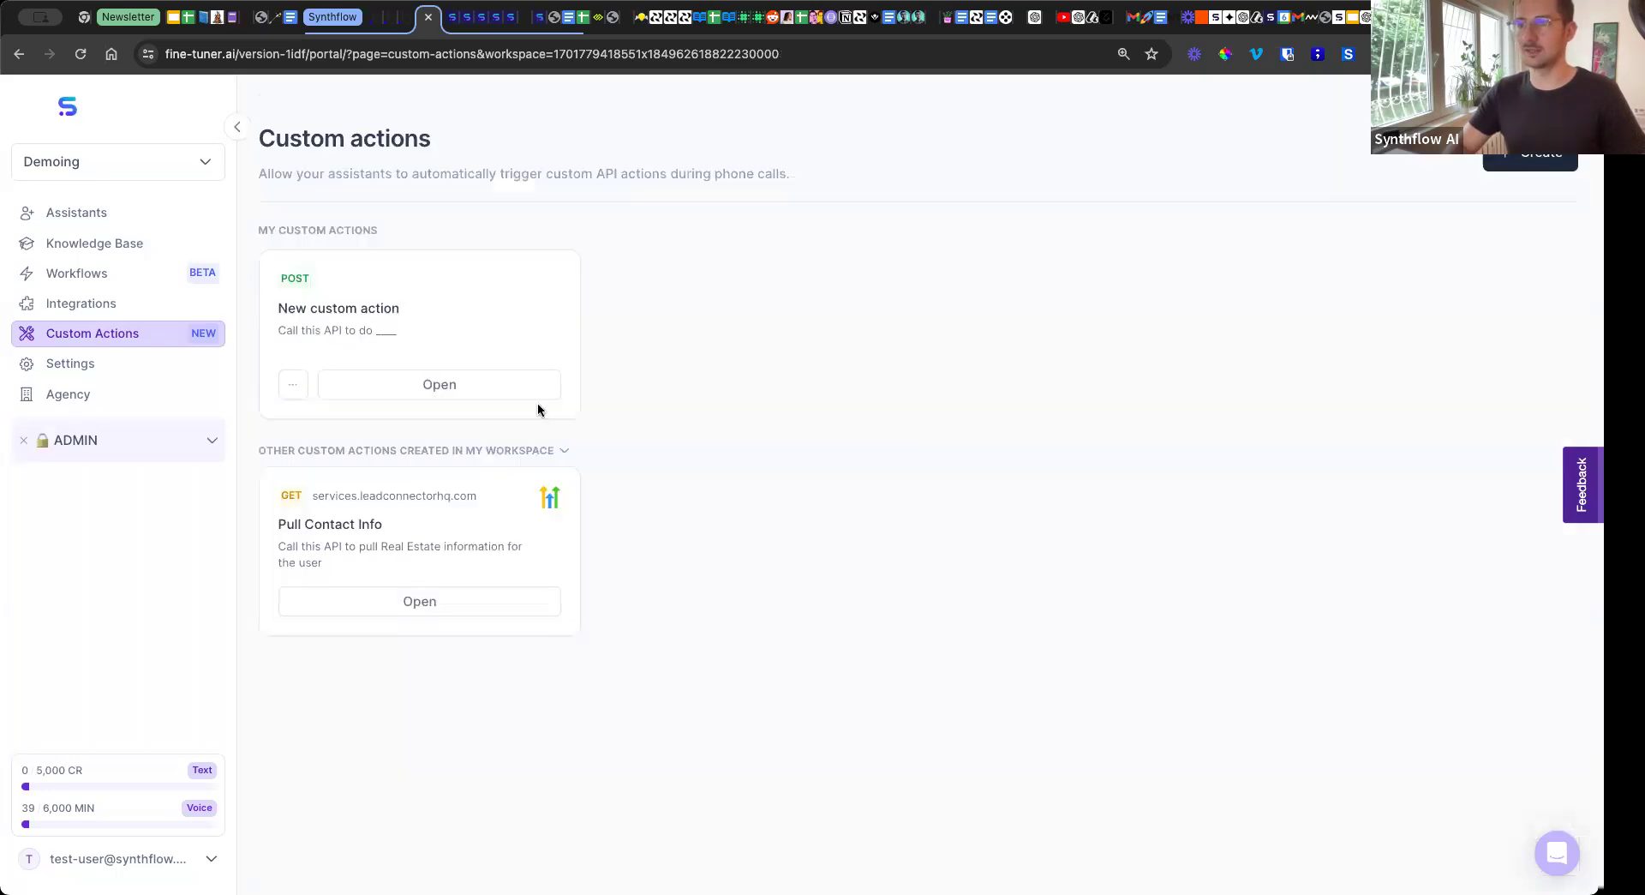
click(1533, 162)
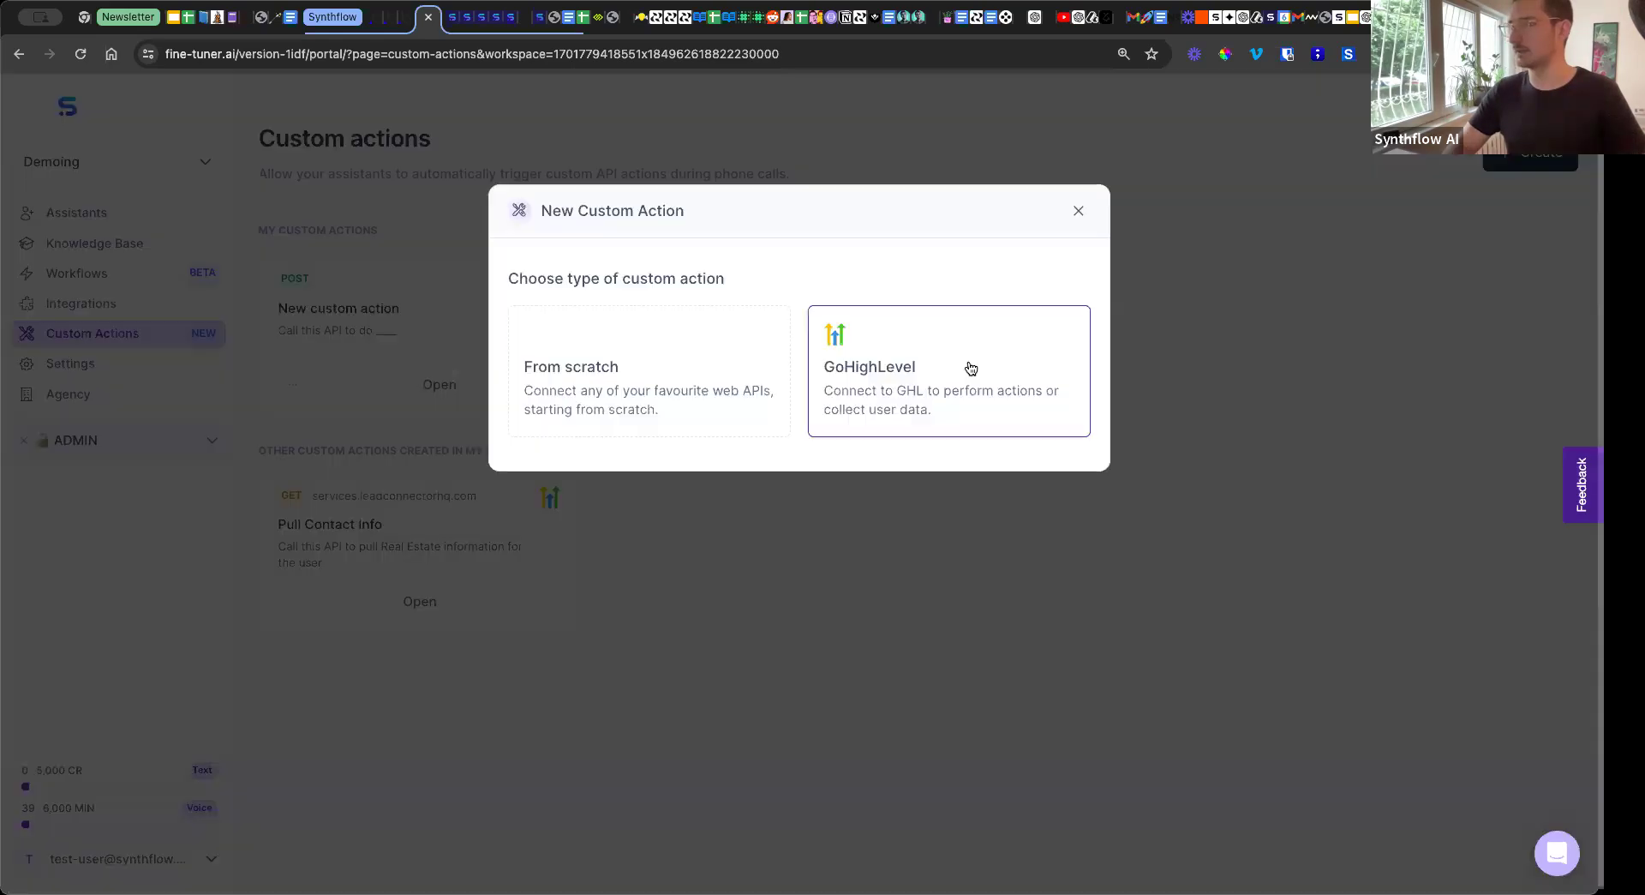
click(942, 364)
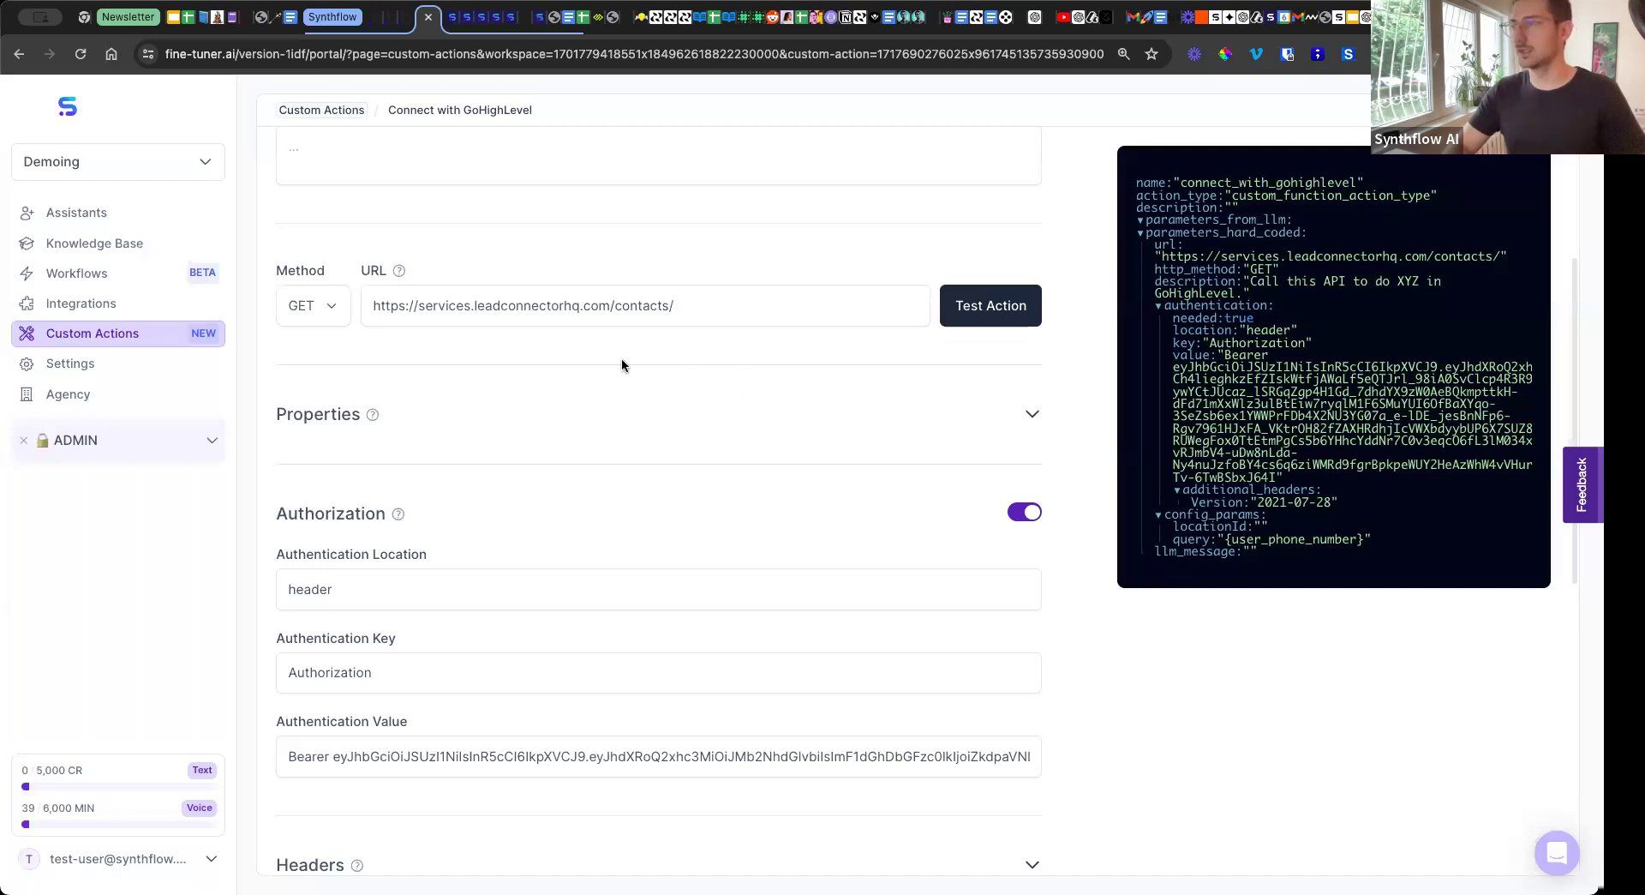
Review the new GoHighLevel action's prefilled request and authorization settings, and return to the custom actions list.
scroll(621, 360, up, 3)
scroll(554, 531, down, 2)
scroll(554, 531, down, 6)
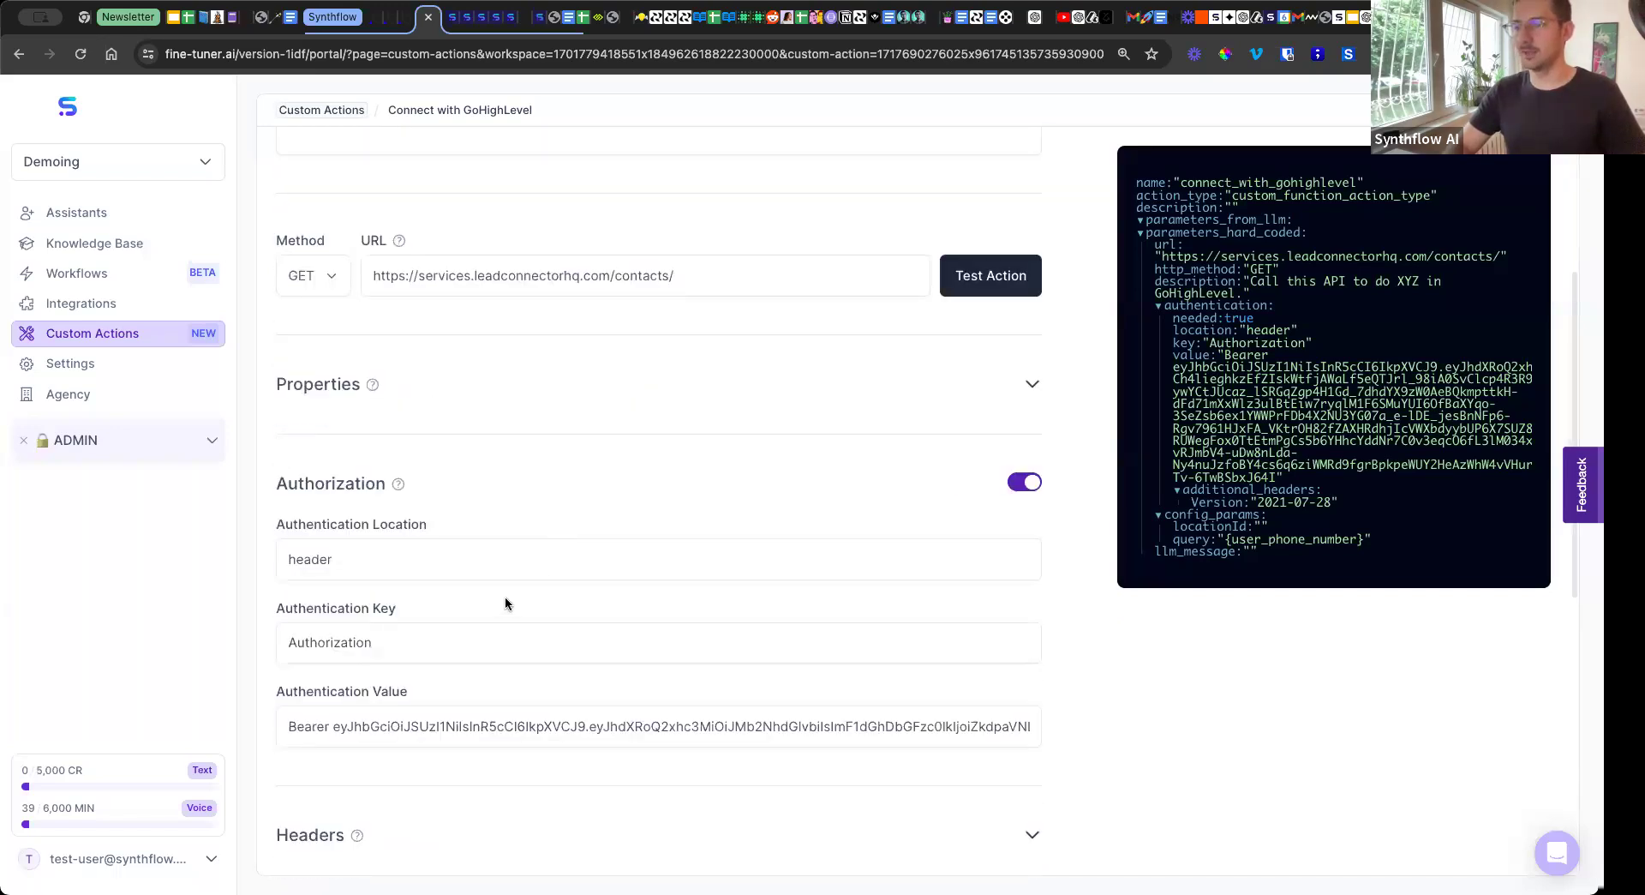
click(685, 665)
scroll(504, 392, up, 4)
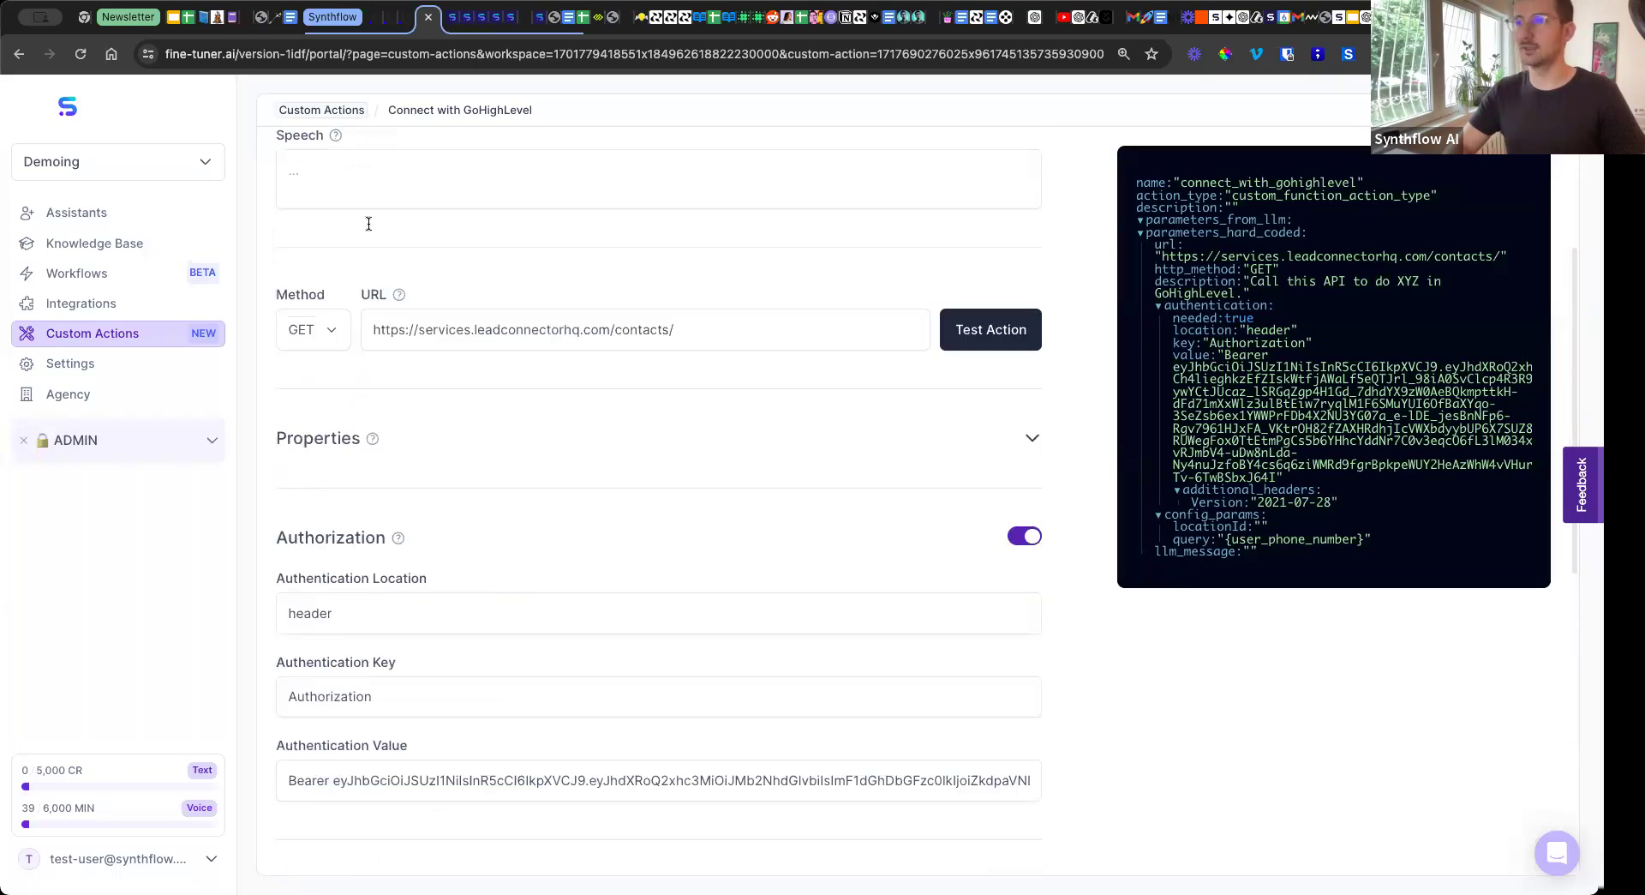
click(151, 337)
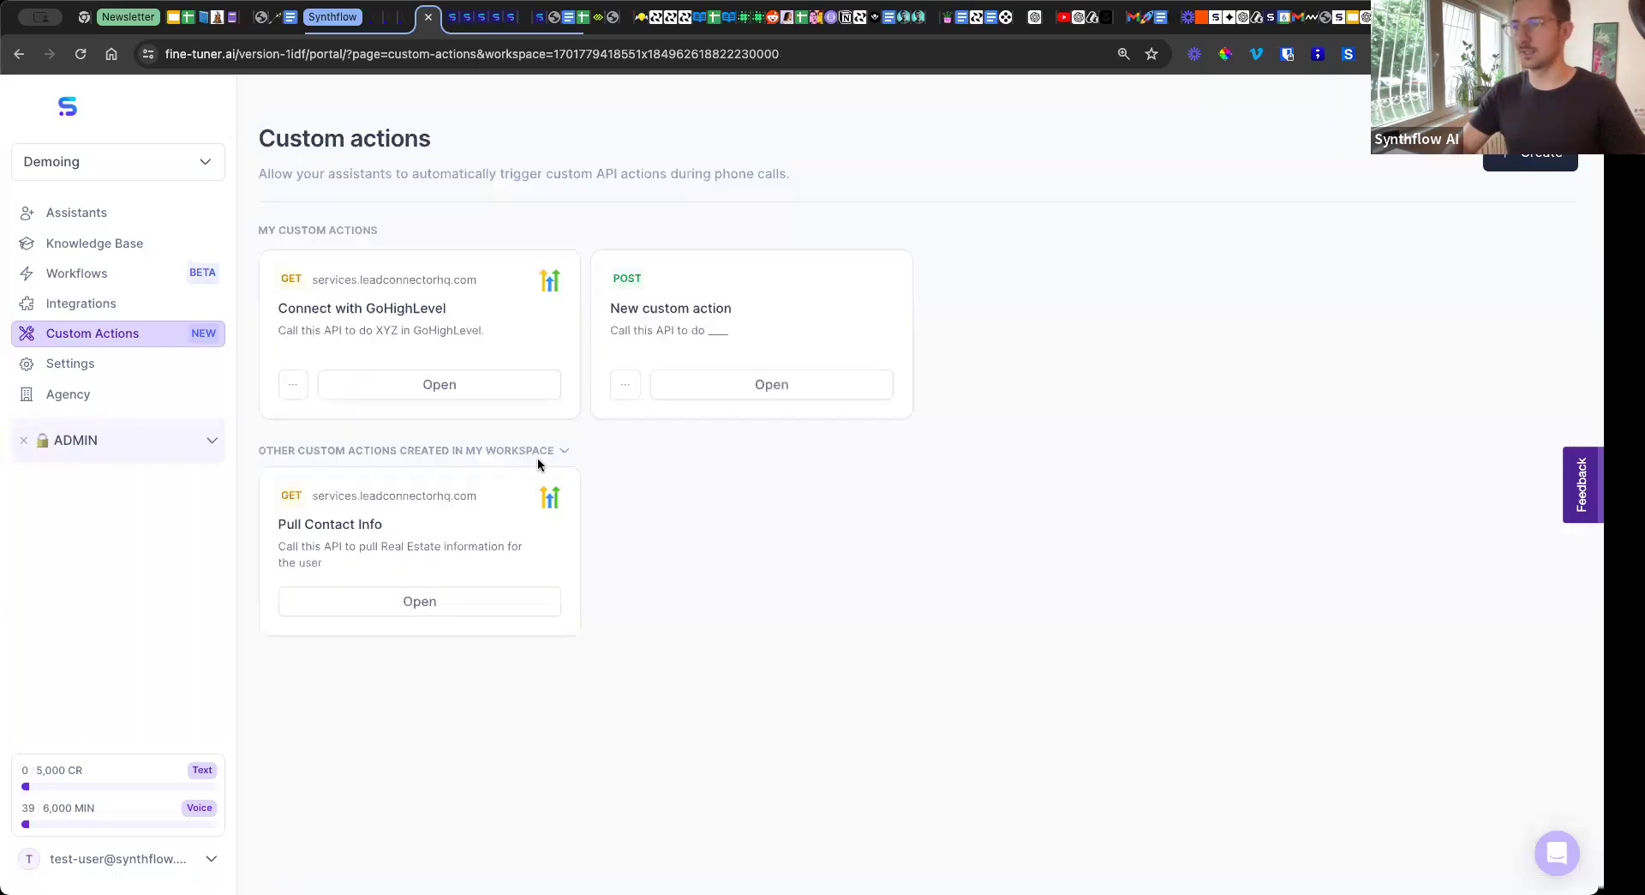
Copy the locationId value from the Pull Contact Info action's additional parameters and return to the custom actions list.
click(454, 603)
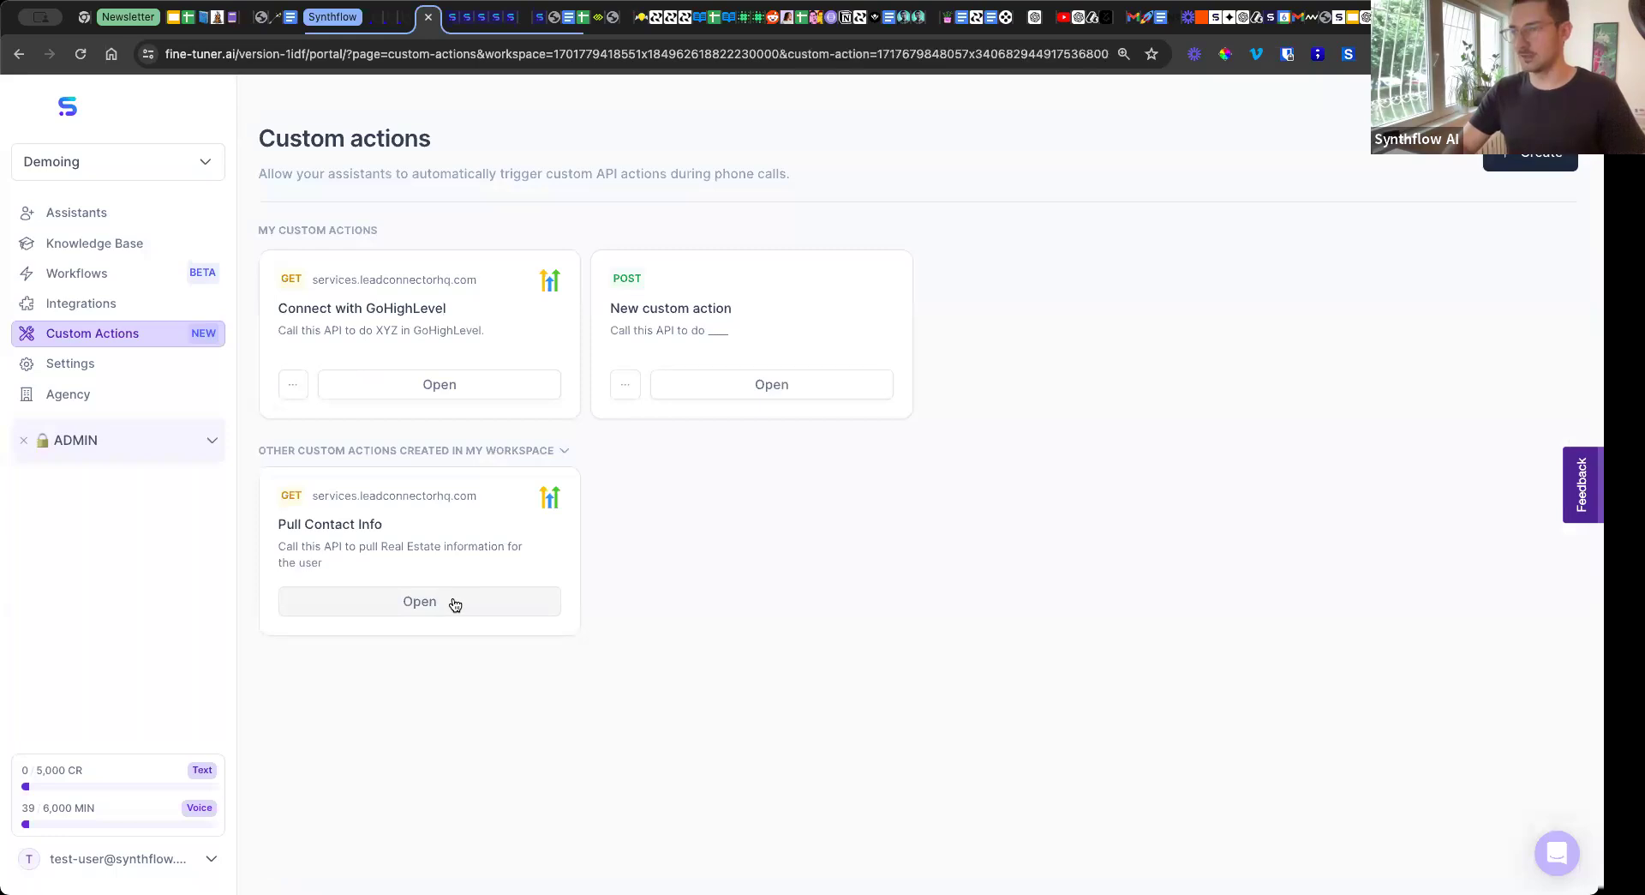
scroll(594, 523, down, 10)
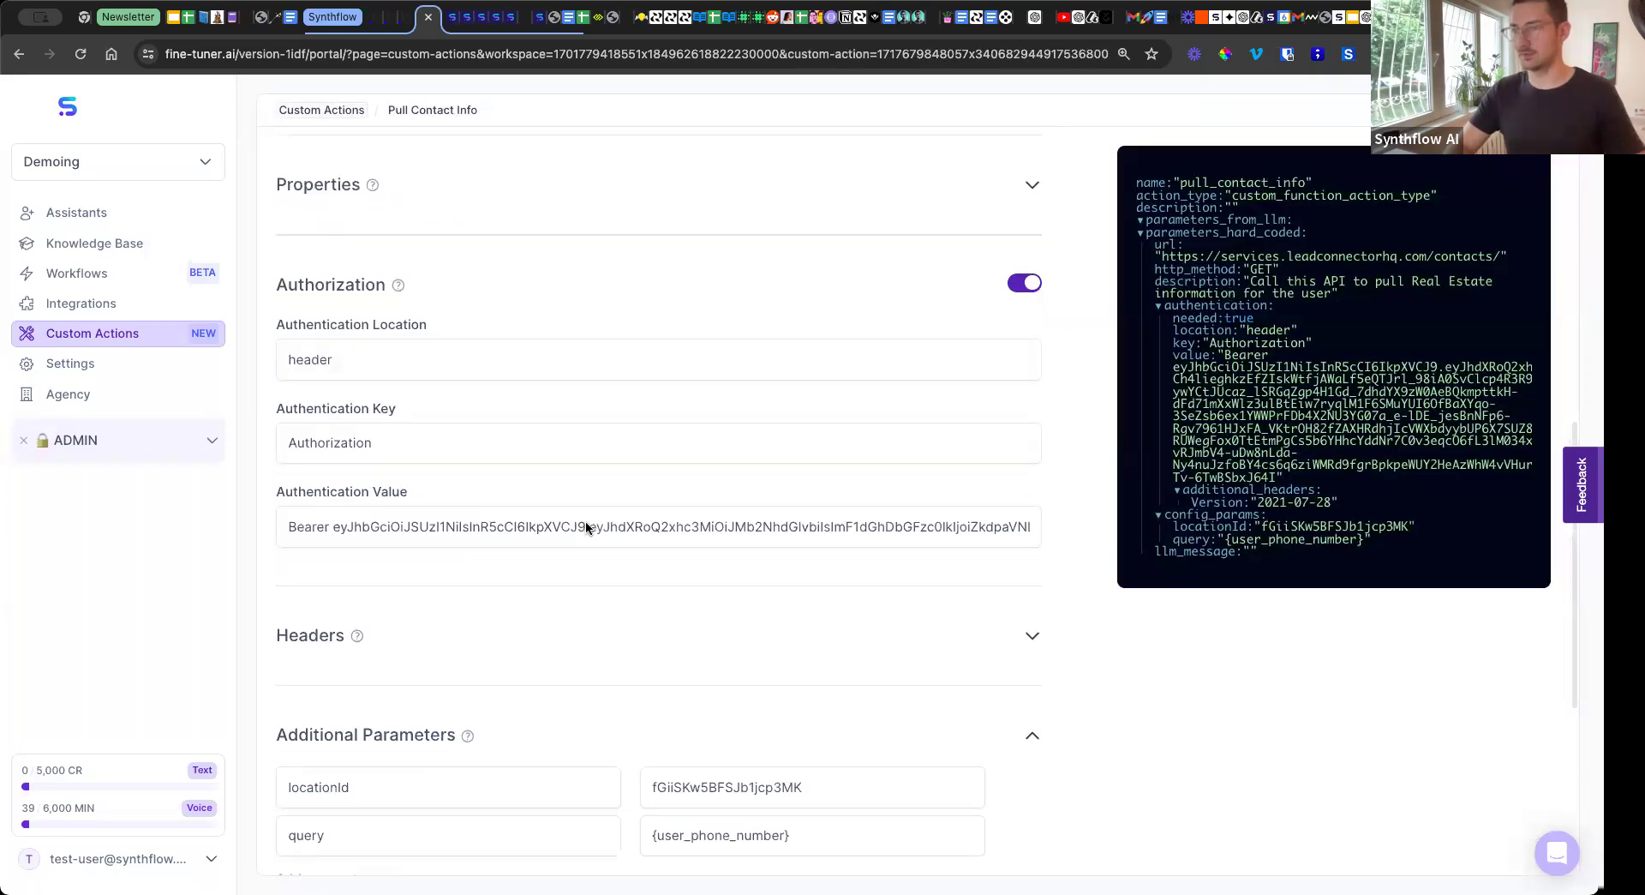
drag(812, 501, 645, 499)
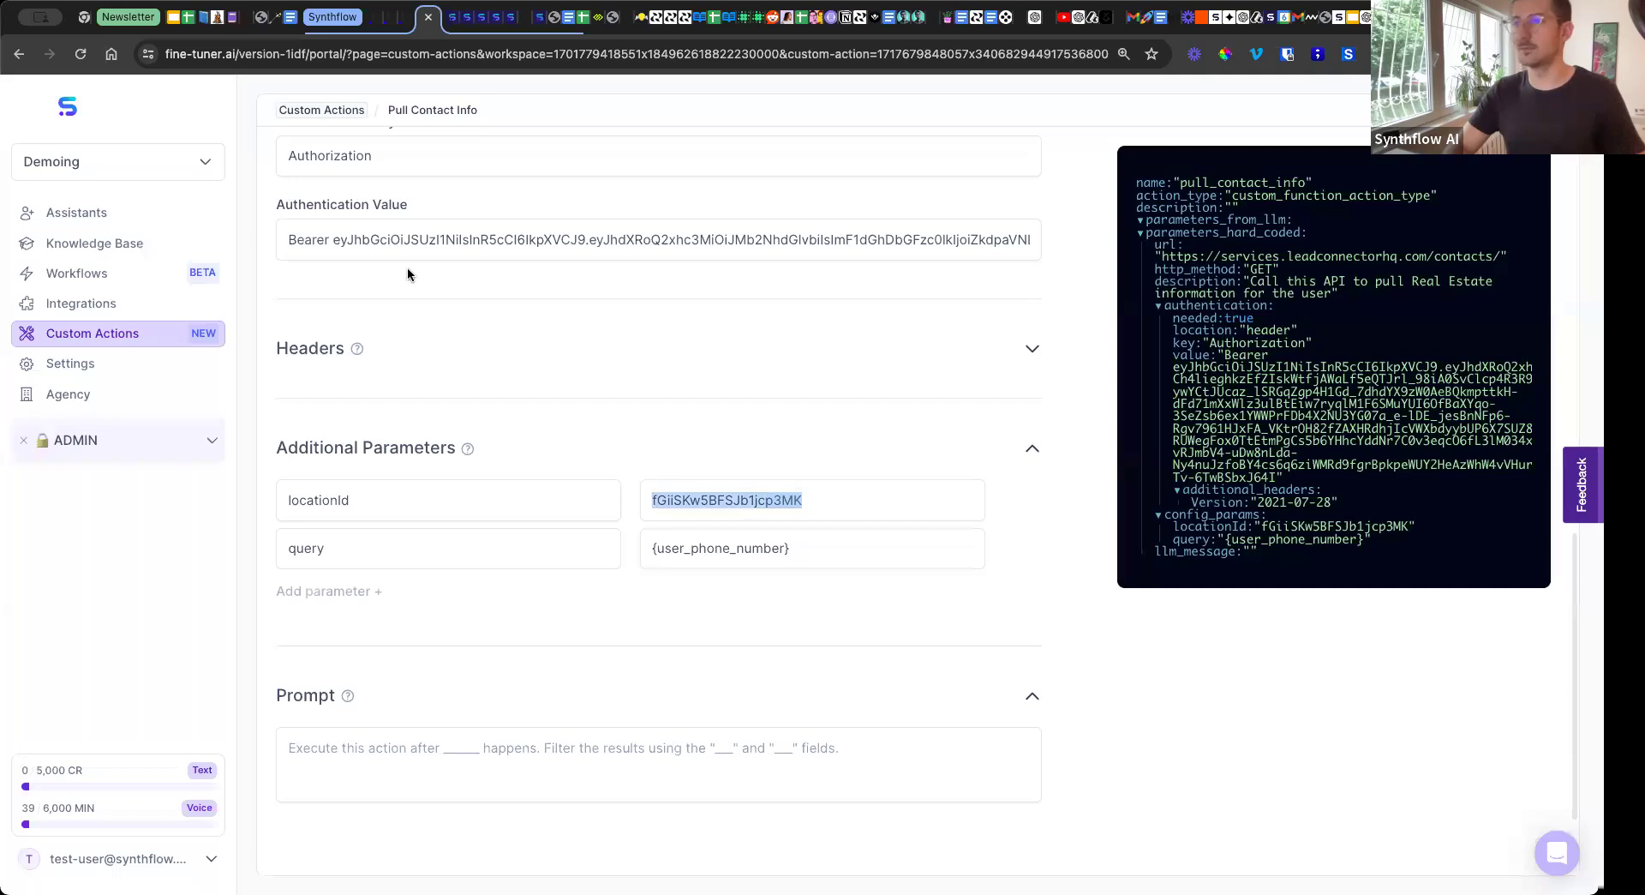
click(317, 111)
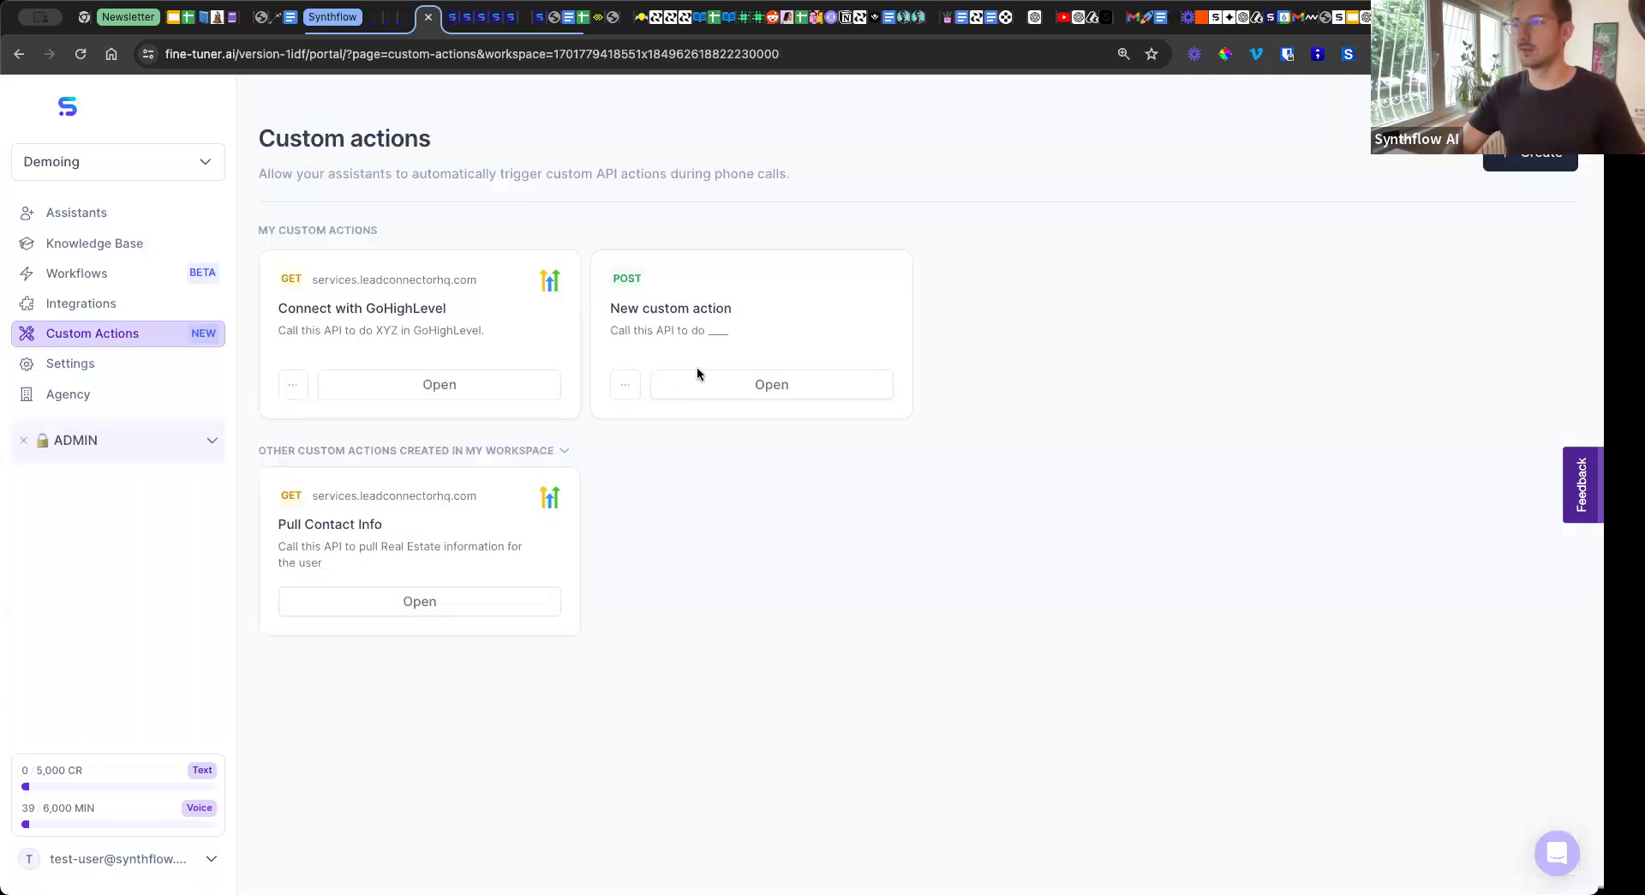
Paste the copied location ID as the locationId parameter's value in the Connect with GoHighLevel action.
click(457, 385)
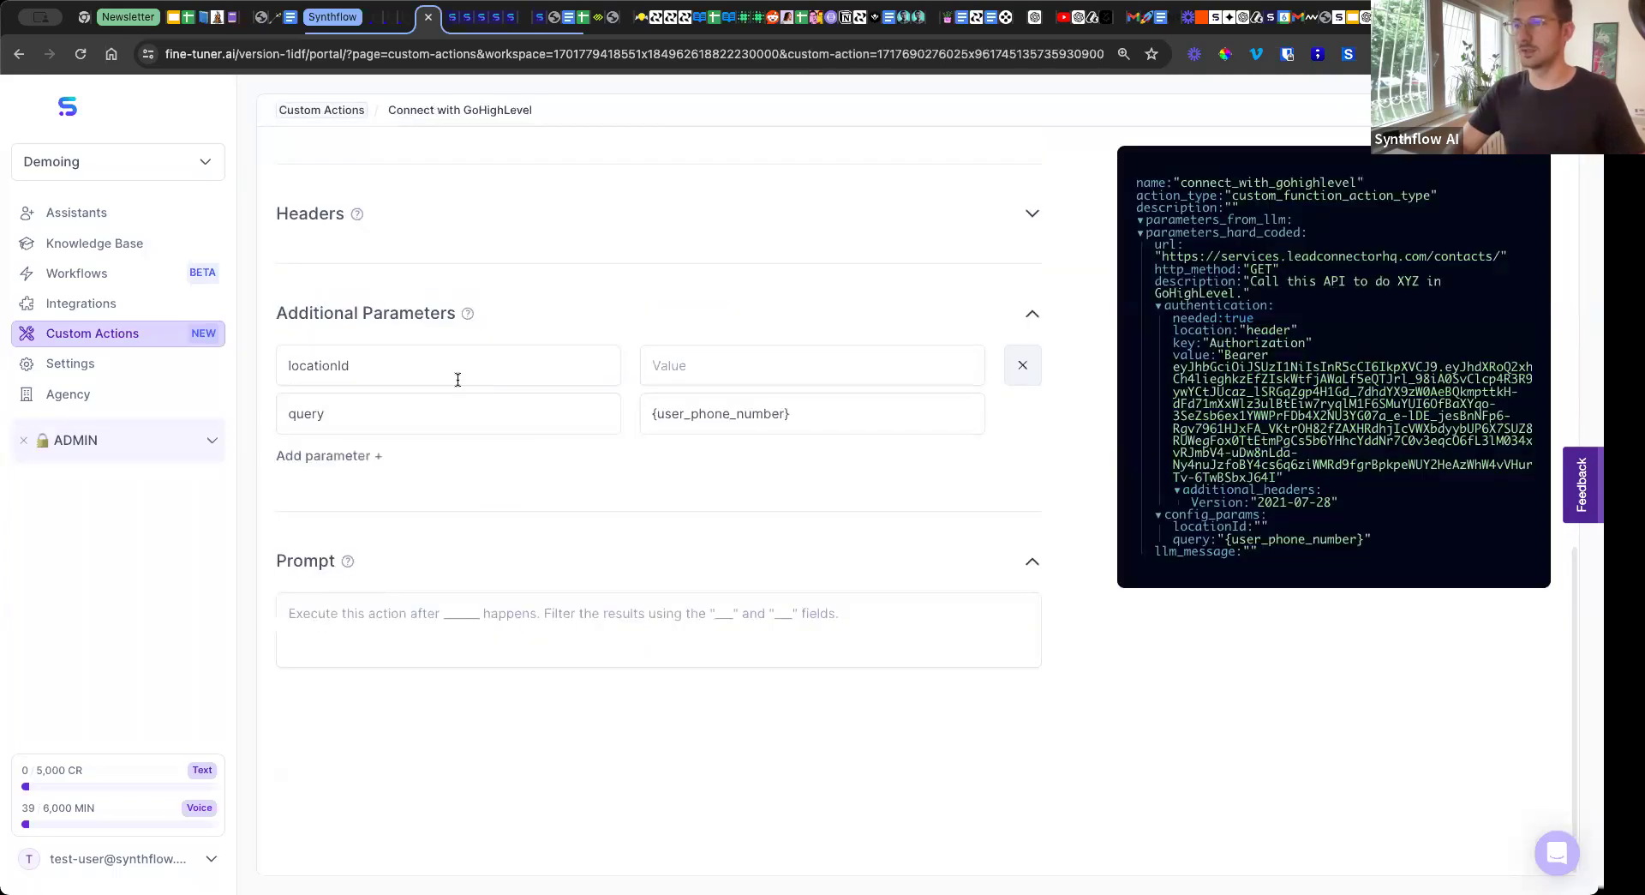
click(661, 400)
key(super+v)
click(619, 499)
scroll(619, 491, up, 4)
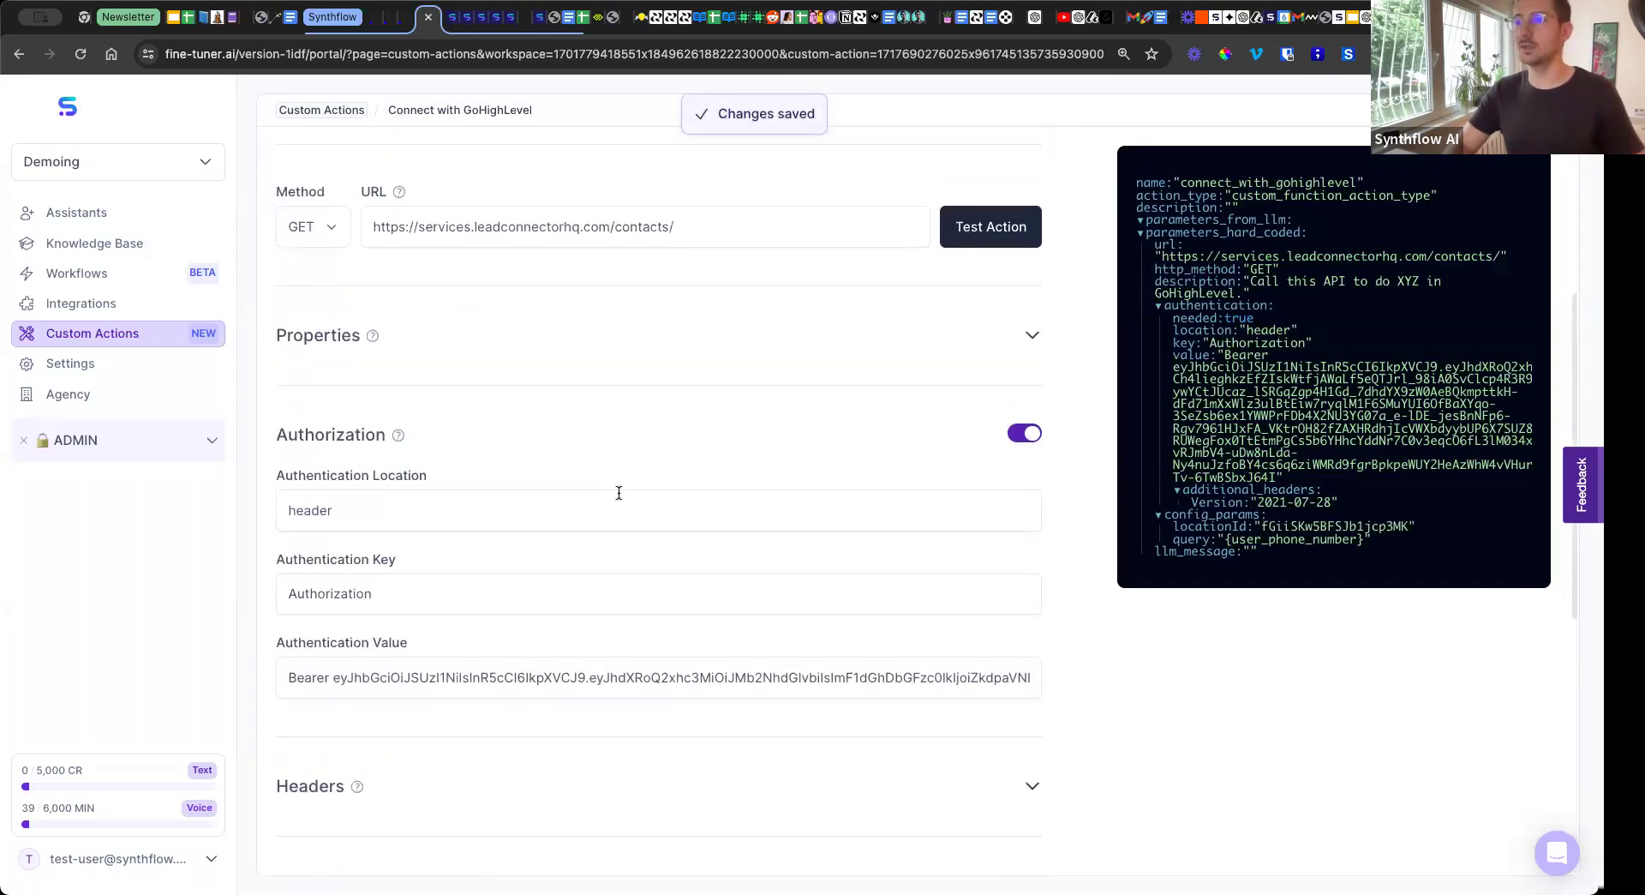
Add another additional parameter named query and enter the contact's phone number as its value.
scroll(448, 444, down, 5)
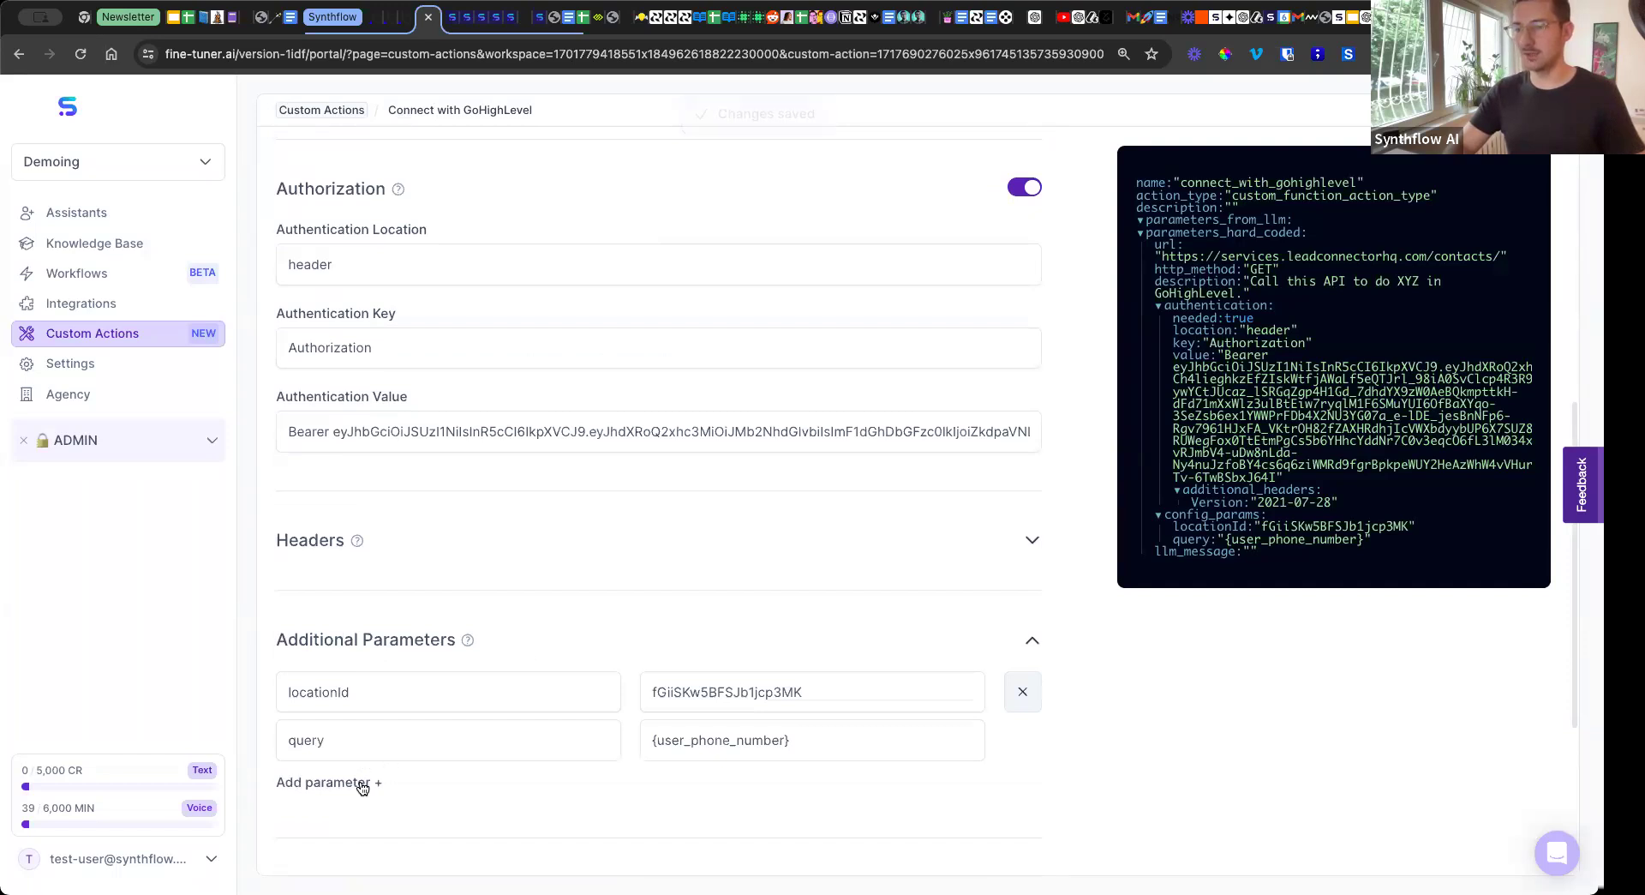
click(367, 782)
text(query)
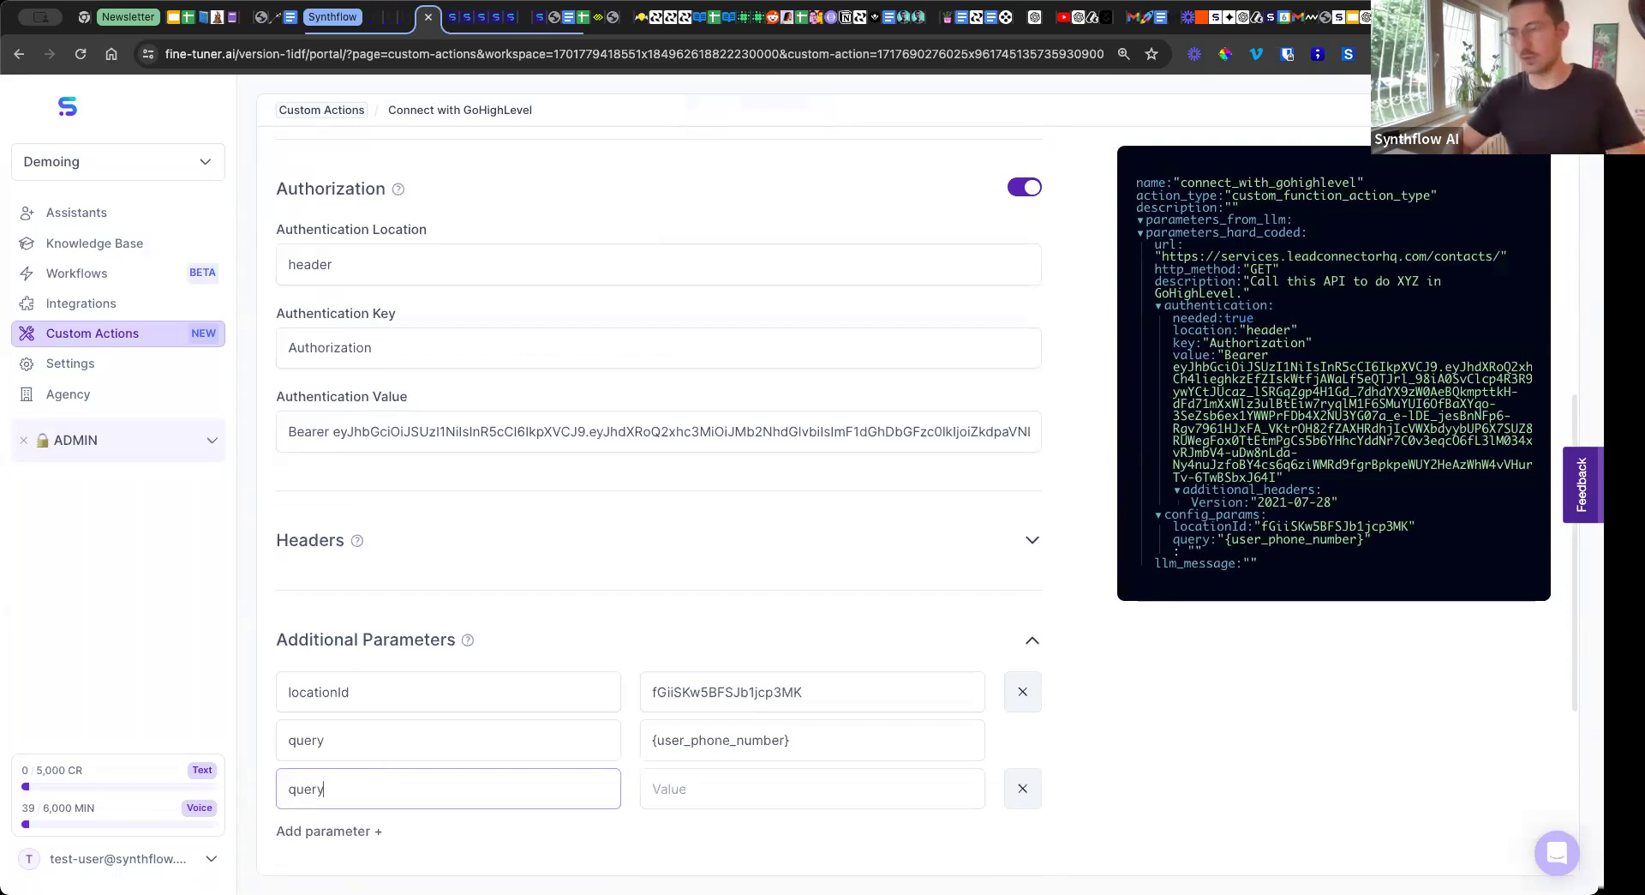
click(743, 785)
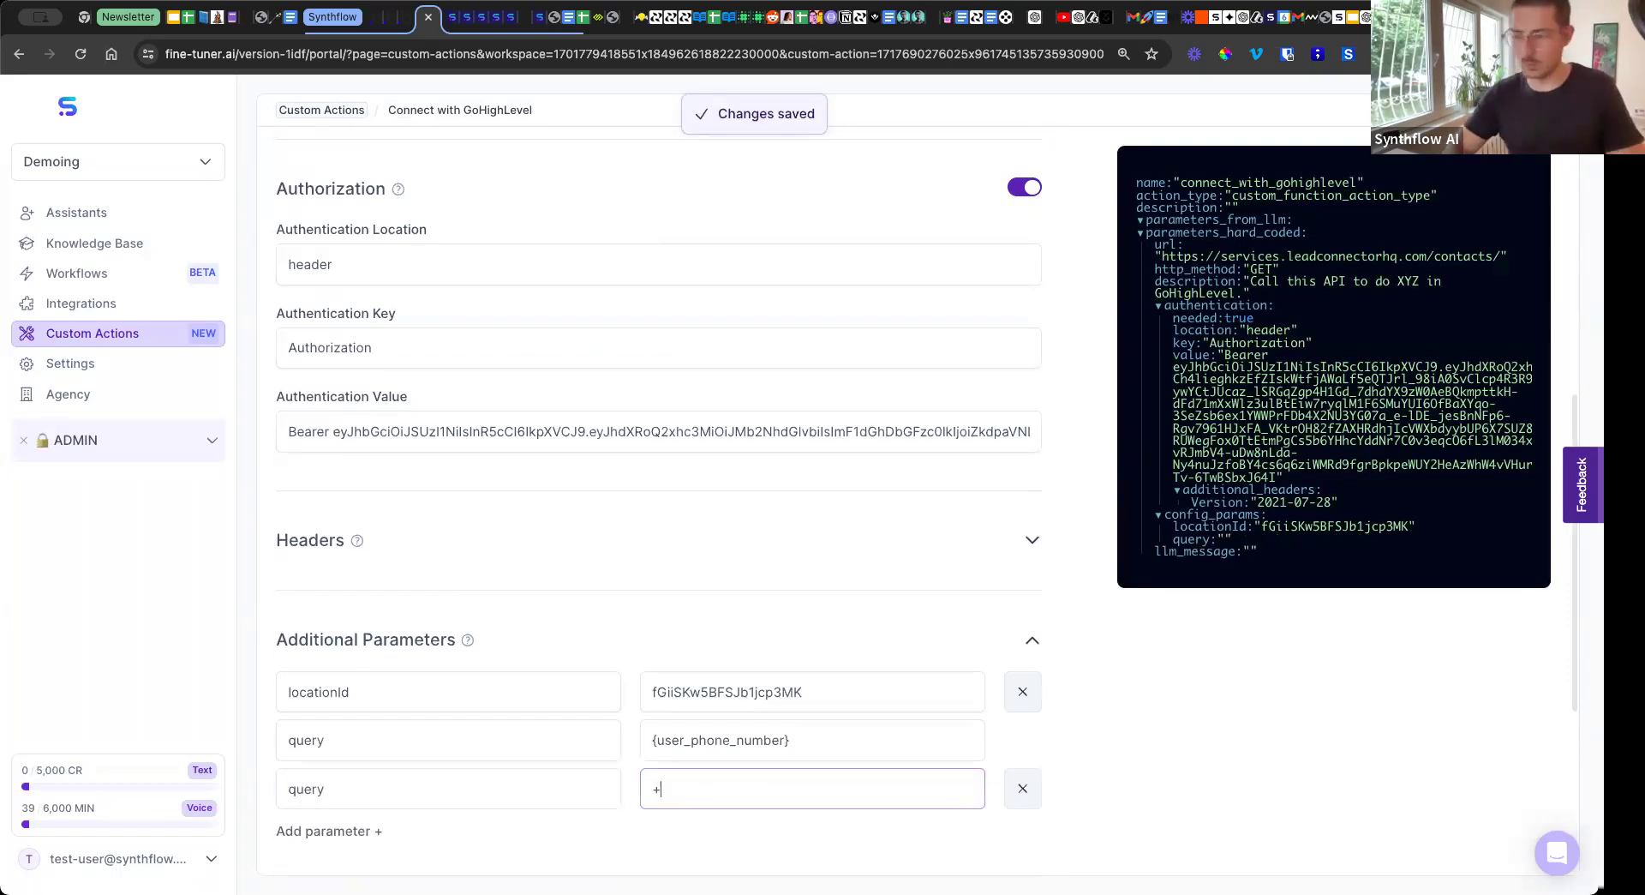
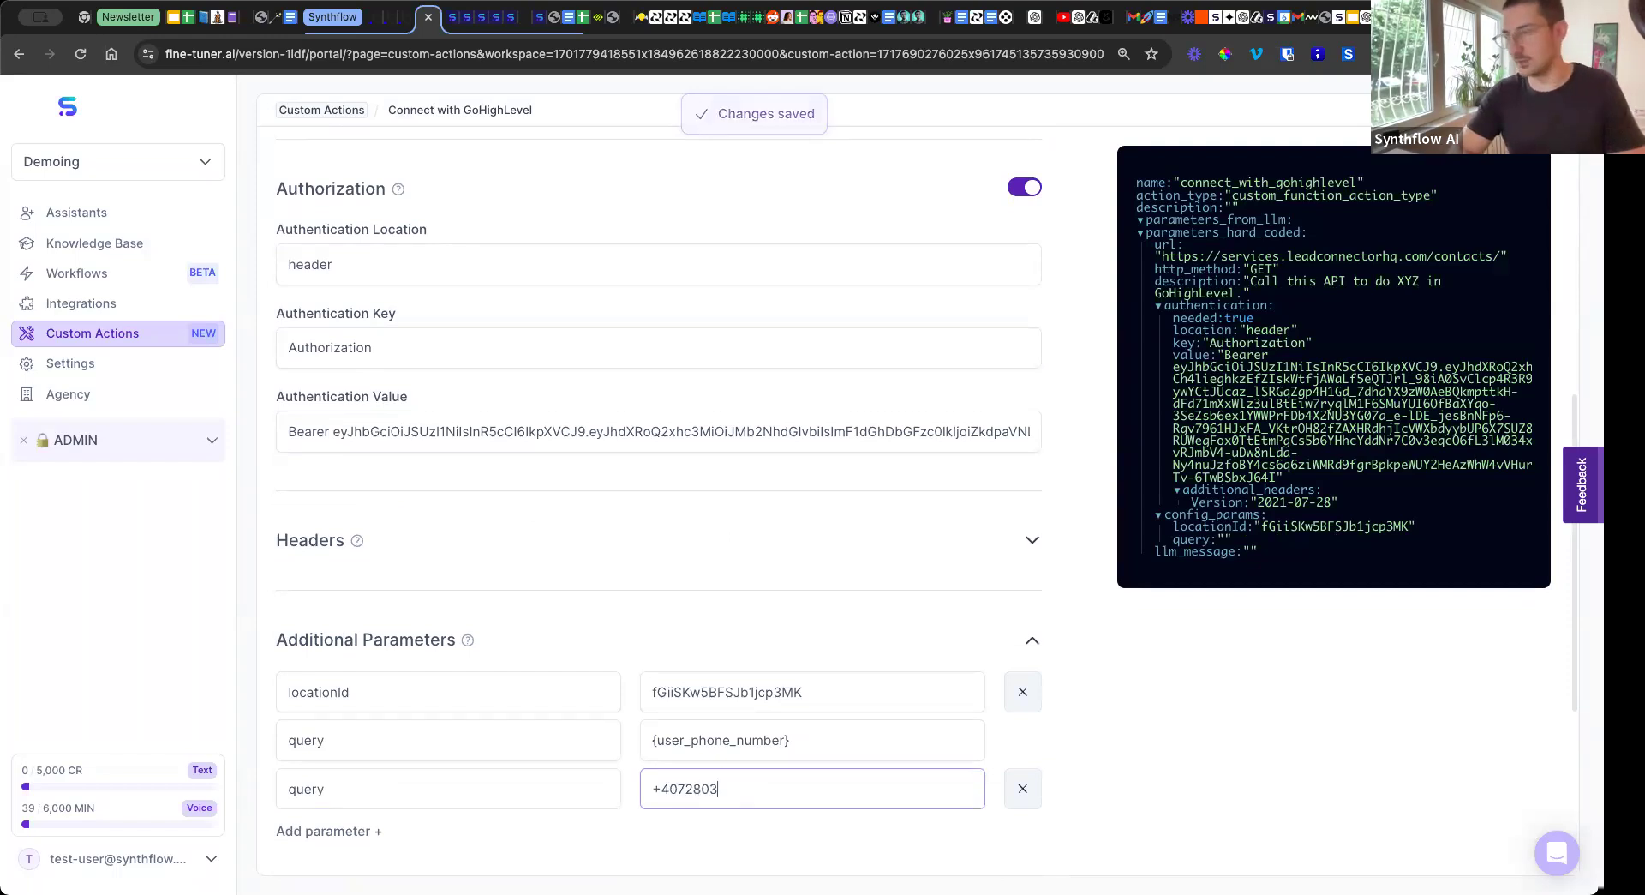
click(632, 802)
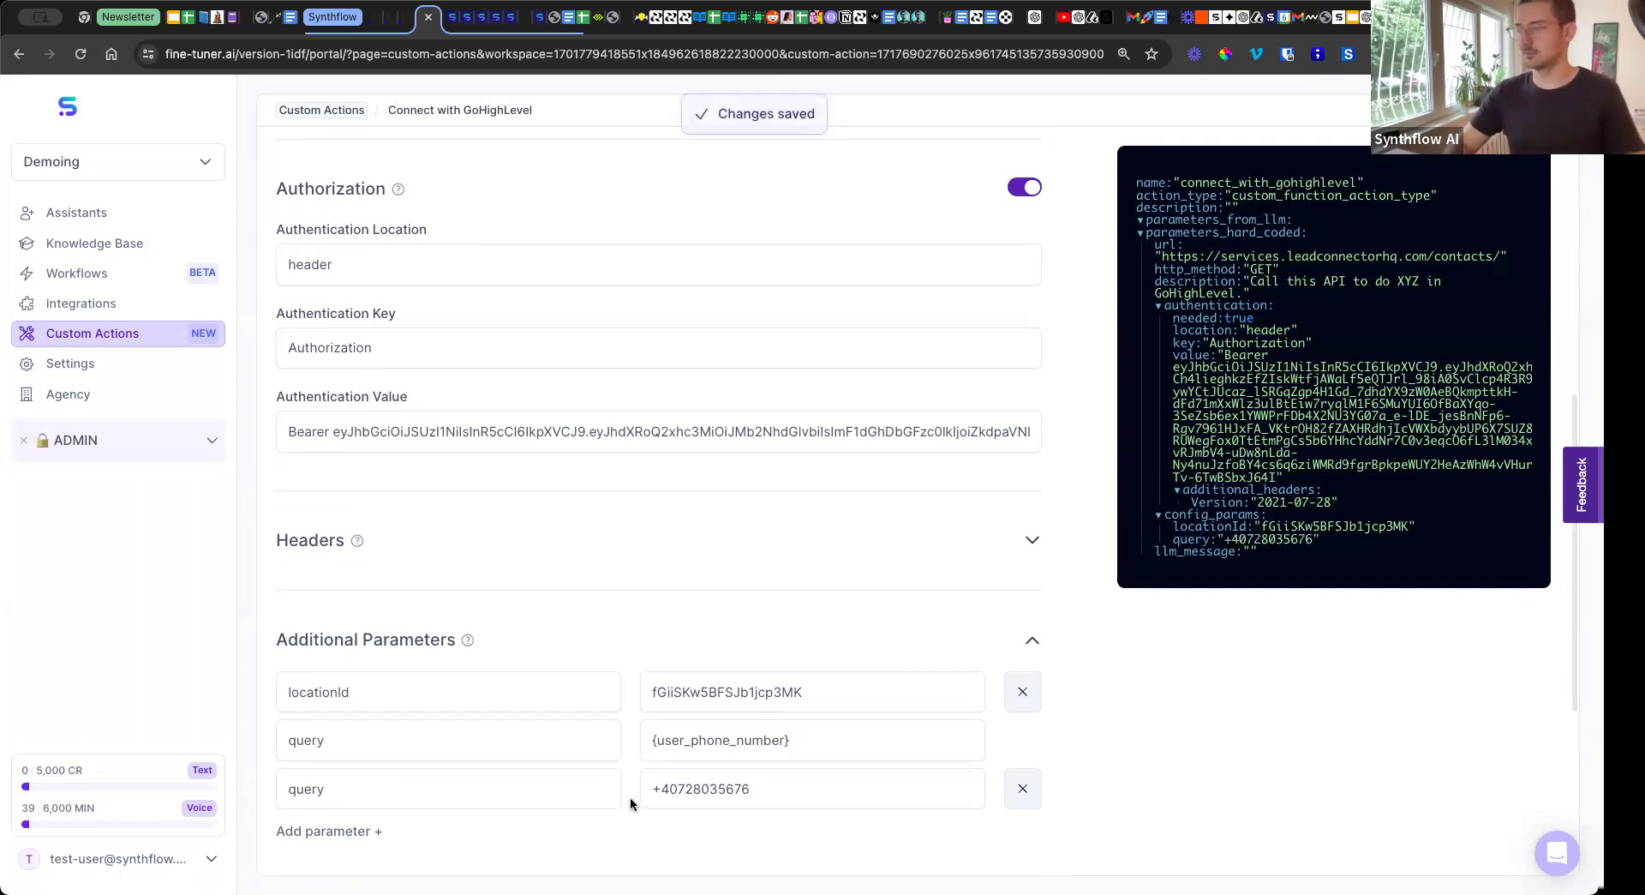
Test the Connect with GoHighLevel action and review the response from the contact details through the custom fields to the end.
scroll(638, 600, up, 5)
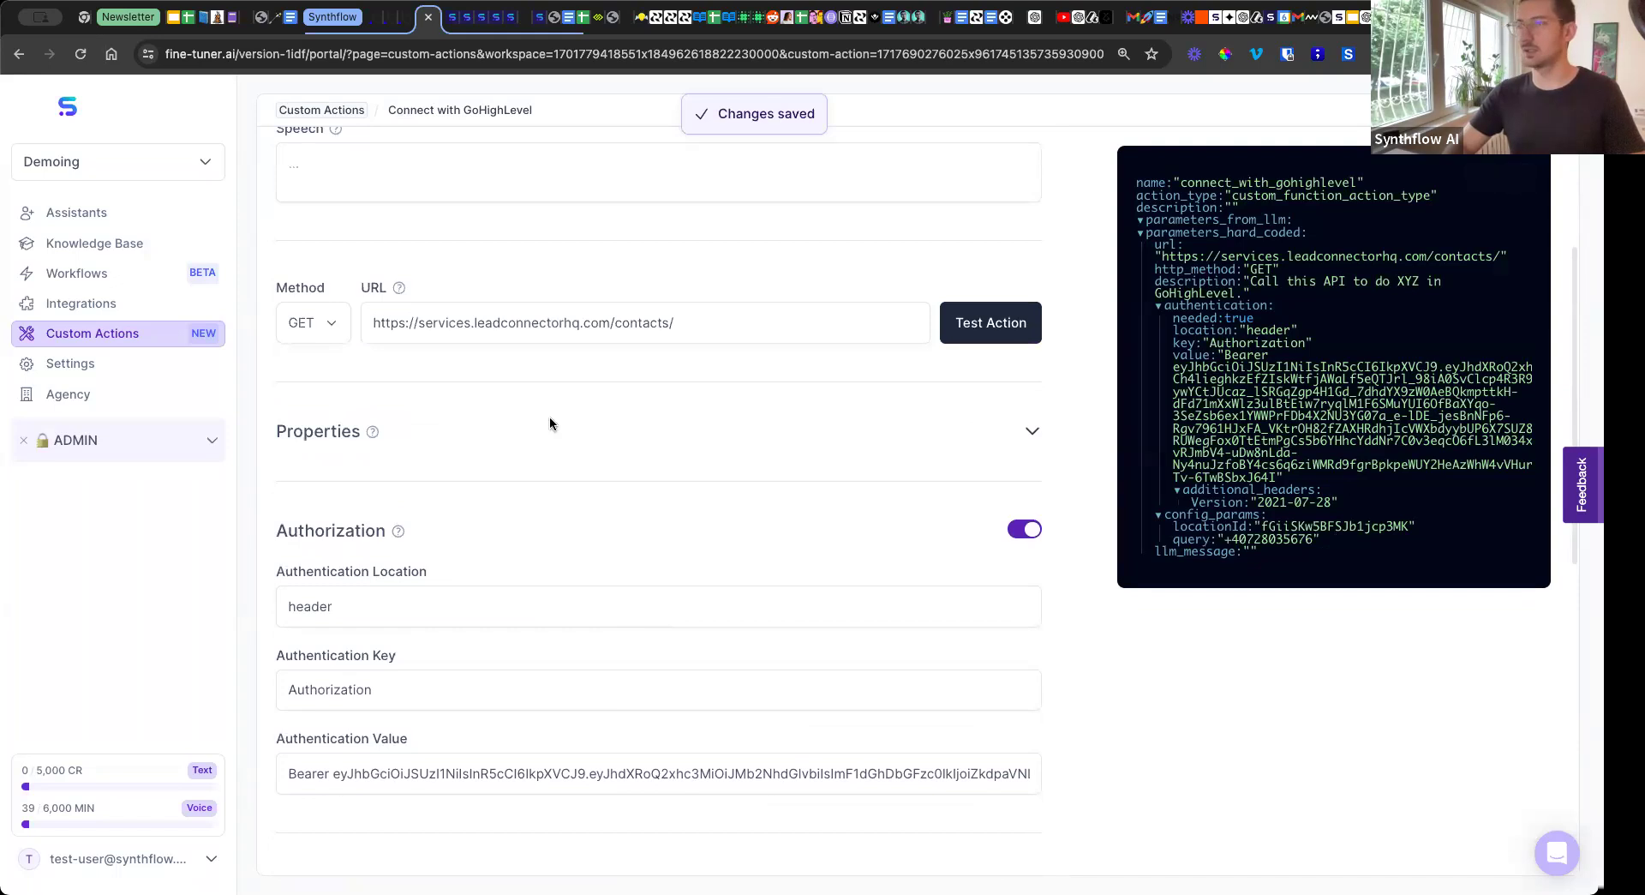
scroll(771, 394, up, 1)
click(992, 358)
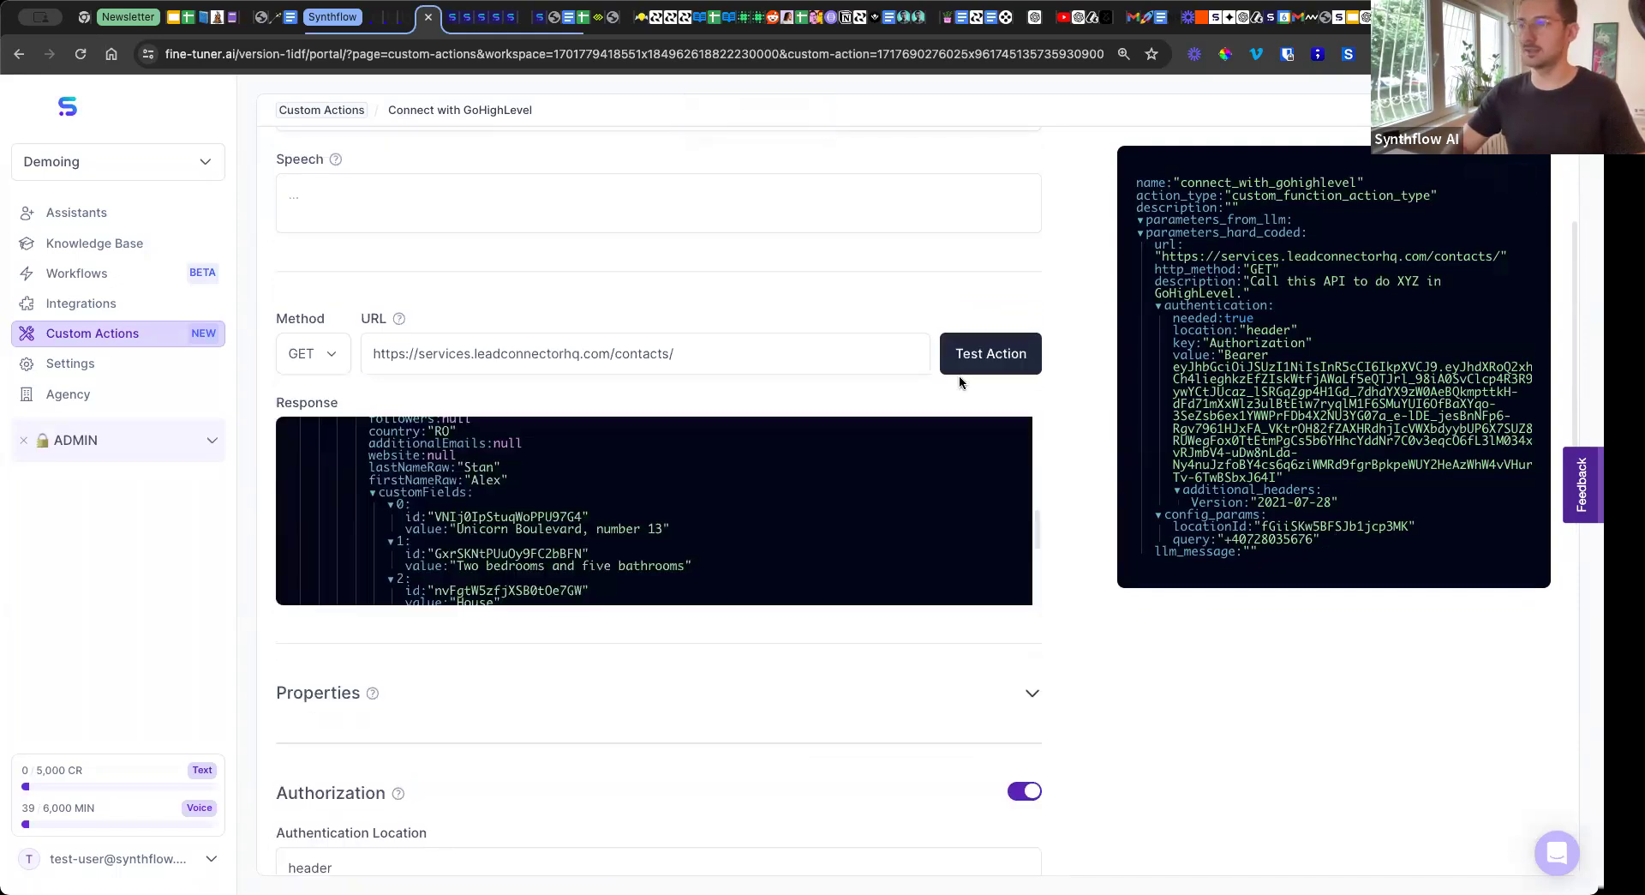
scroll(638, 512, up, 5)
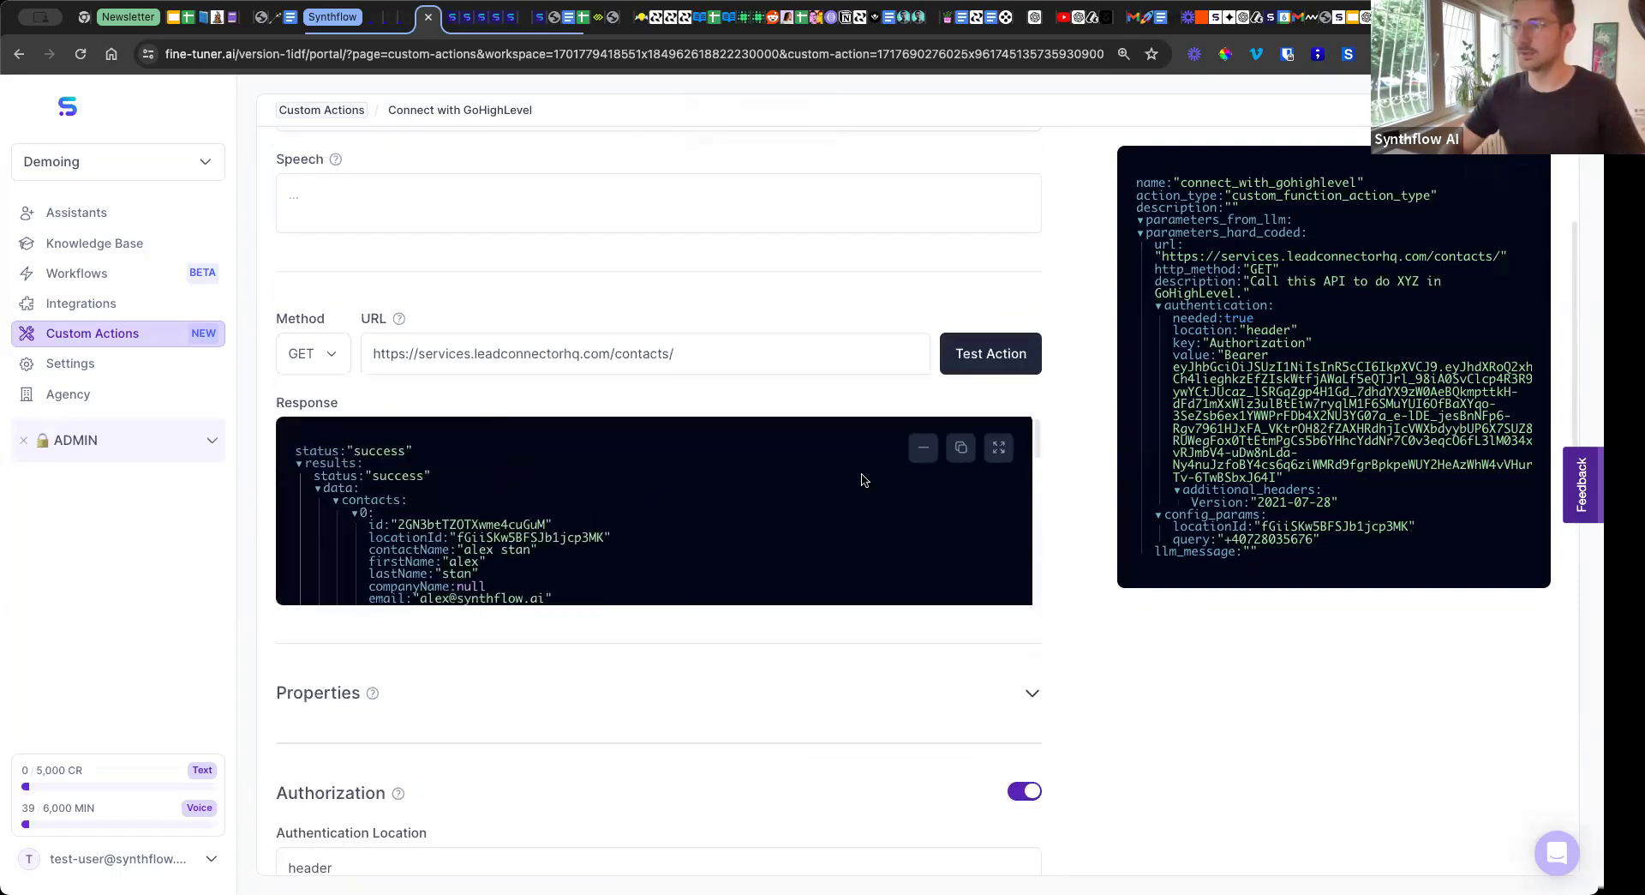
scroll(511, 515, down, 4)
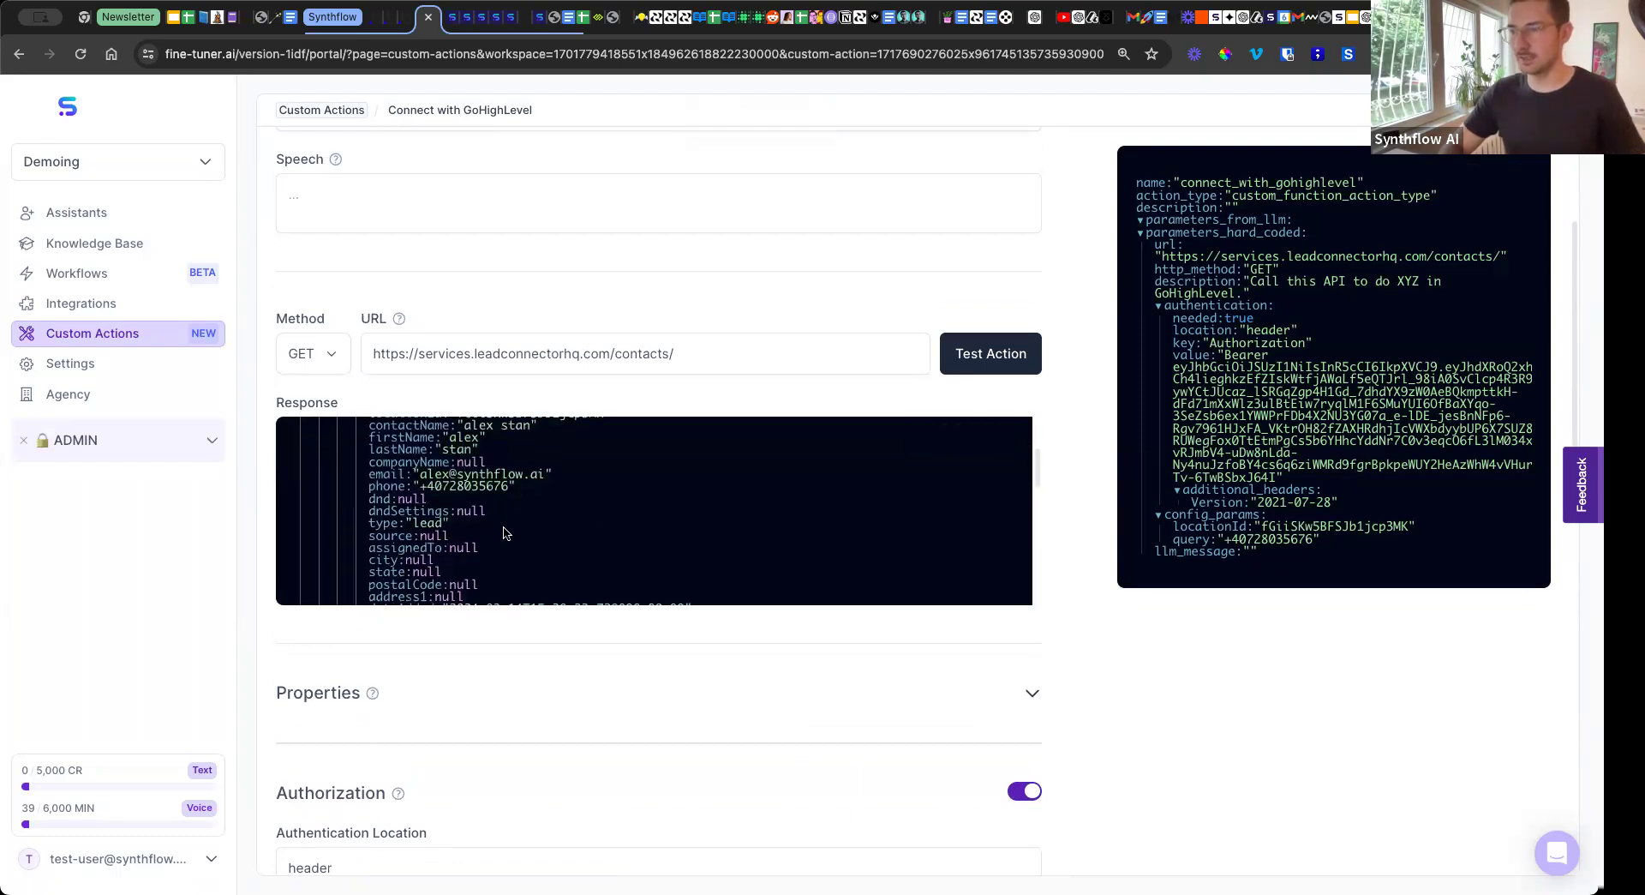
scroll(505, 527, down, 3)
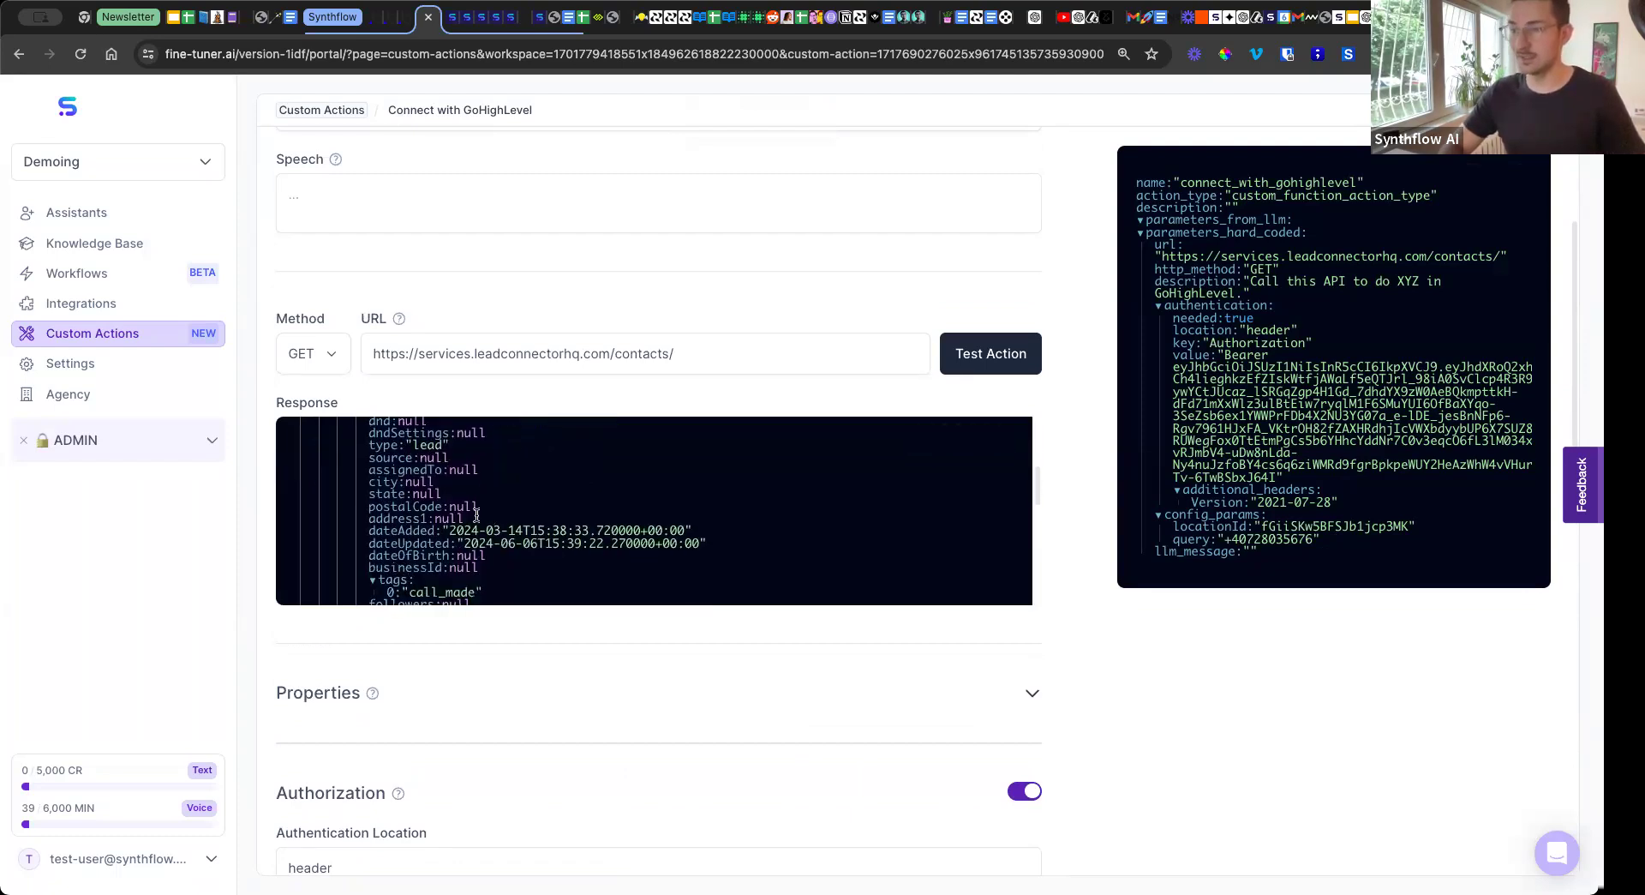
scroll(581, 522, down, 10)
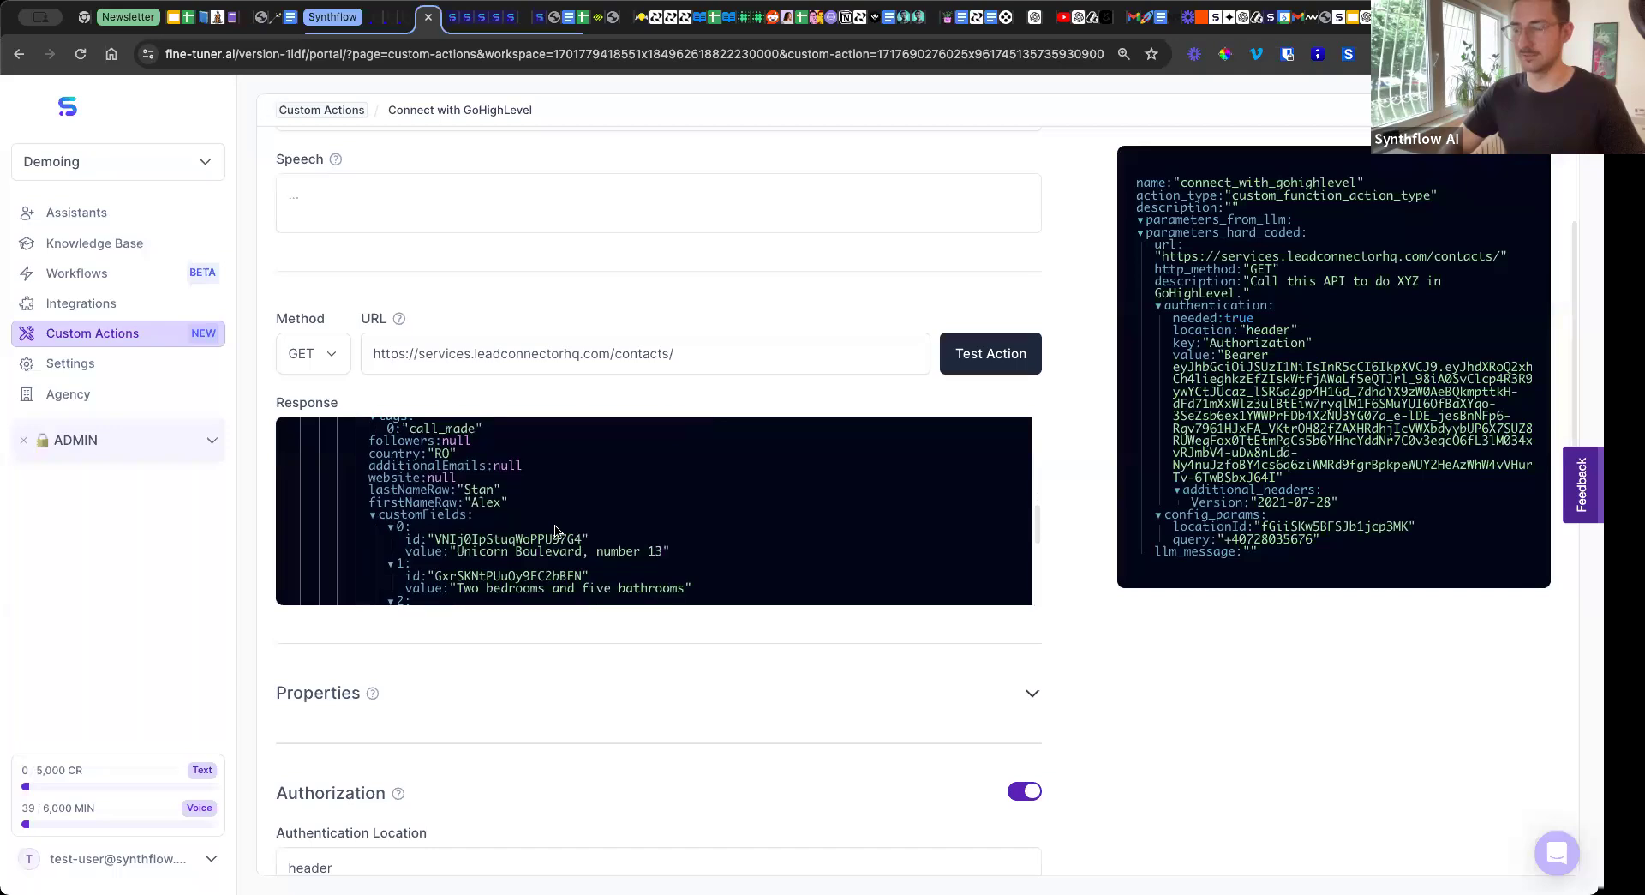
scroll(555, 531, down, 2)
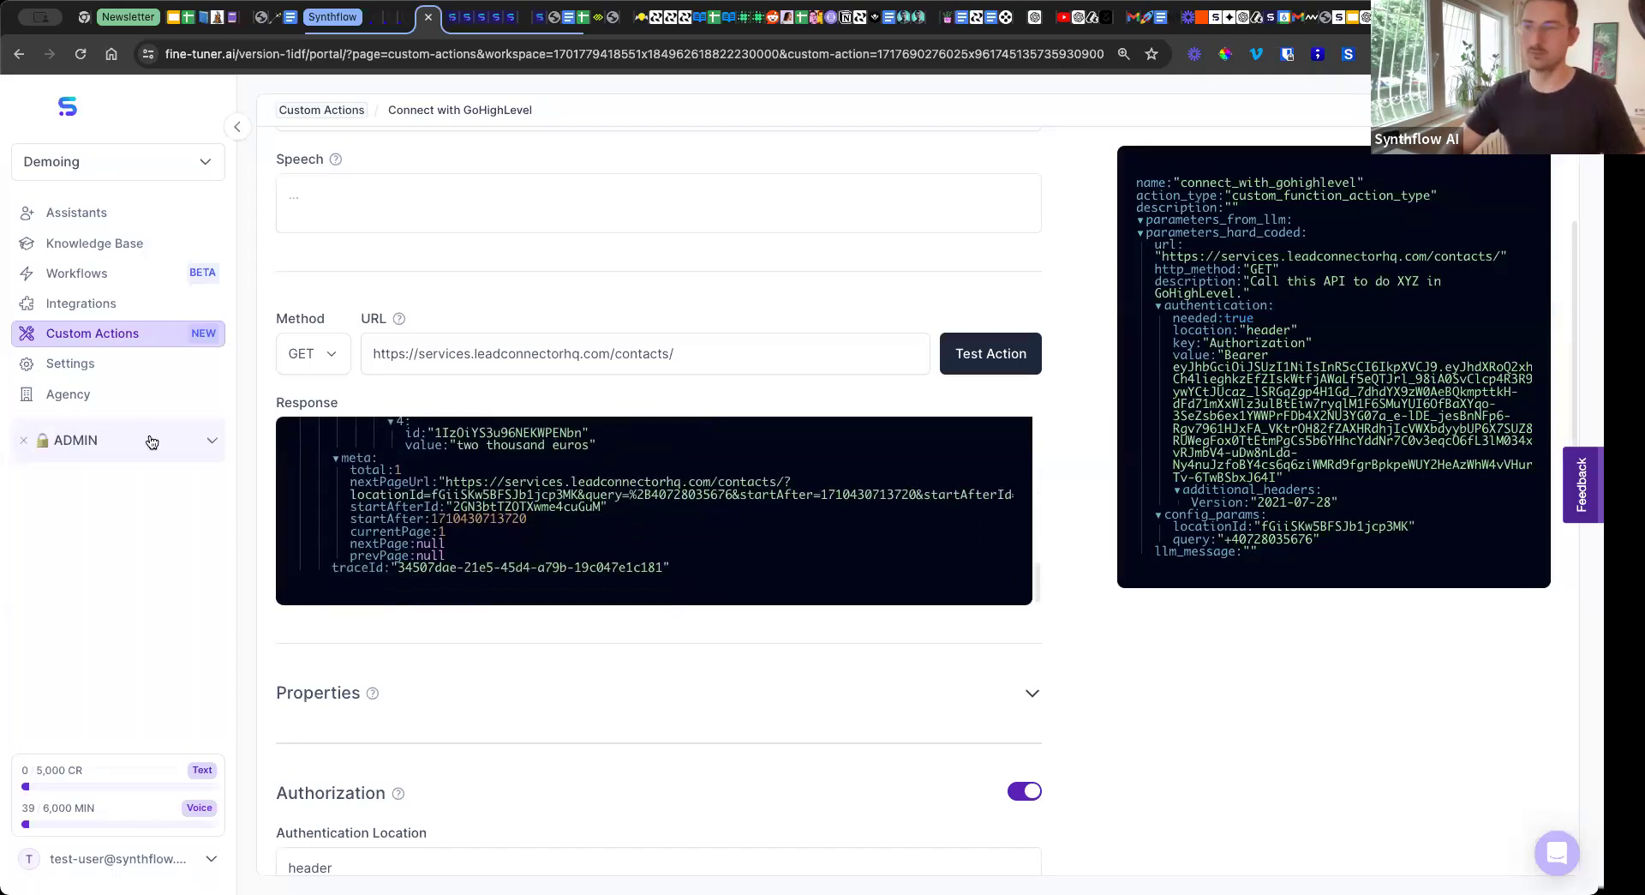
Leave the GoHighLevel action for the custom actions list and open the assistants overview.
click(107, 340)
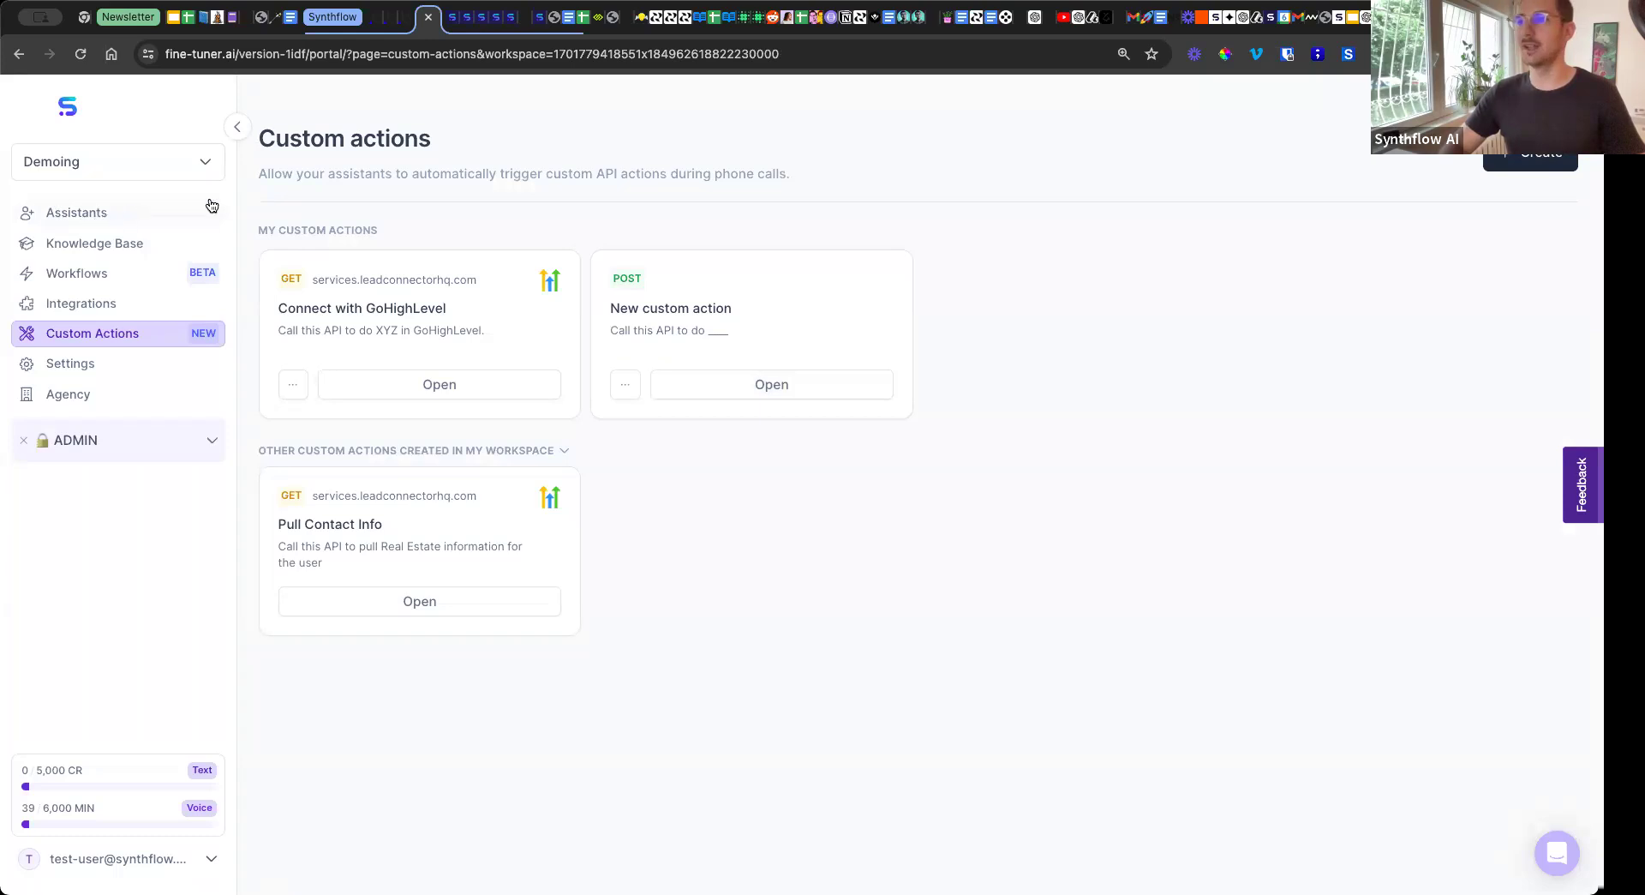
click(157, 217)
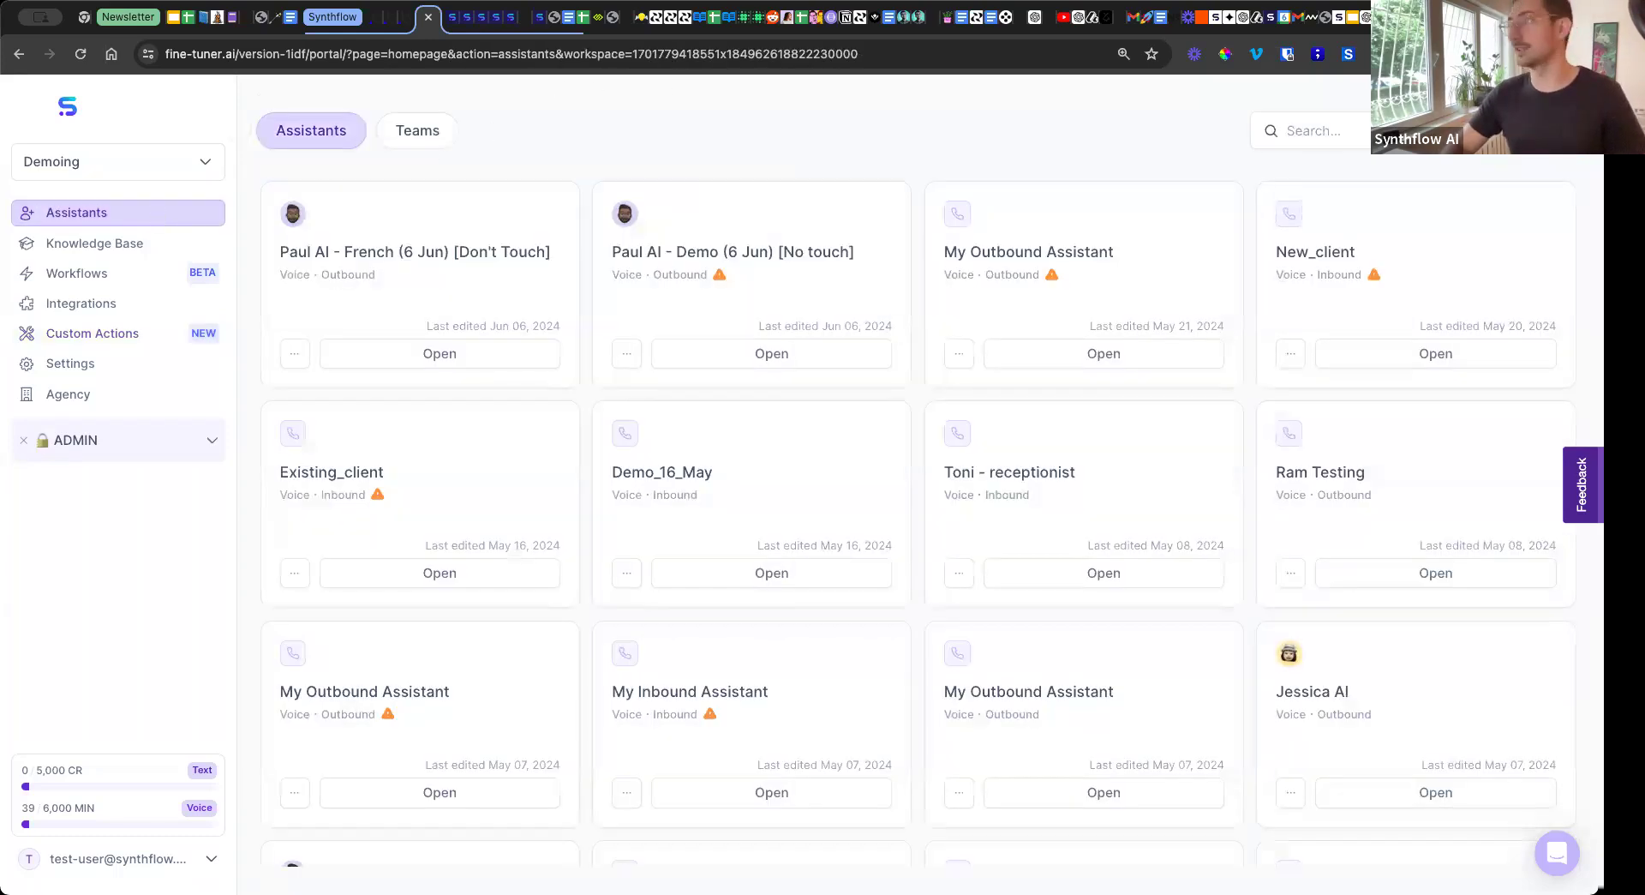
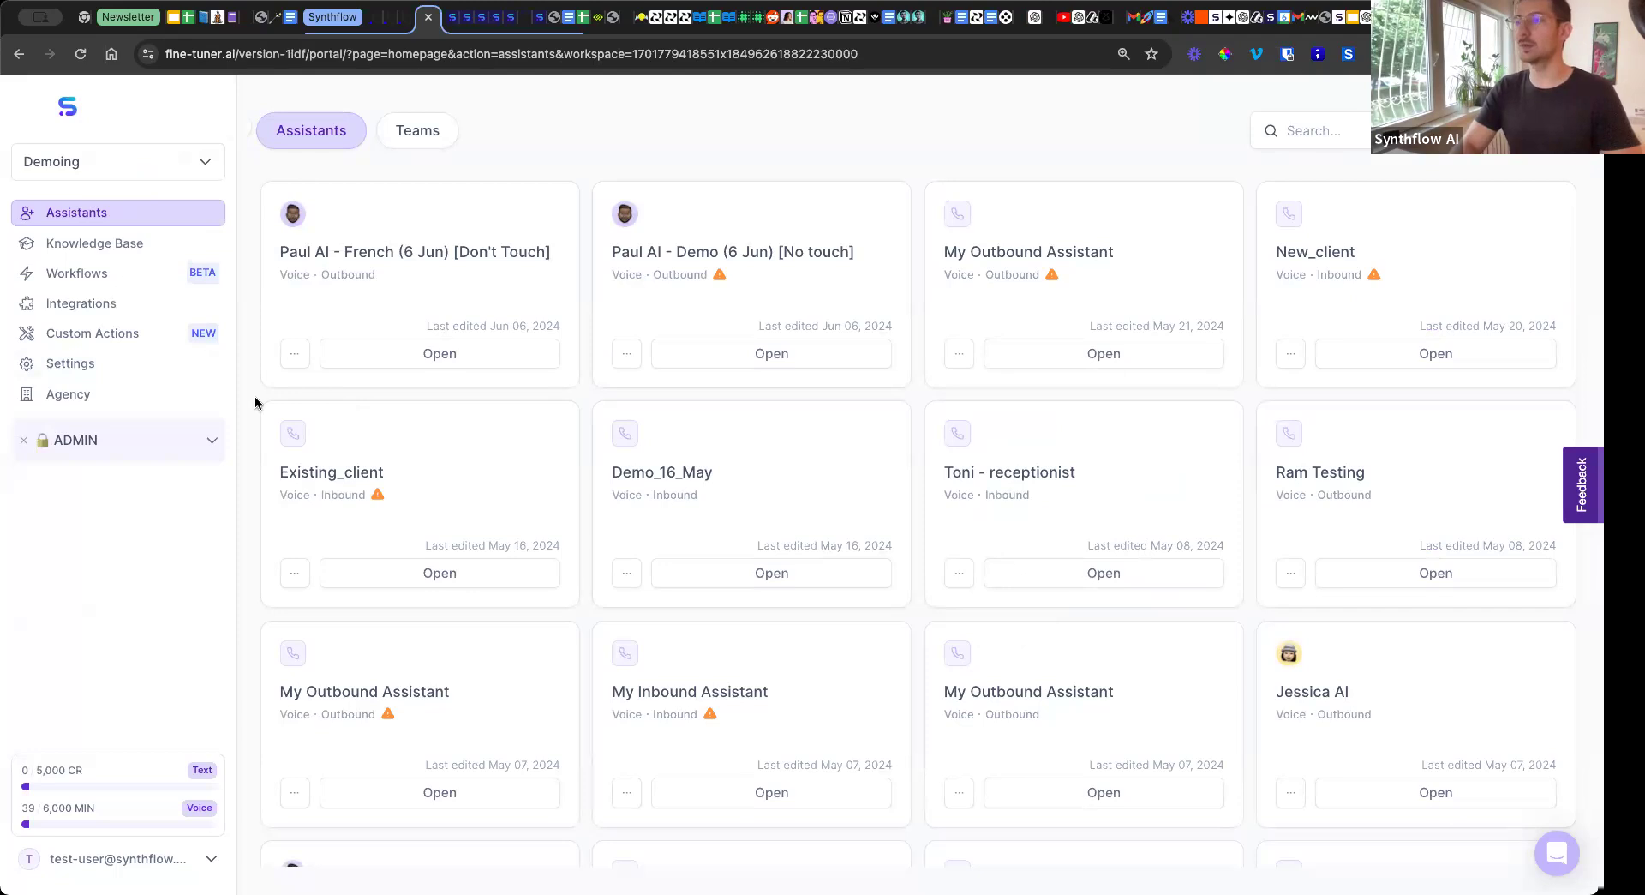
Open the Paul AI - Demo (6 Jun) [No touch] assistant and set its dashboard campaign to Test.
click(723, 359)
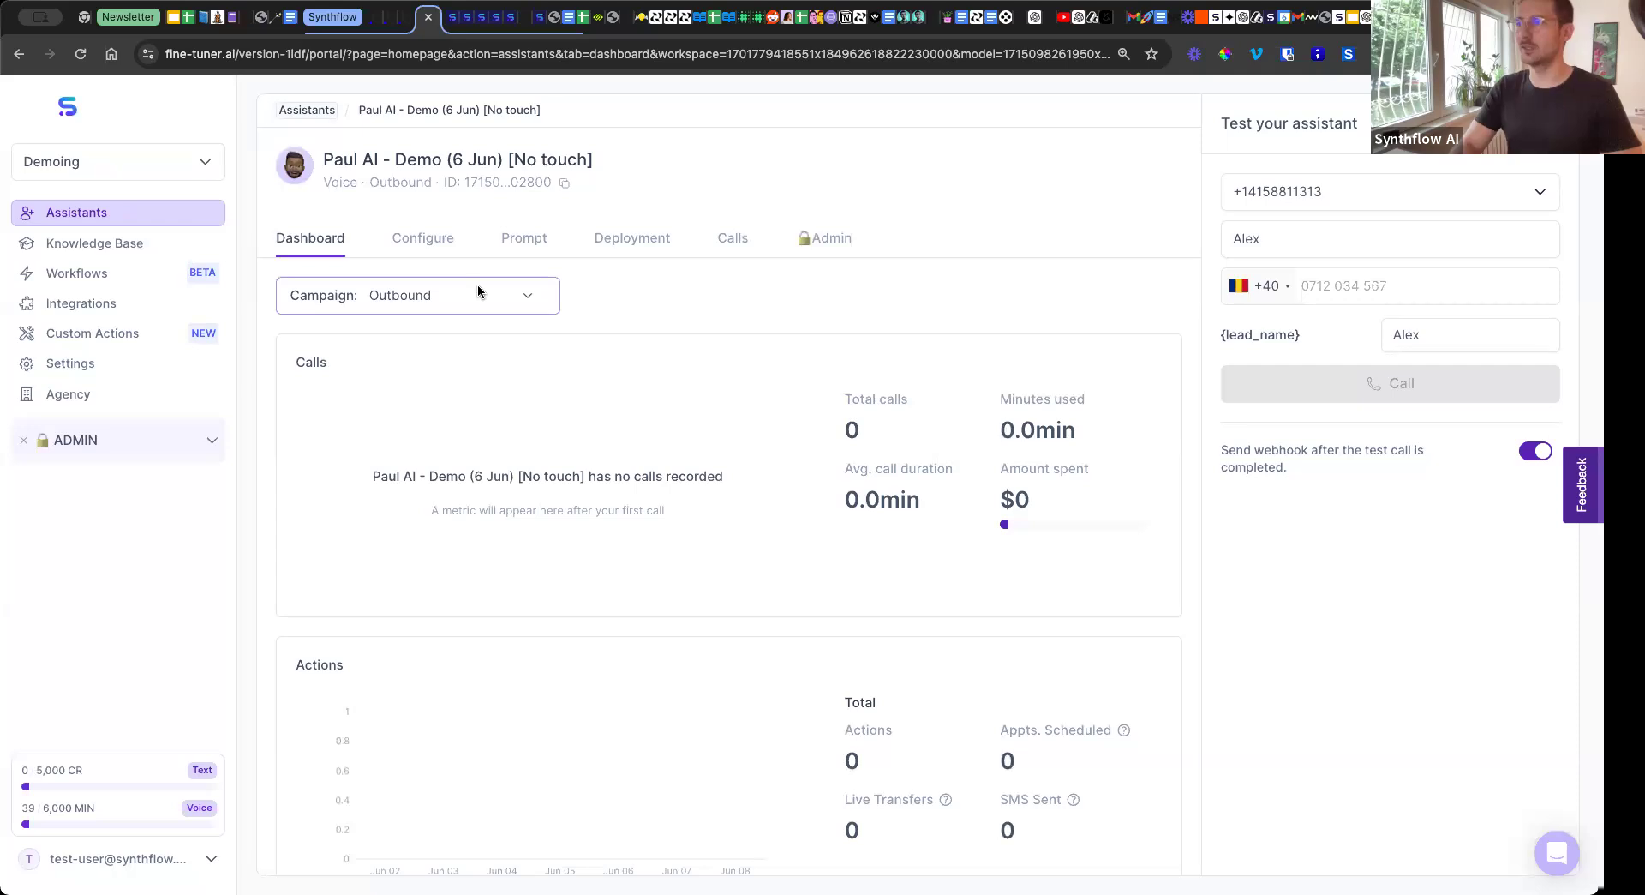
click(465, 295)
click(491, 295)
click(491, 298)
click(505, 275)
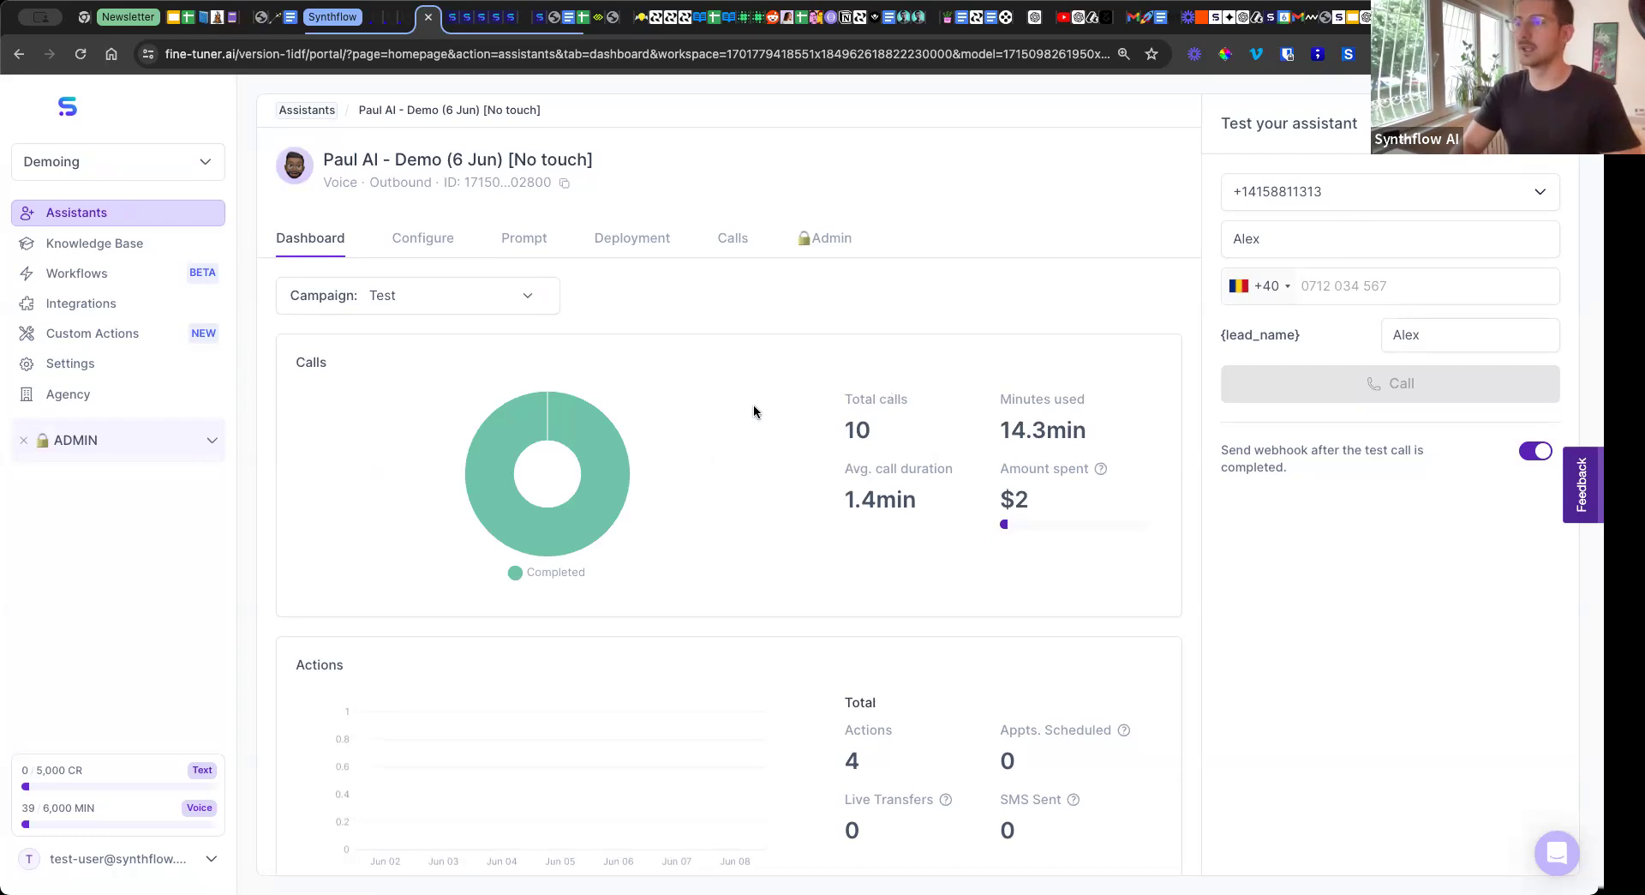
mouse_move(562, 420)
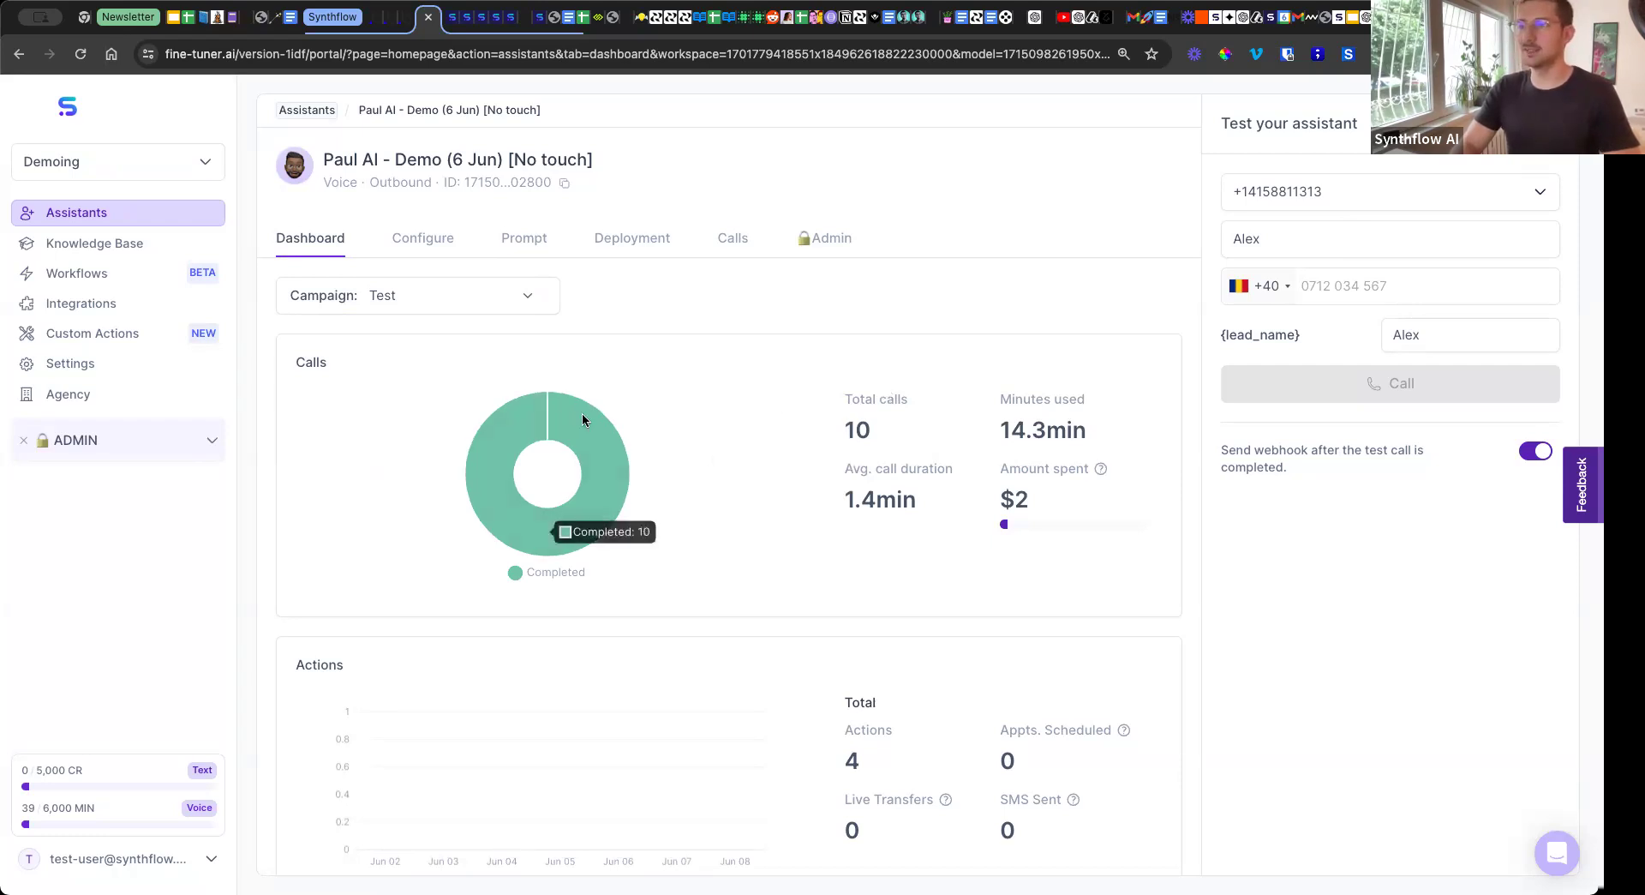
Open the assistant's call history and filter it to the Test campaign.
click(731, 242)
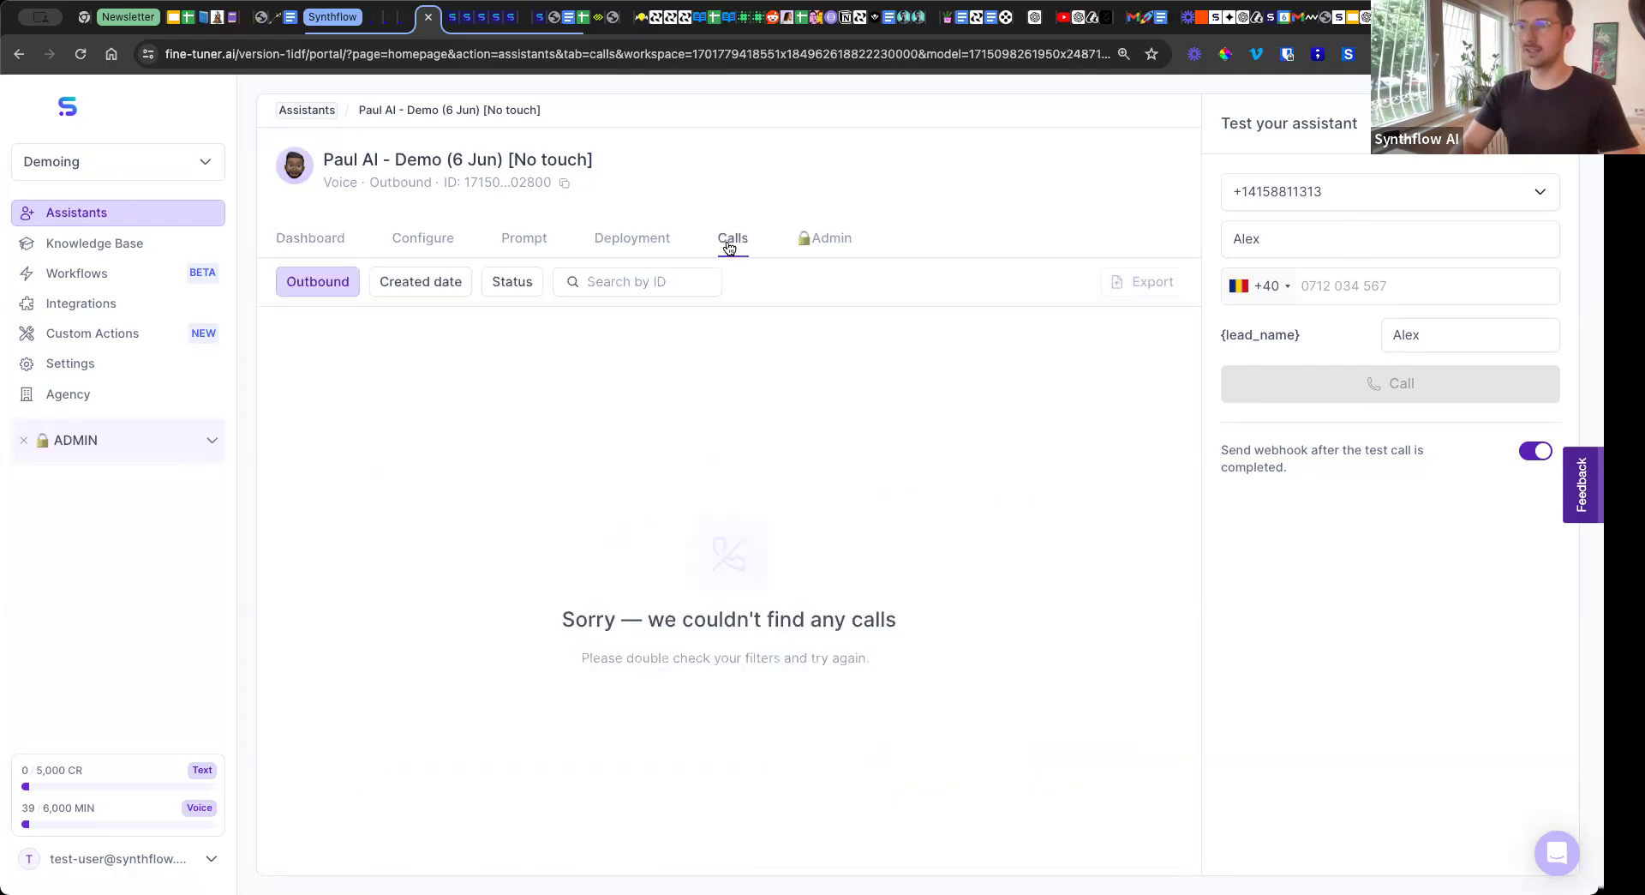
click(333, 292)
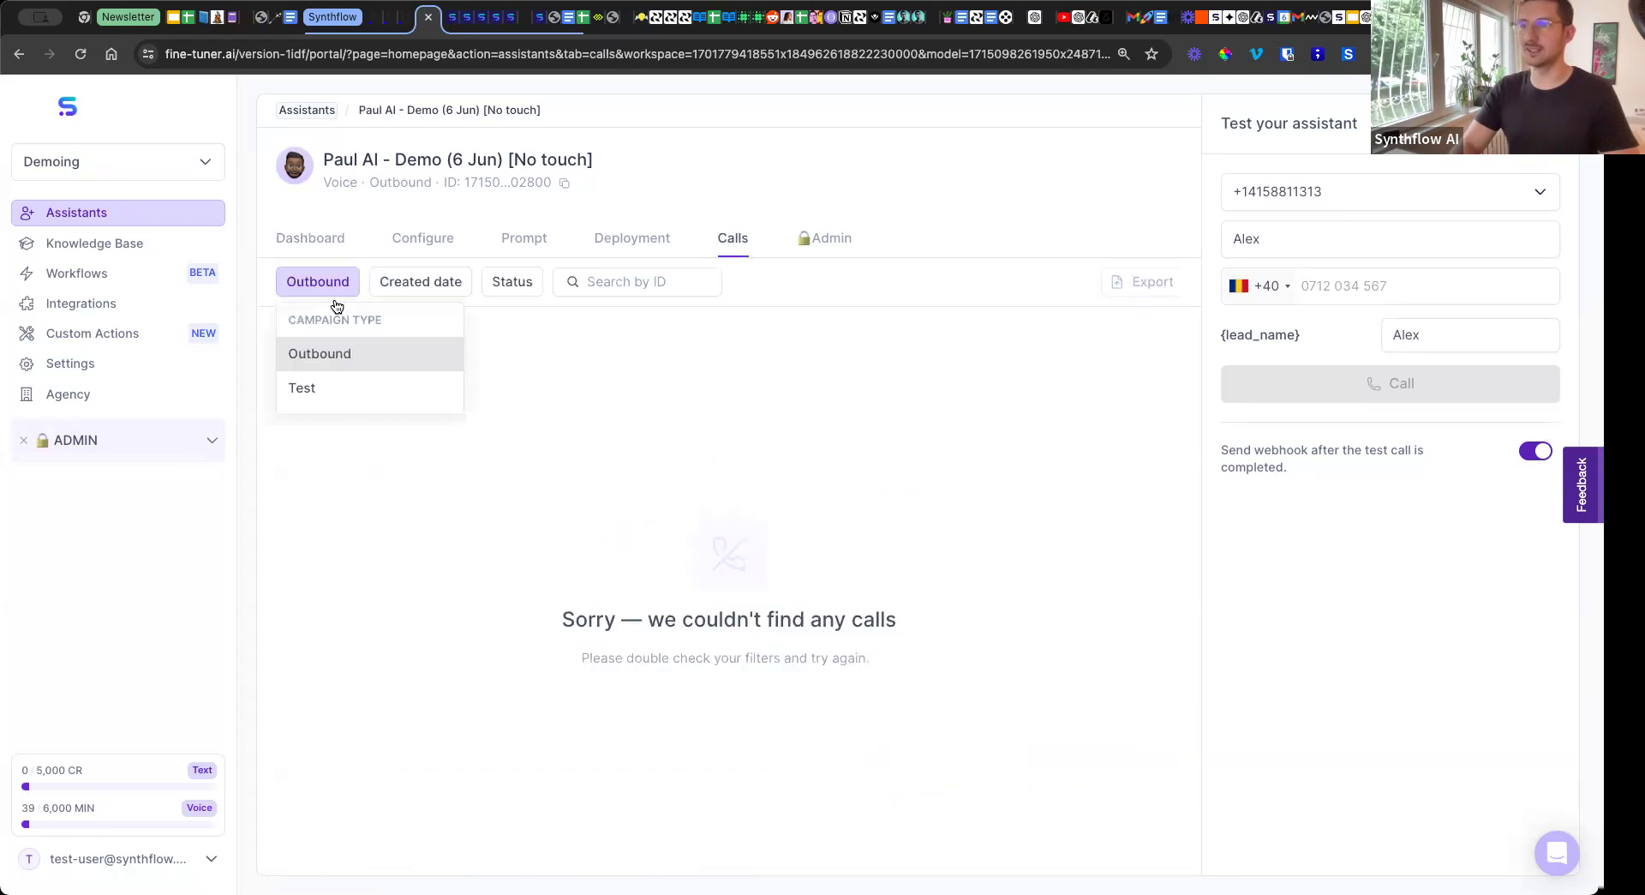
click(332, 394)
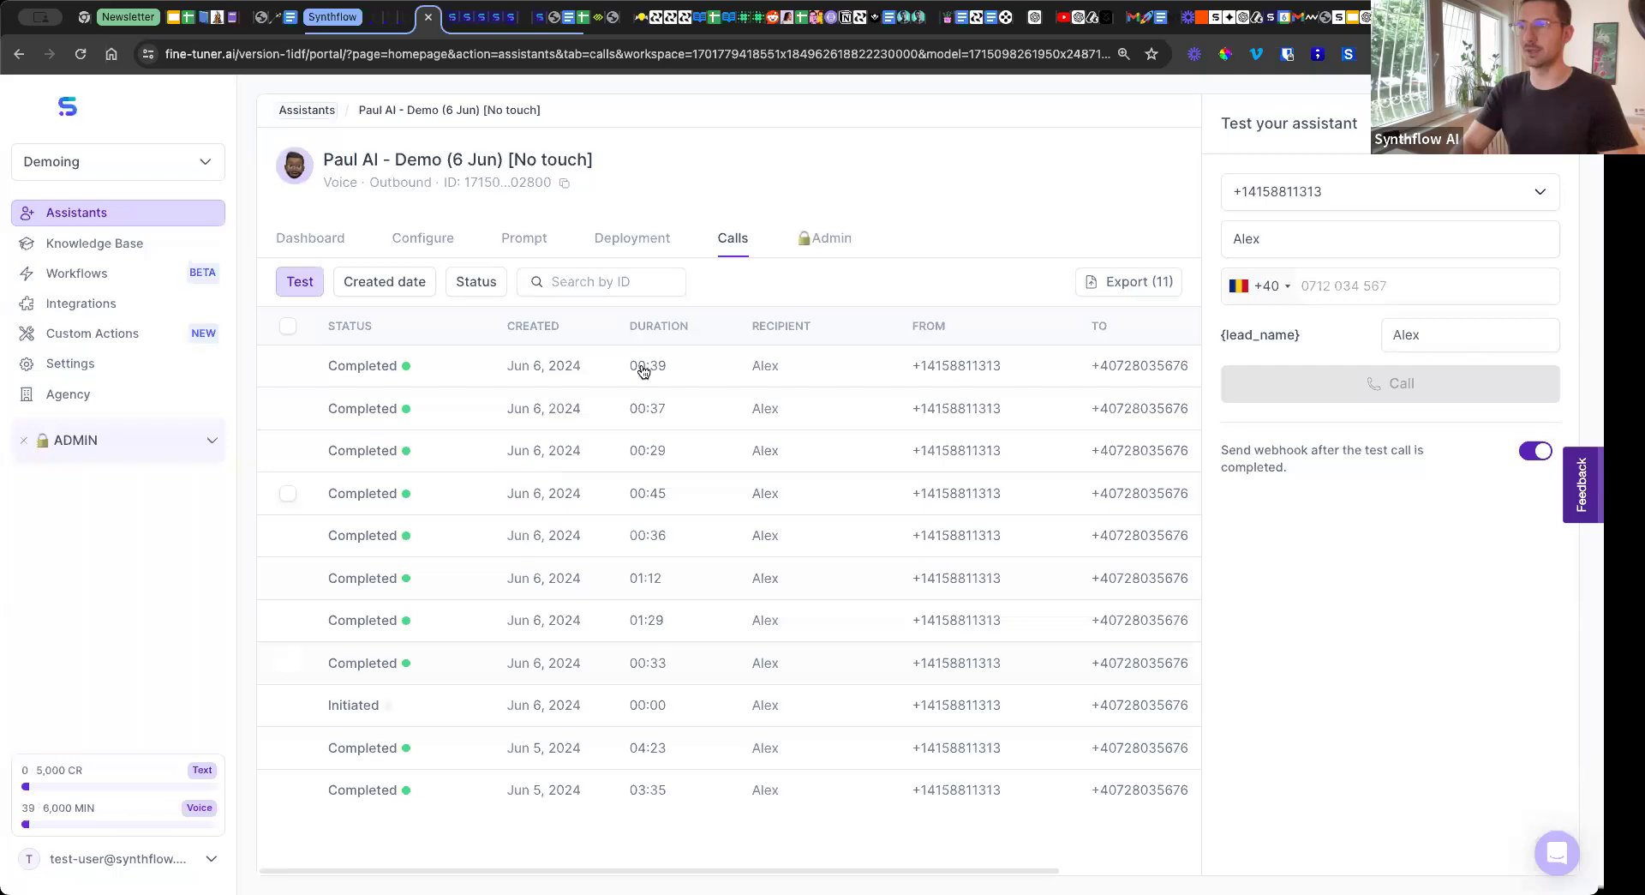
click(619, 288)
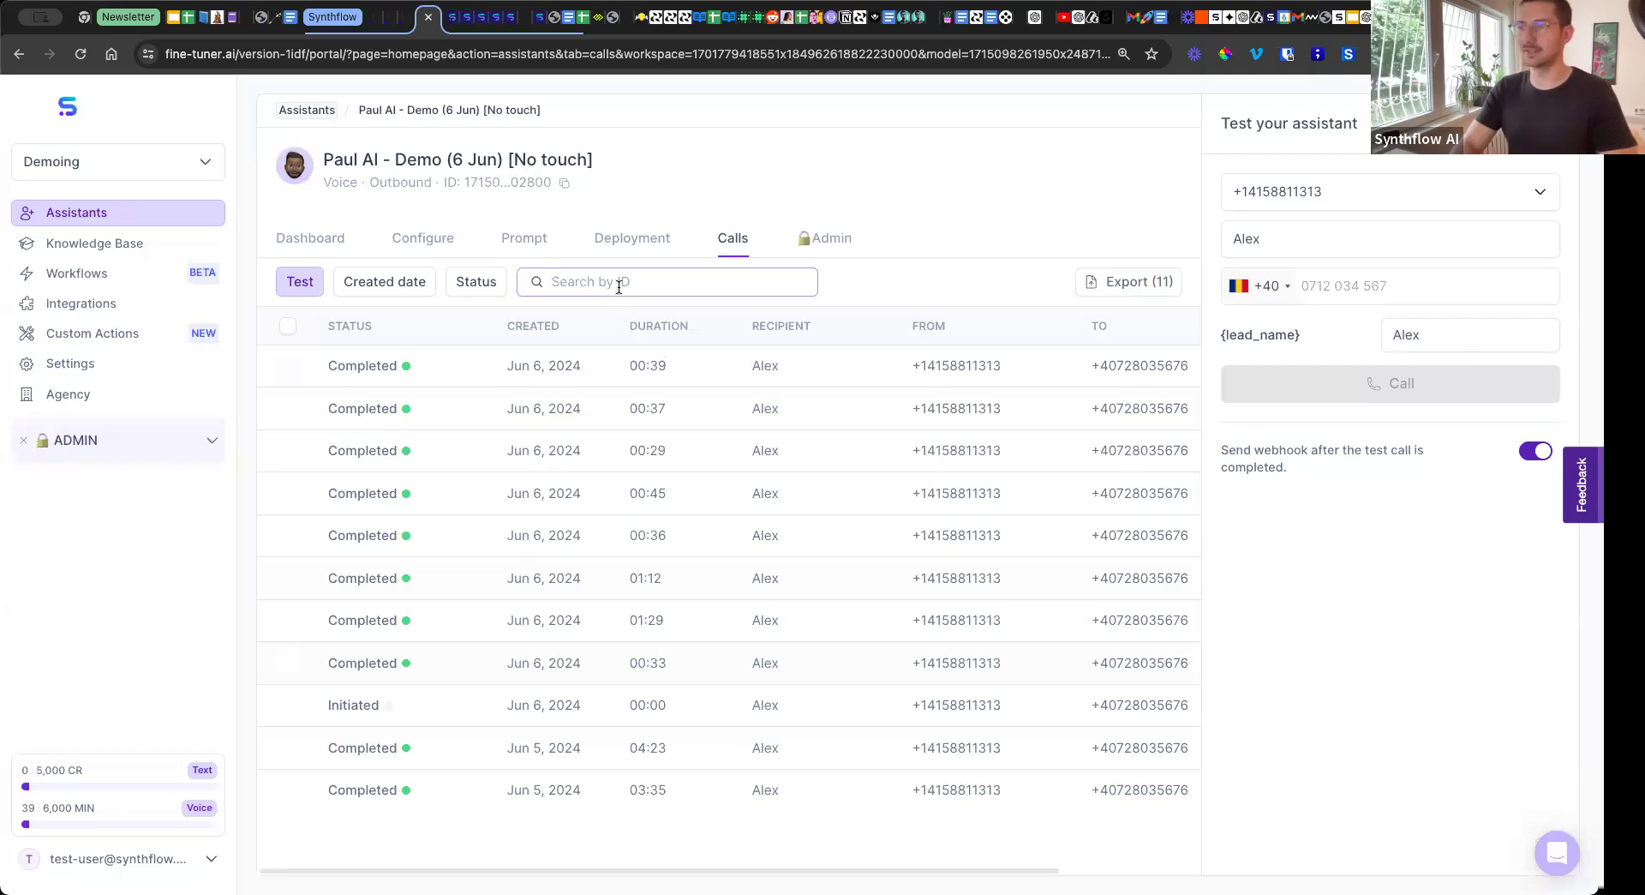
Return to the assistant's dashboard and look over the Calls and Actions statistics.
click(338, 243)
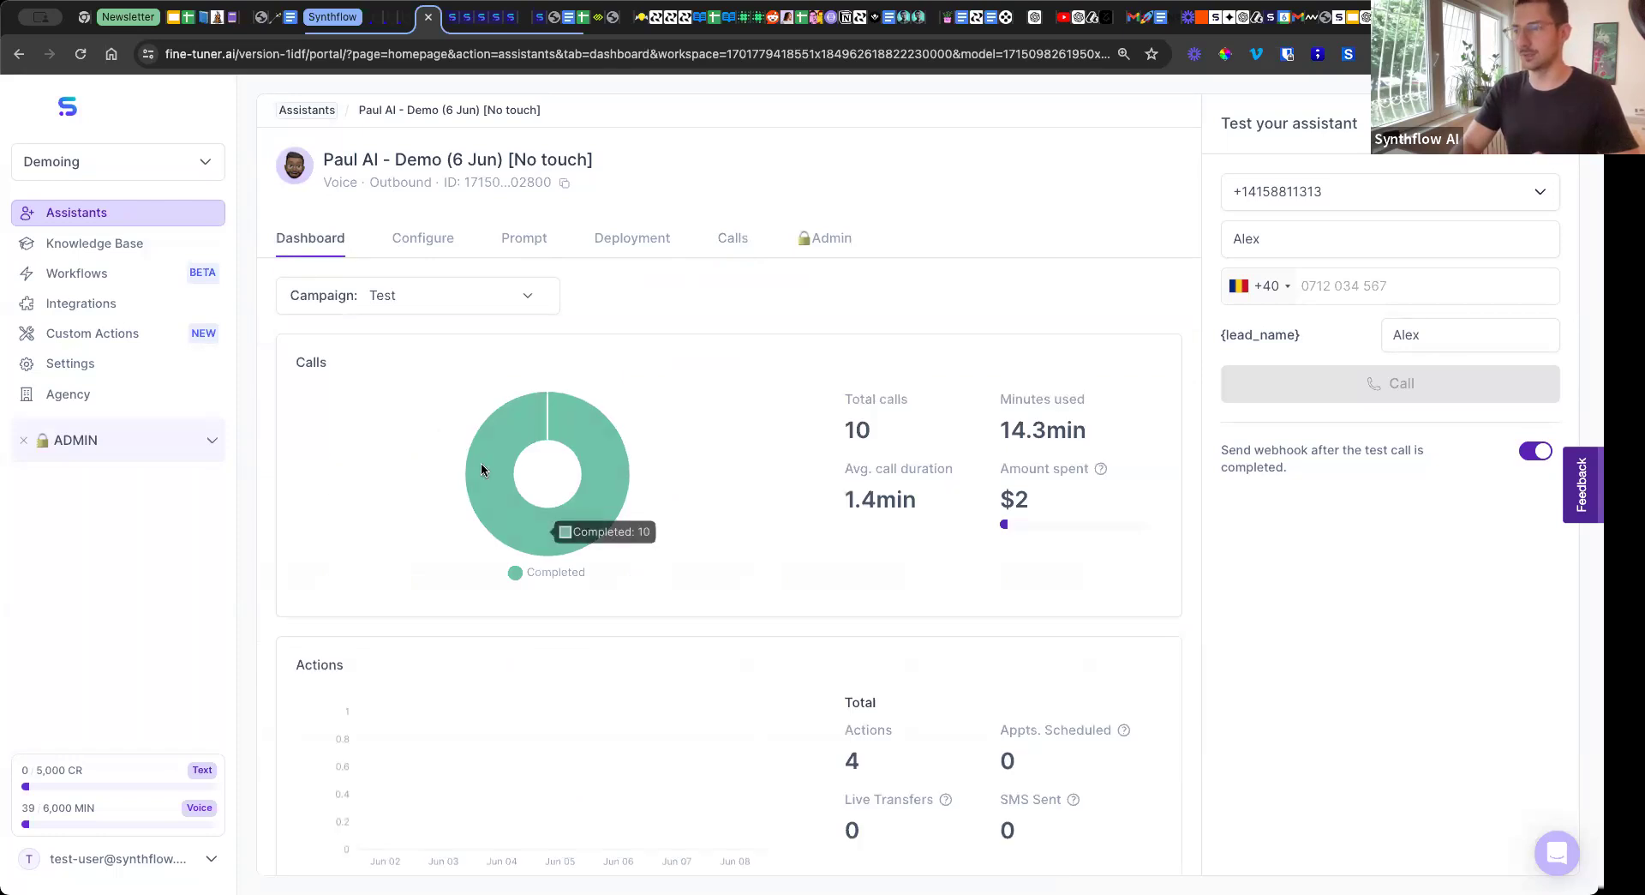
scroll(616, 463, down, 3)
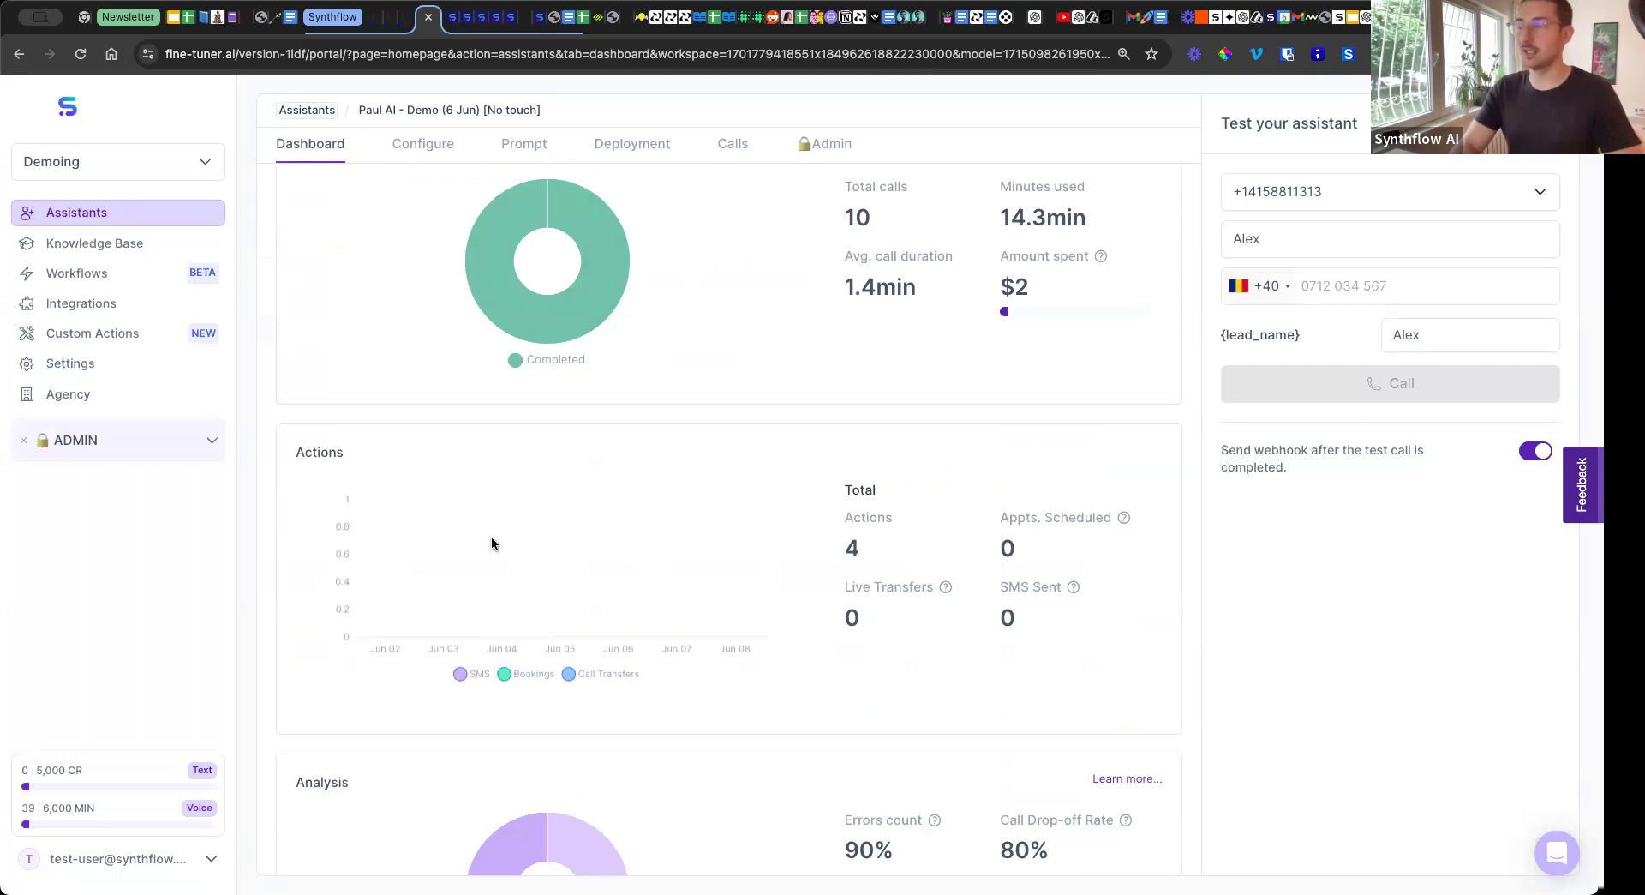
scroll(902, 533, up, 1)
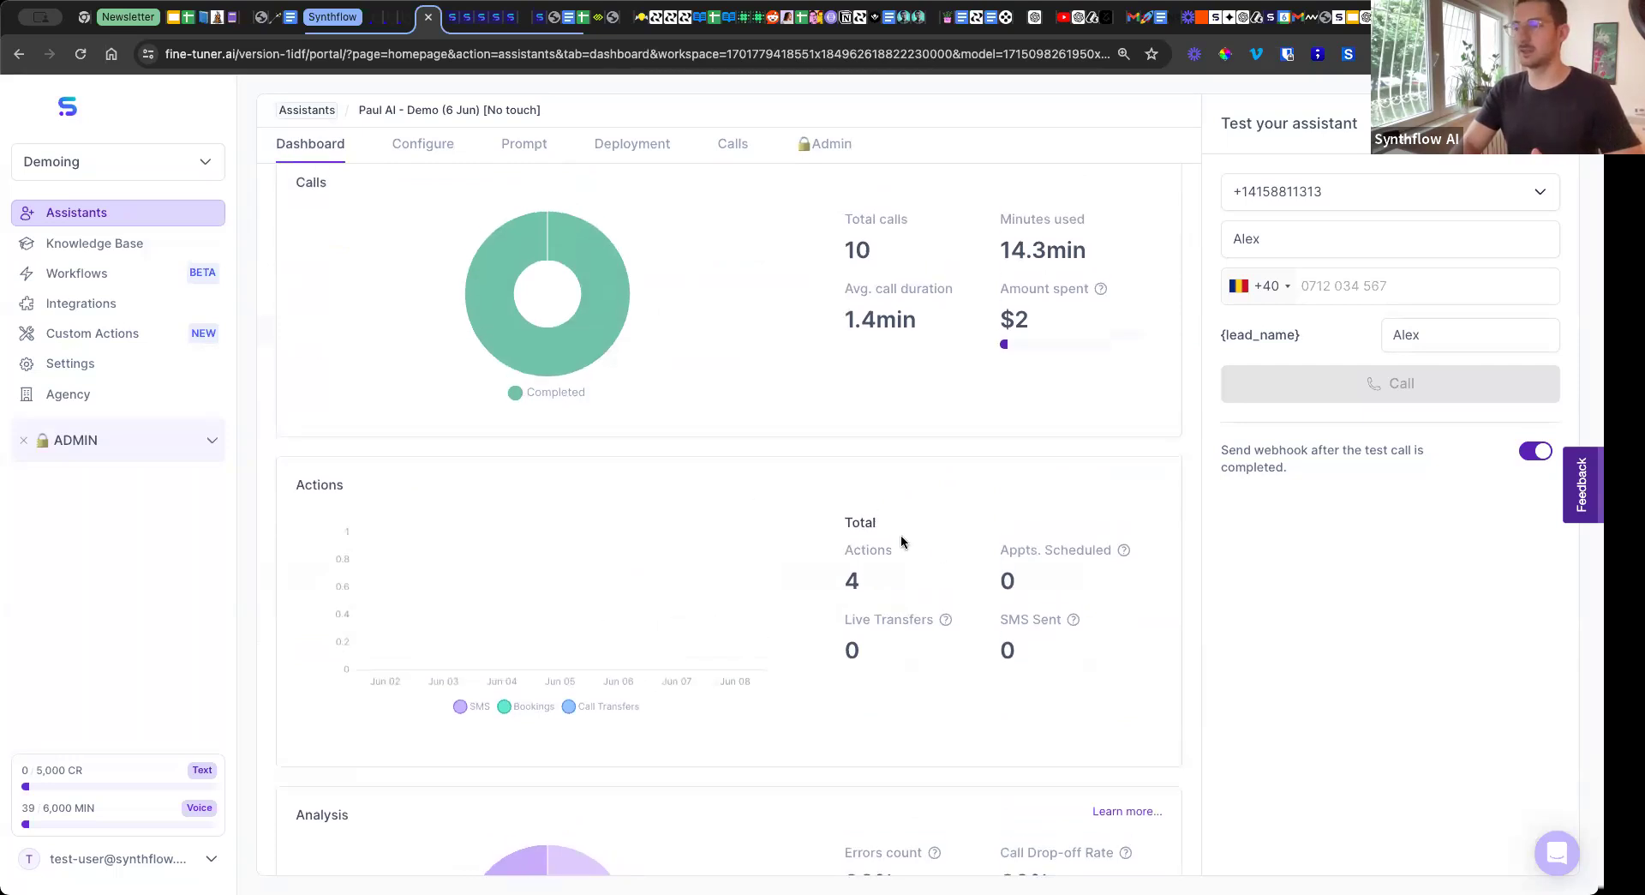
Open the assistant's prompt setup and look through the available and already installed actions.
click(525, 147)
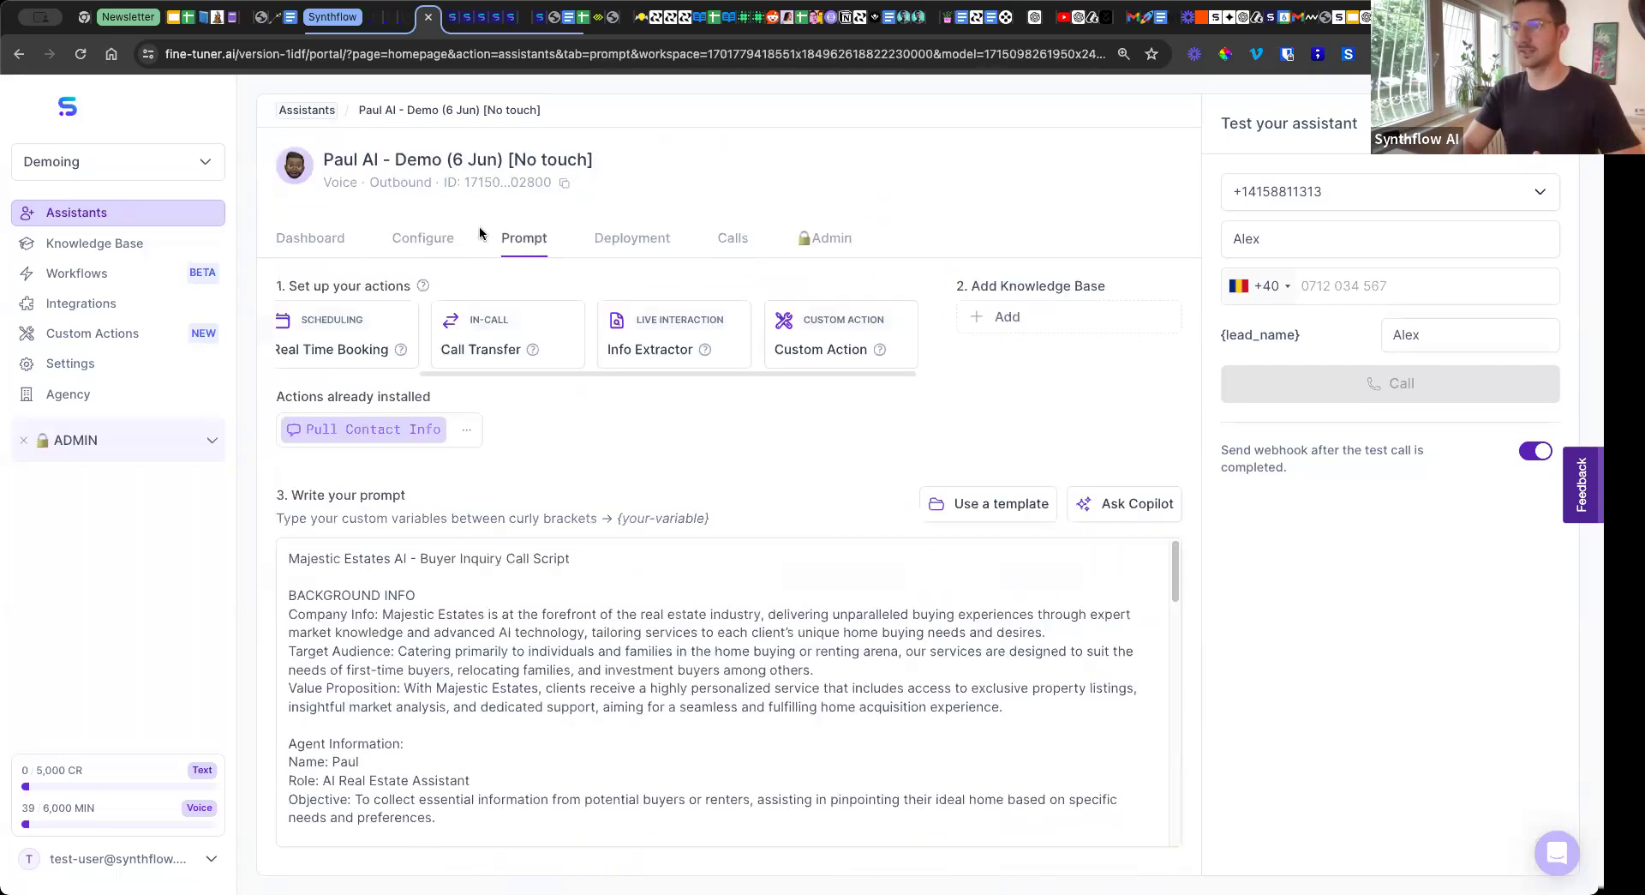
scroll(419, 368, left, 2)
scroll(558, 372, left, 3)
scroll(557, 368, right, 2)
scroll(624, 372, left, 2)
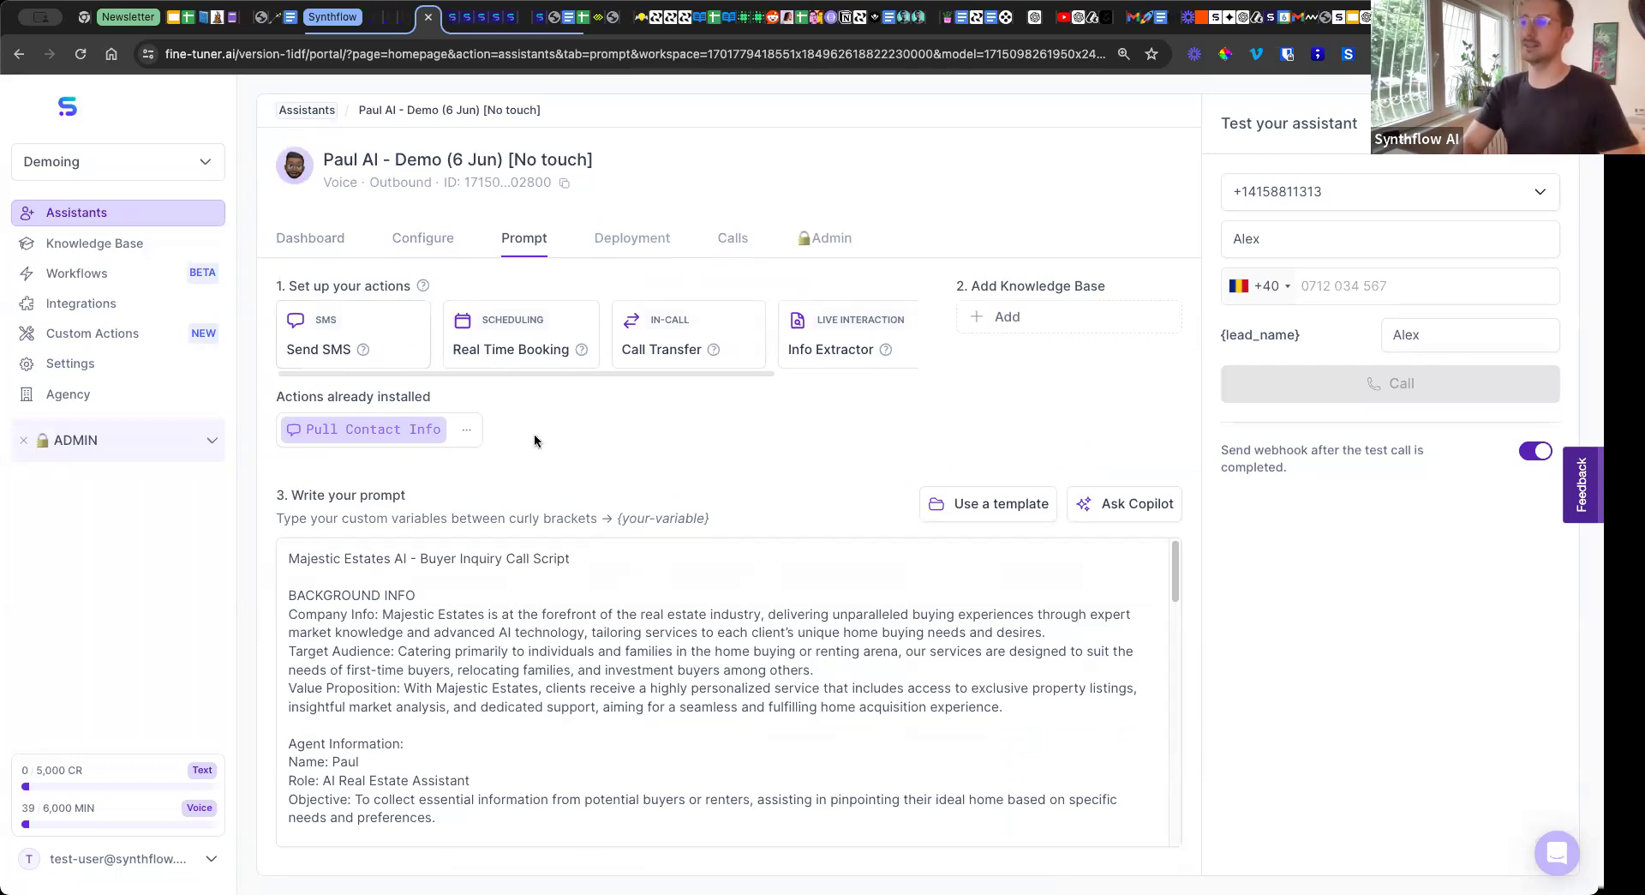
Examine the dashboard's Actions chart and the call-ending reasons in the Analysis chart.
click(333, 239)
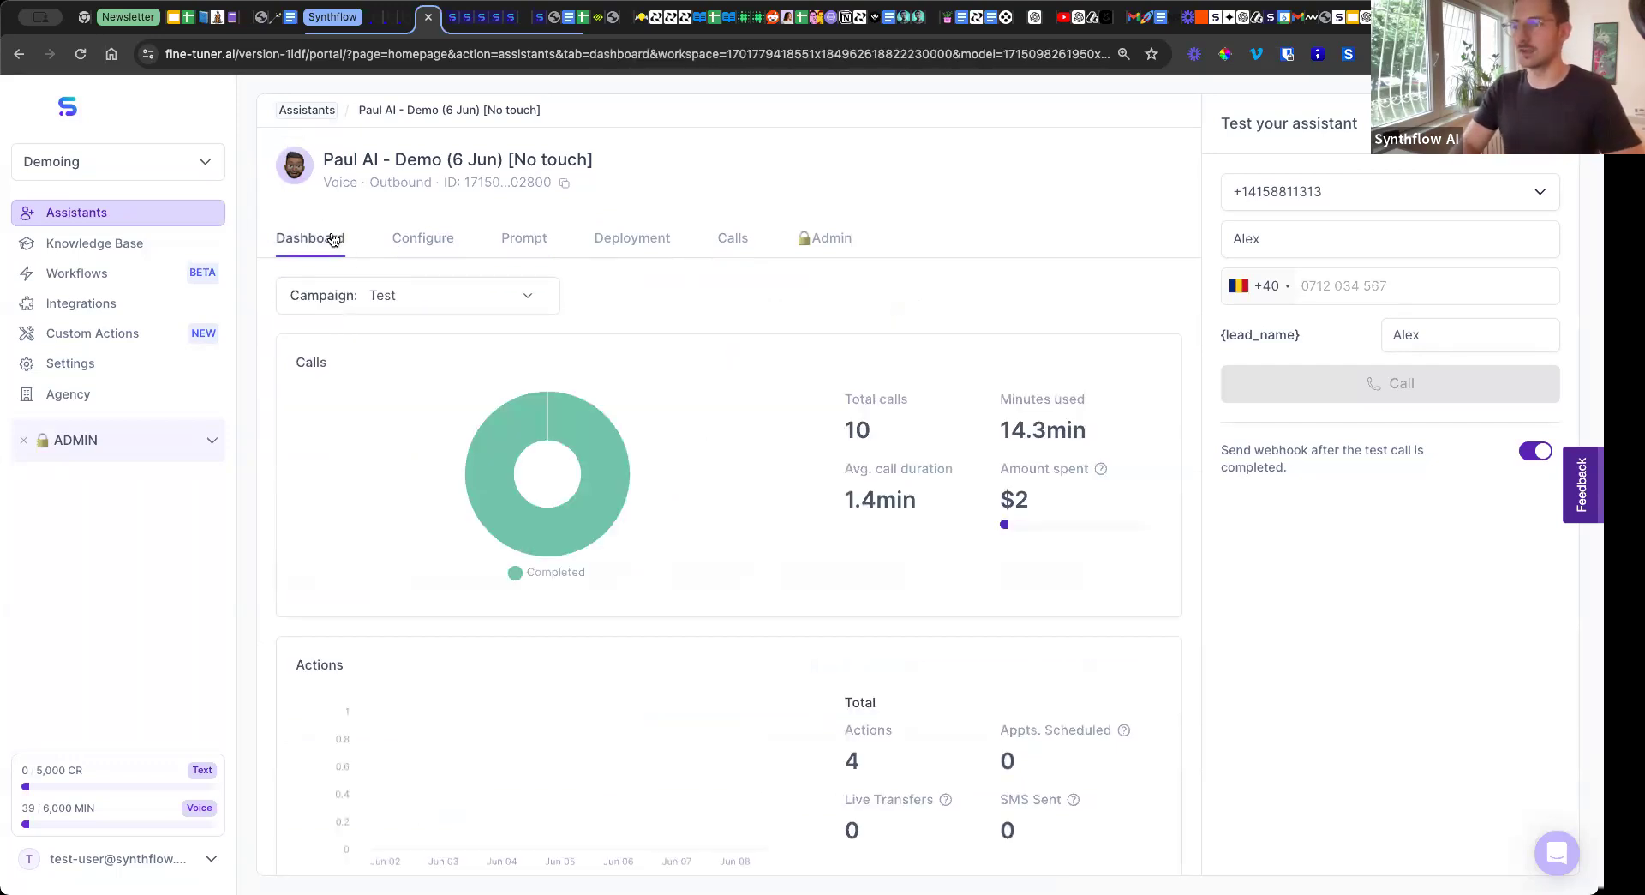
scroll(613, 543, down, 3)
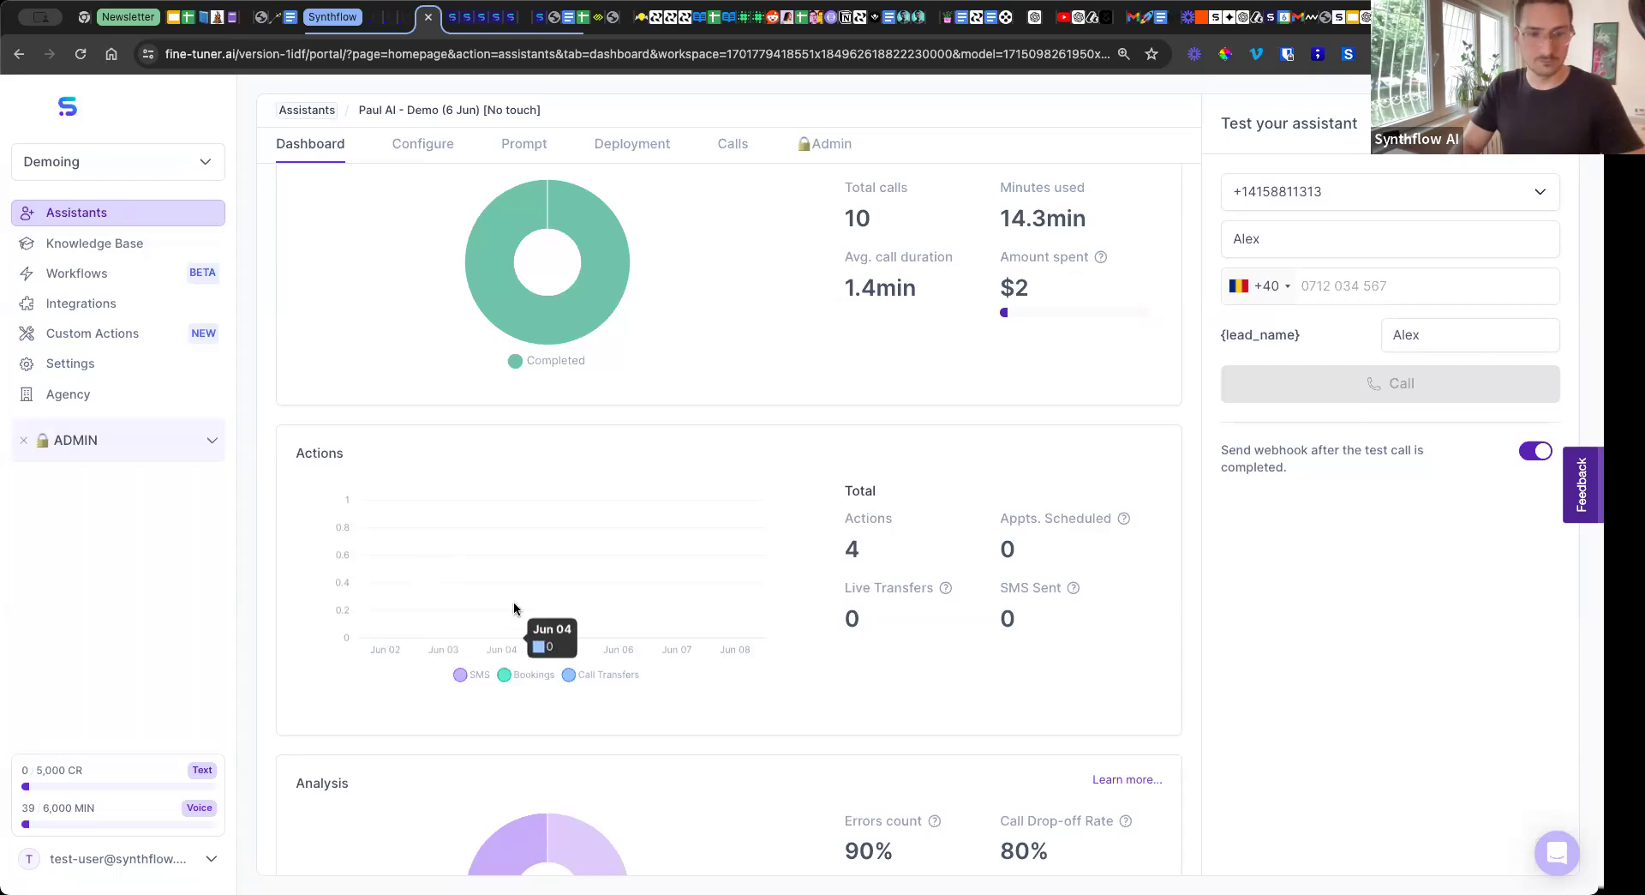
scroll(540, 610, down, 4)
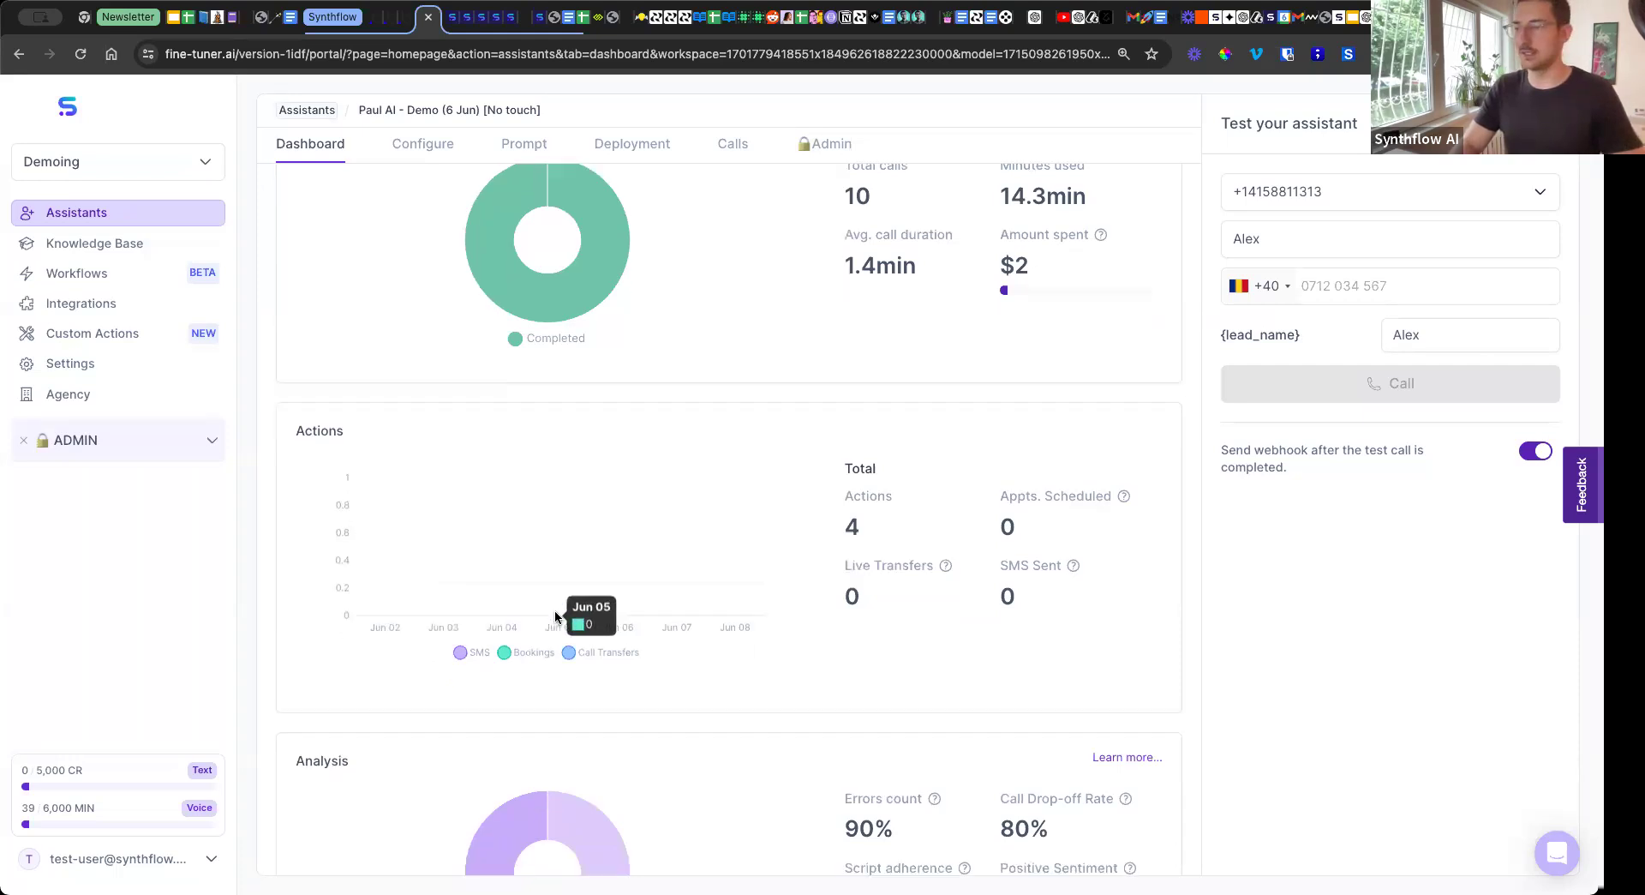
scroll(553, 612, up, 7)
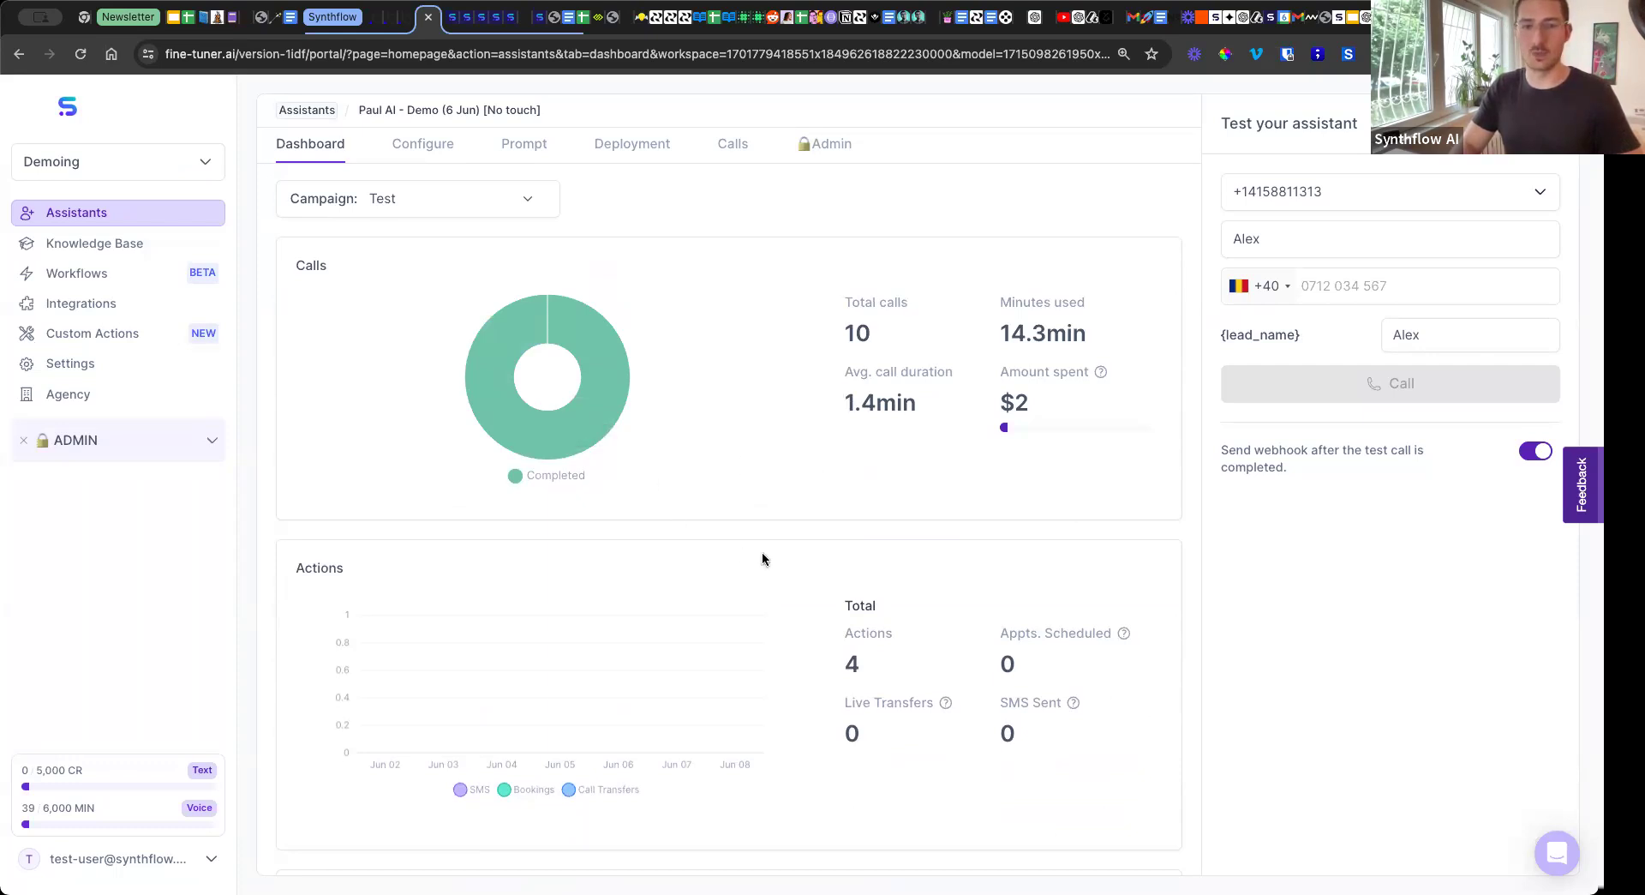
scroll(720, 507, down, 3)
scroll(718, 509, down, 1)
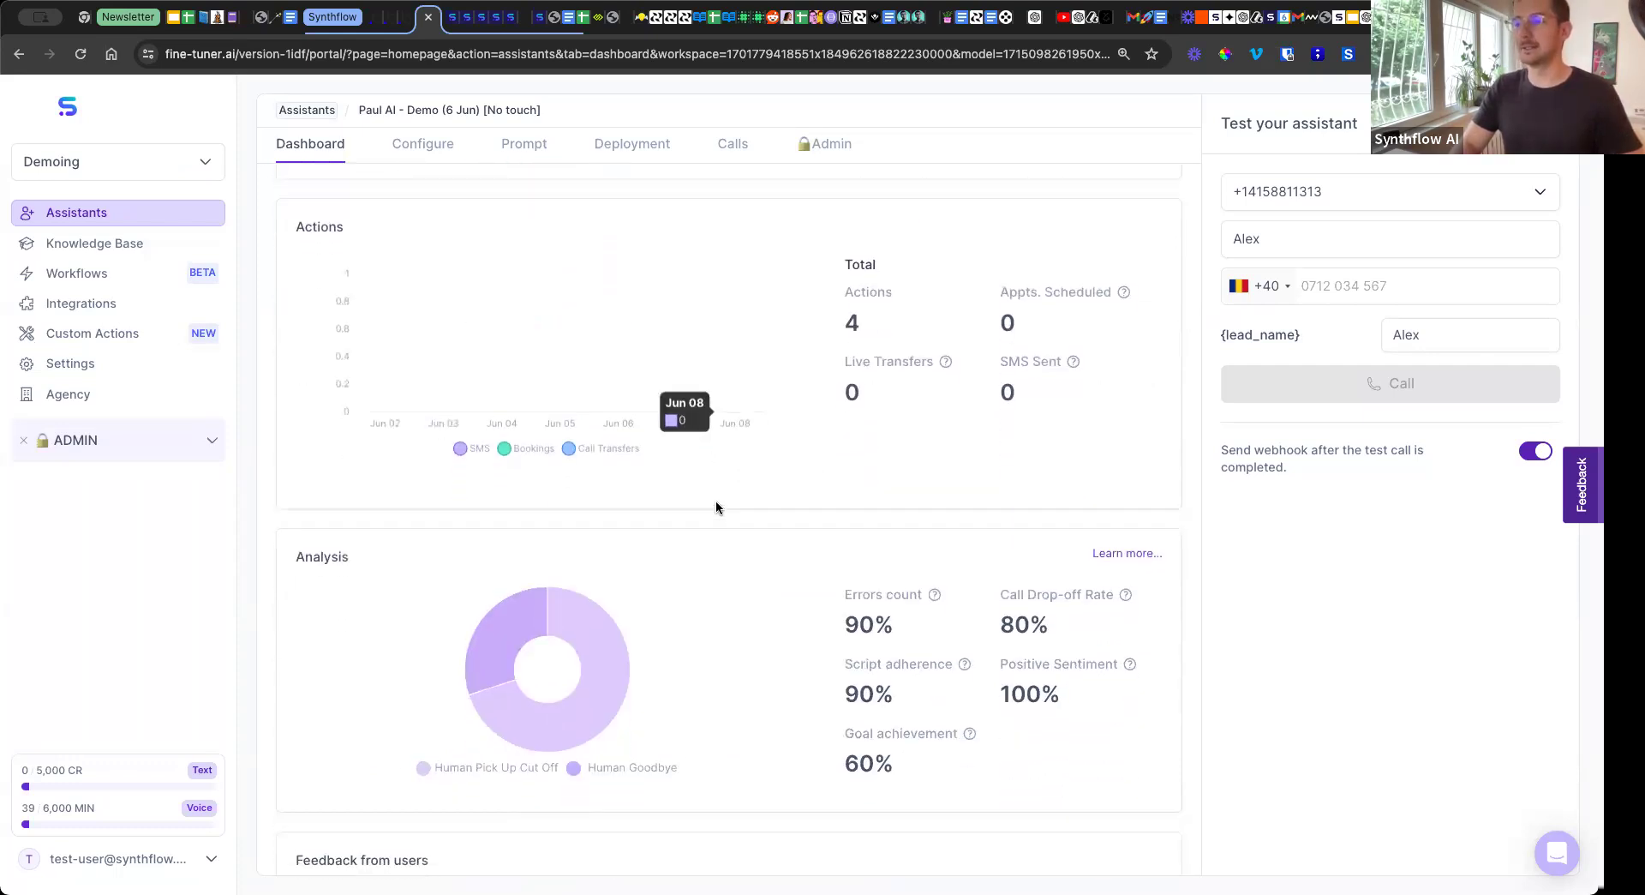
scroll(717, 507, down, 2)
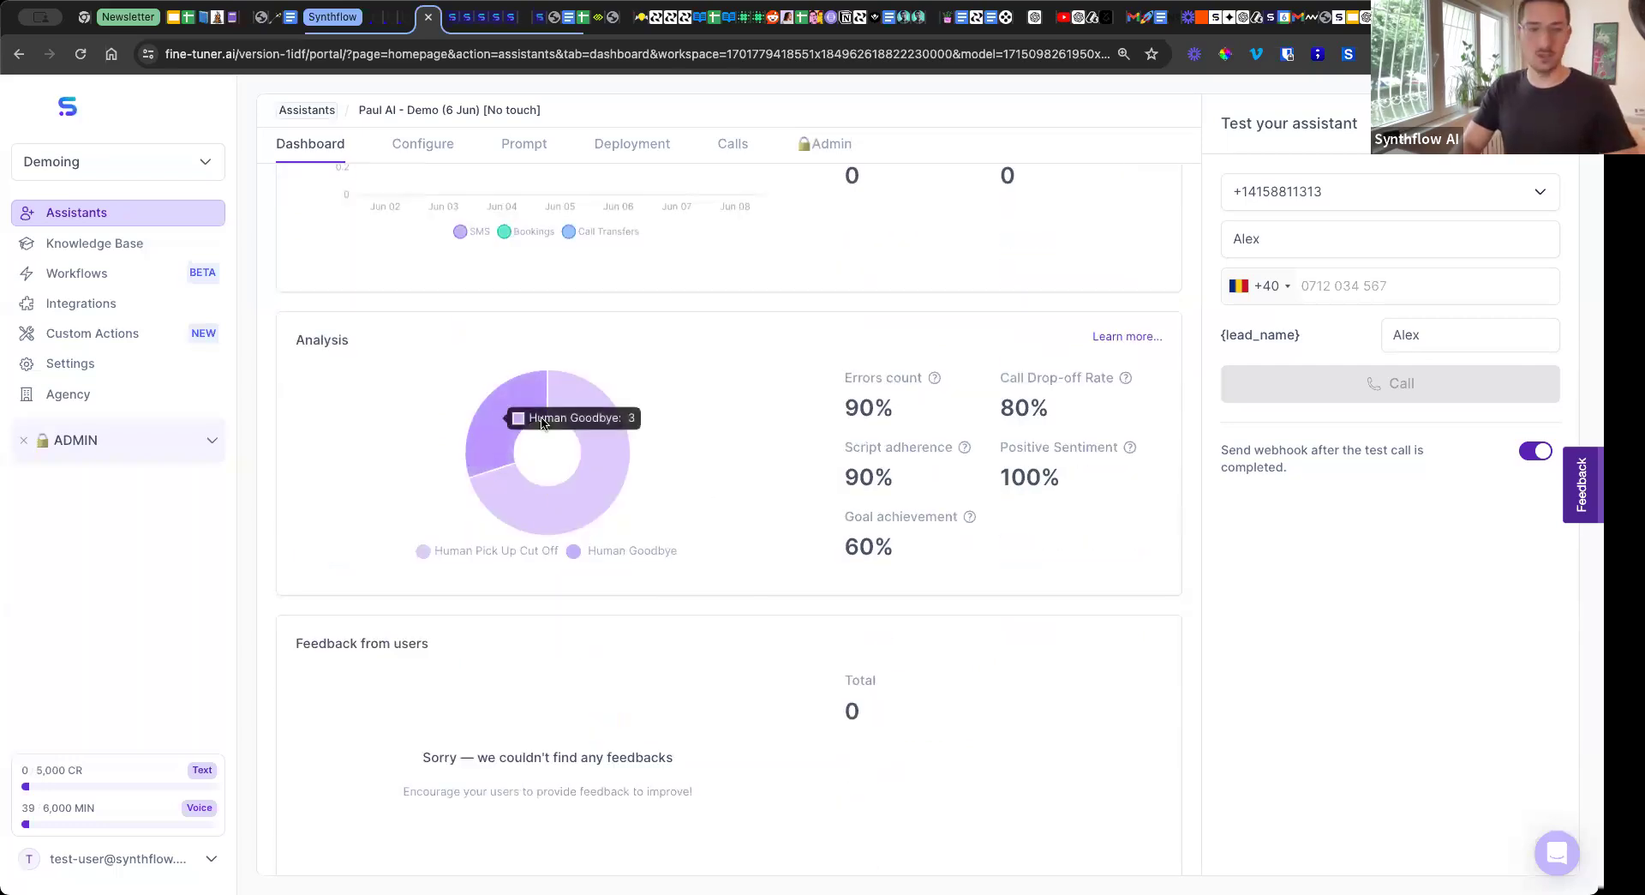
mouse_move(597, 426)
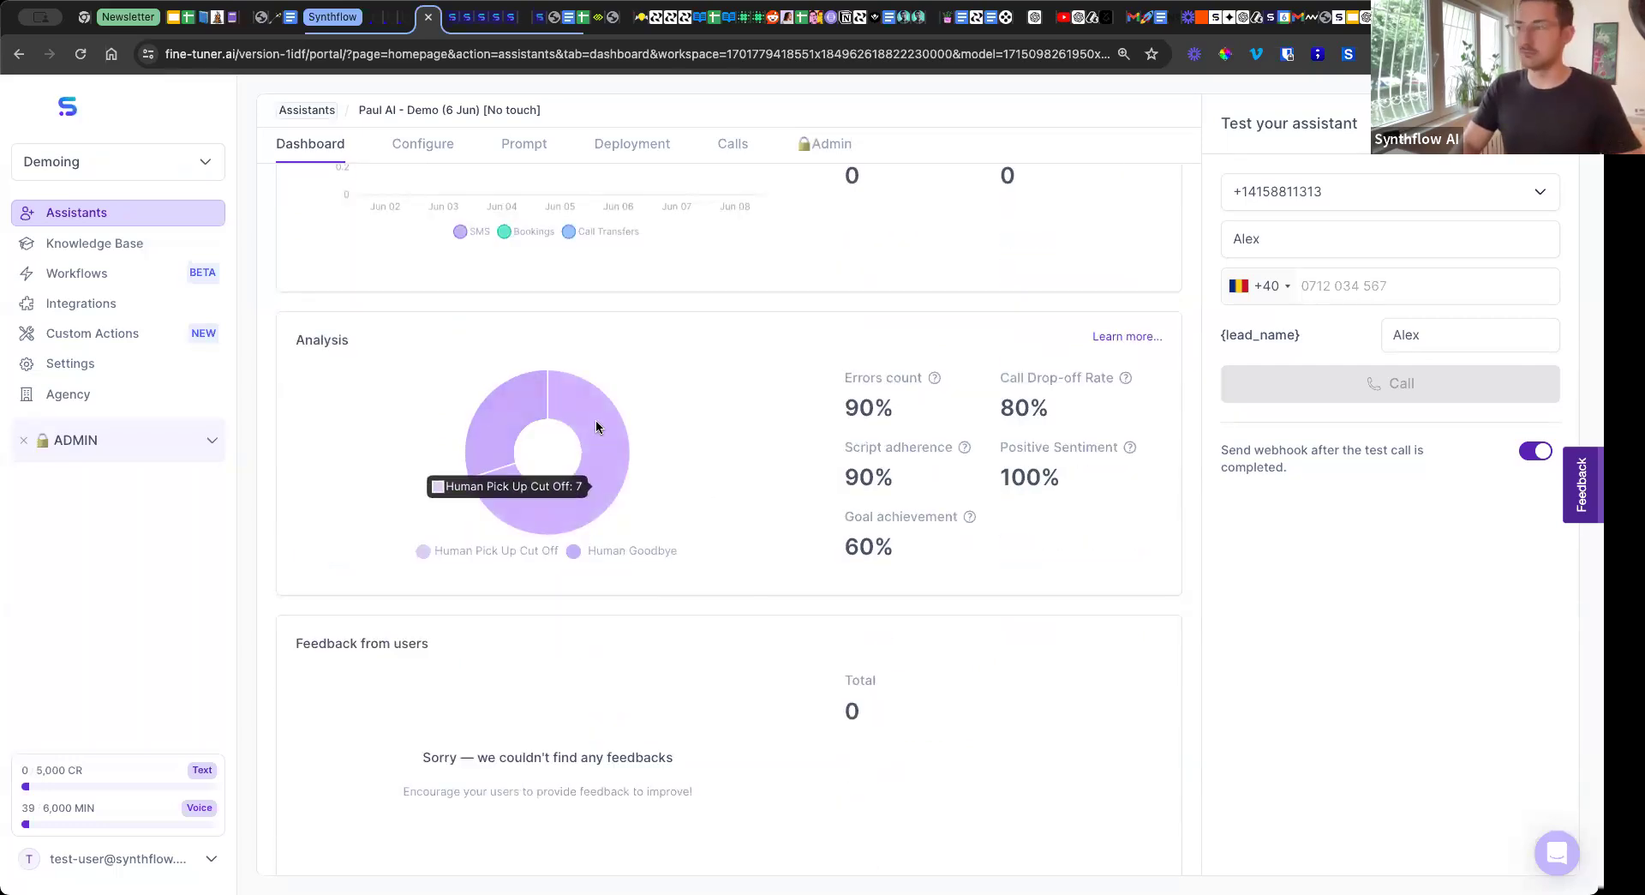
scroll(597, 426, up, 5)
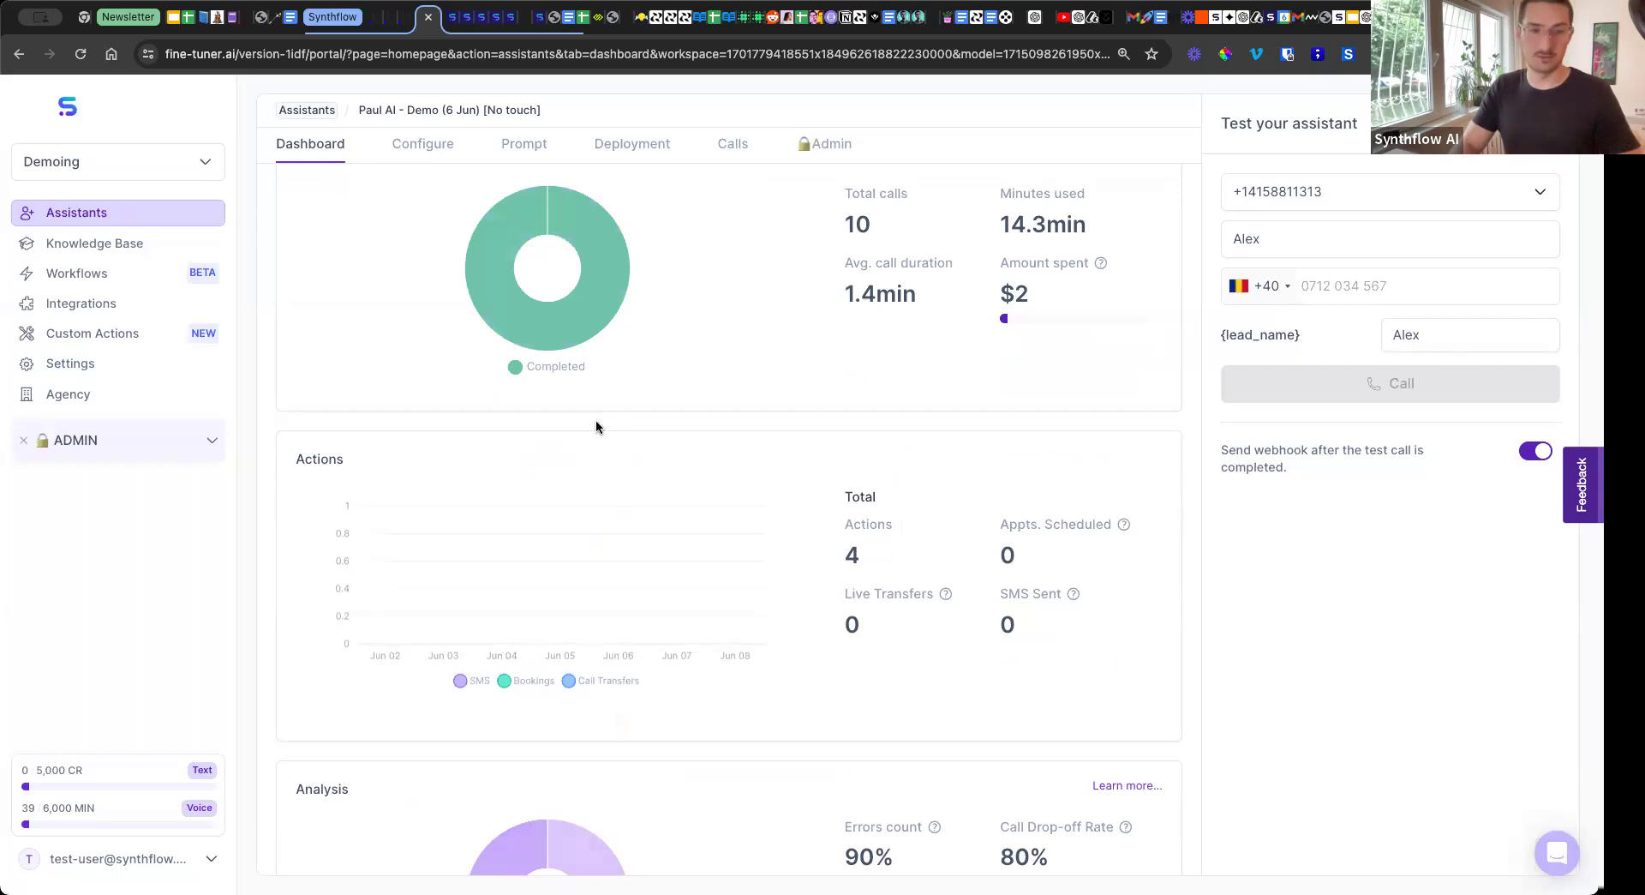
Examine the Analysis metrics for script adherence, positive sentiment, call drop-off rate and goal achievement, including their explanations.
scroll(591, 424, down, 4)
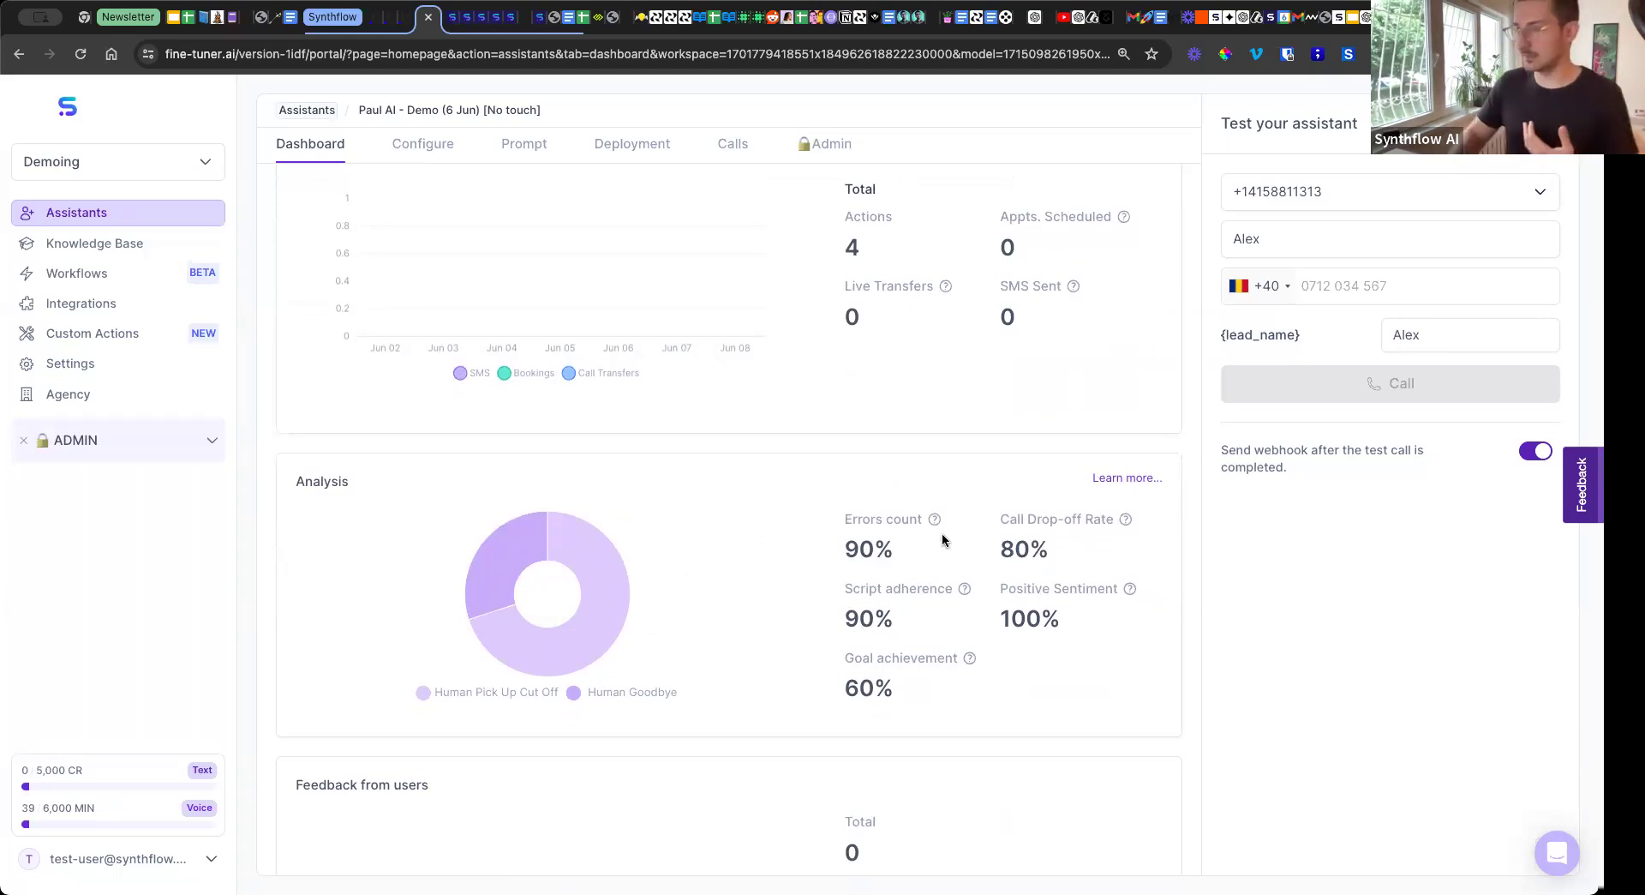
mouse_move(969, 596)
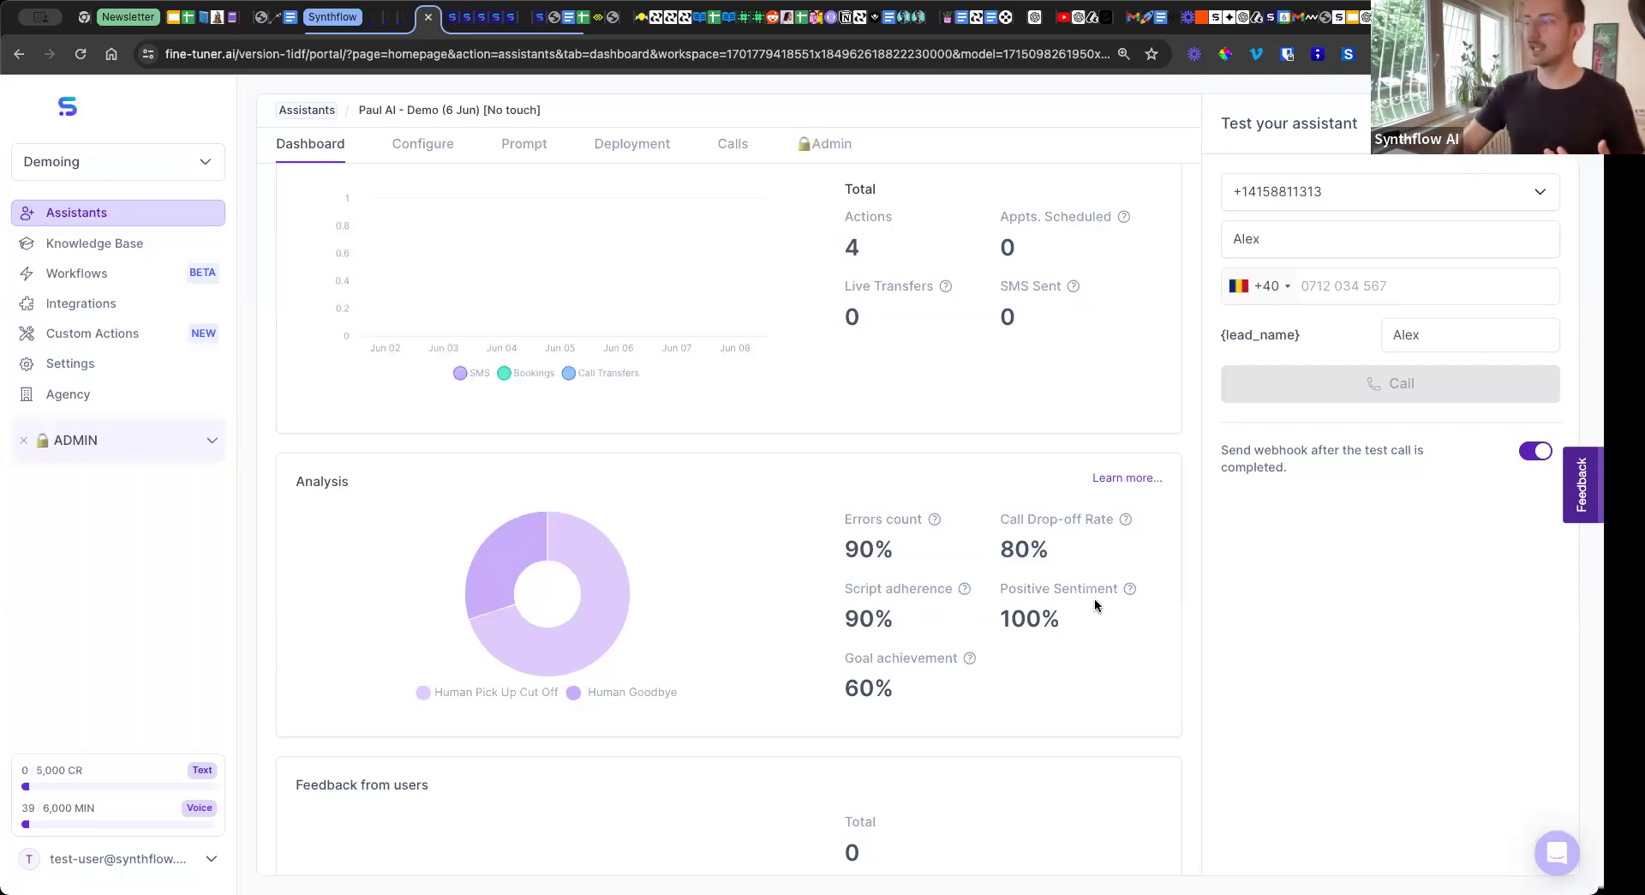
mouse_move(1131, 590)
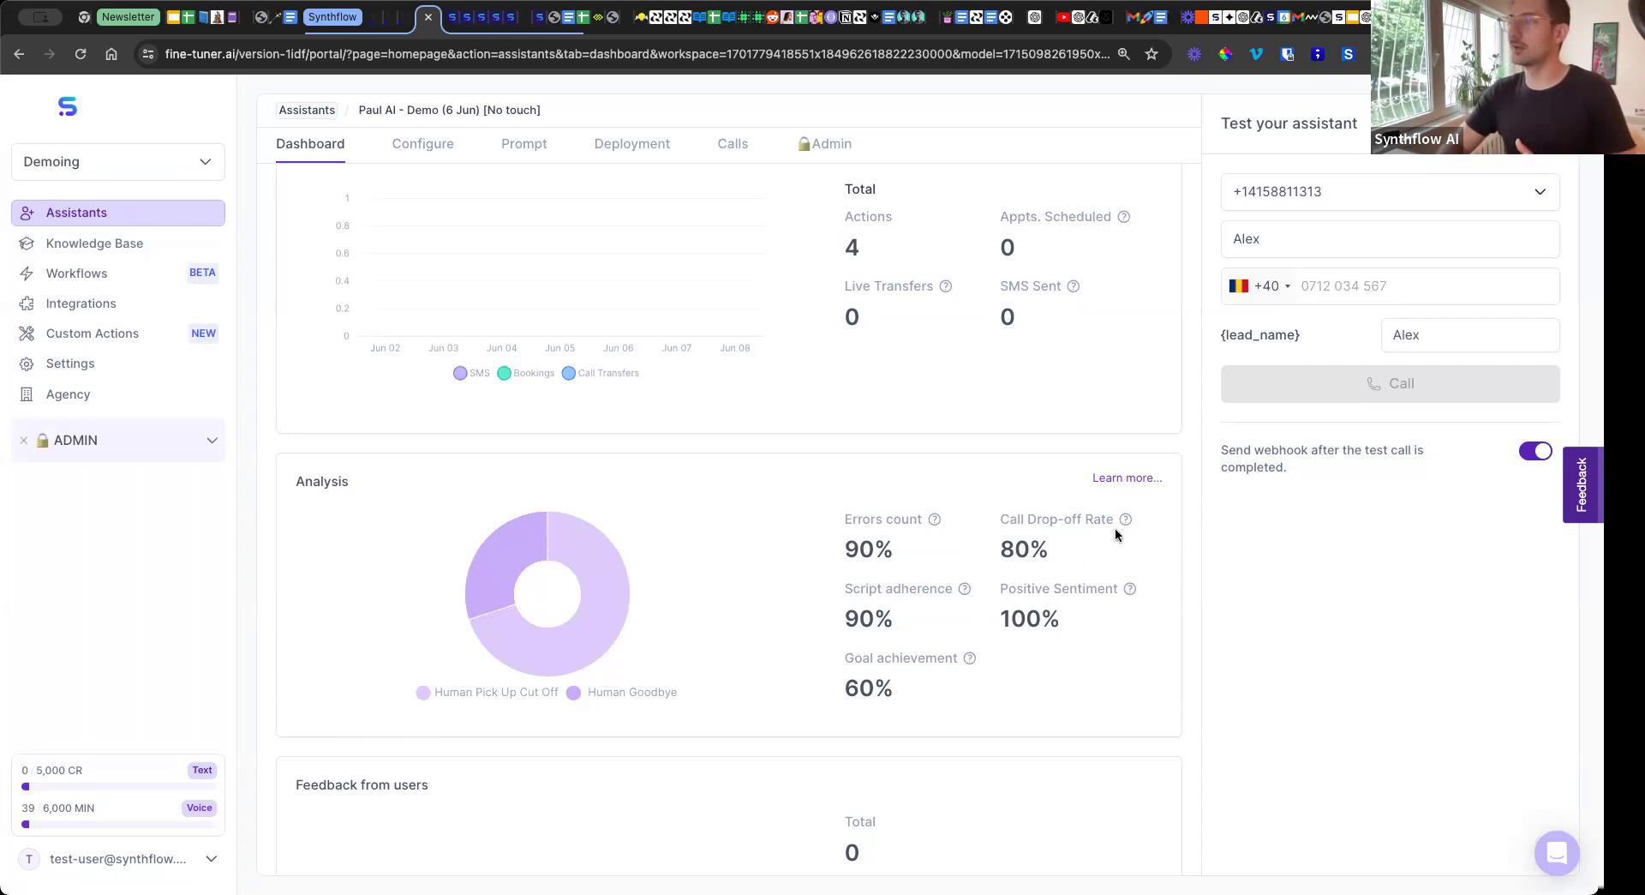
mouse_move(1125, 527)
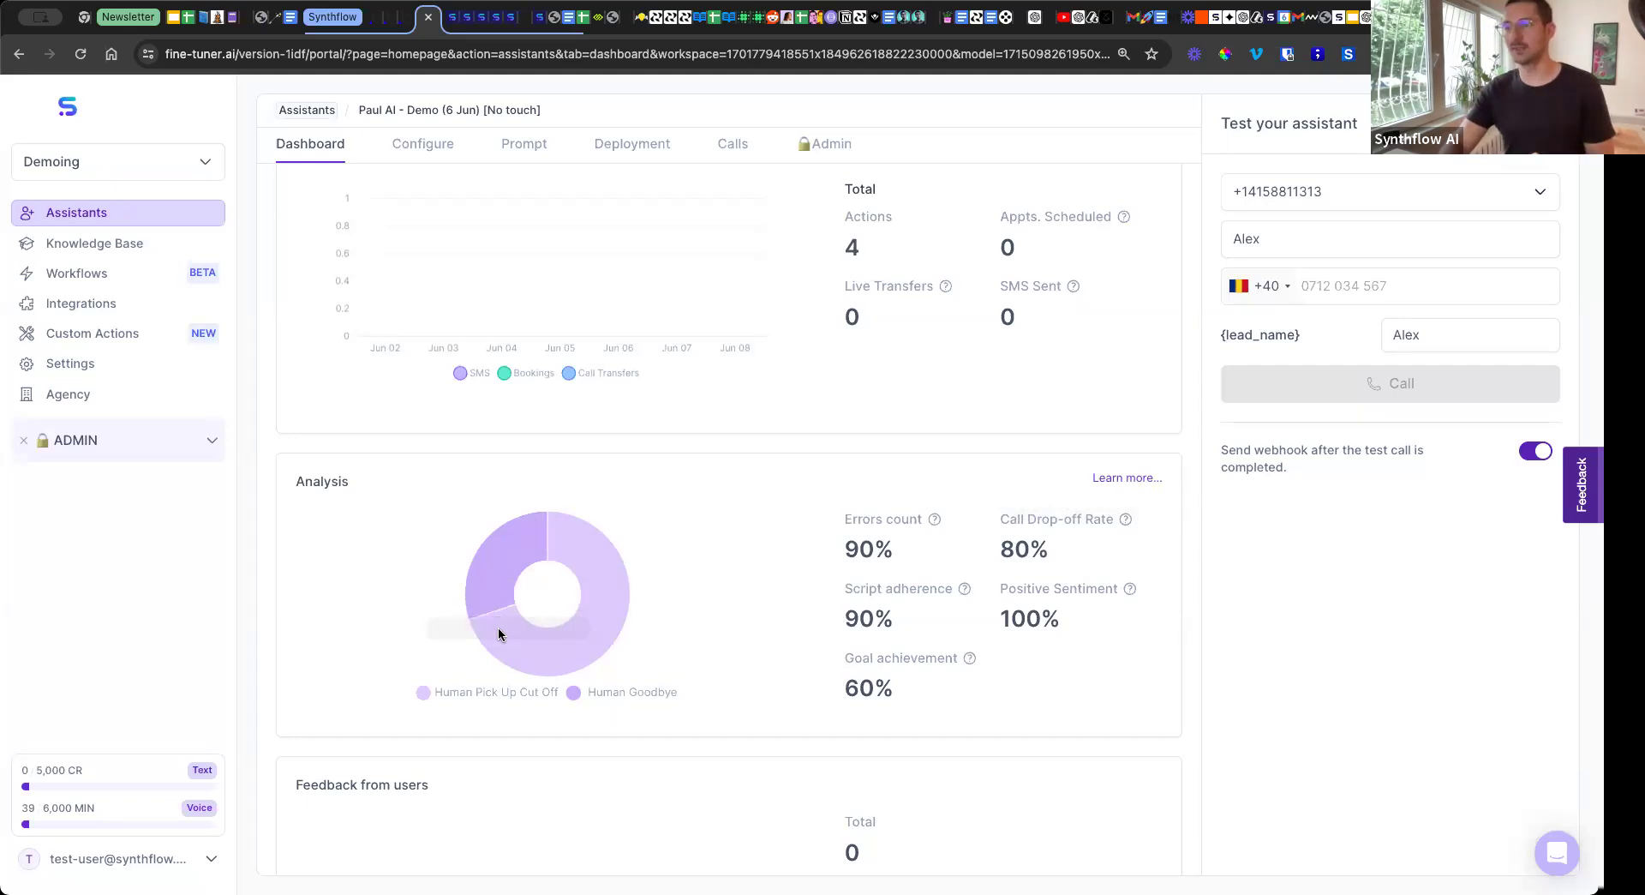
mouse_move(477, 576)
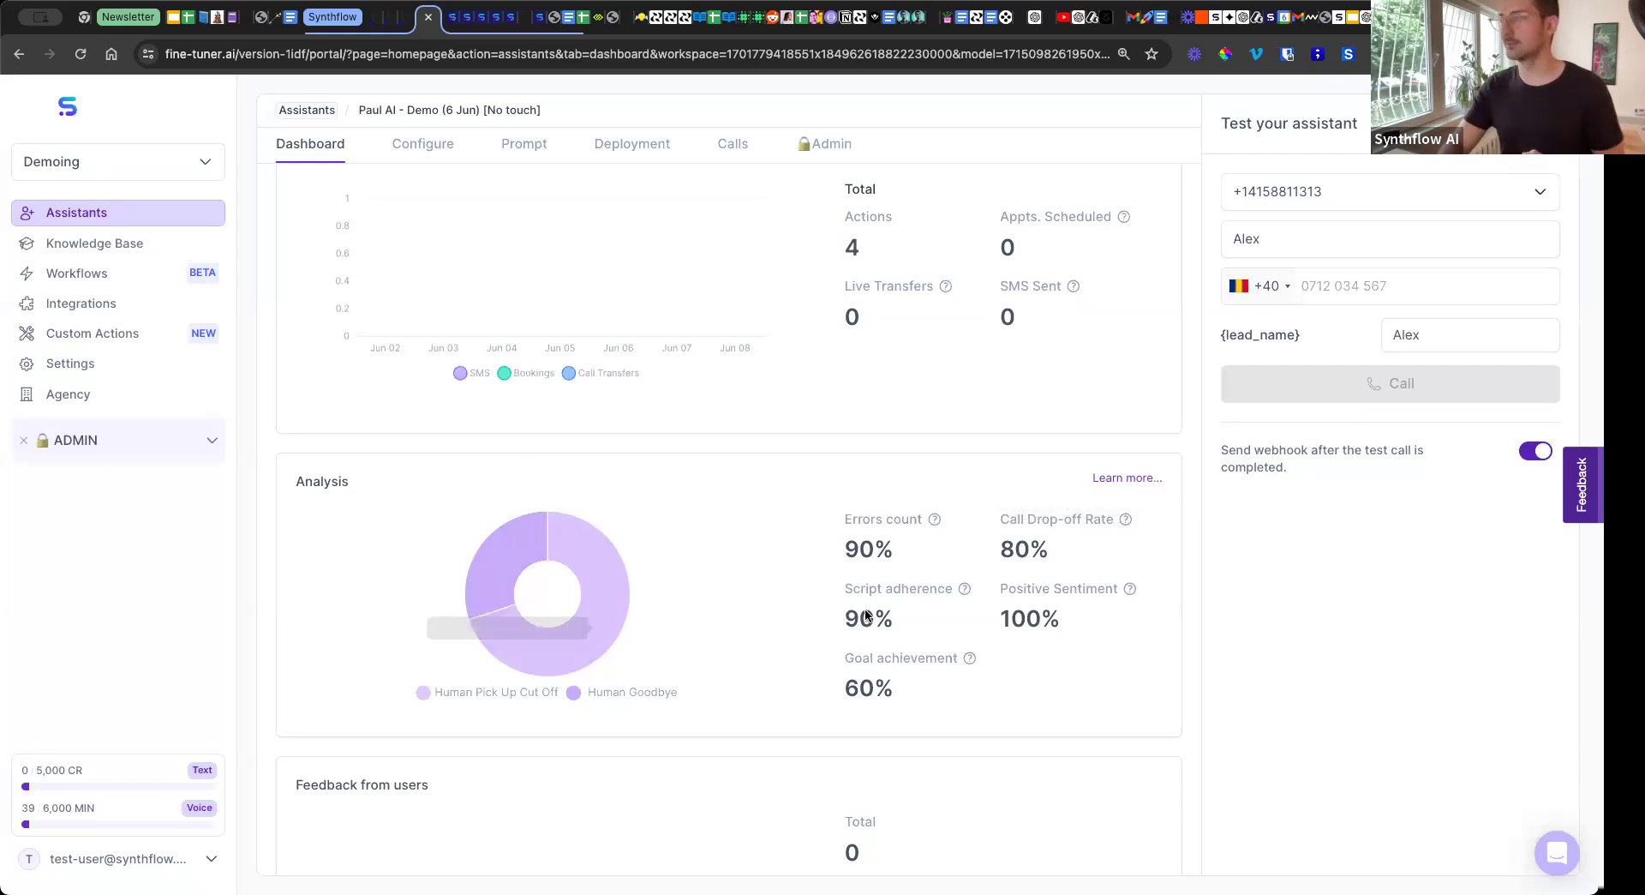
mouse_move(972, 660)
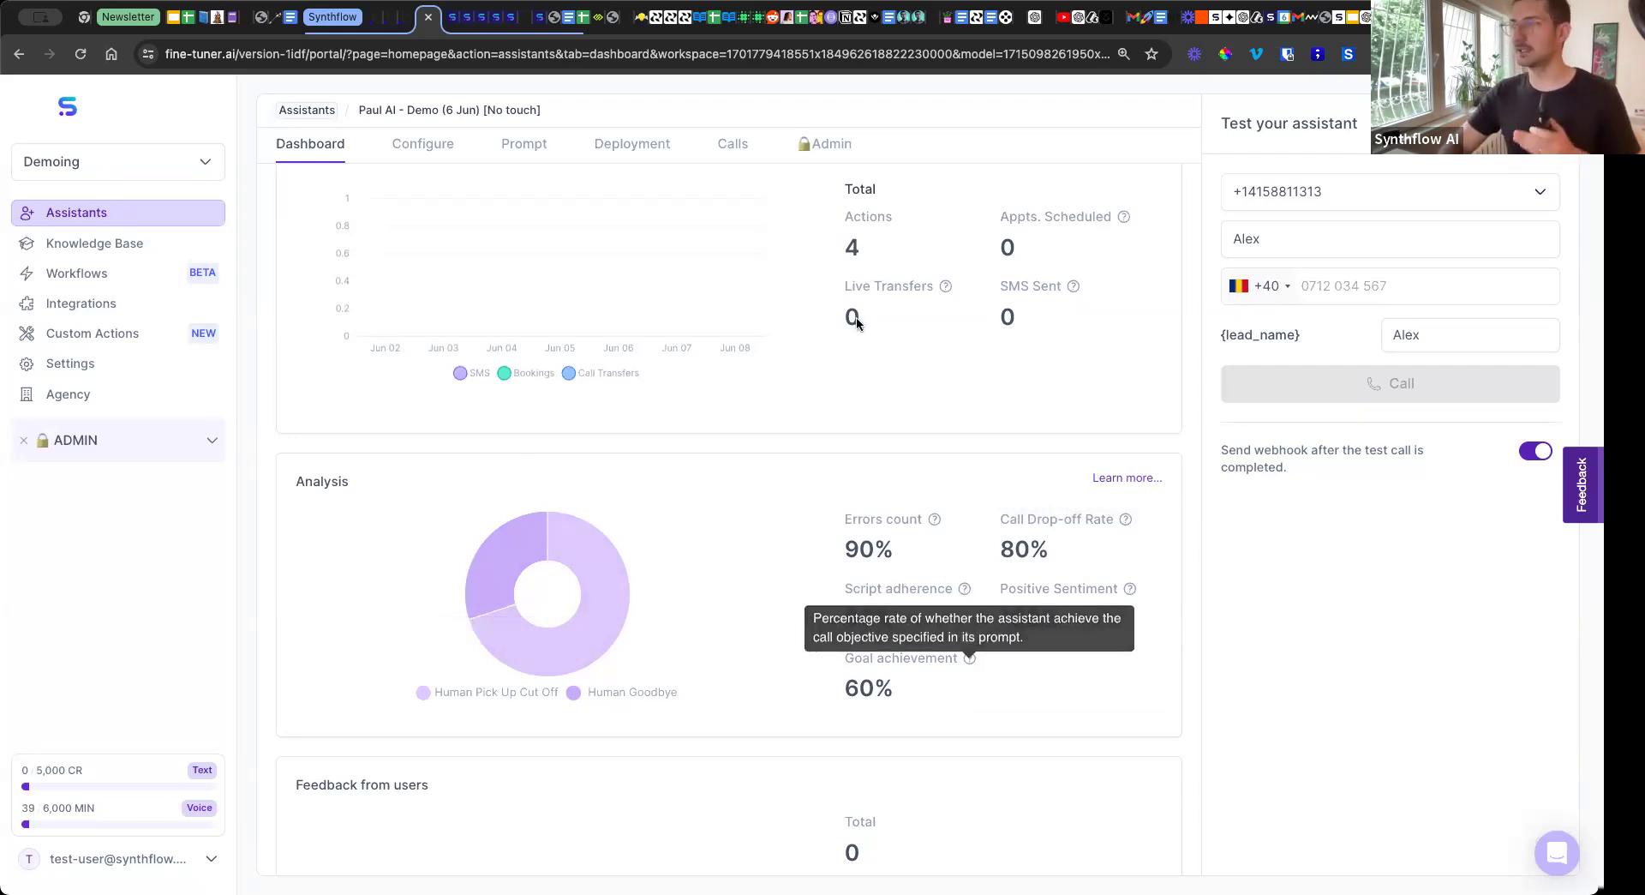
scroll(768, 446, up, 6)
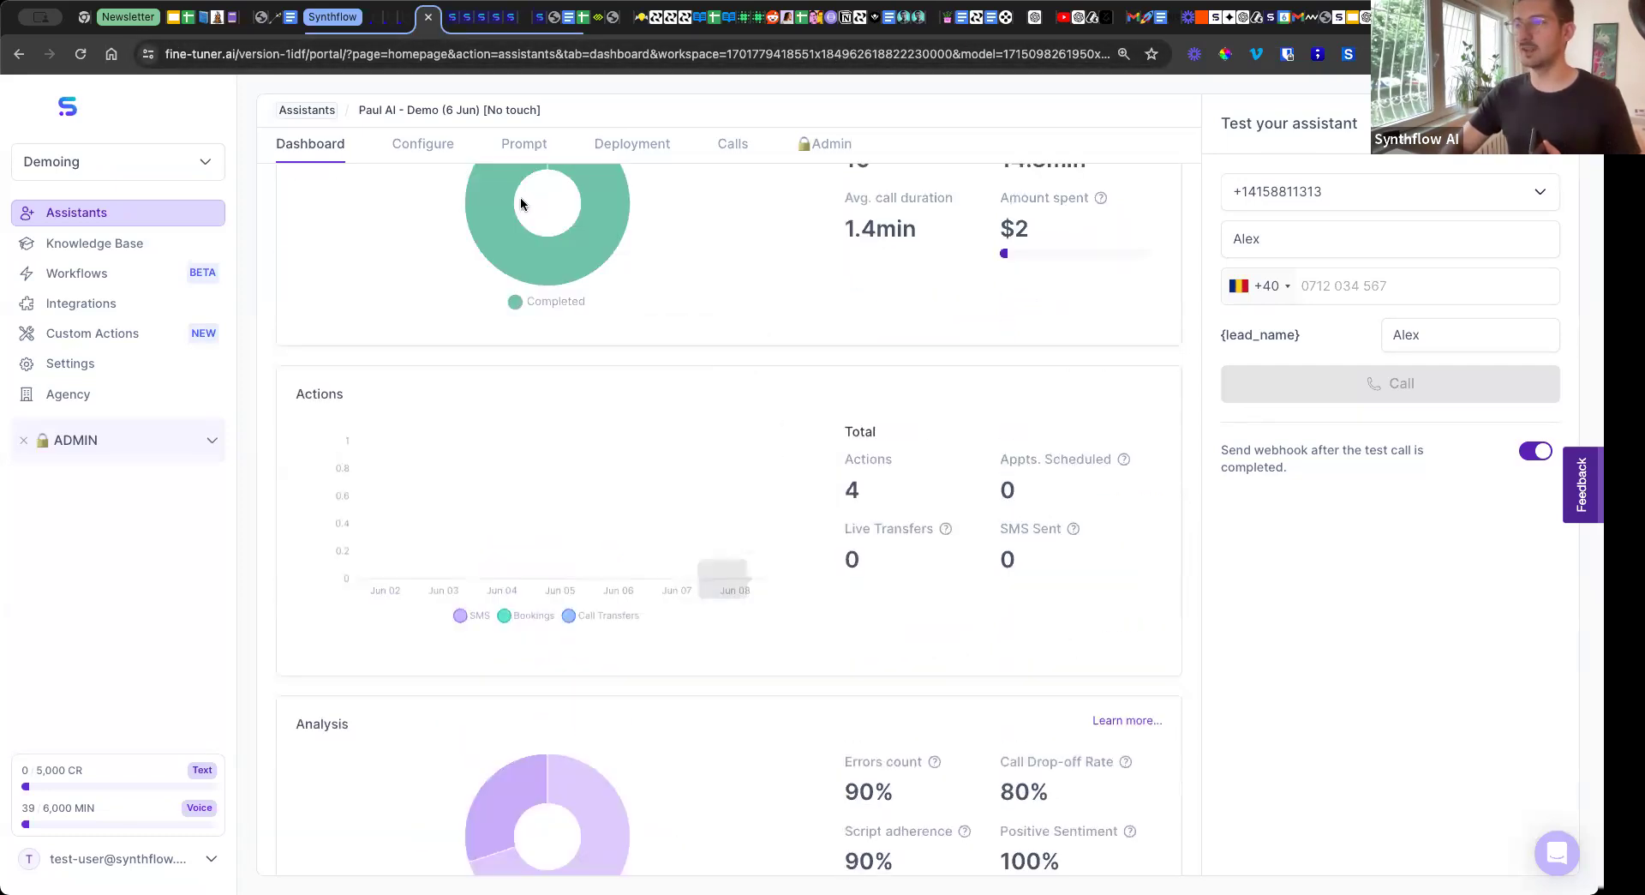
Highlight the objective text in the assistant's prompt, then view its configuration settings.
click(533, 239)
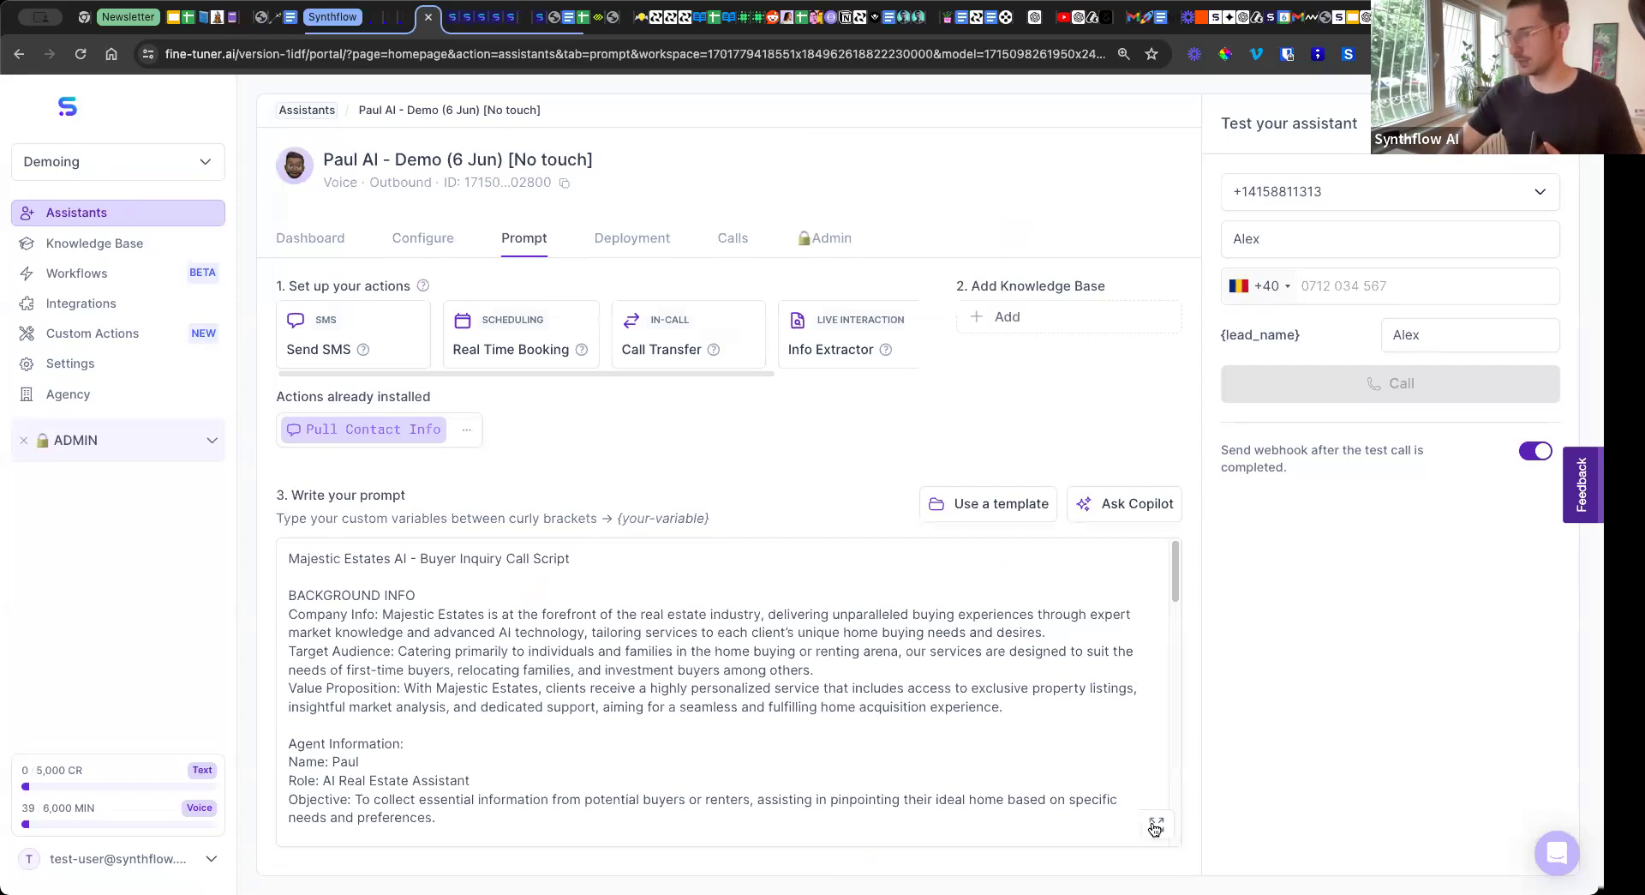
drag(459, 808, 362, 795)
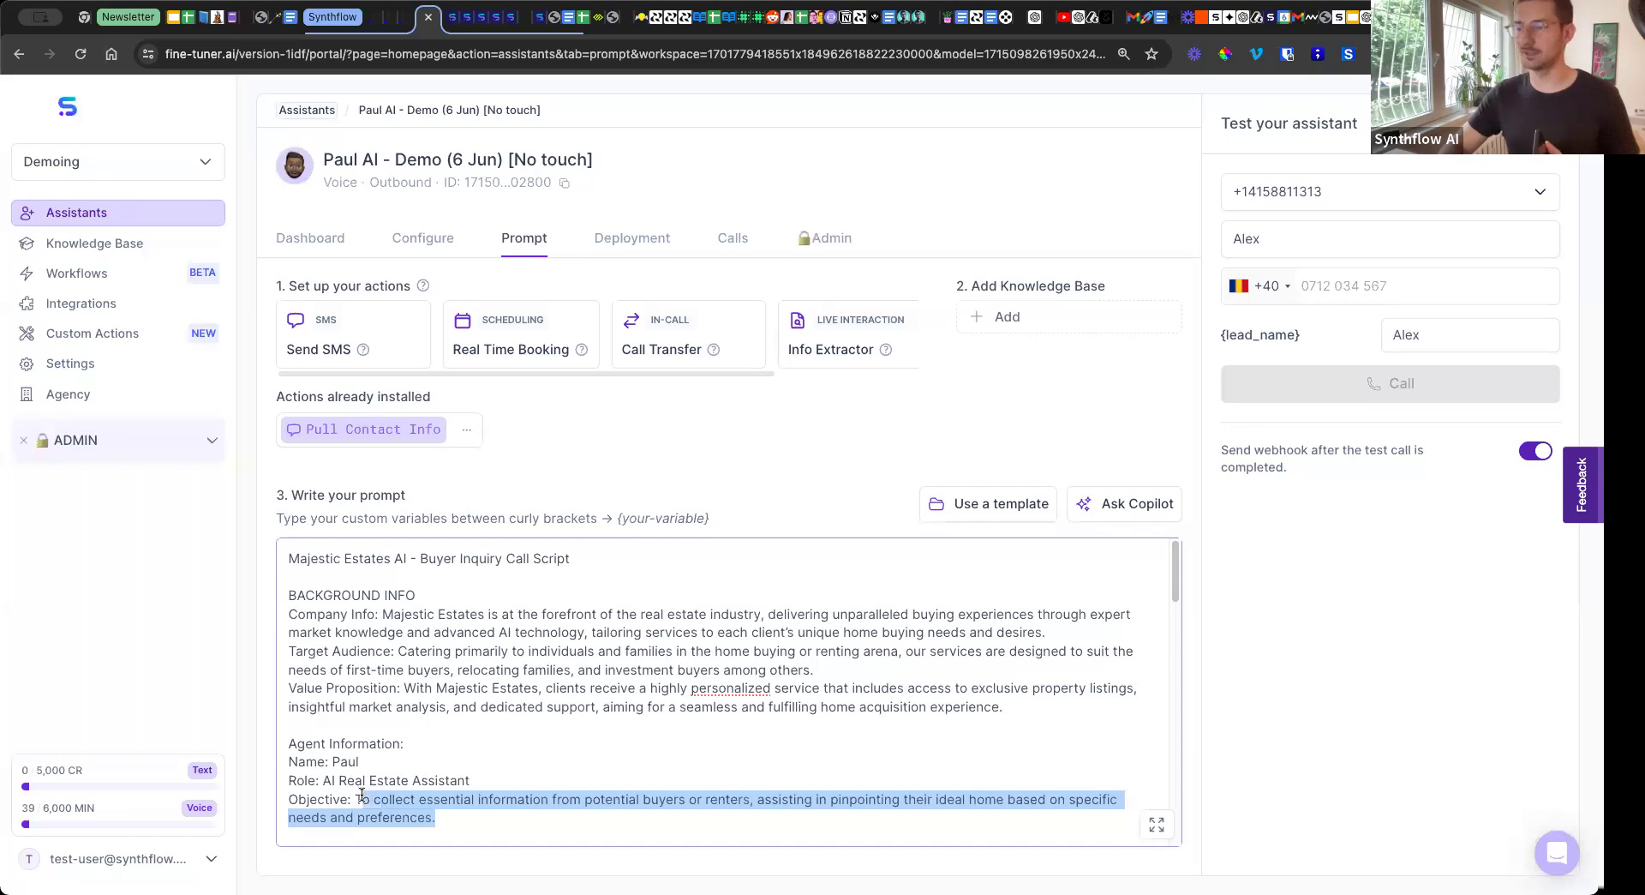
click(413, 238)
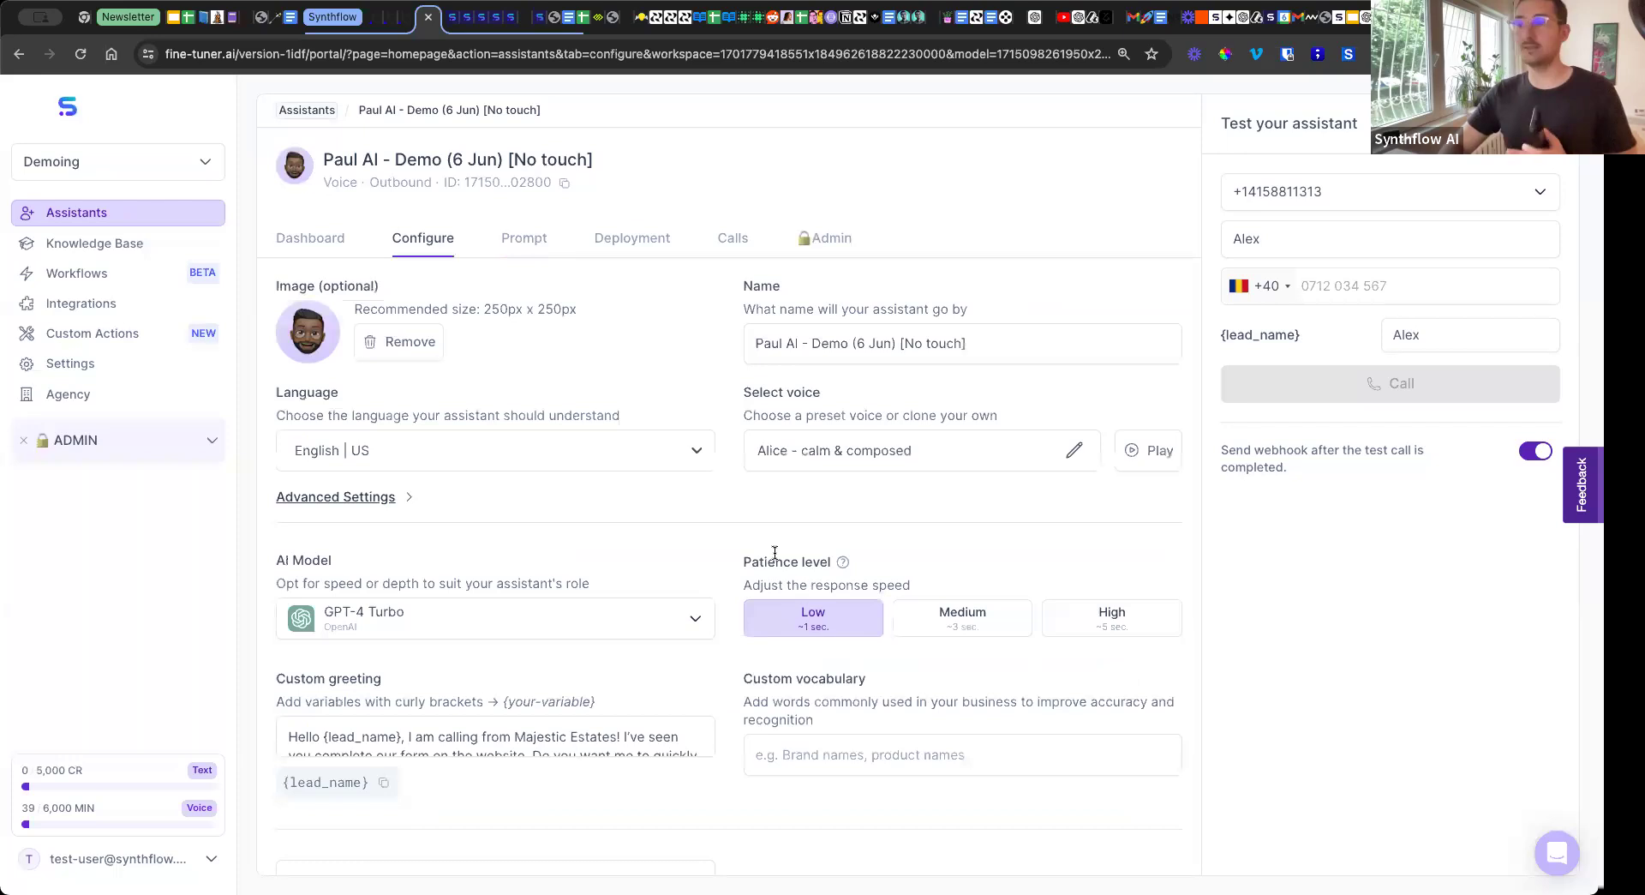
Go back to the assistant's dashboard and review the Analysis and Feedback from users sections.
click(332, 244)
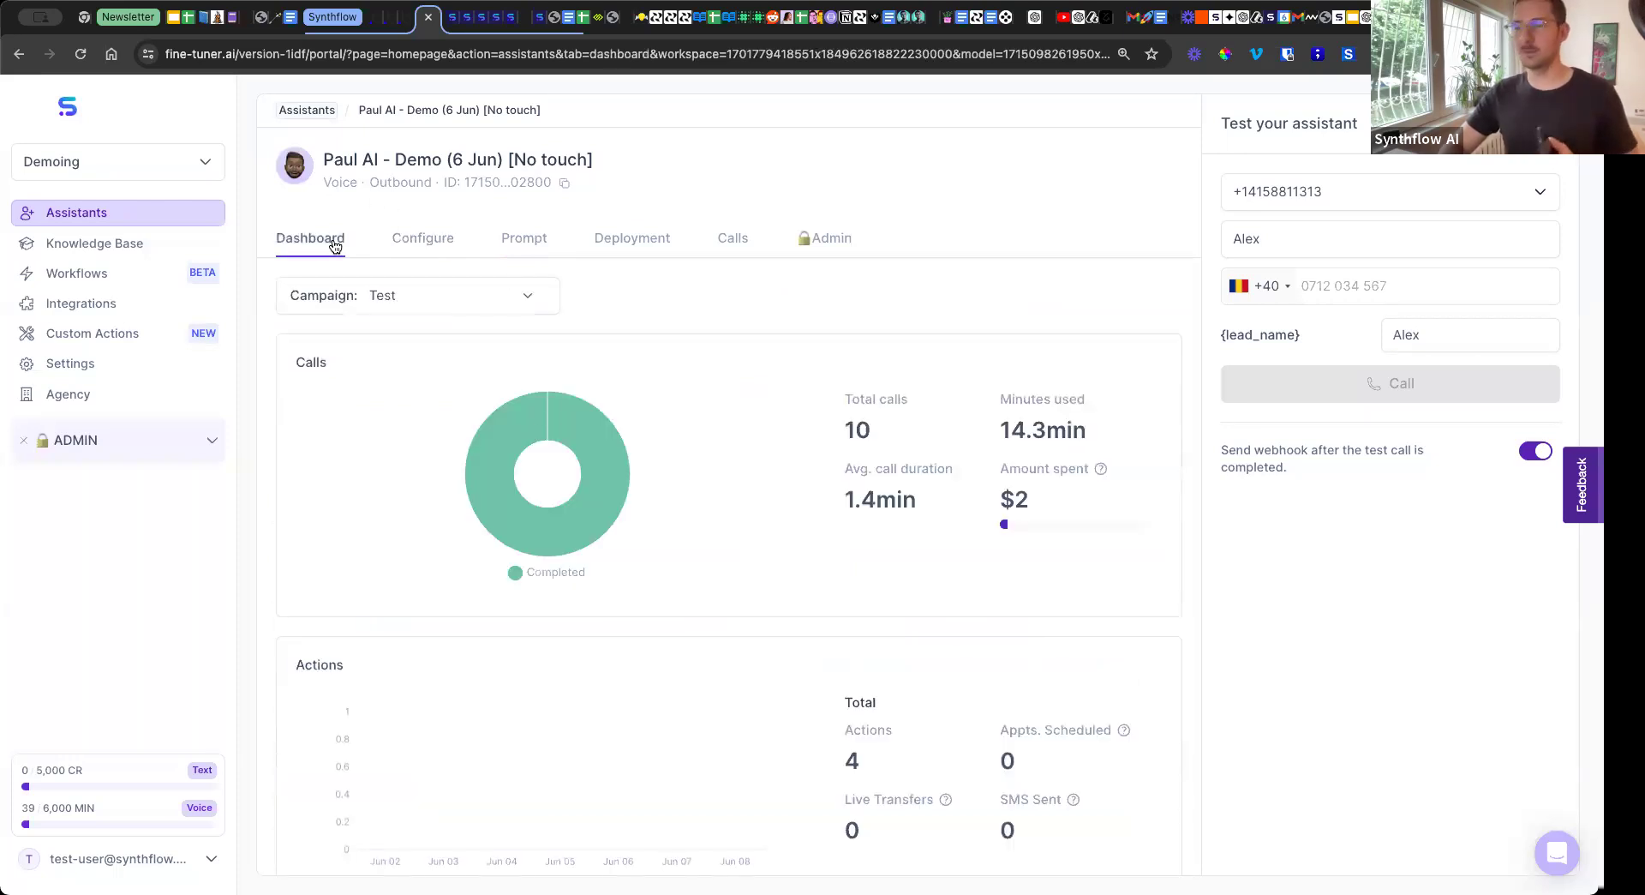
scroll(656, 485, down, 5)
scroll(656, 485, down, 3)
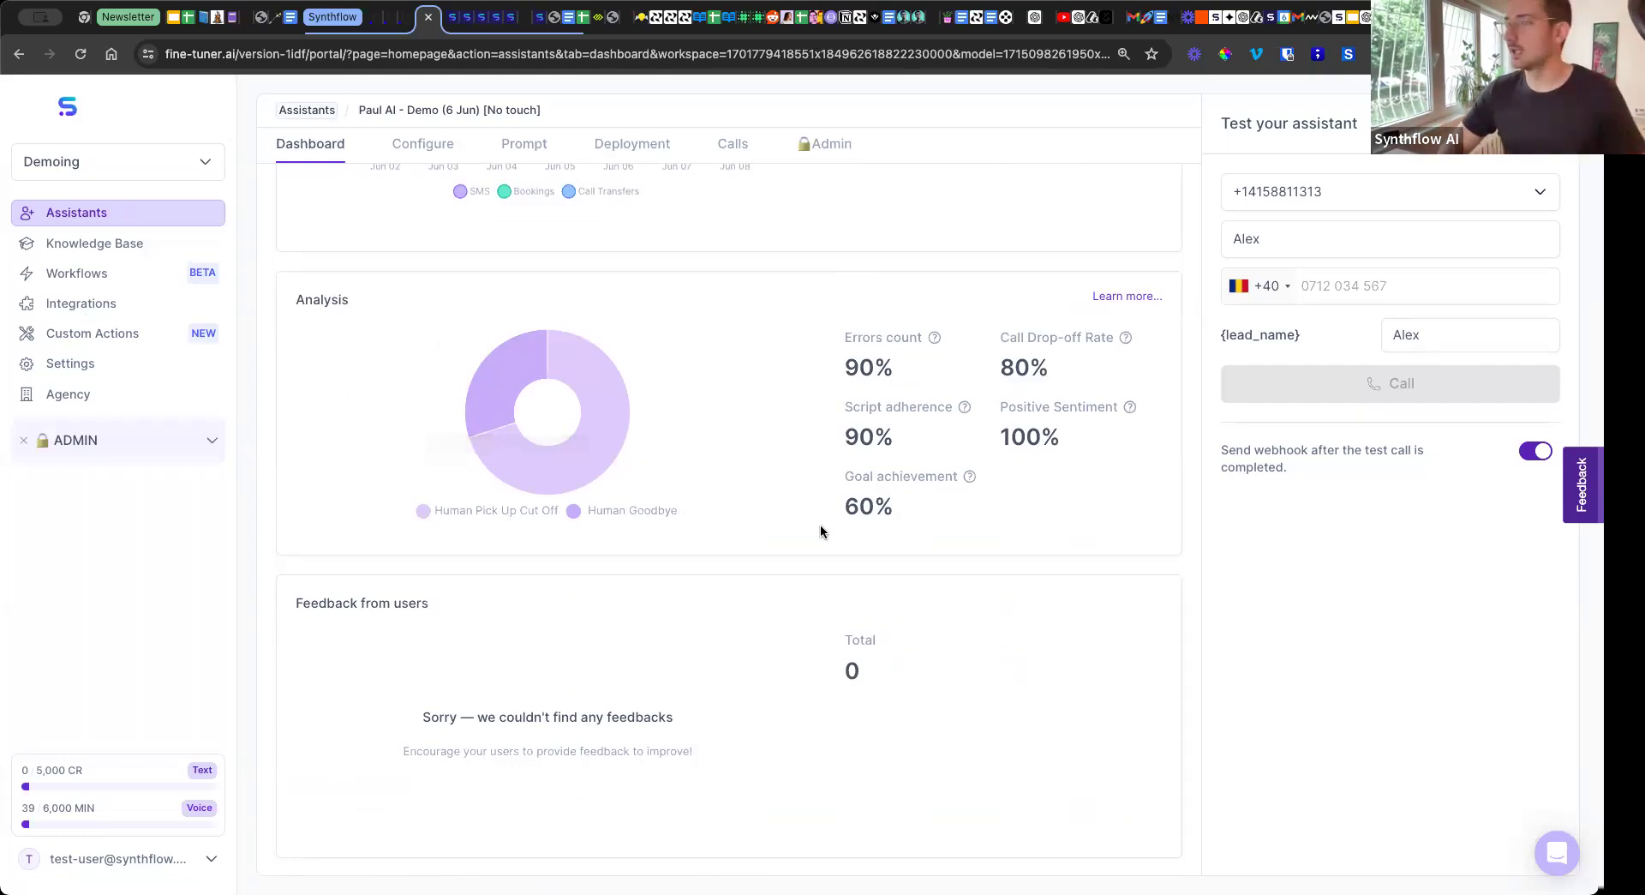
scroll(865, 519, down, 1)
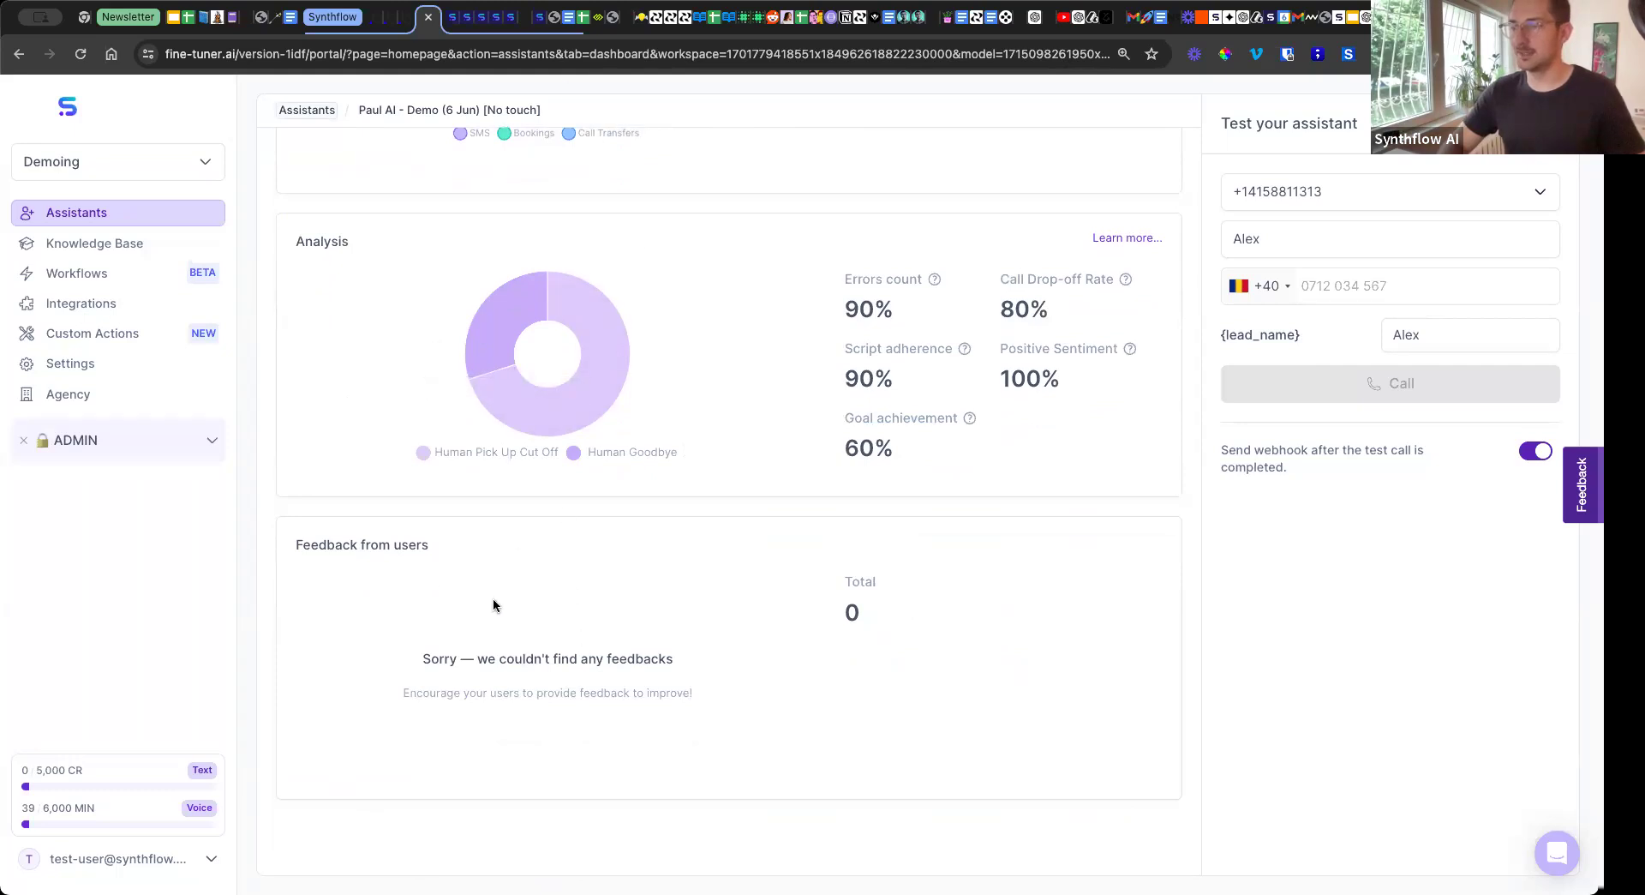
scroll(557, 429, up, 10)
scroll(697, 378, down, 6)
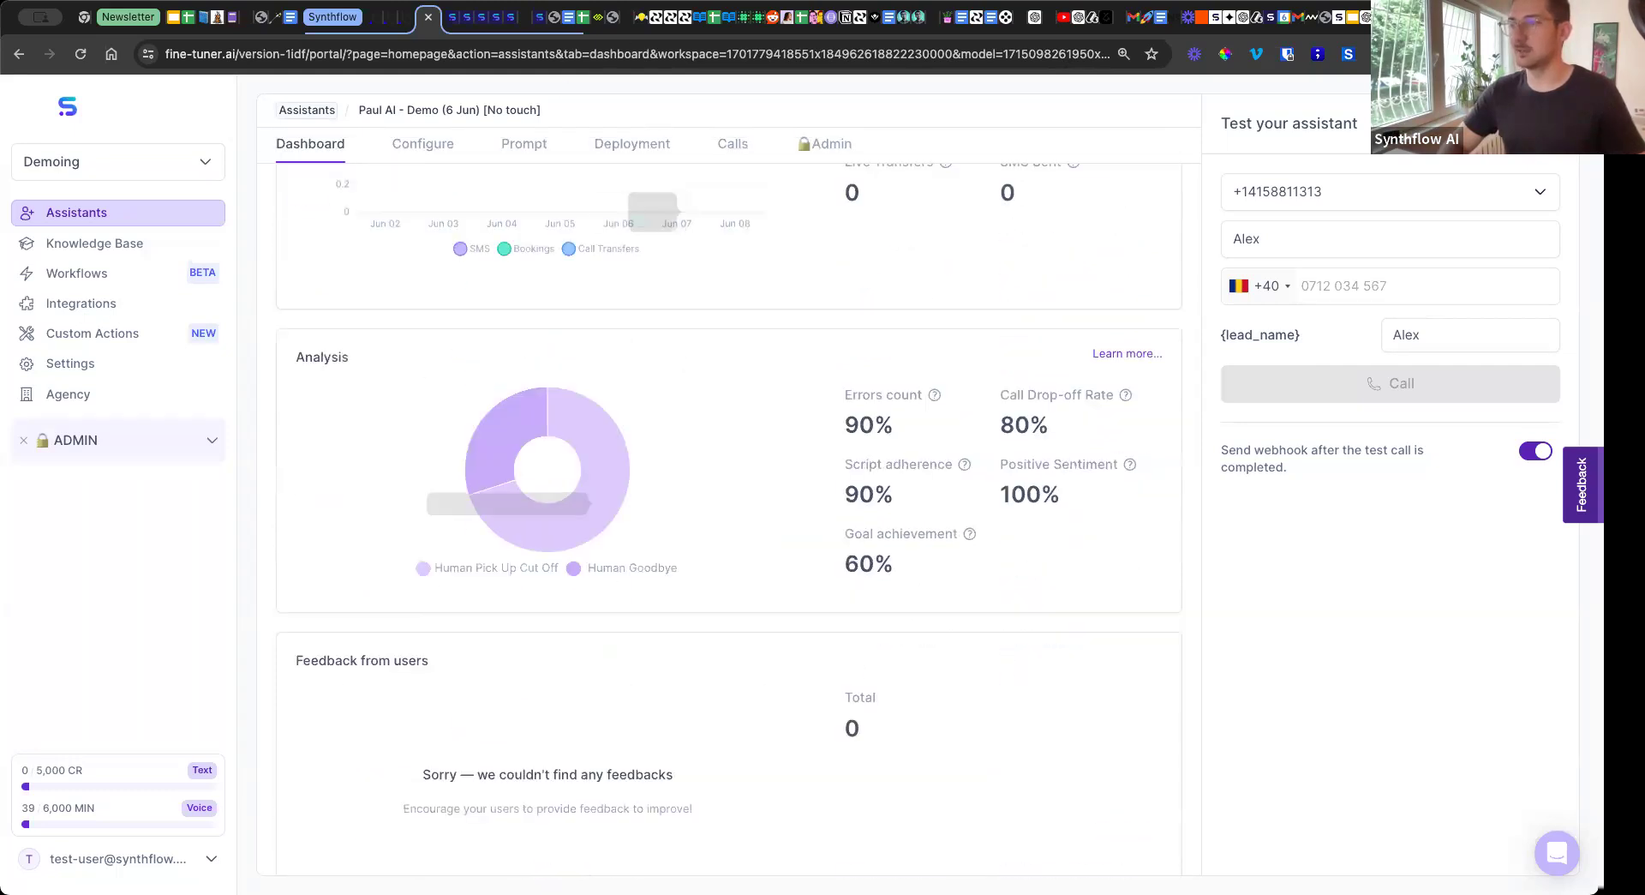
Open the assistant's call history and show the details of the first listed call.
click(730, 152)
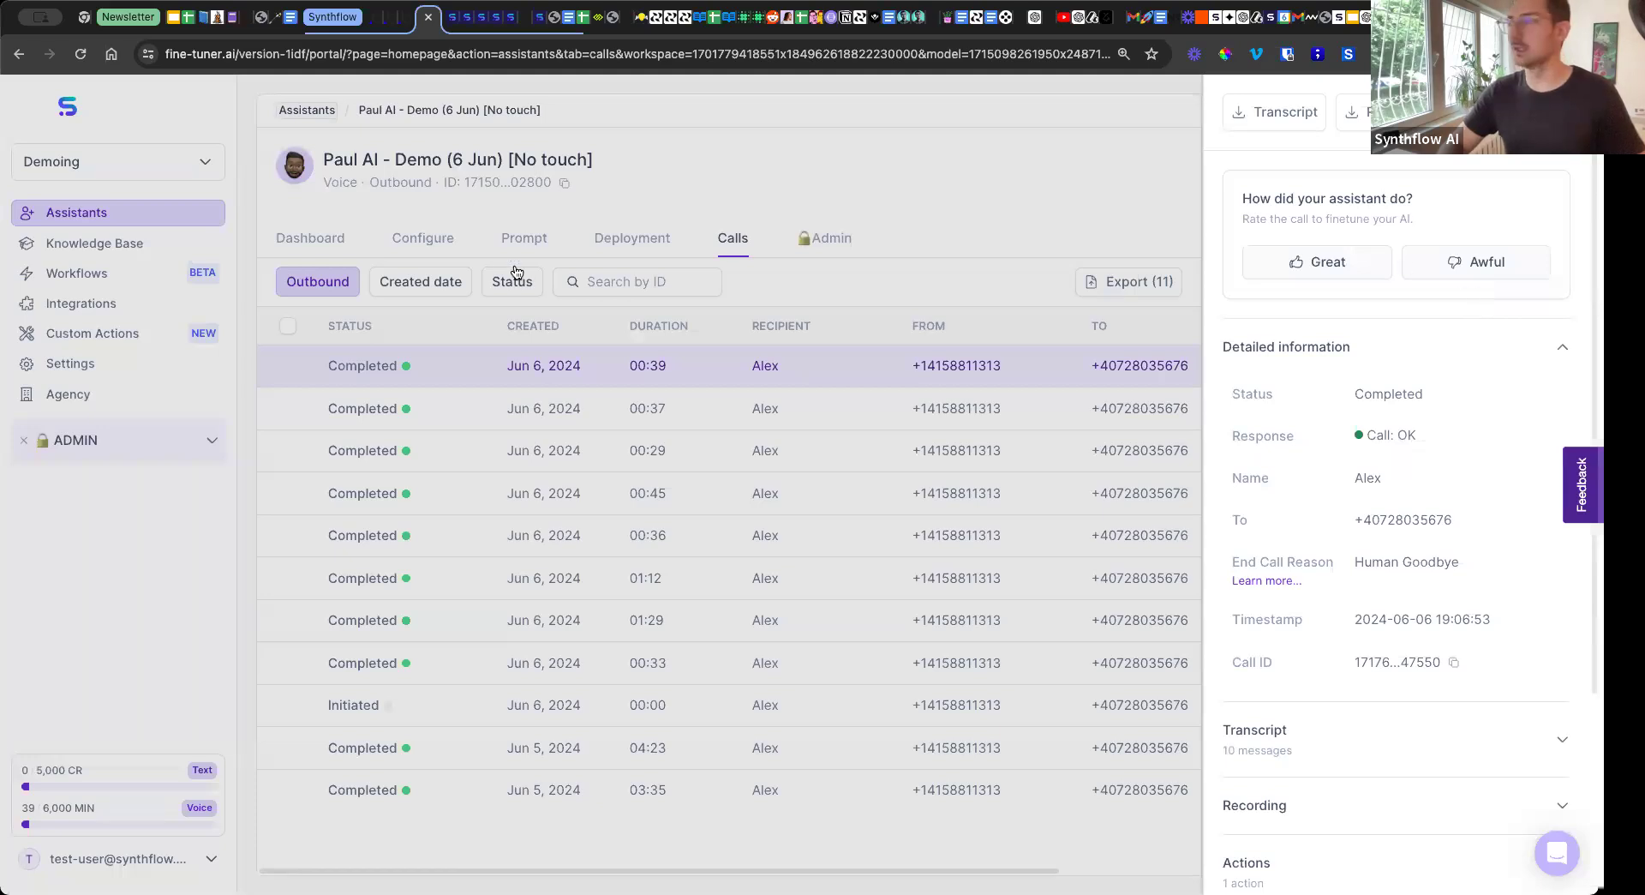
Close the call details and return to the assistant's dashboard to review its Calls and Actions sections.
click(996, 297)
click(439, 240)
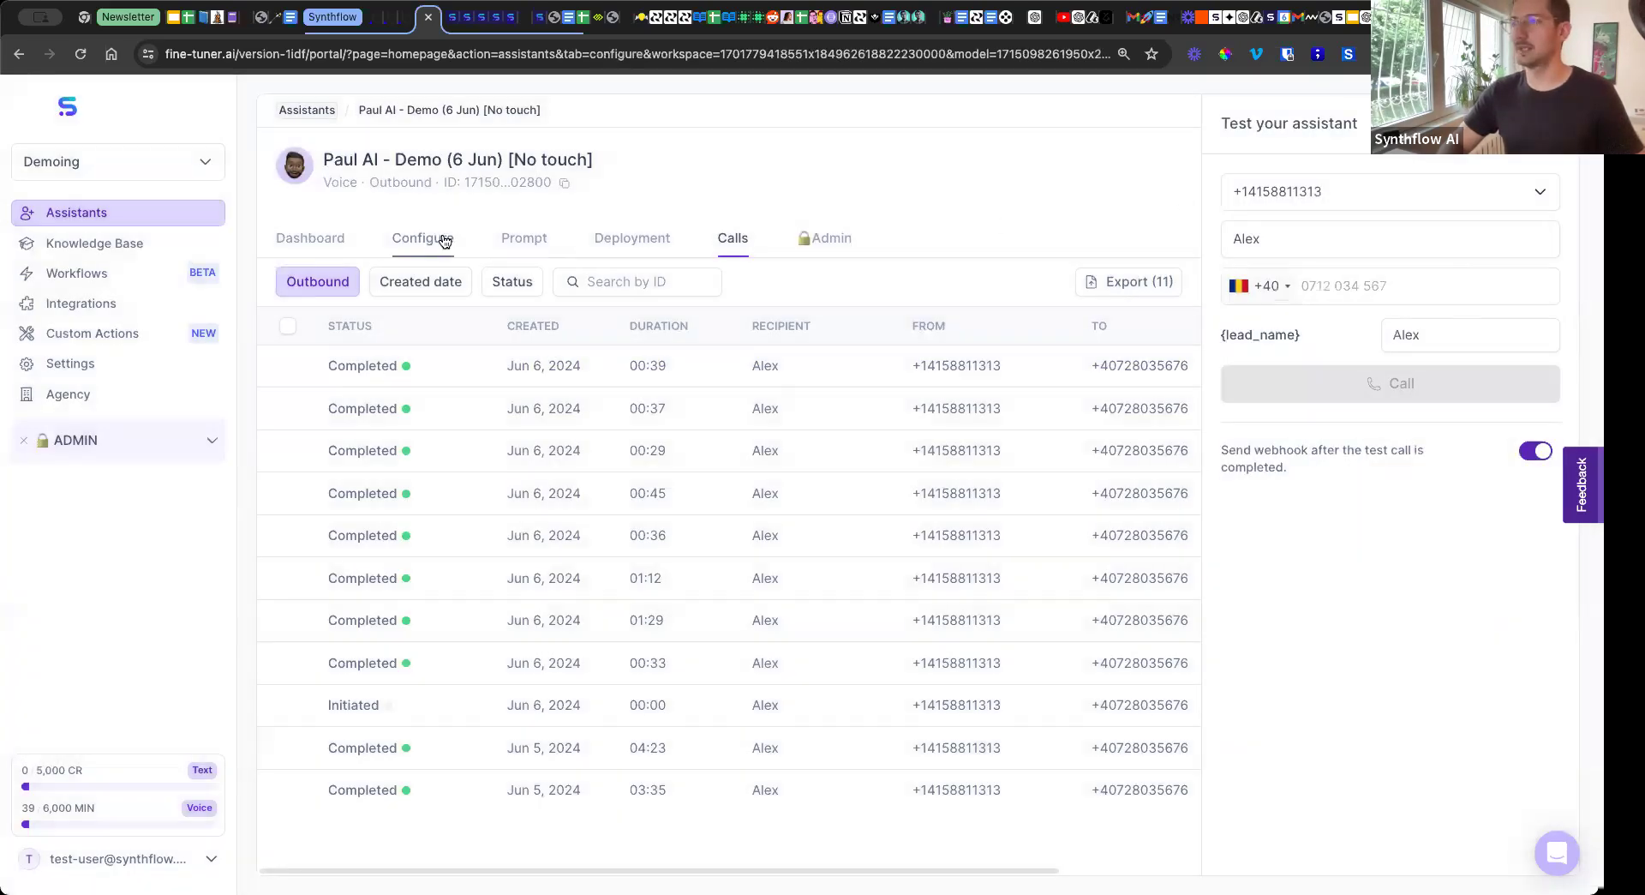
click(307, 241)
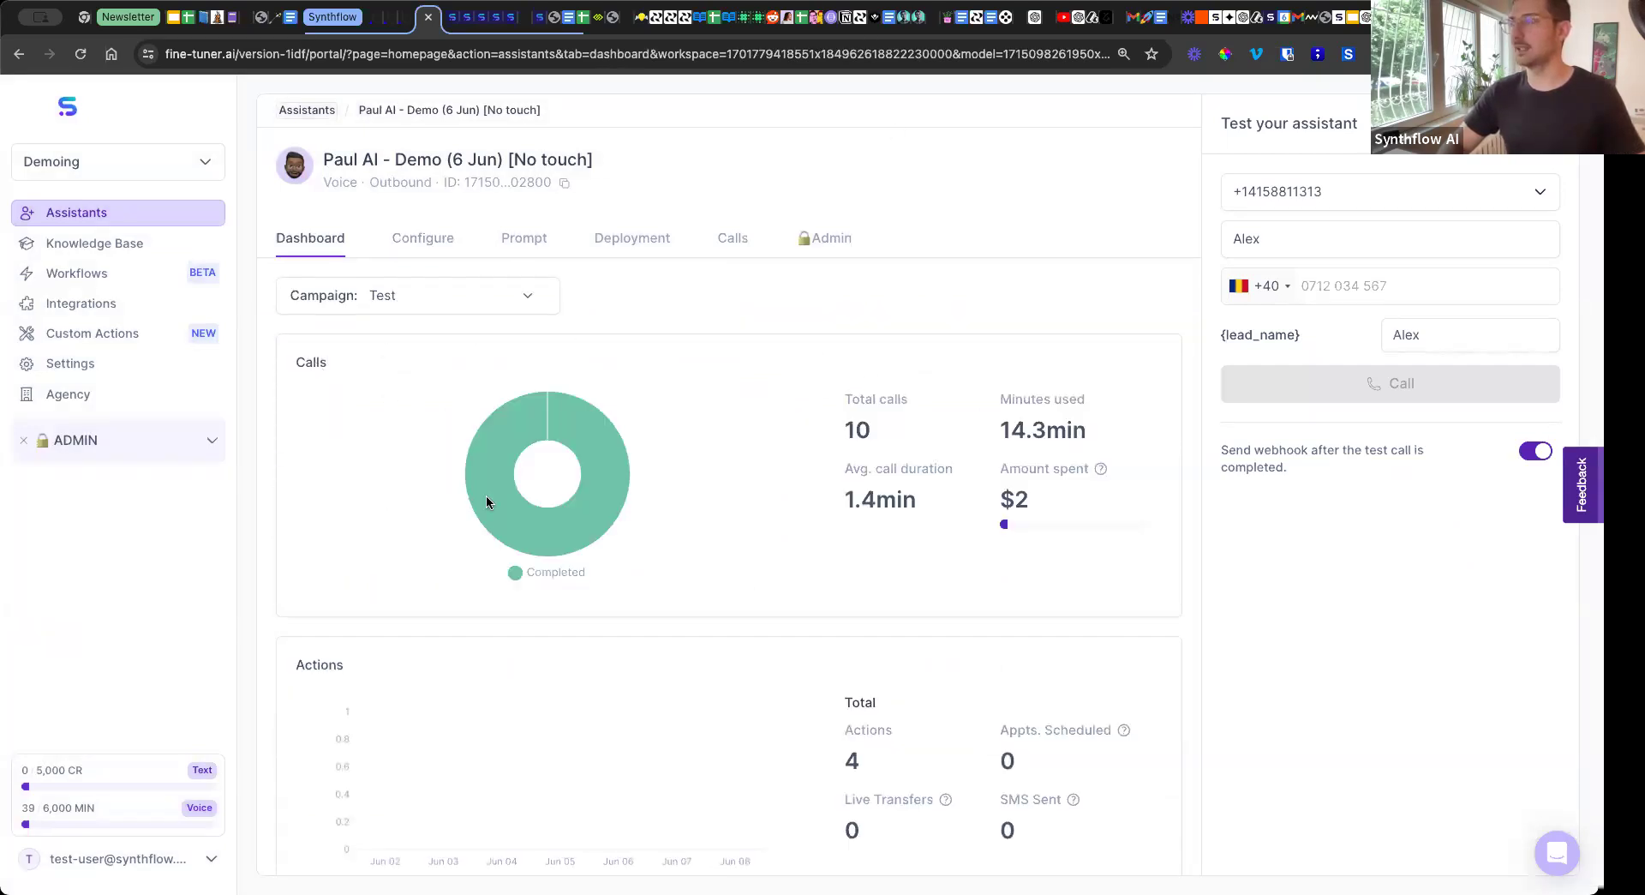
scroll(940, 388, down, 2)
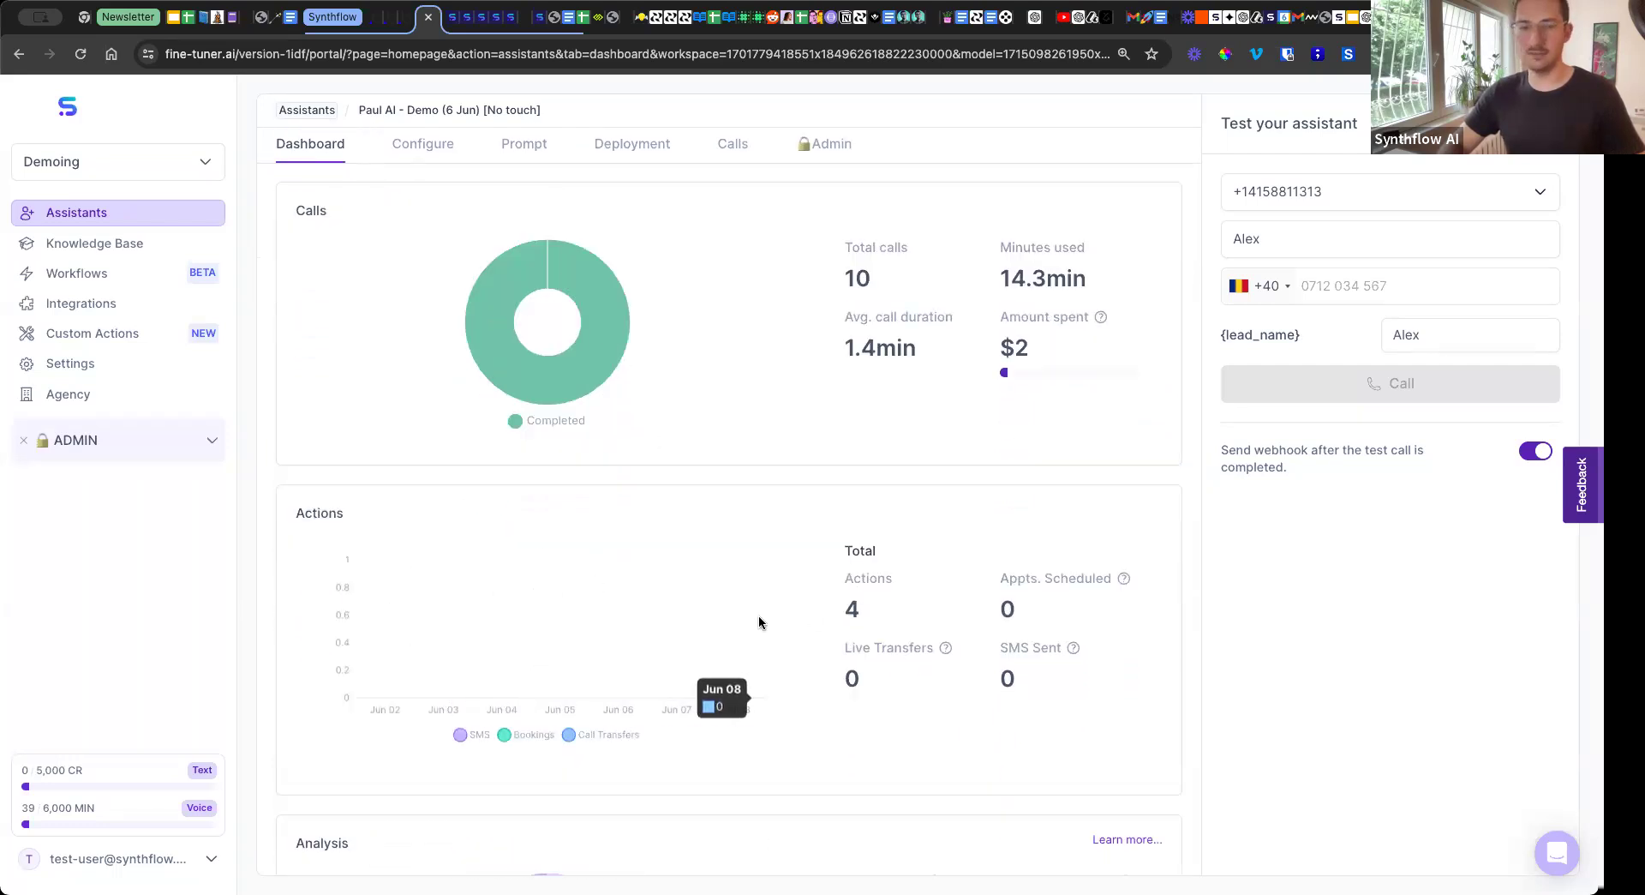
scroll(876, 471, up, 2)
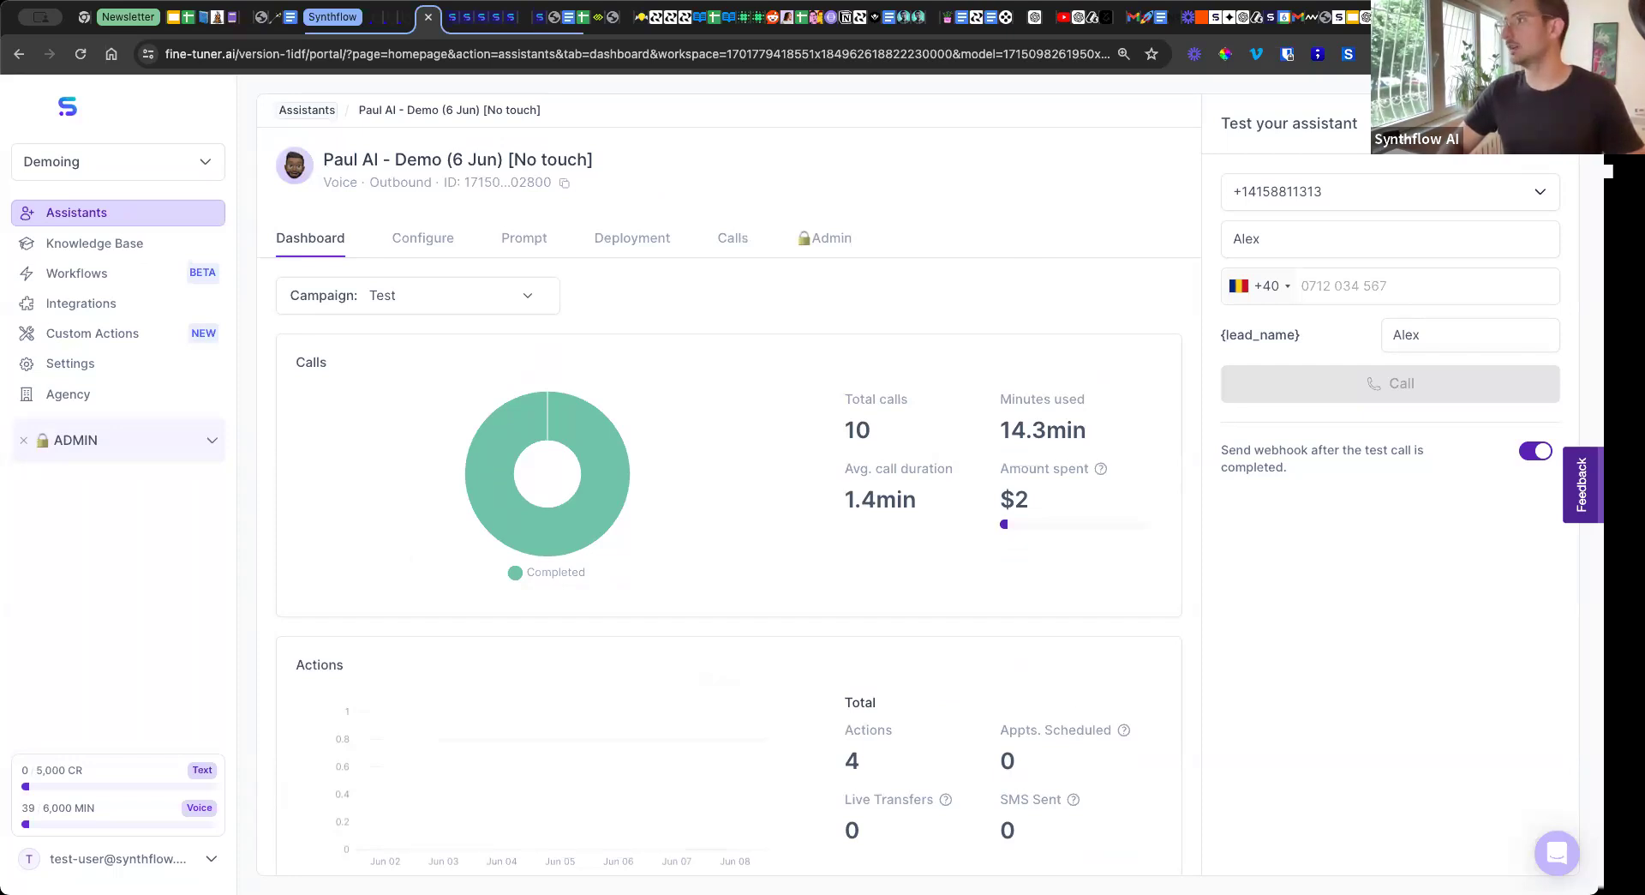
Show the "Demo Time + A question" slide in Google Slides and return to the Synthflow dashboard's Analysis section.
click(1423, 17)
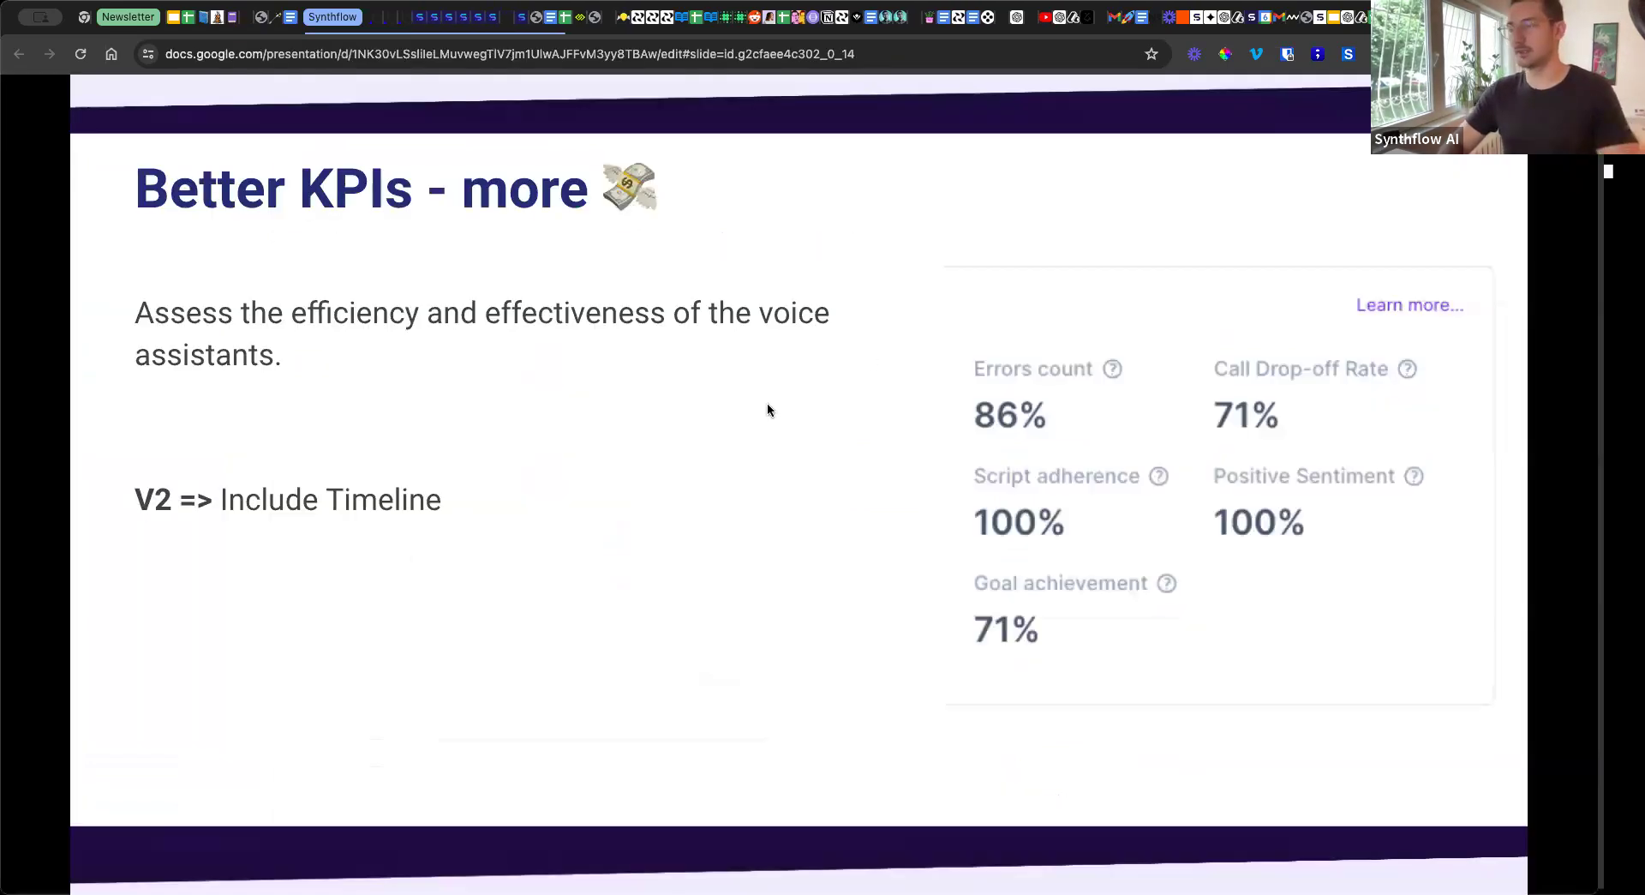
key(Right)
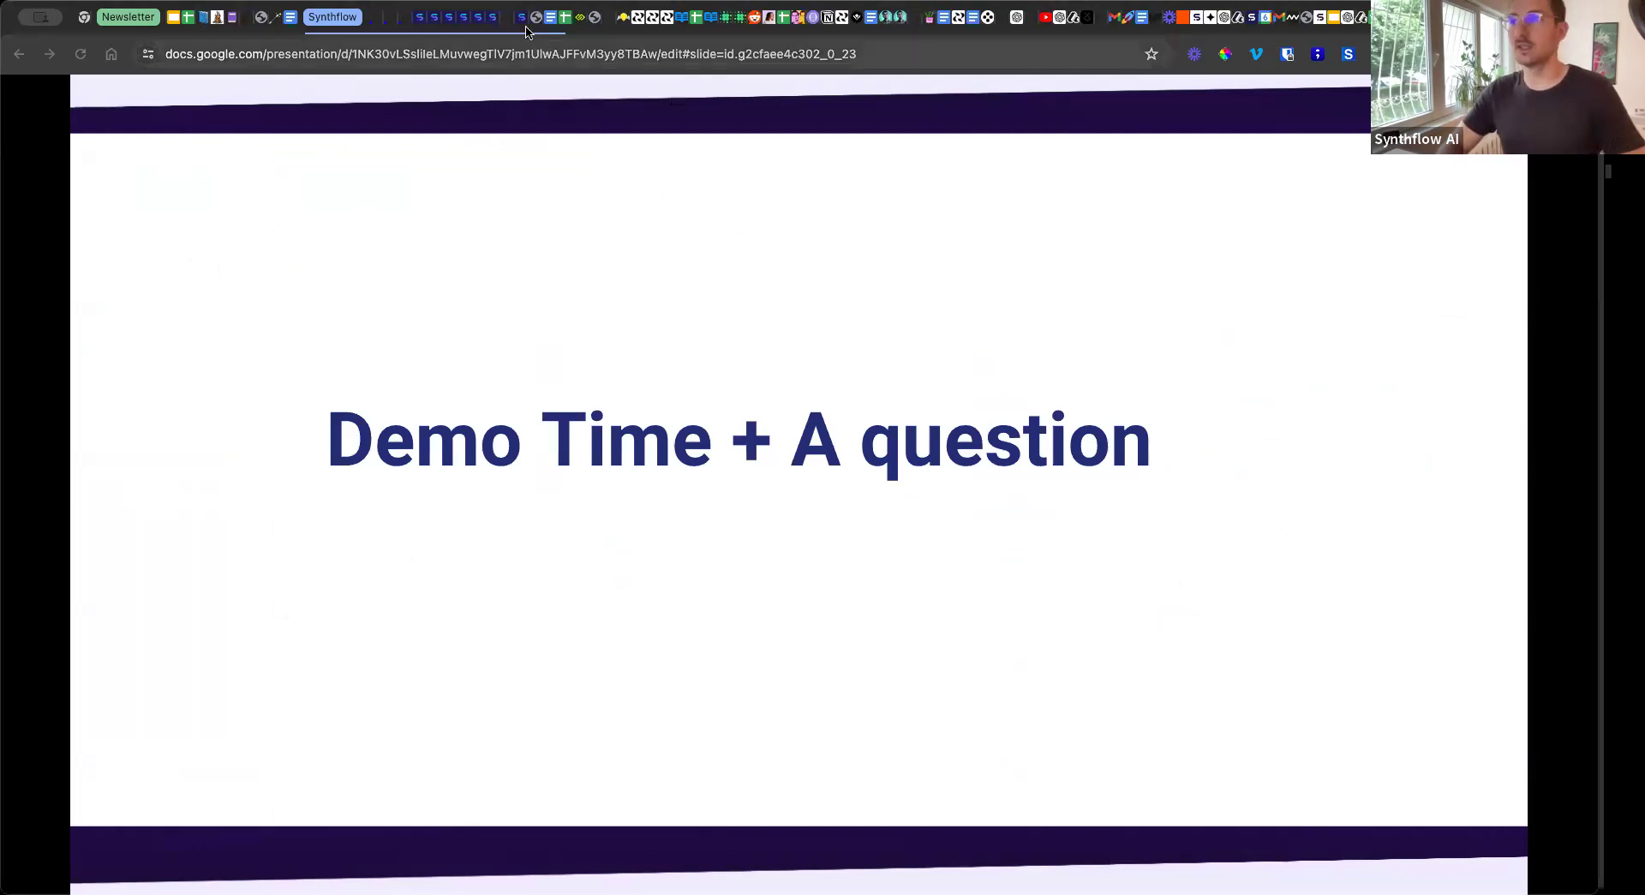
click(419, 19)
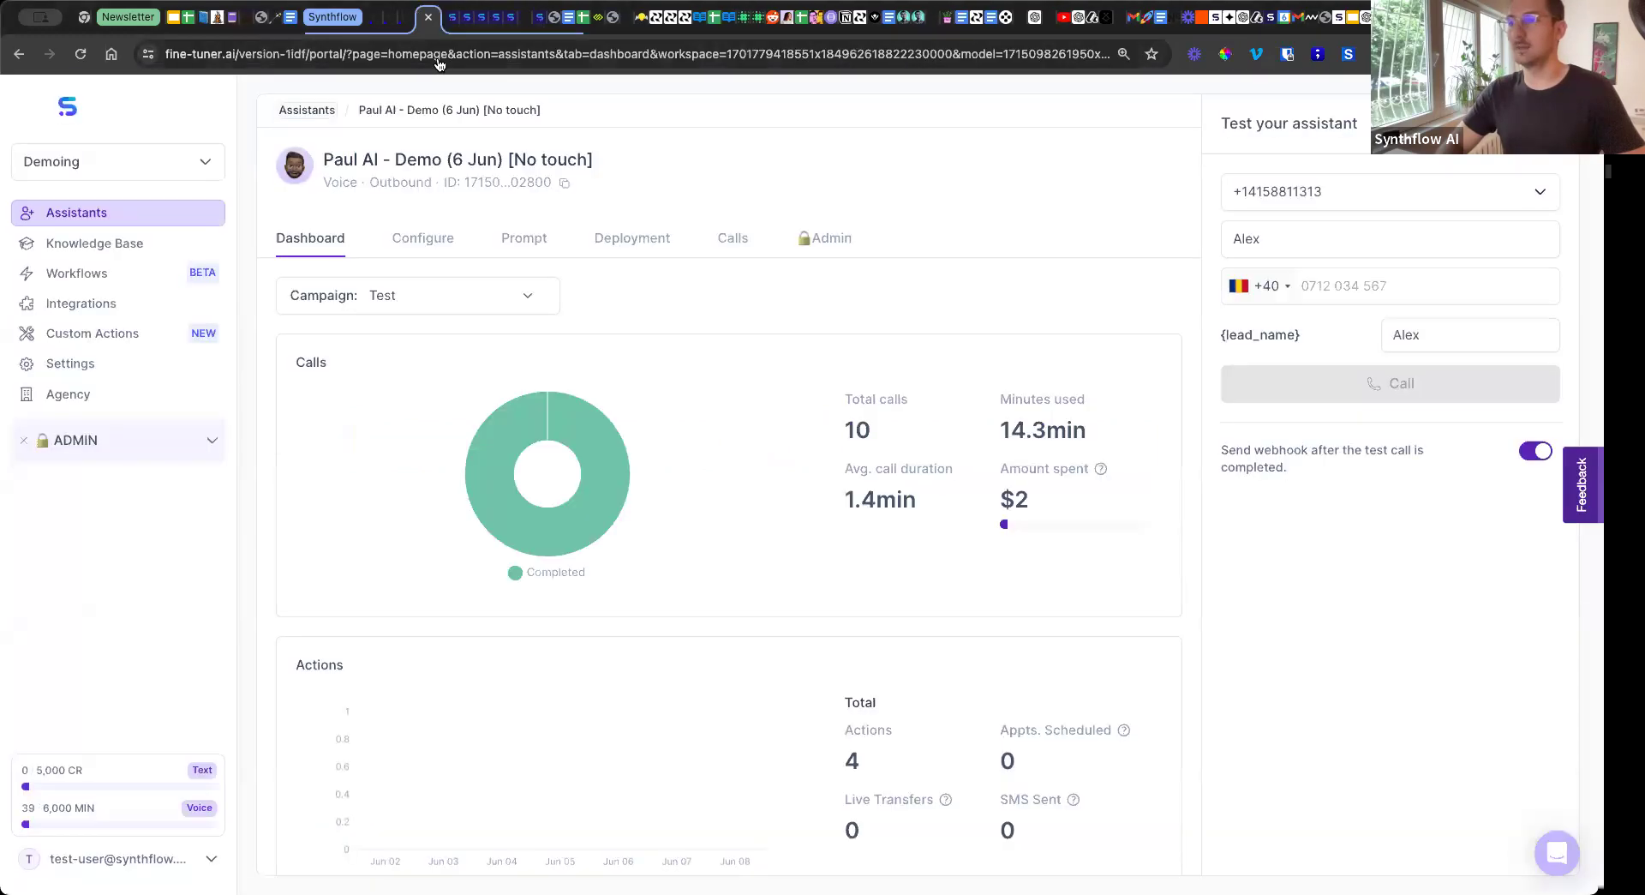
scroll(681, 442, down, 3)
scroll(696, 454, down, 2)
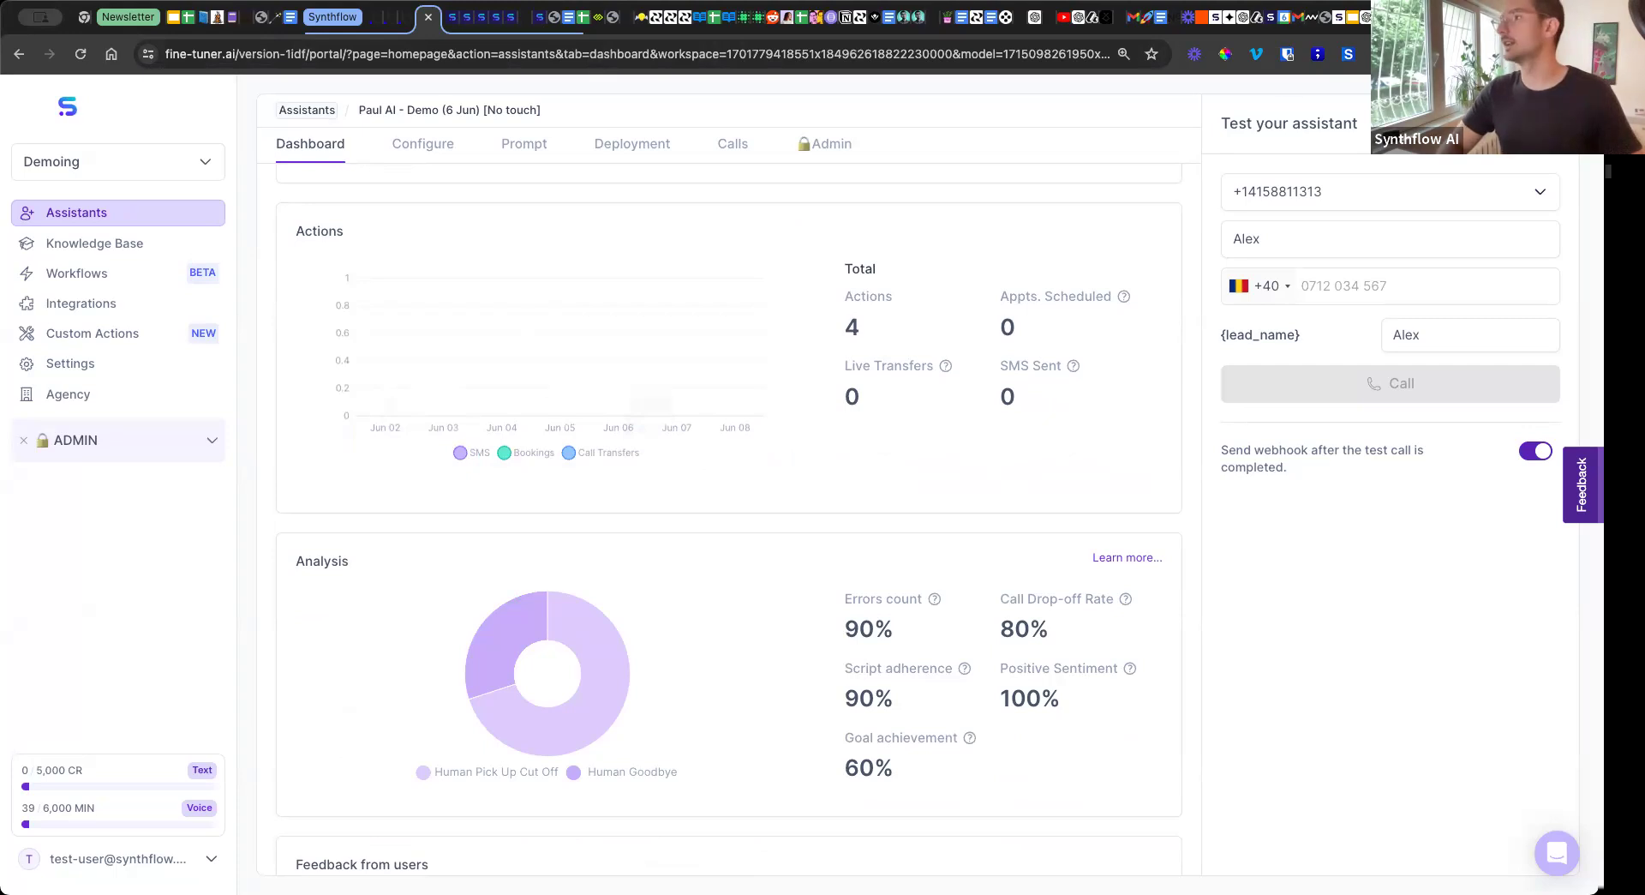
Switch to Google Slides and advance through "Multilang" to the "French, Portuguese, Spanish & German" slide.
click(1464, 18)
click(825, 528)
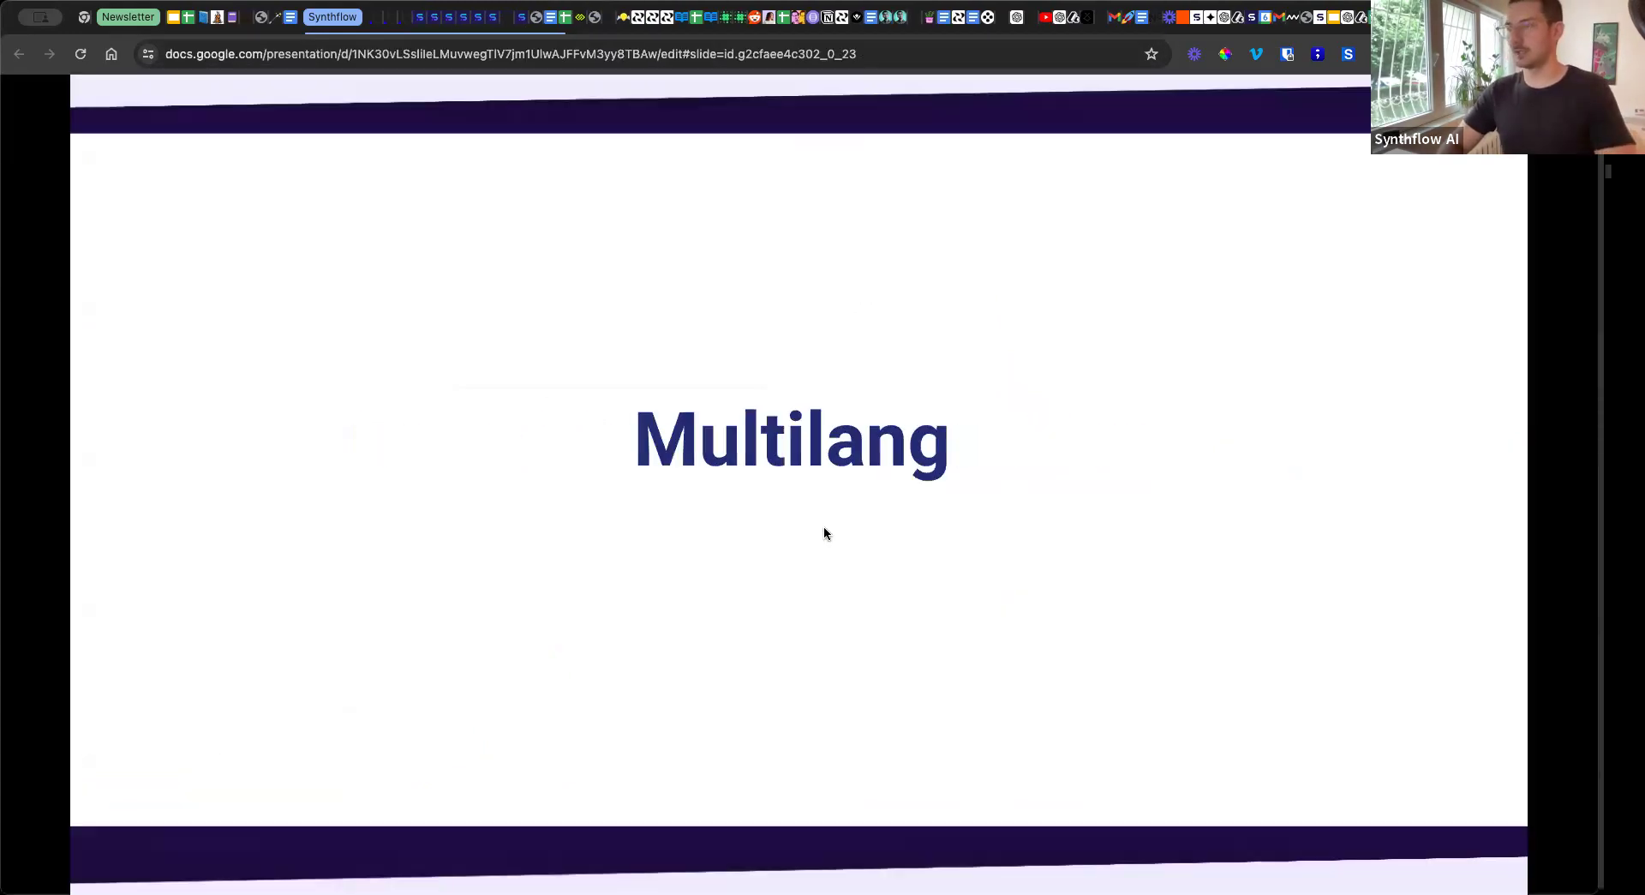
click(824, 533)
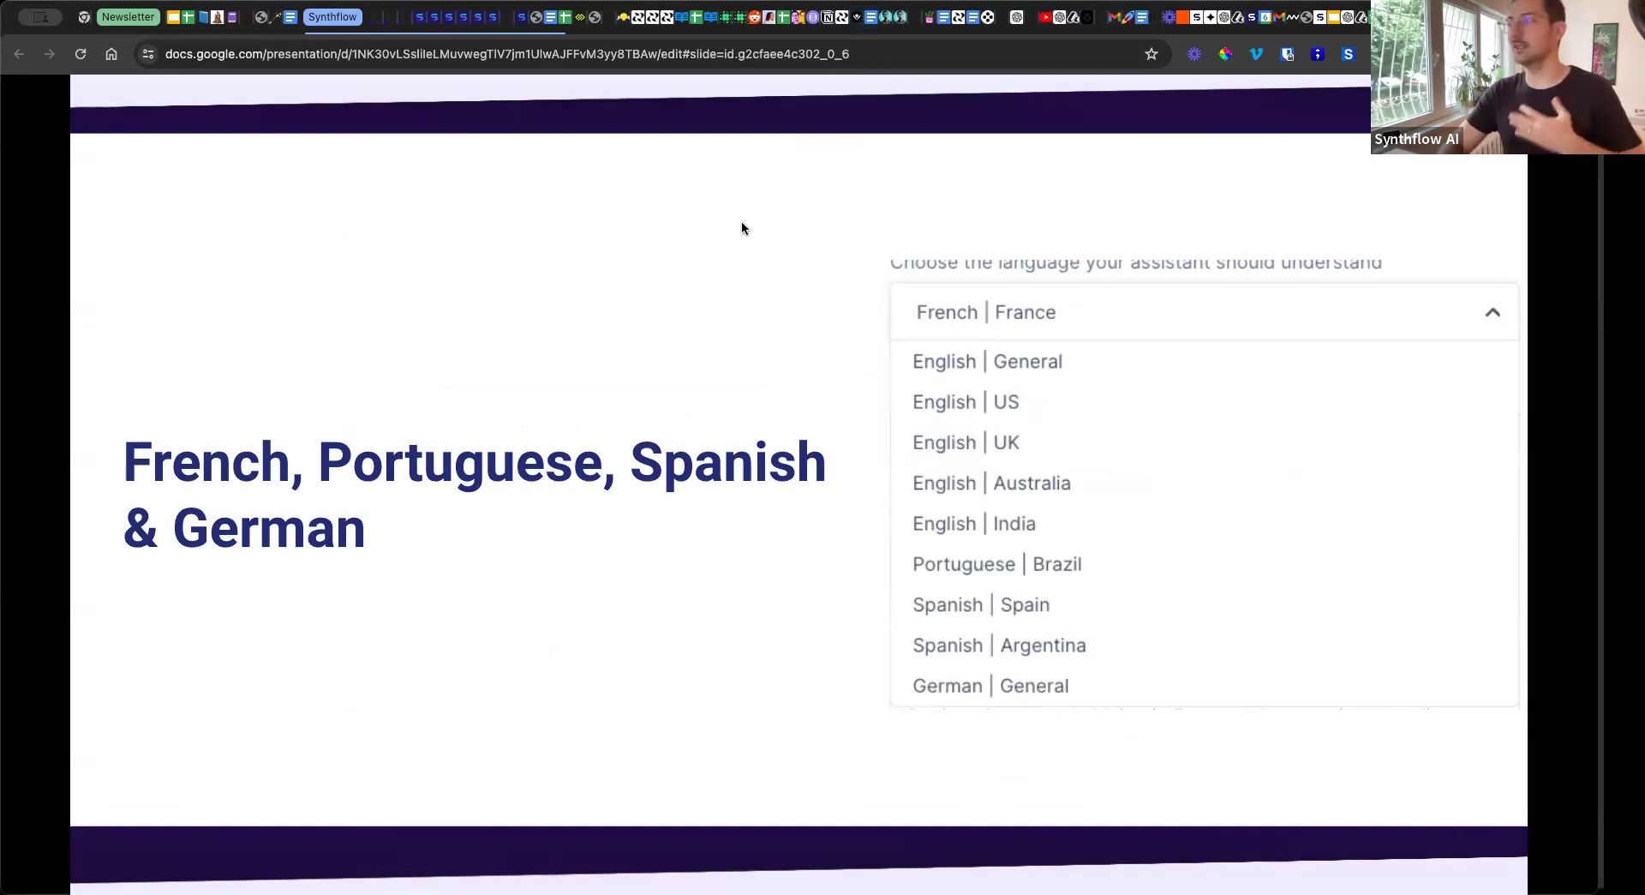
Switch back to Synthflow and view the demo assistant's configuration settings.
click(523, 19)
click(425, 19)
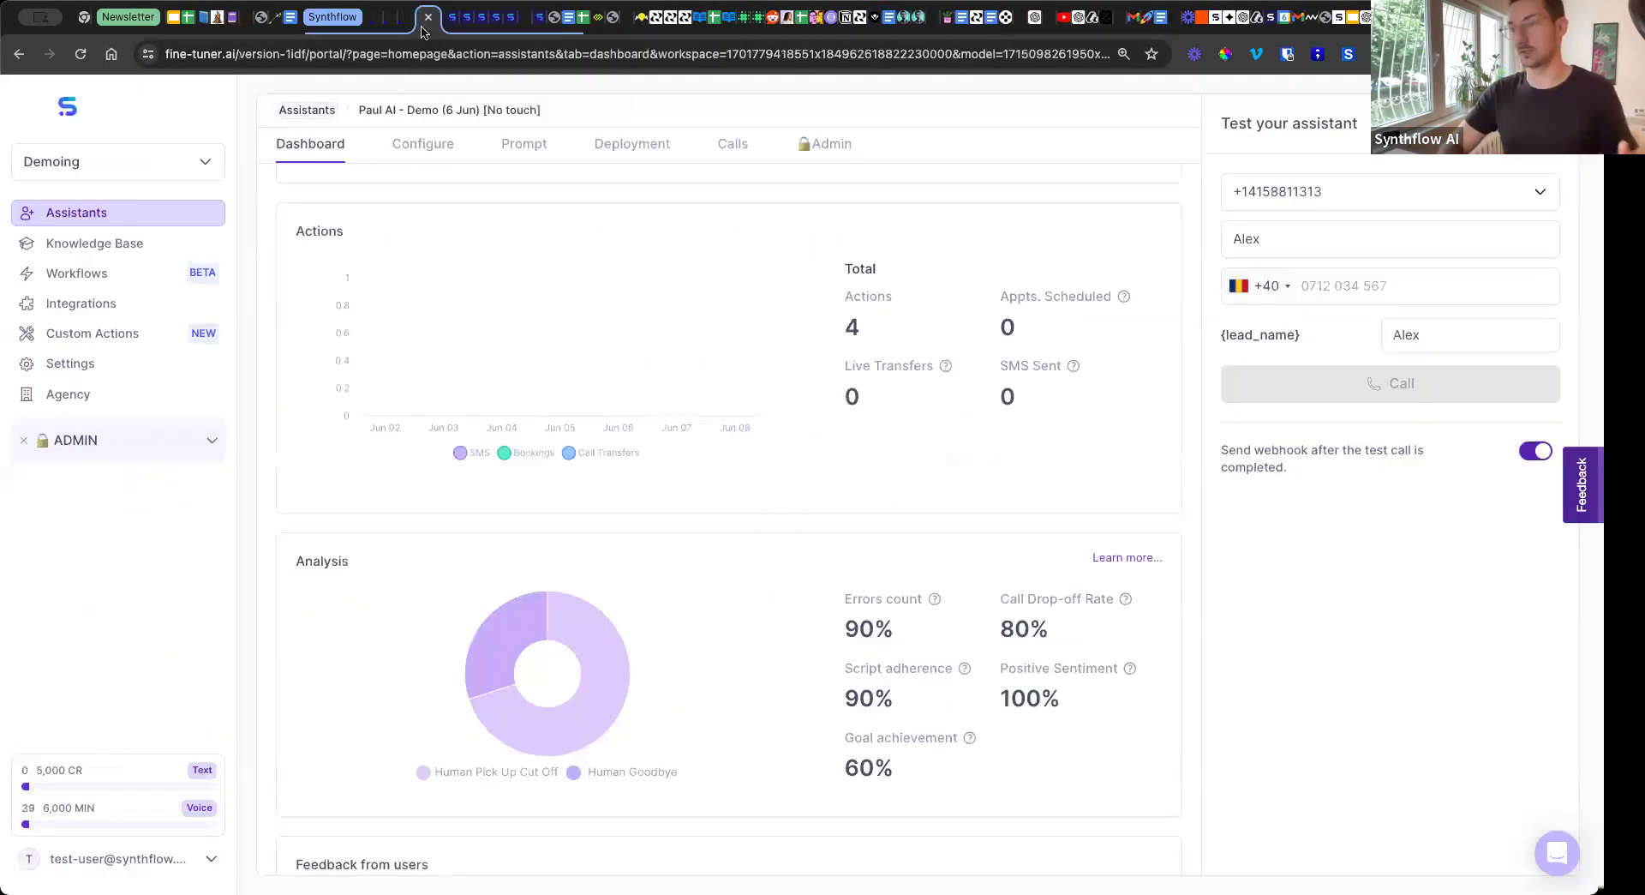
scroll(459, 279, up, 5)
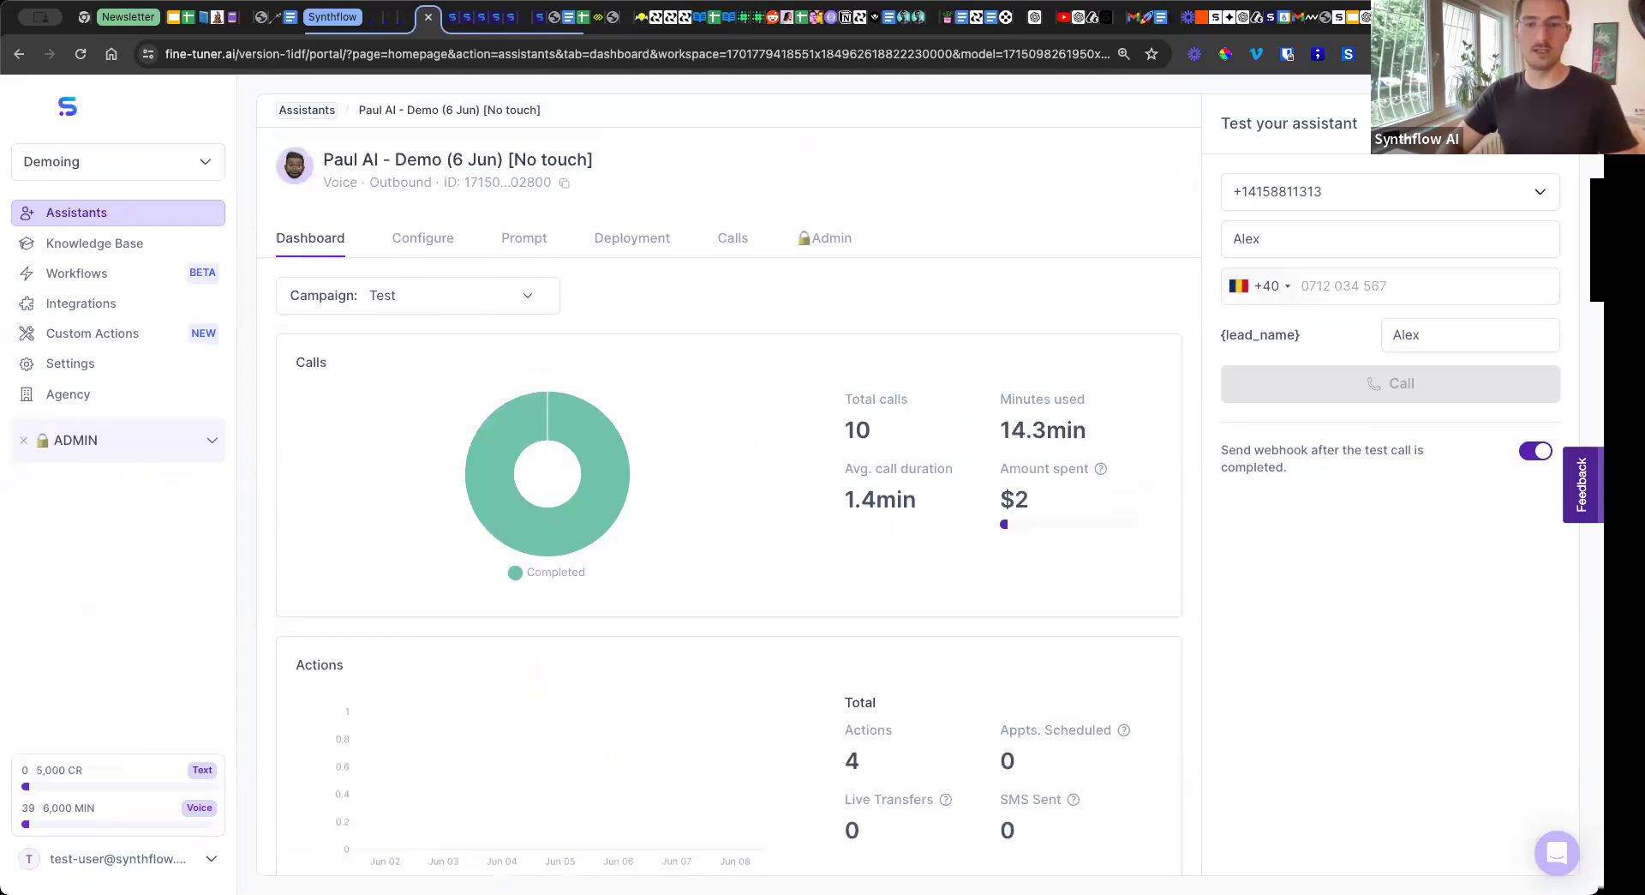
click(425, 226)
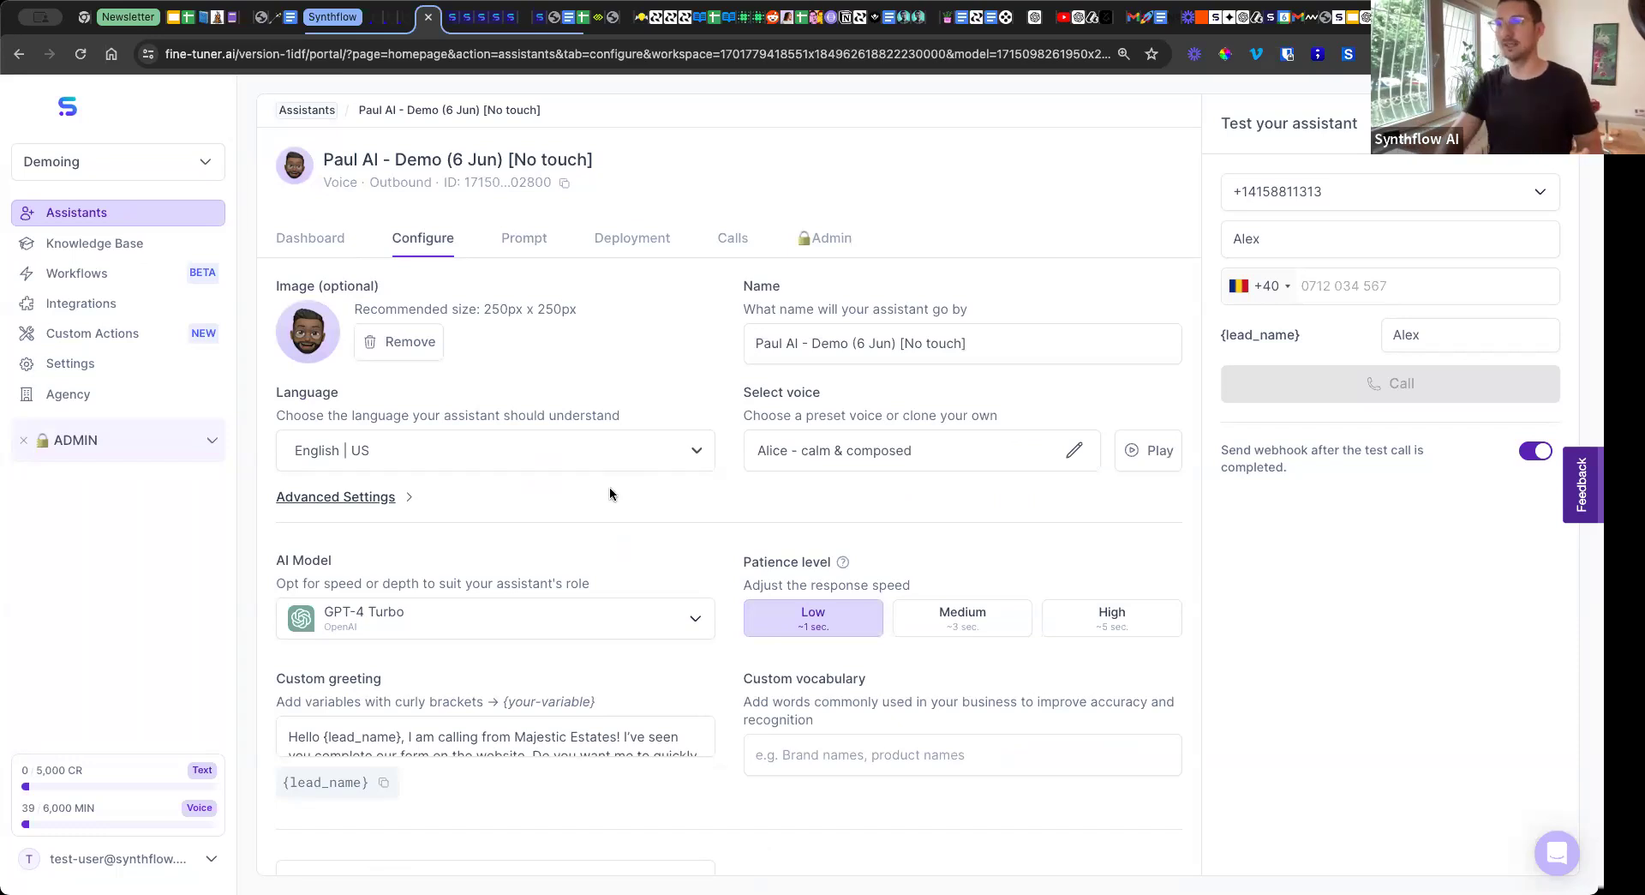
Open the "Paul AI - French (6 Jun)" assistant from the assistants list and view its prompt and configuration settings.
click(316, 116)
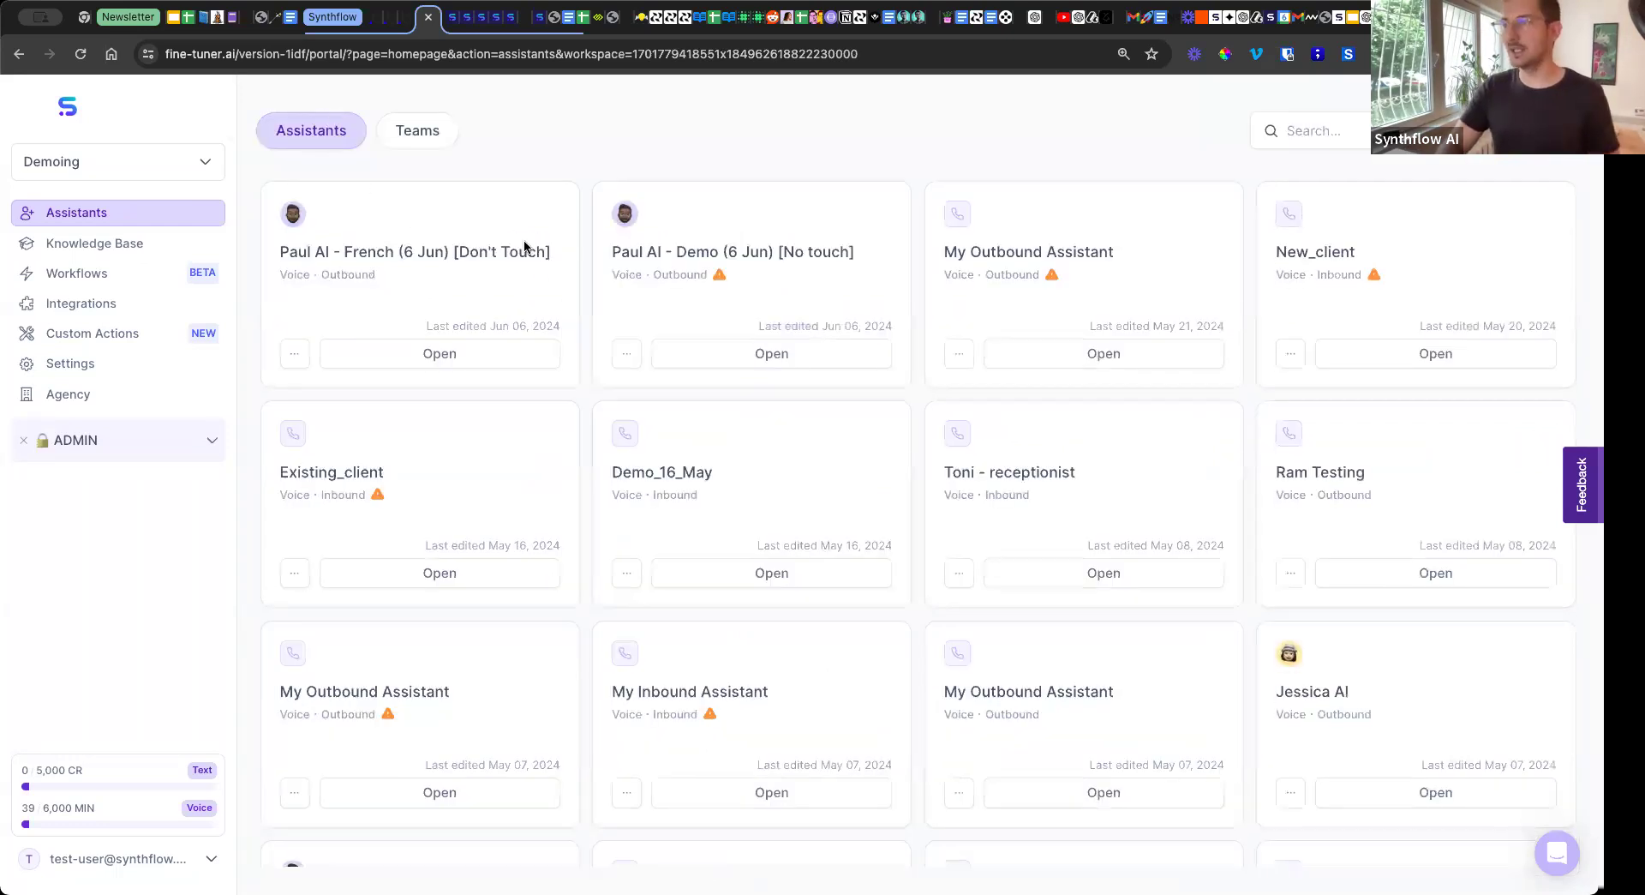
click(433, 355)
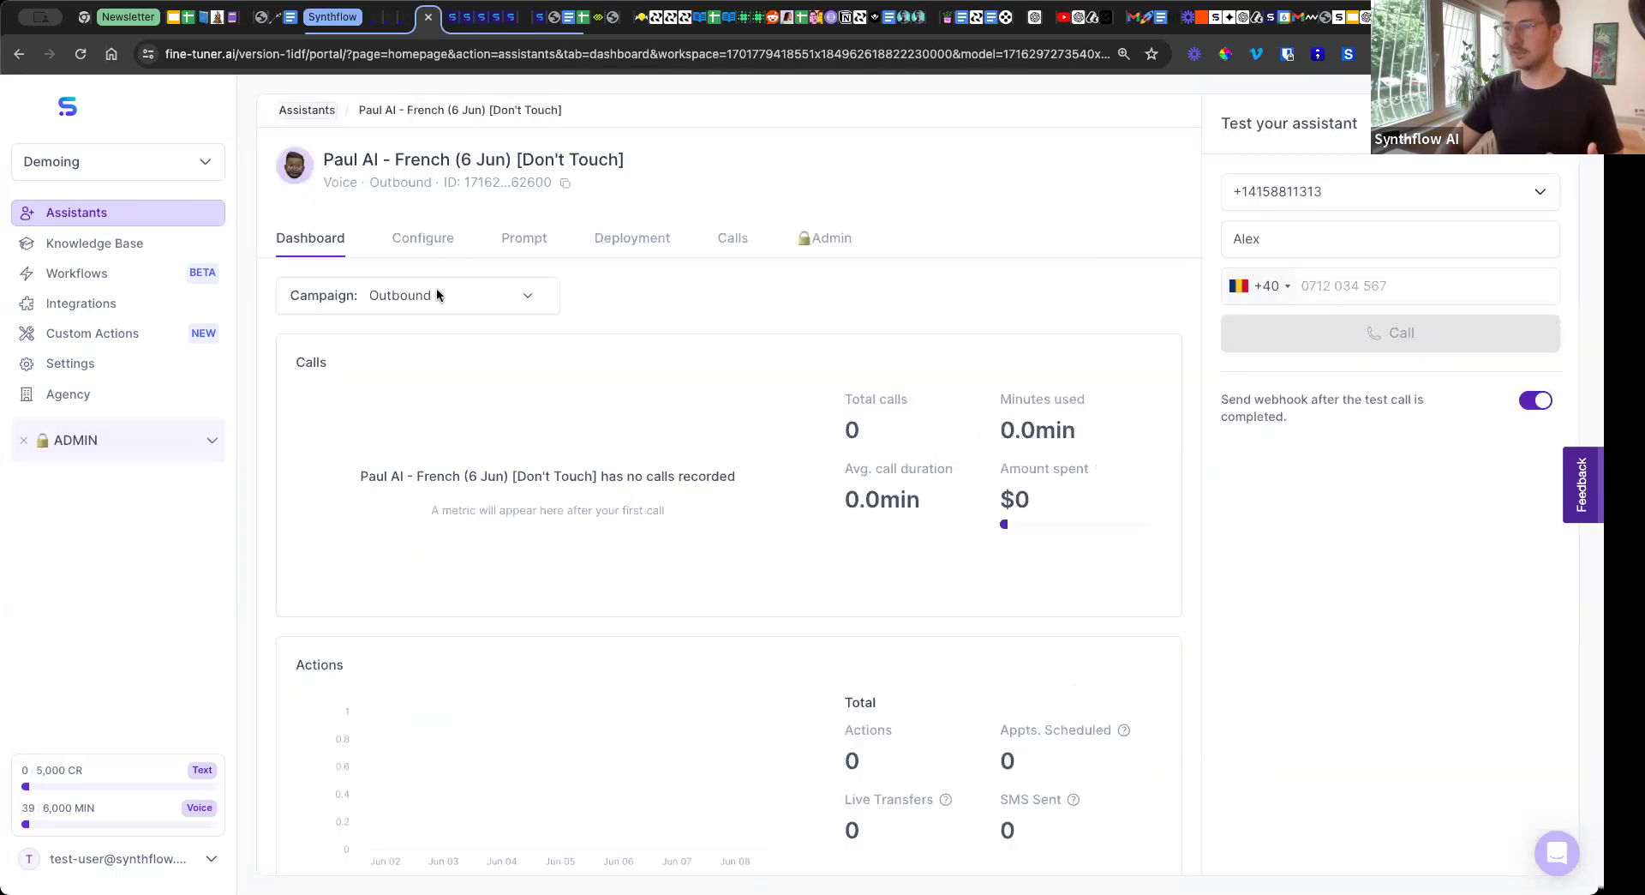
click(442, 241)
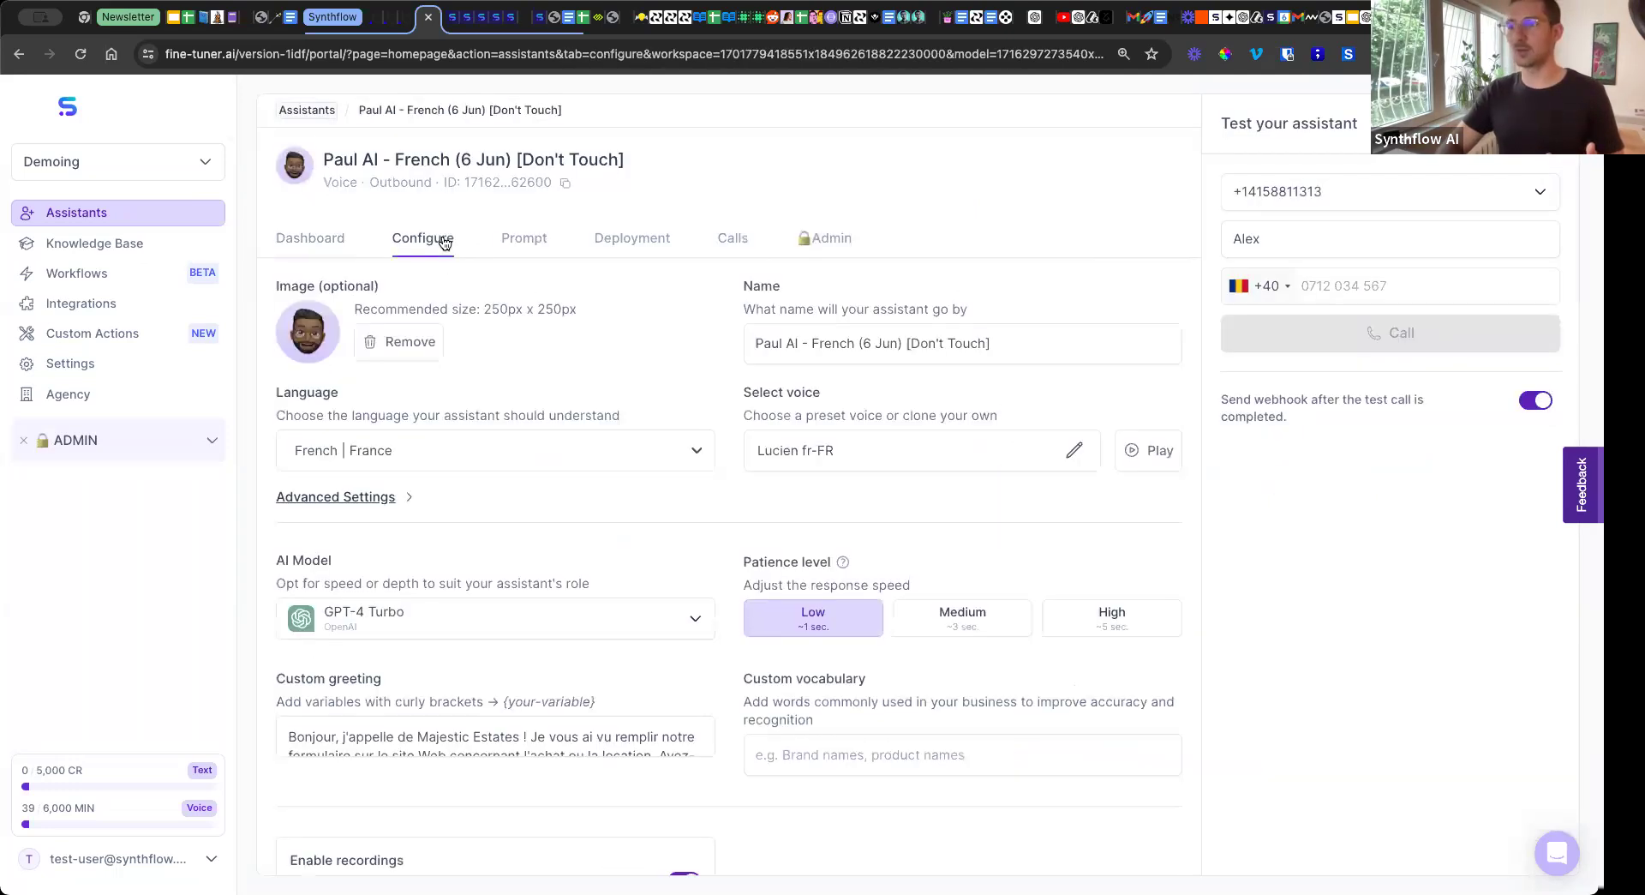
click(516, 244)
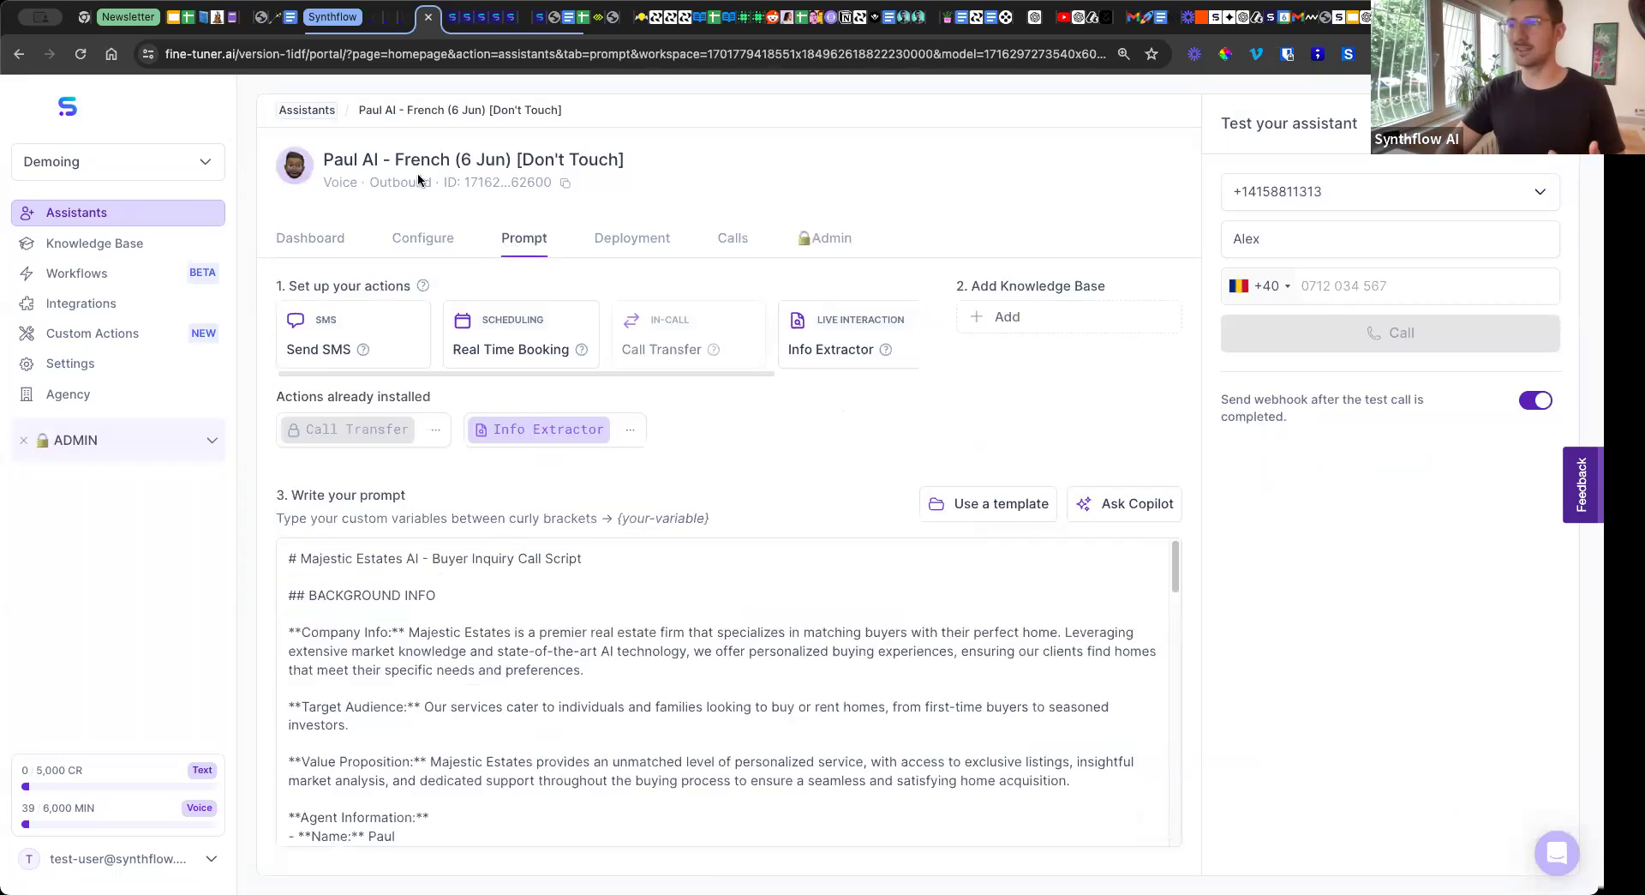
click(442, 246)
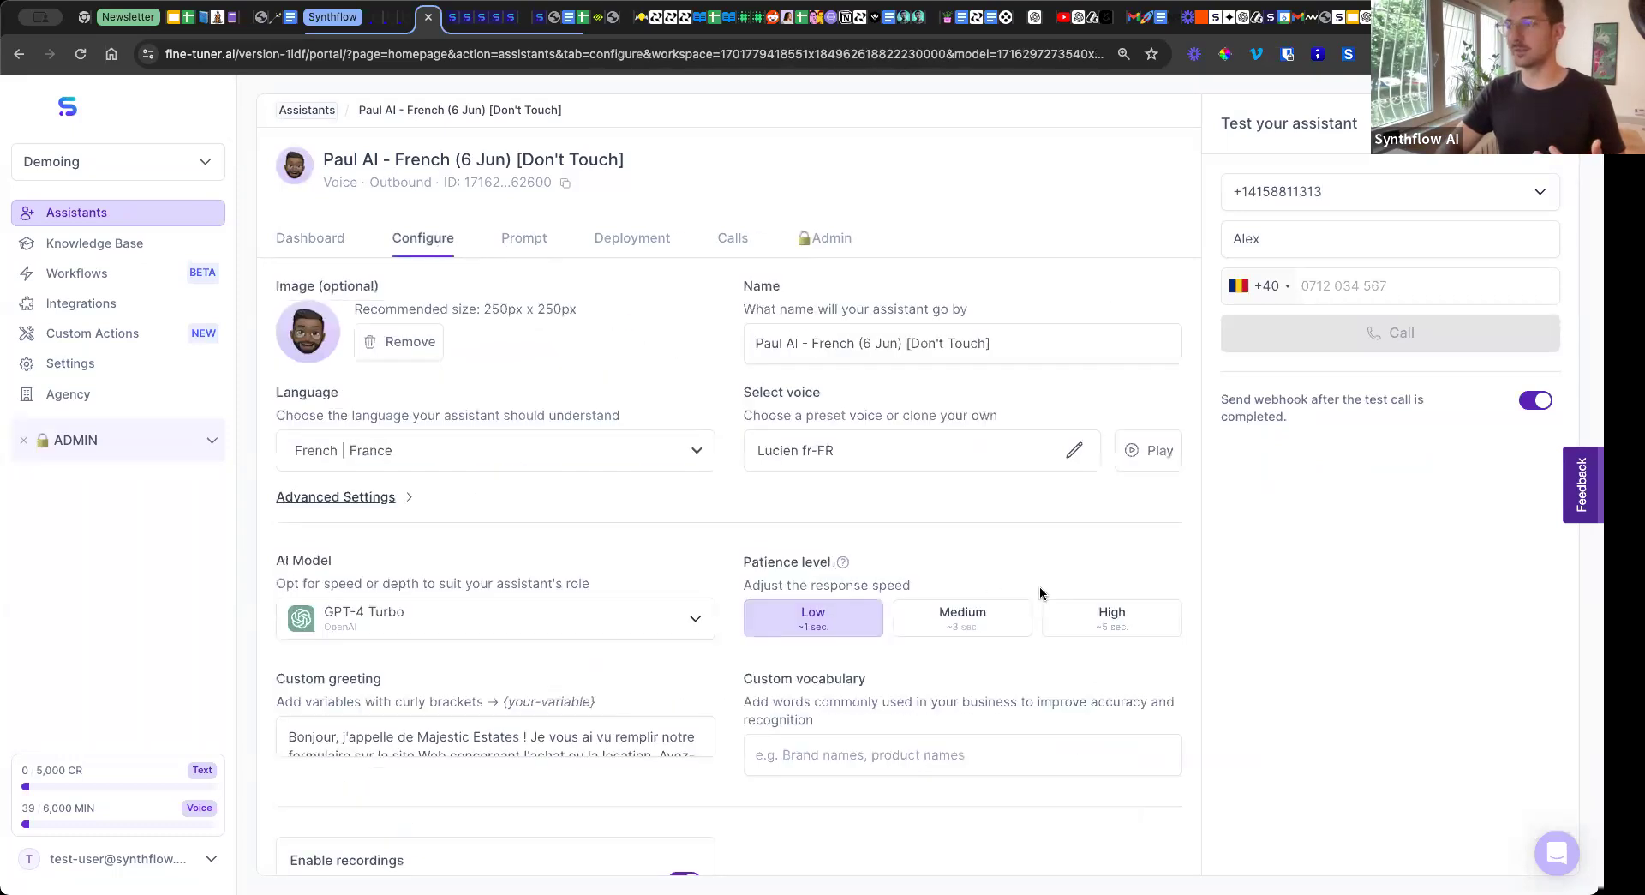
Set the French assistant's language to English | General with the Phoebe voice.
click(510, 451)
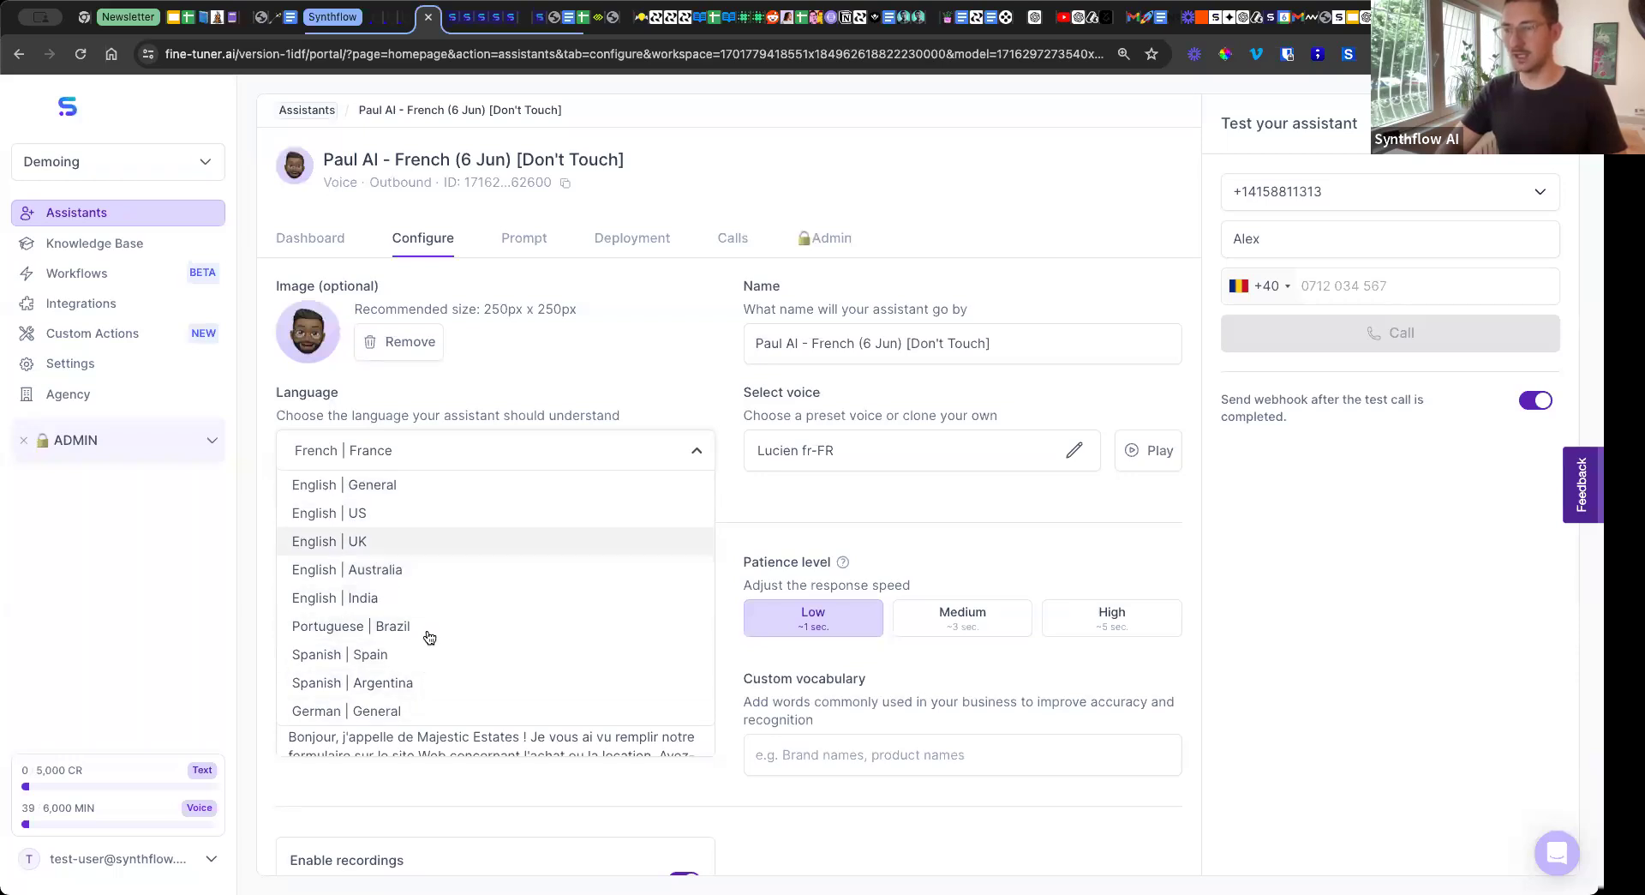
click(377, 491)
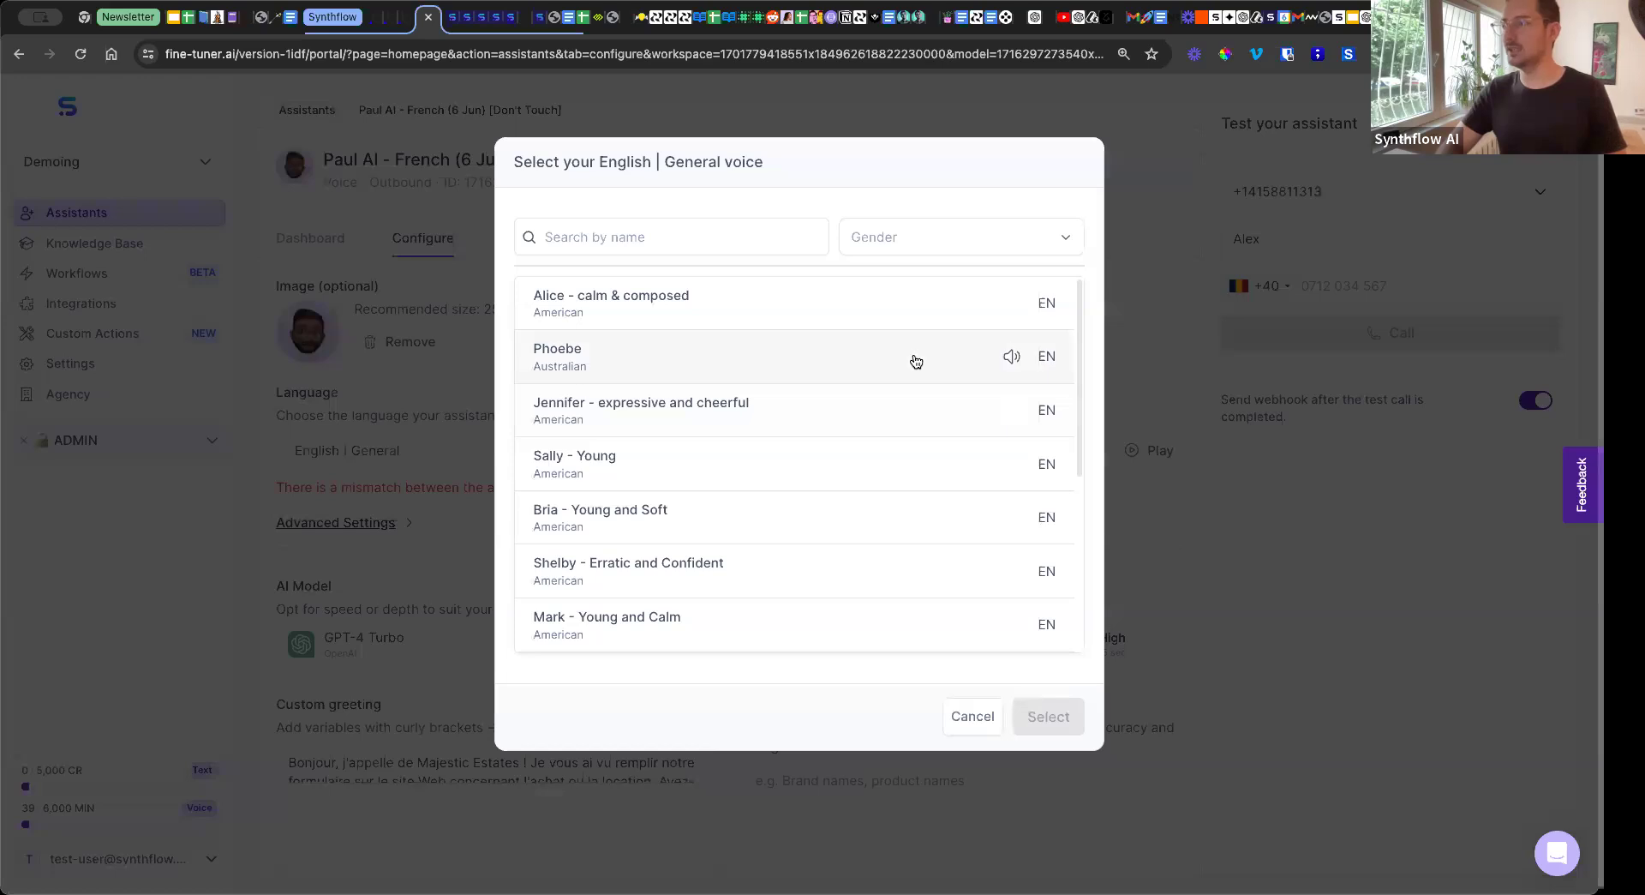
click(916, 361)
click(1063, 716)
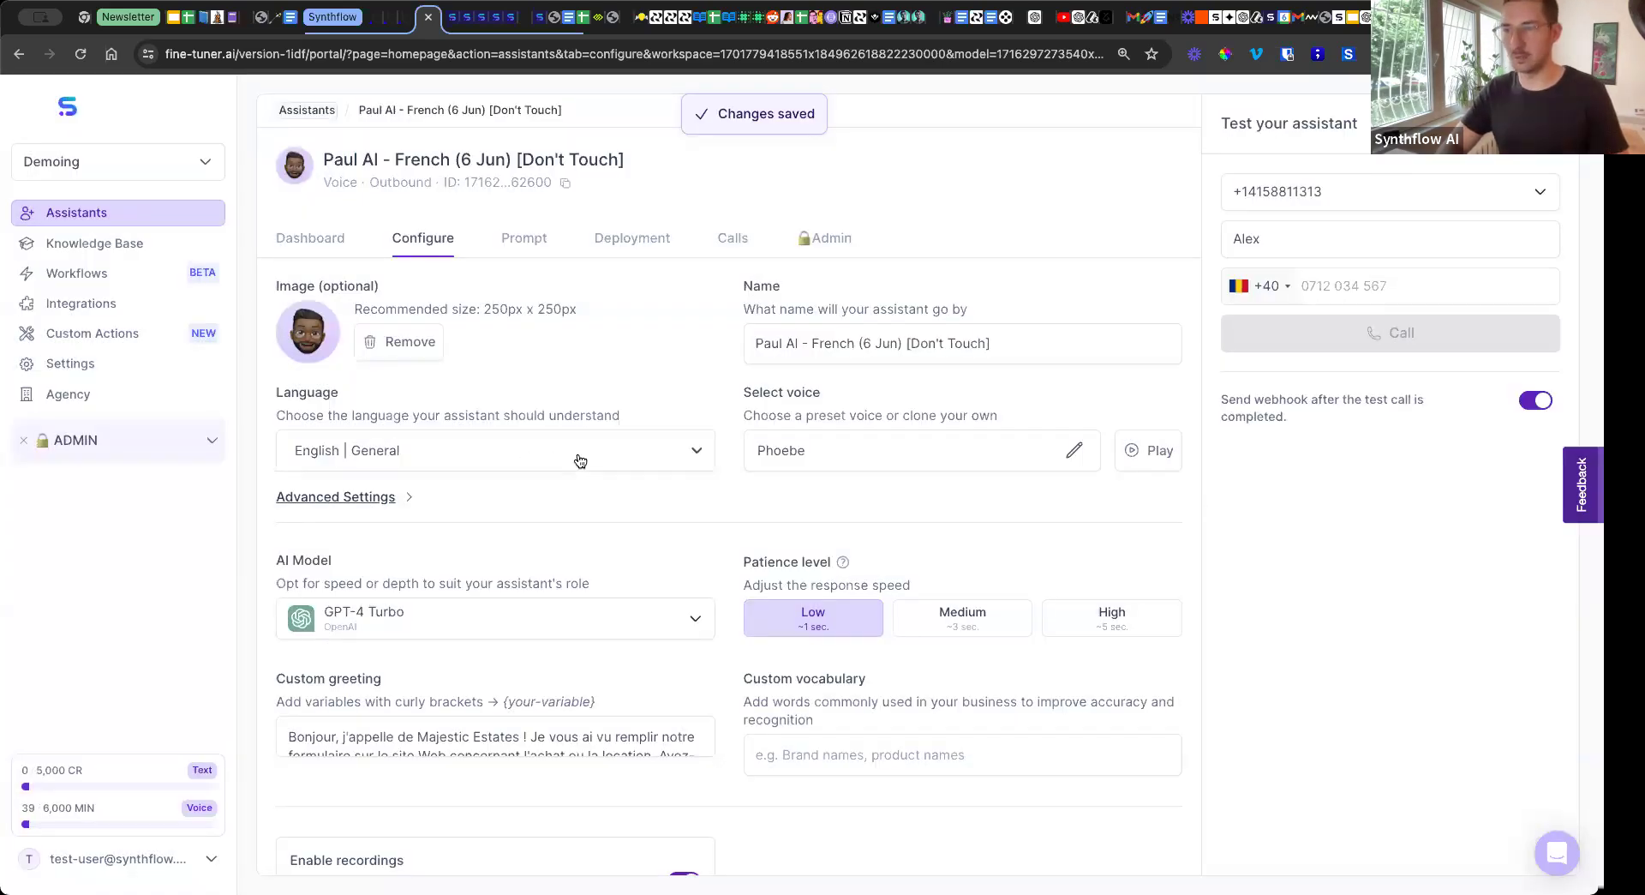
Set the assistant's language to French | France with the Lucien fr-FR voice.
click(576, 456)
click(408, 682)
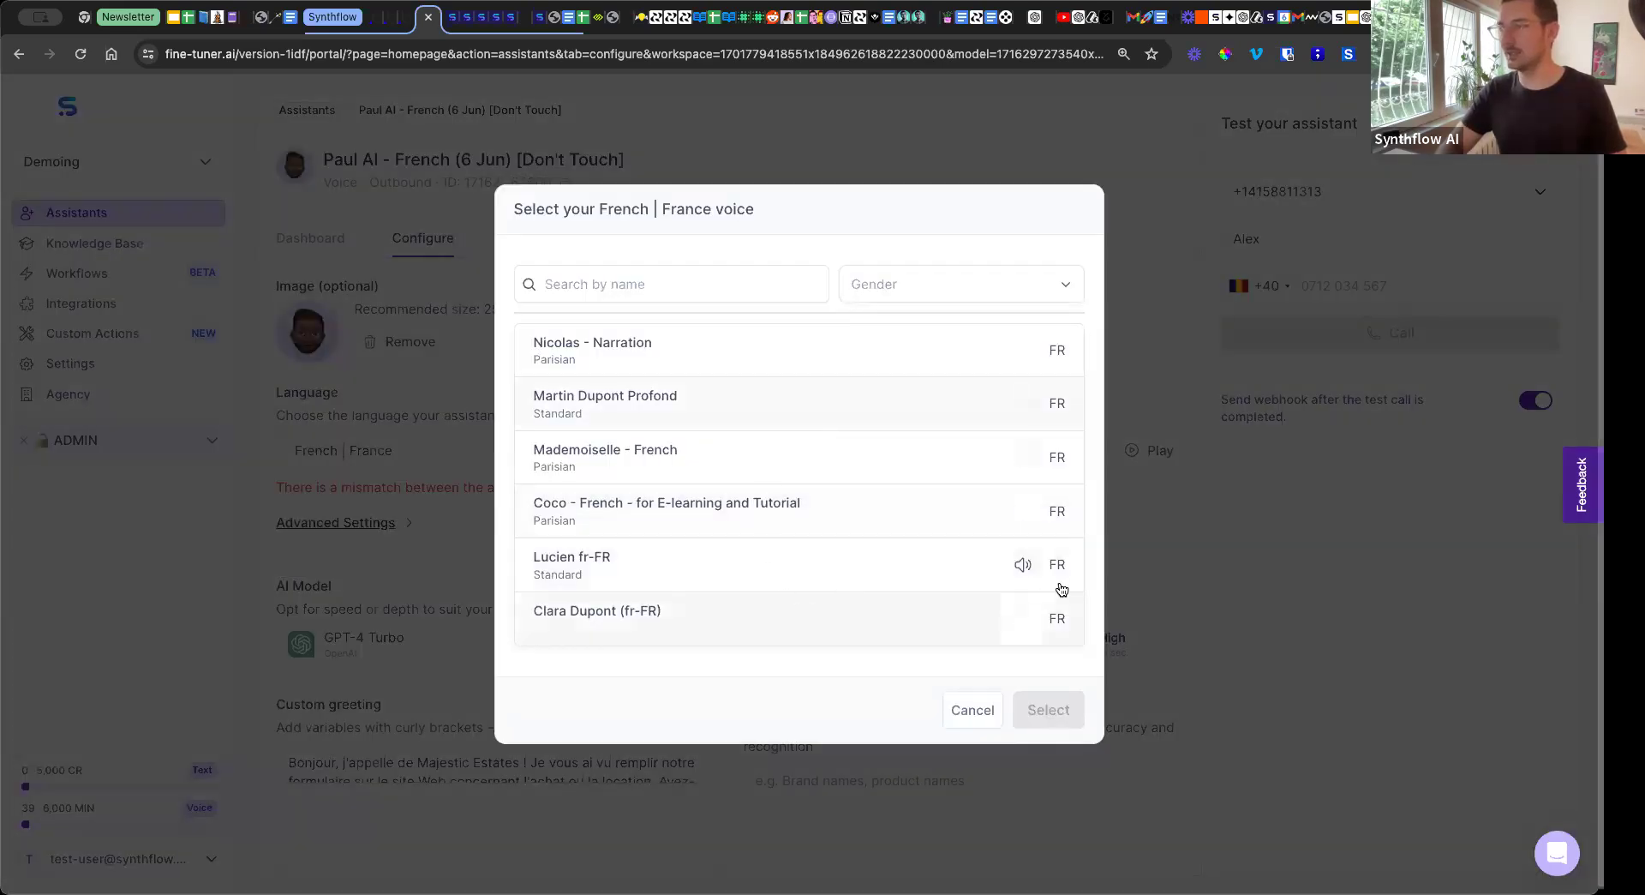
click(922, 575)
click(1050, 710)
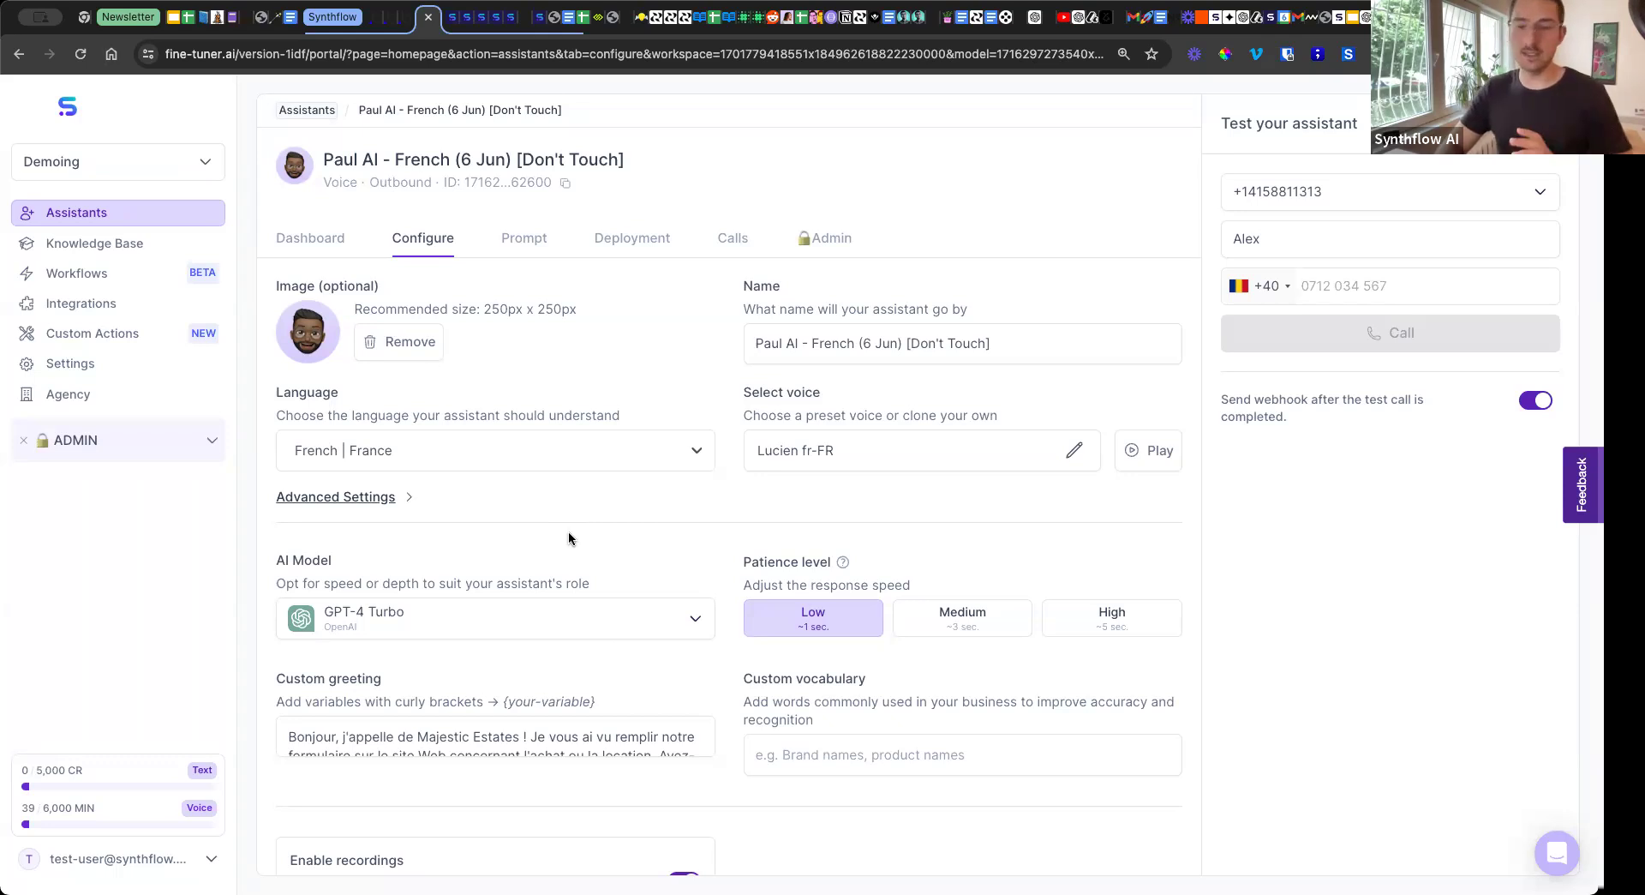
Expand the assistant's custom greeting and highlight its French text.
click(435, 739)
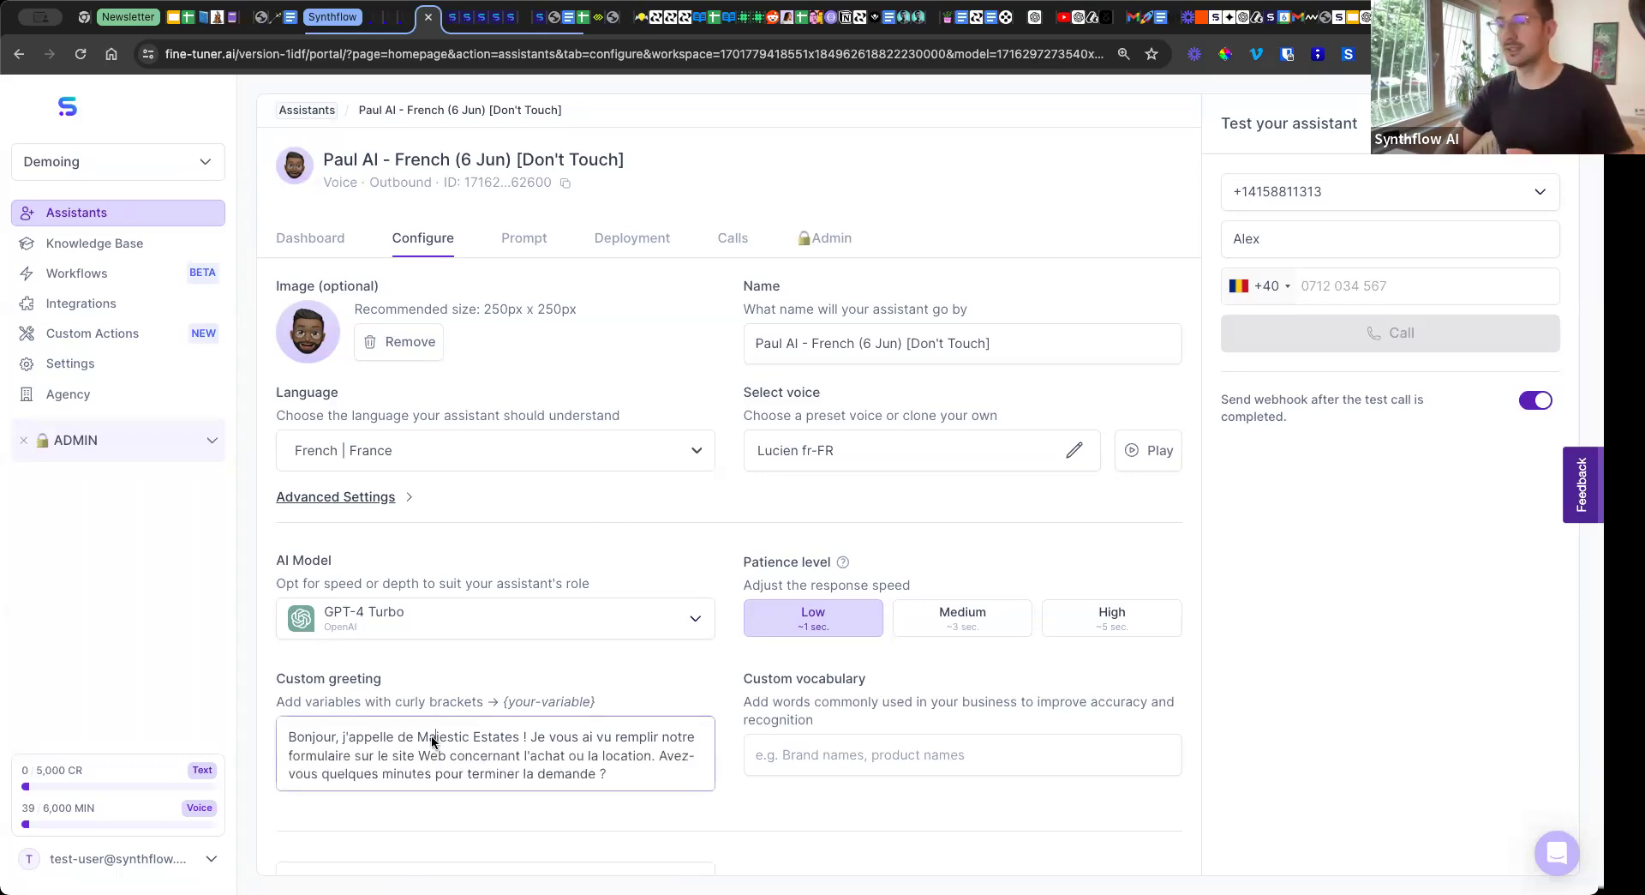
drag(613, 773, 280, 732)
click(490, 677)
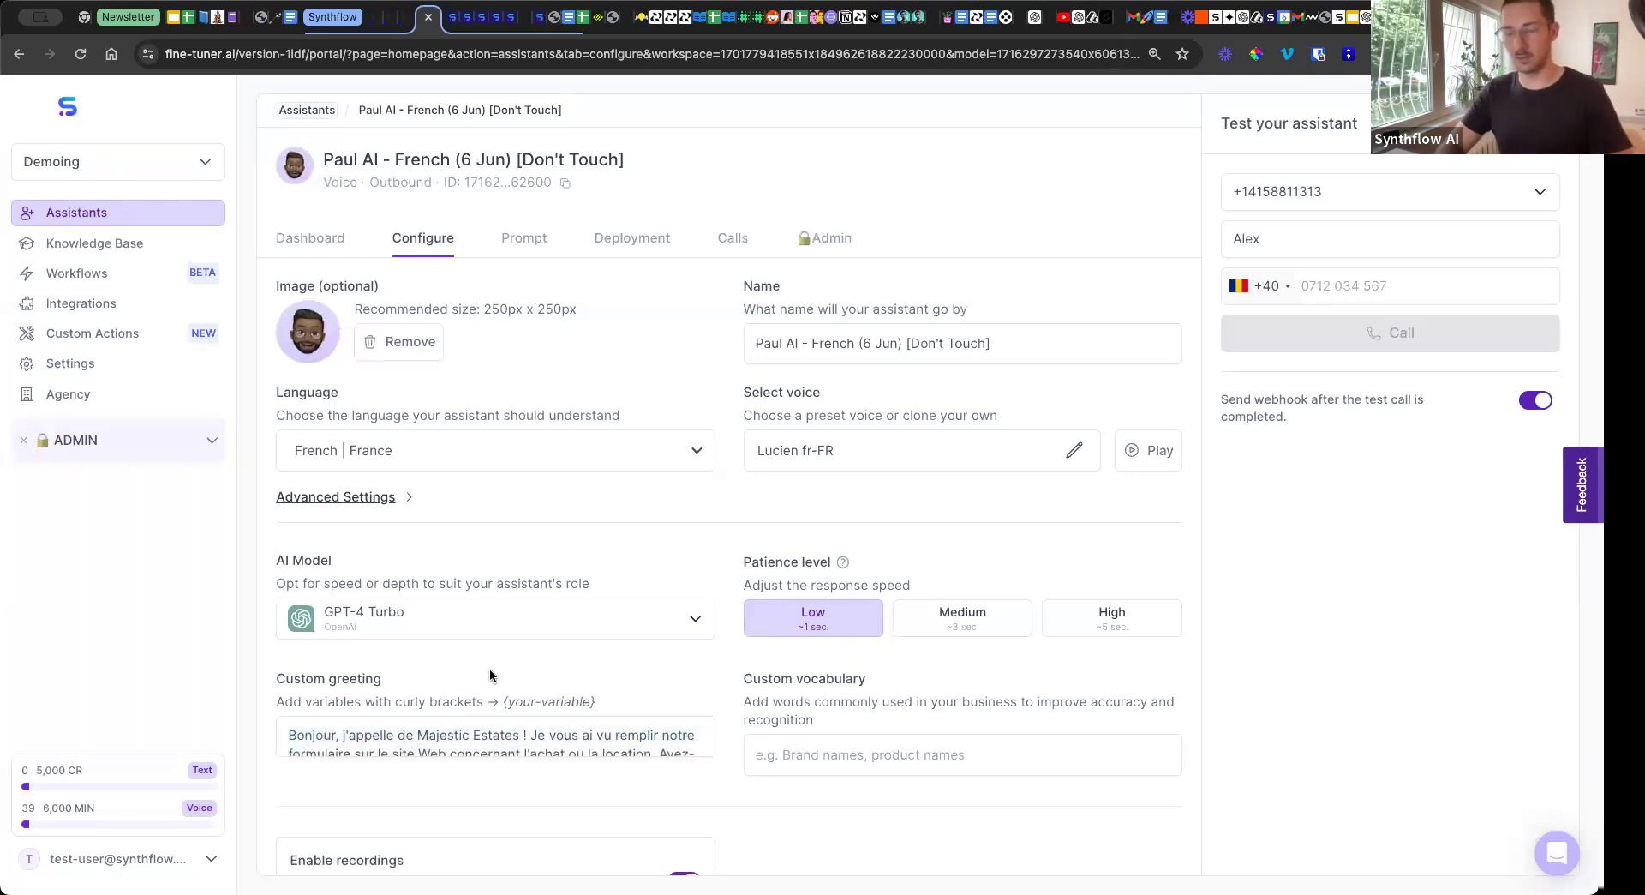
View the end of the assistant's prompt and highlight the instruction "Important: Talk in French".
click(537, 244)
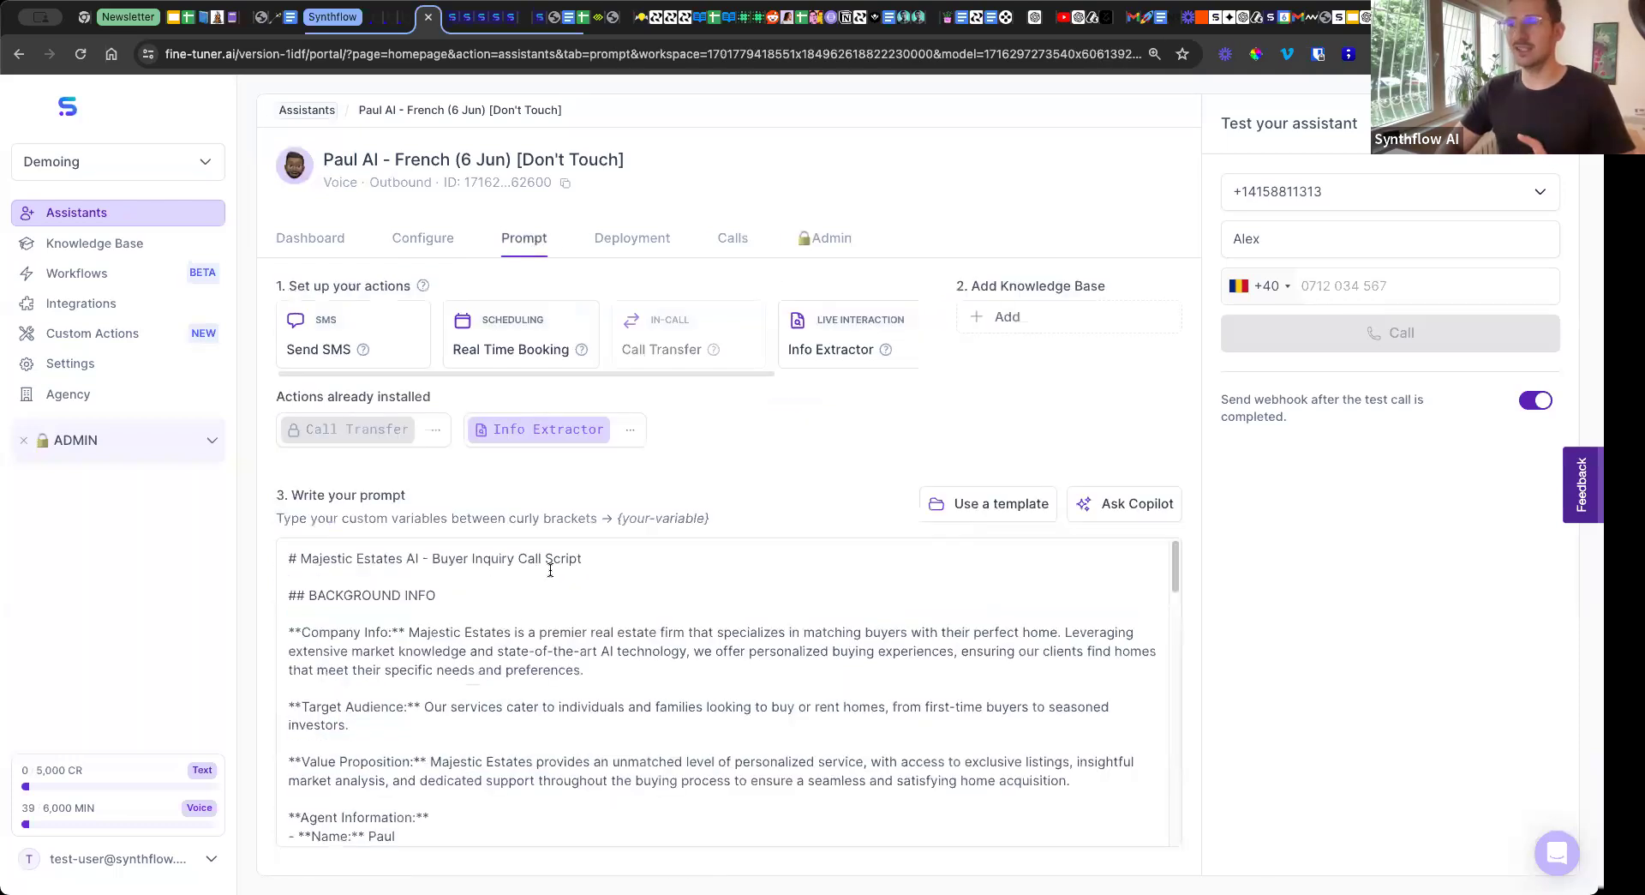
scroll(550, 570, down, 20)
drag(484, 824, 279, 826)
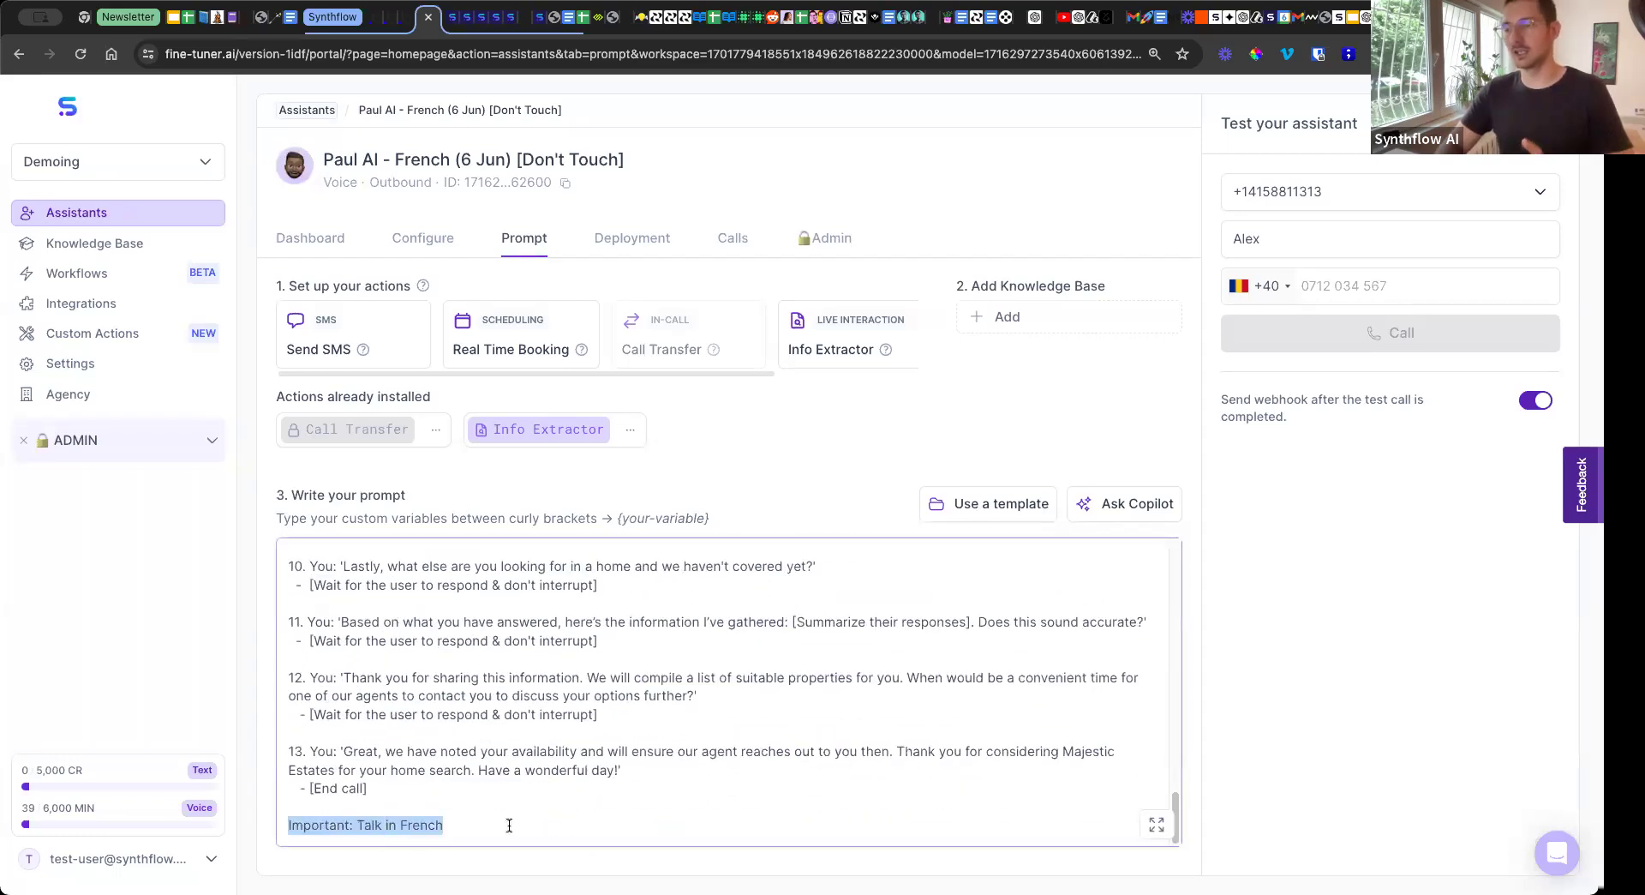
click(450, 825)
drag(449, 826, 288, 825)
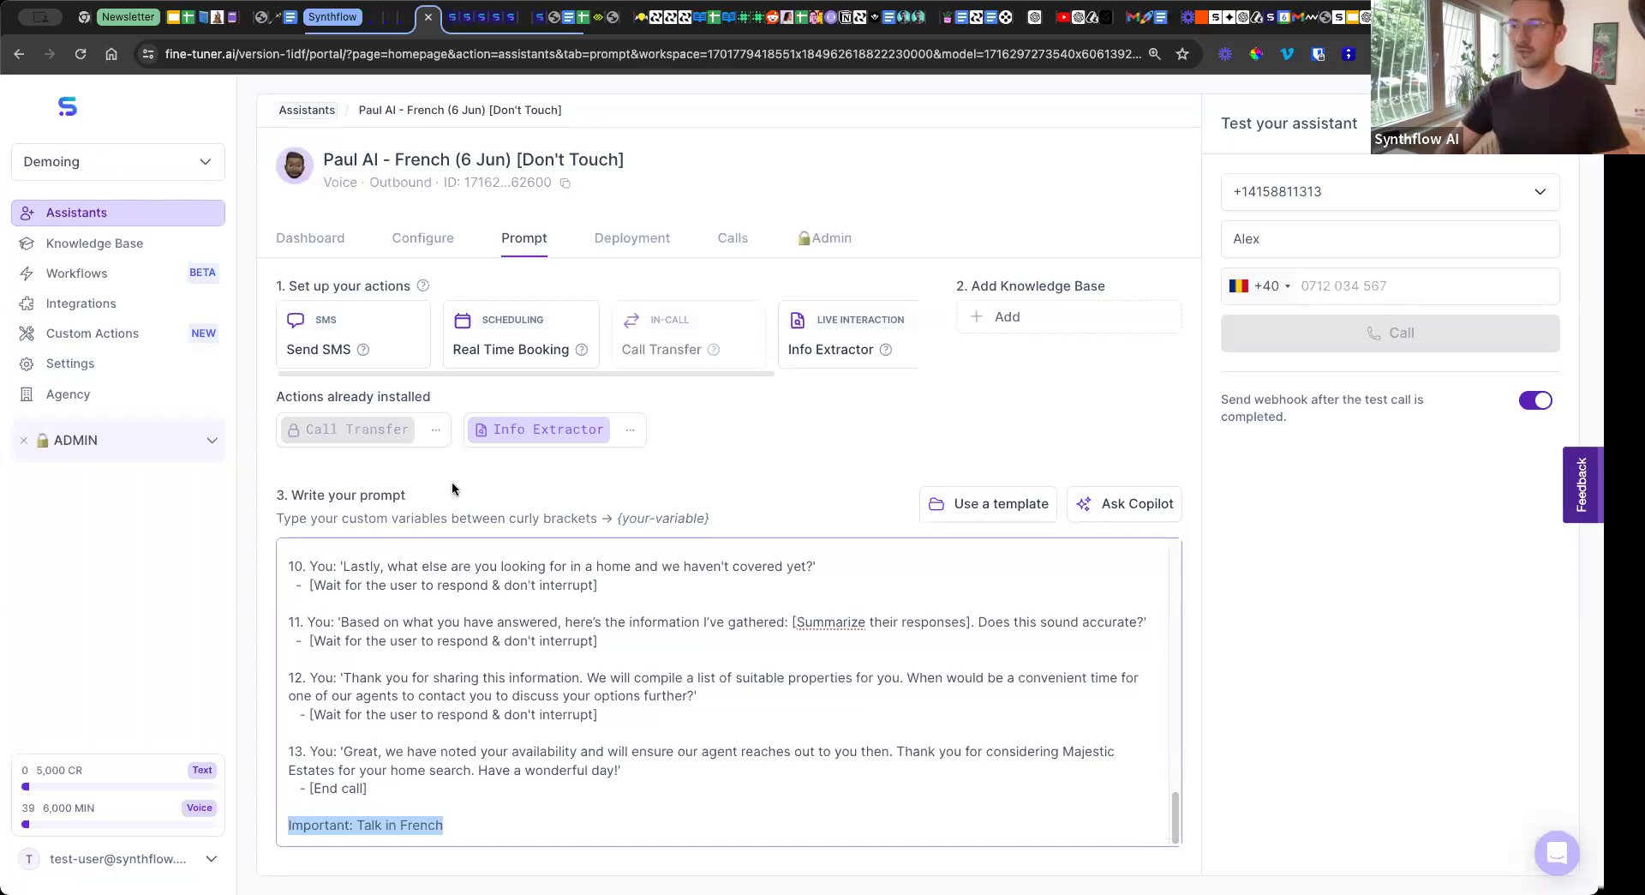
click(473, 829)
drag(473, 829, 288, 825)
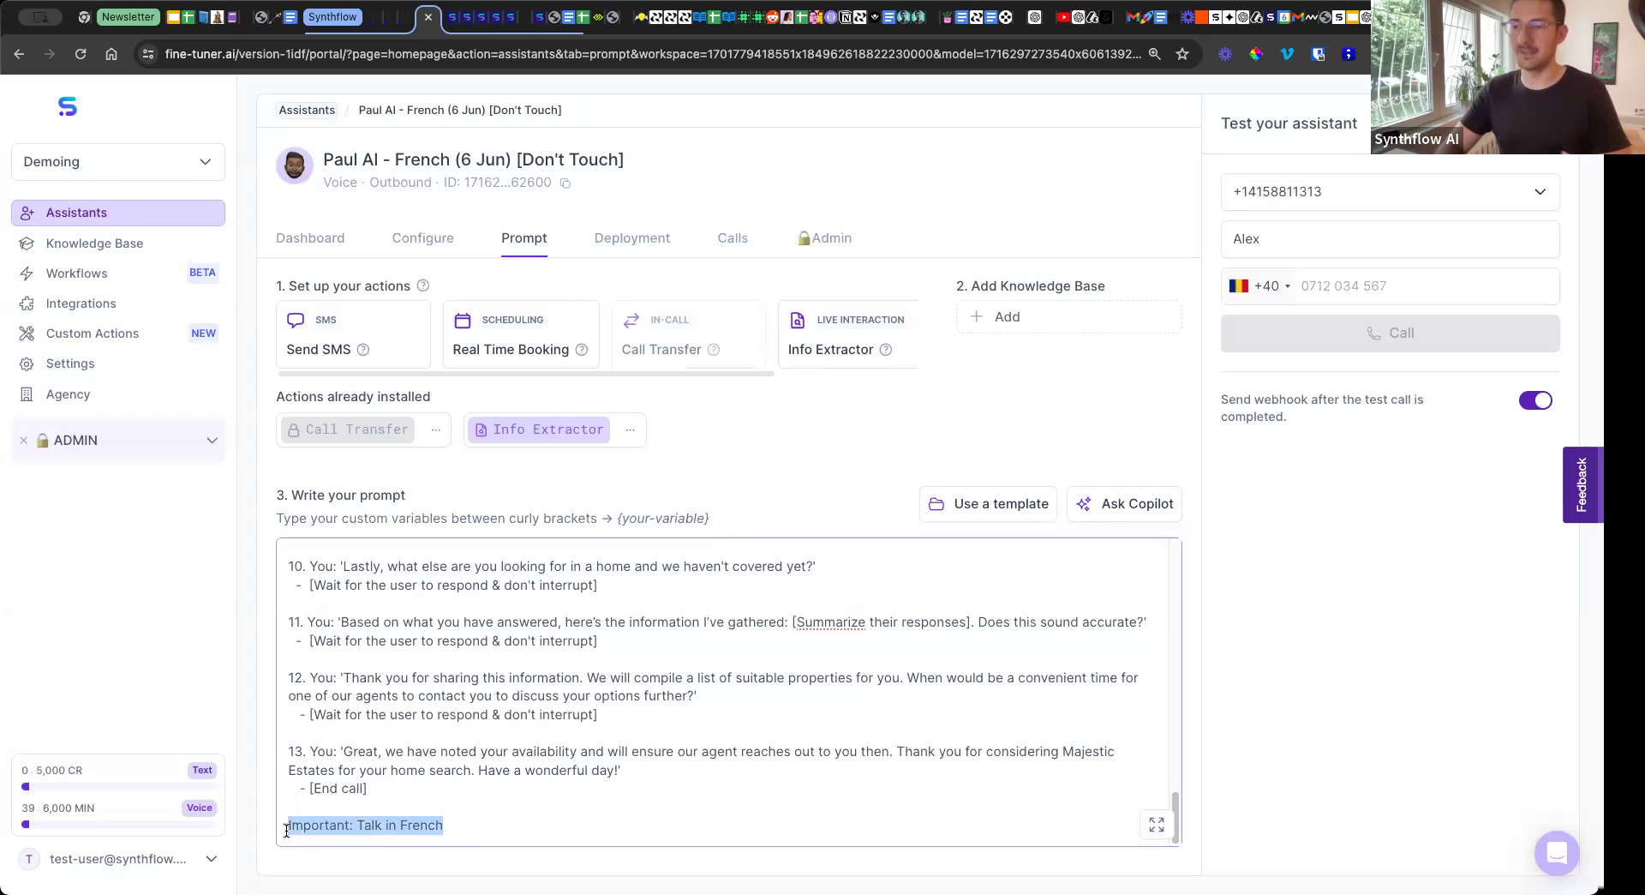
click(454, 485)
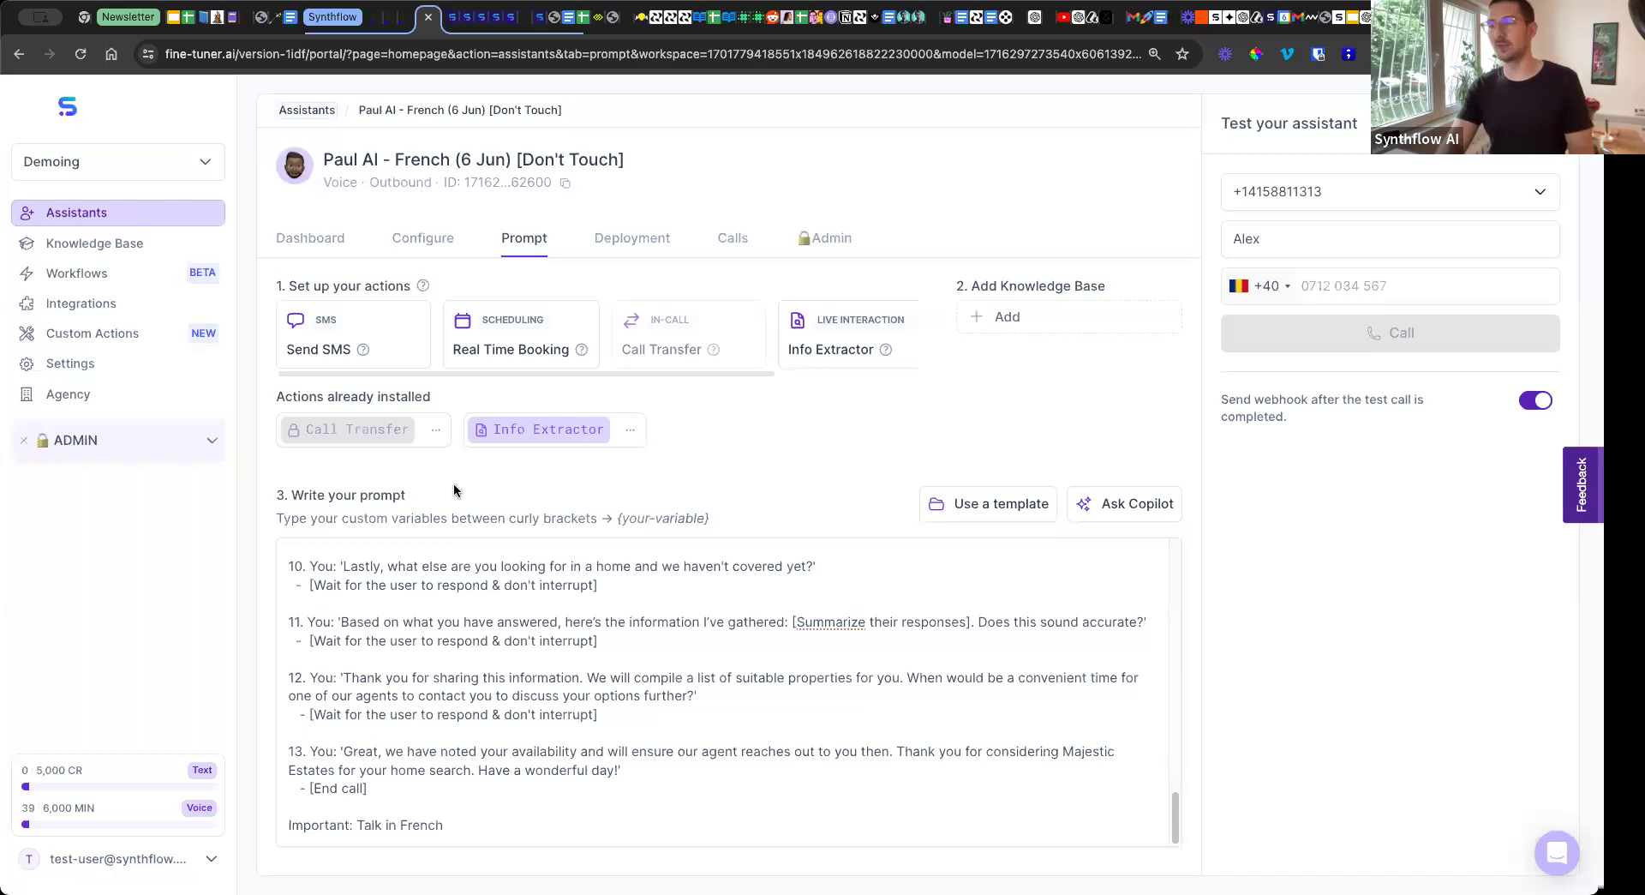
drag(446, 827, 287, 826)
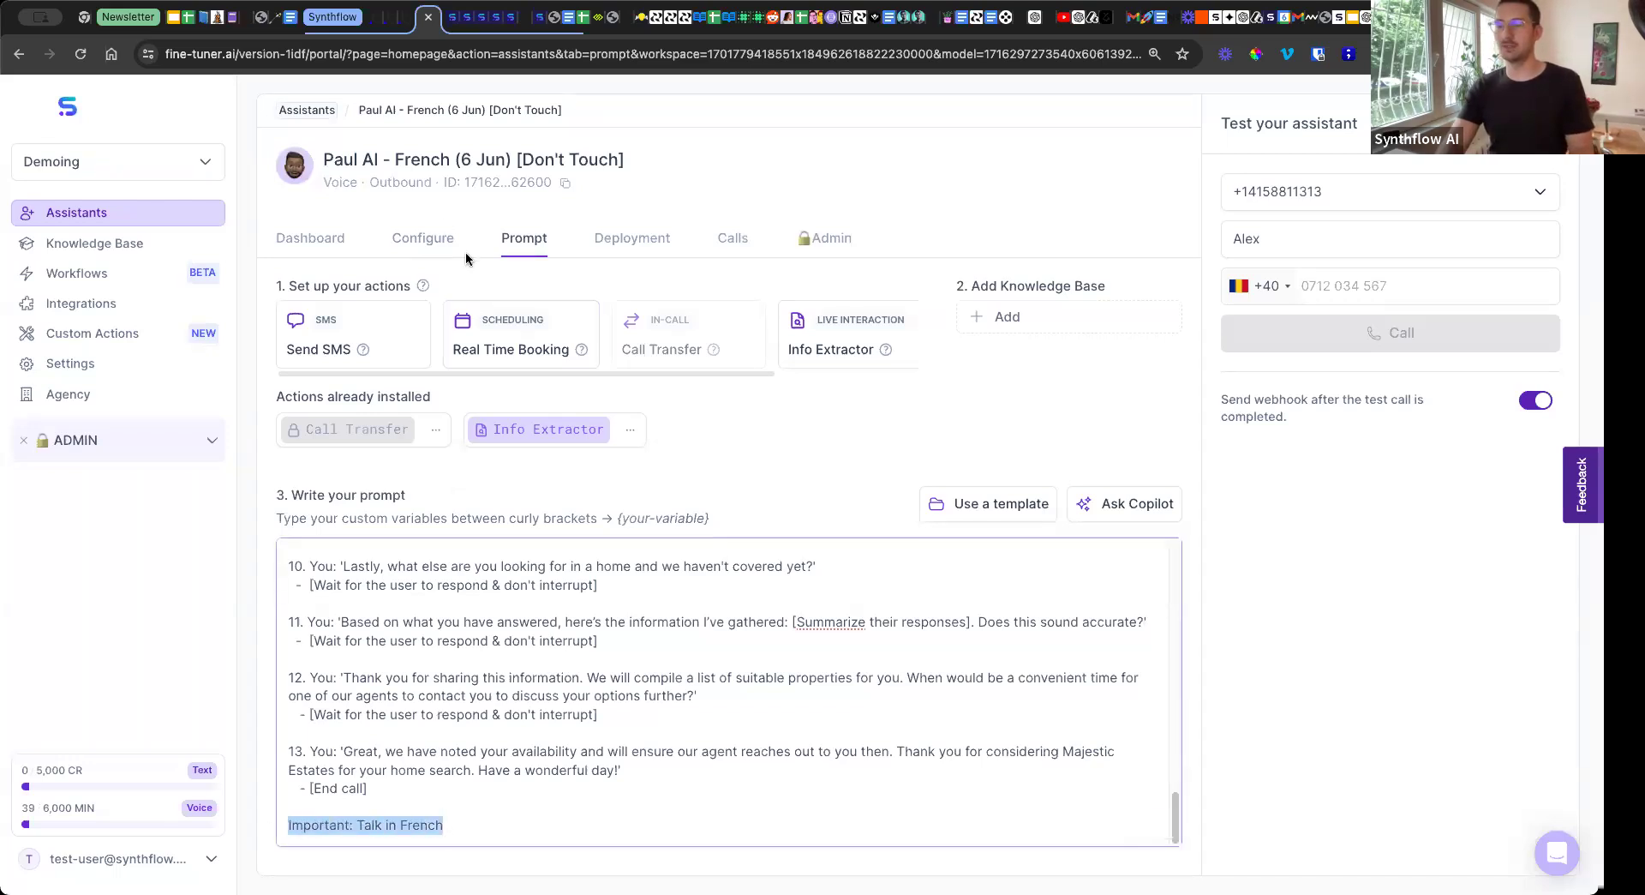
Return to the assistant's configuration settings and enter the recipient's phone number for a test call.
click(432, 236)
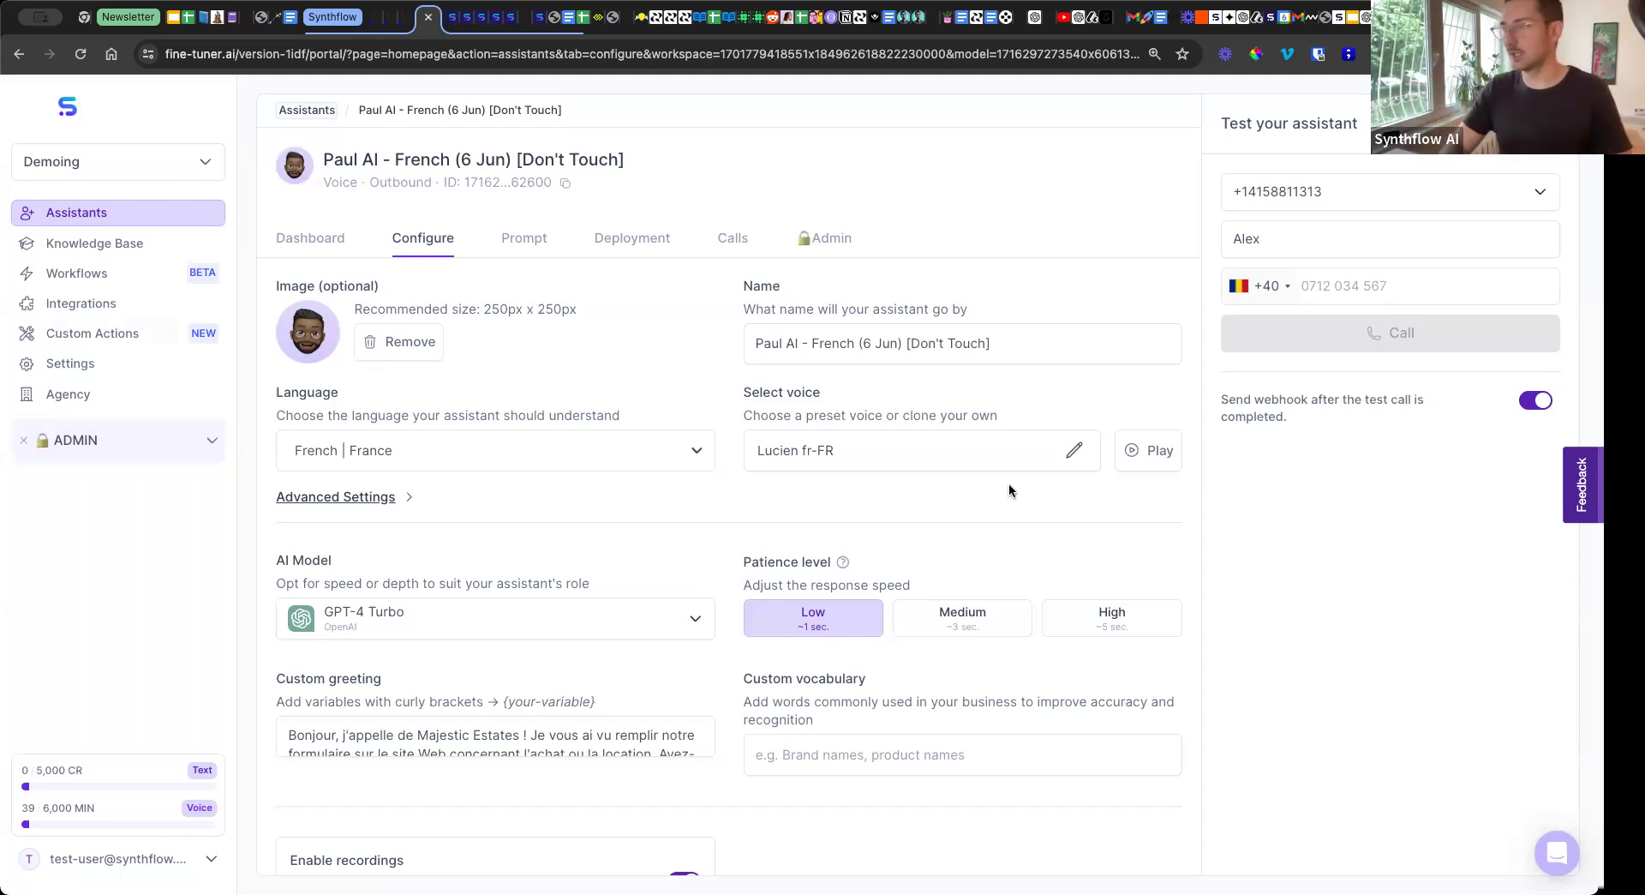
click(1313, 286)
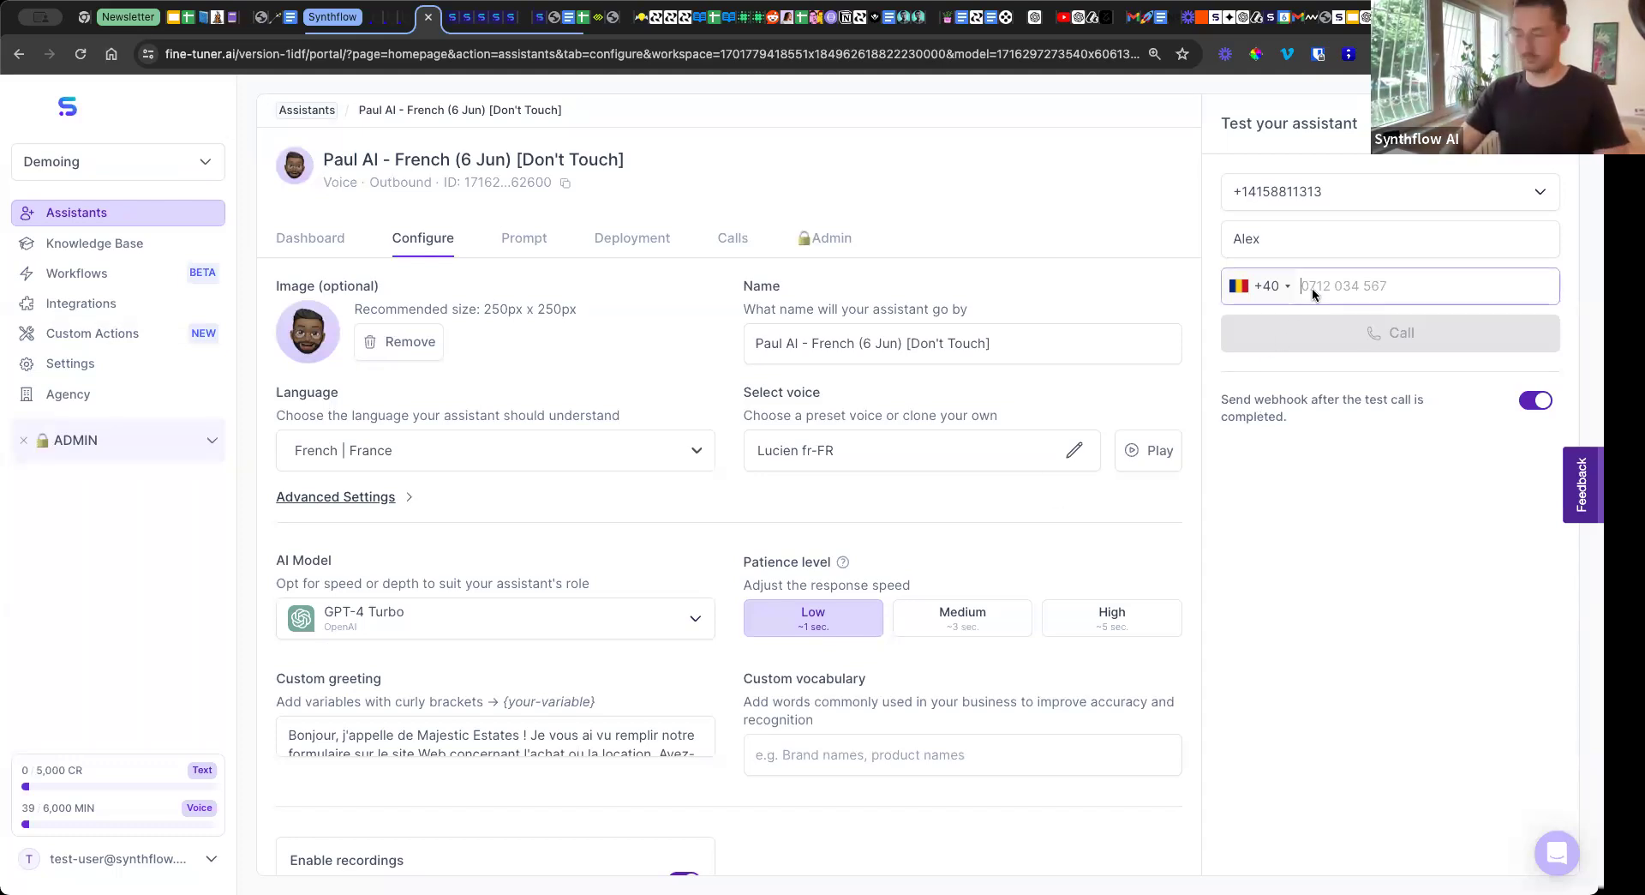
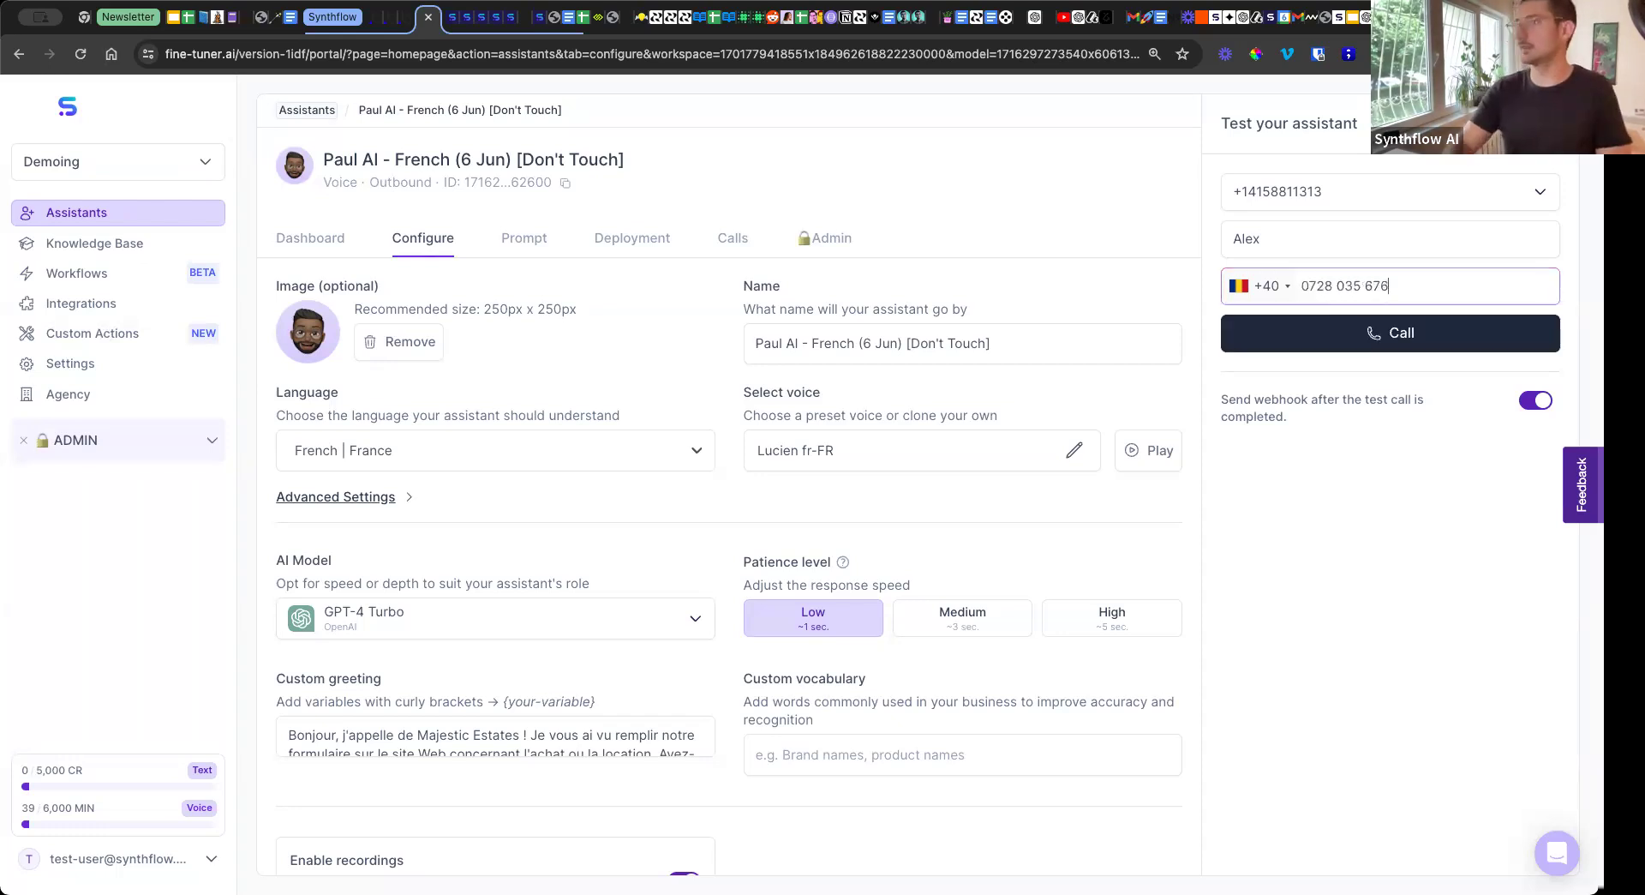
Place the test call to the entered number and review the French assistant's prompt before returning to its configuration settings.
click(1262, 343)
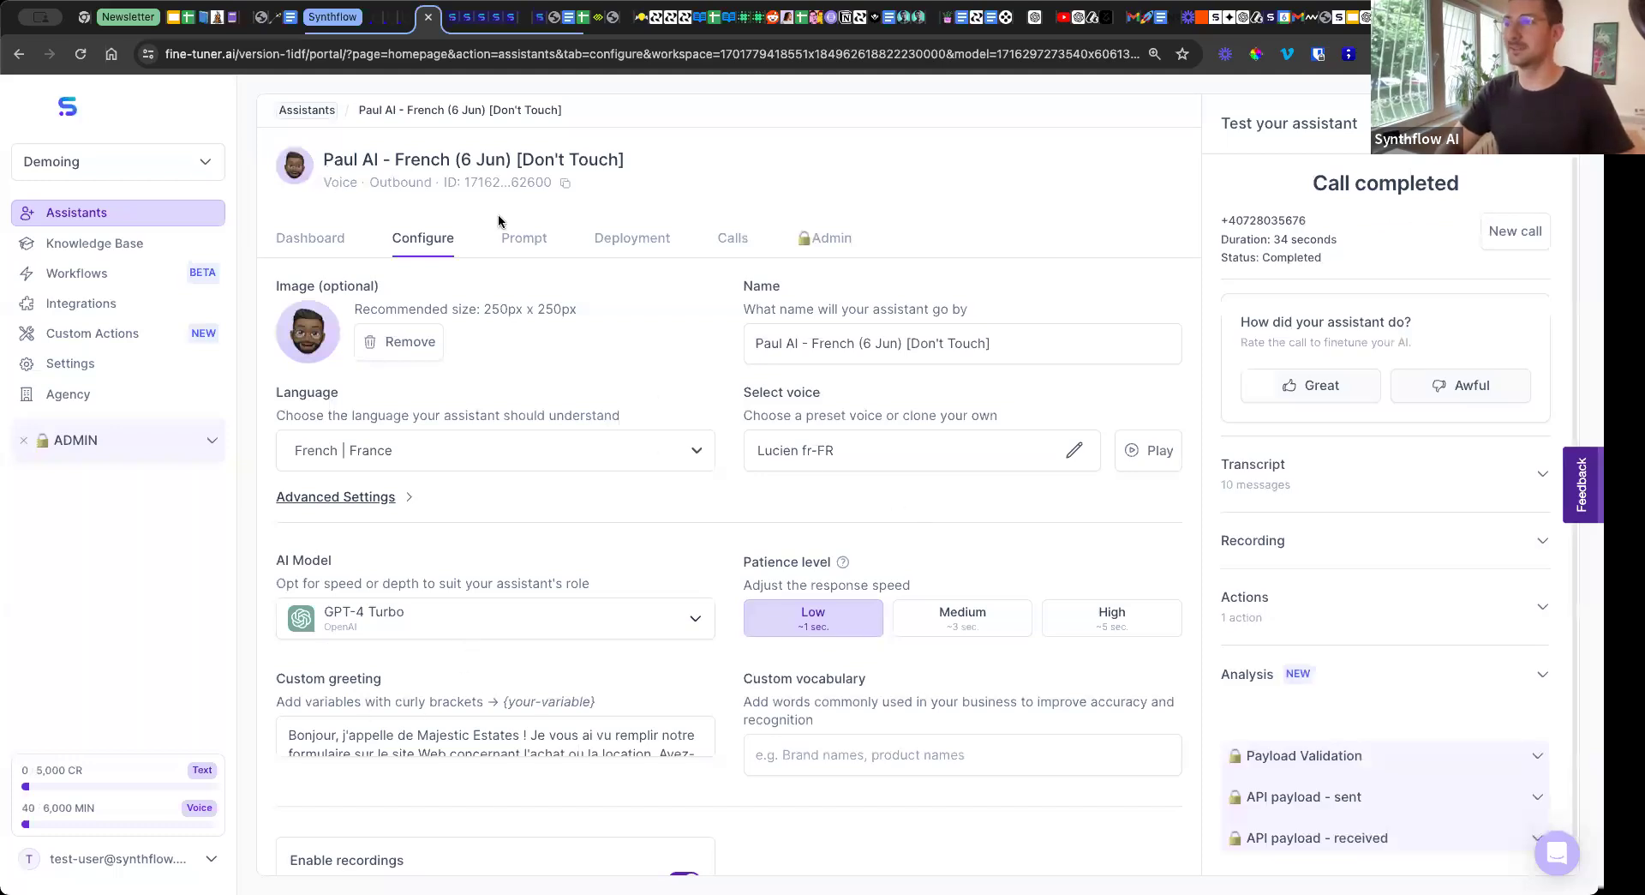
click(516, 239)
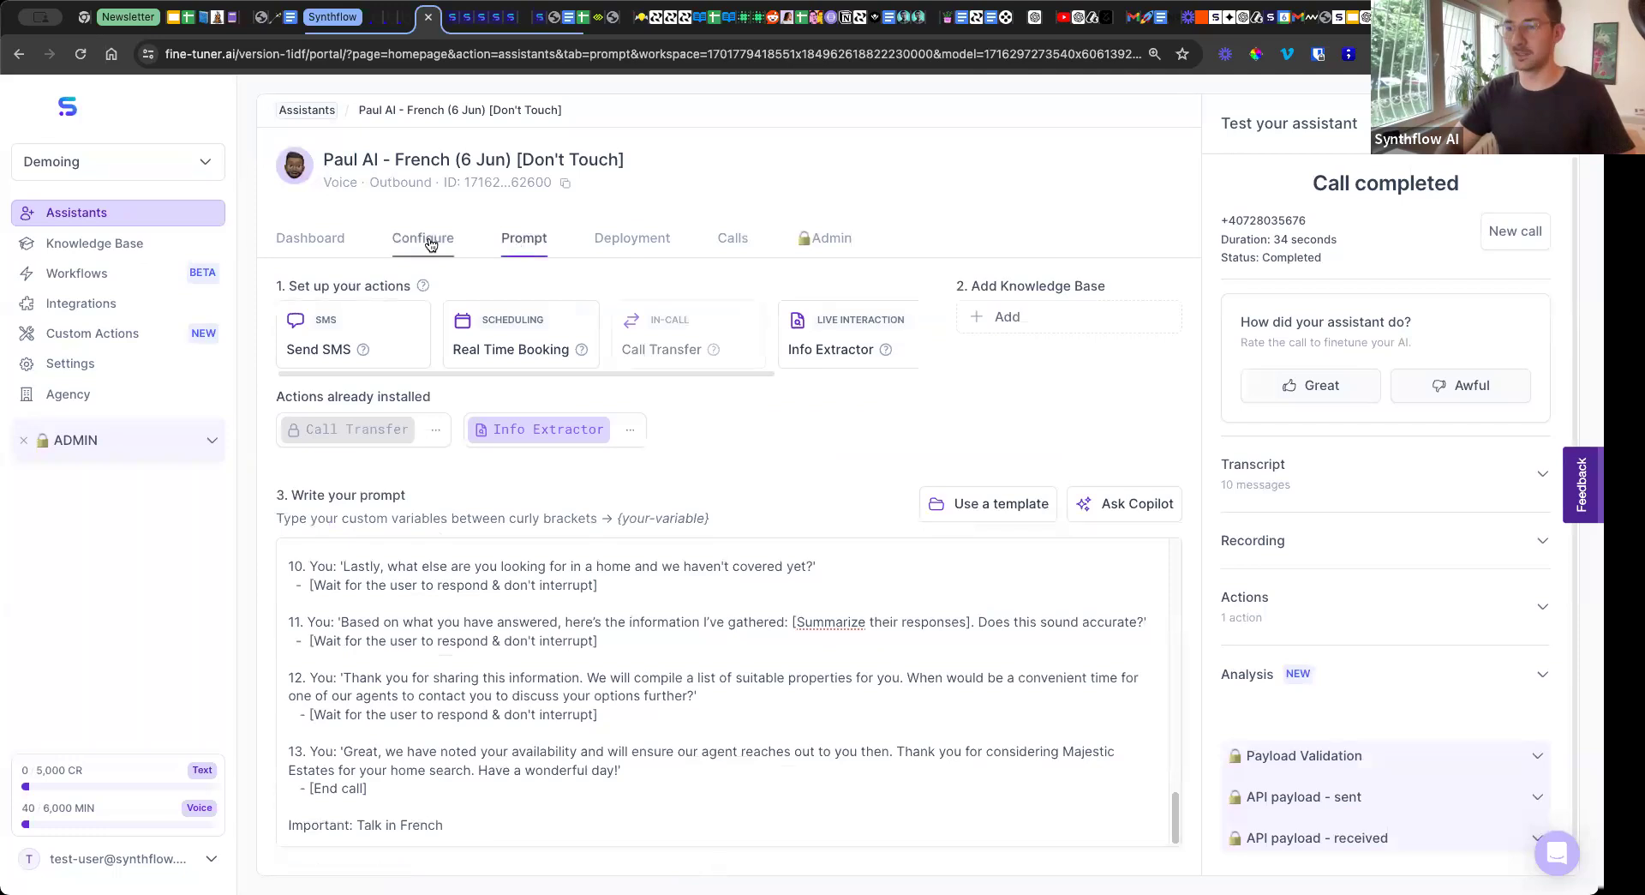
scroll(441, 692, up, 5)
scroll(441, 693, up, 5)
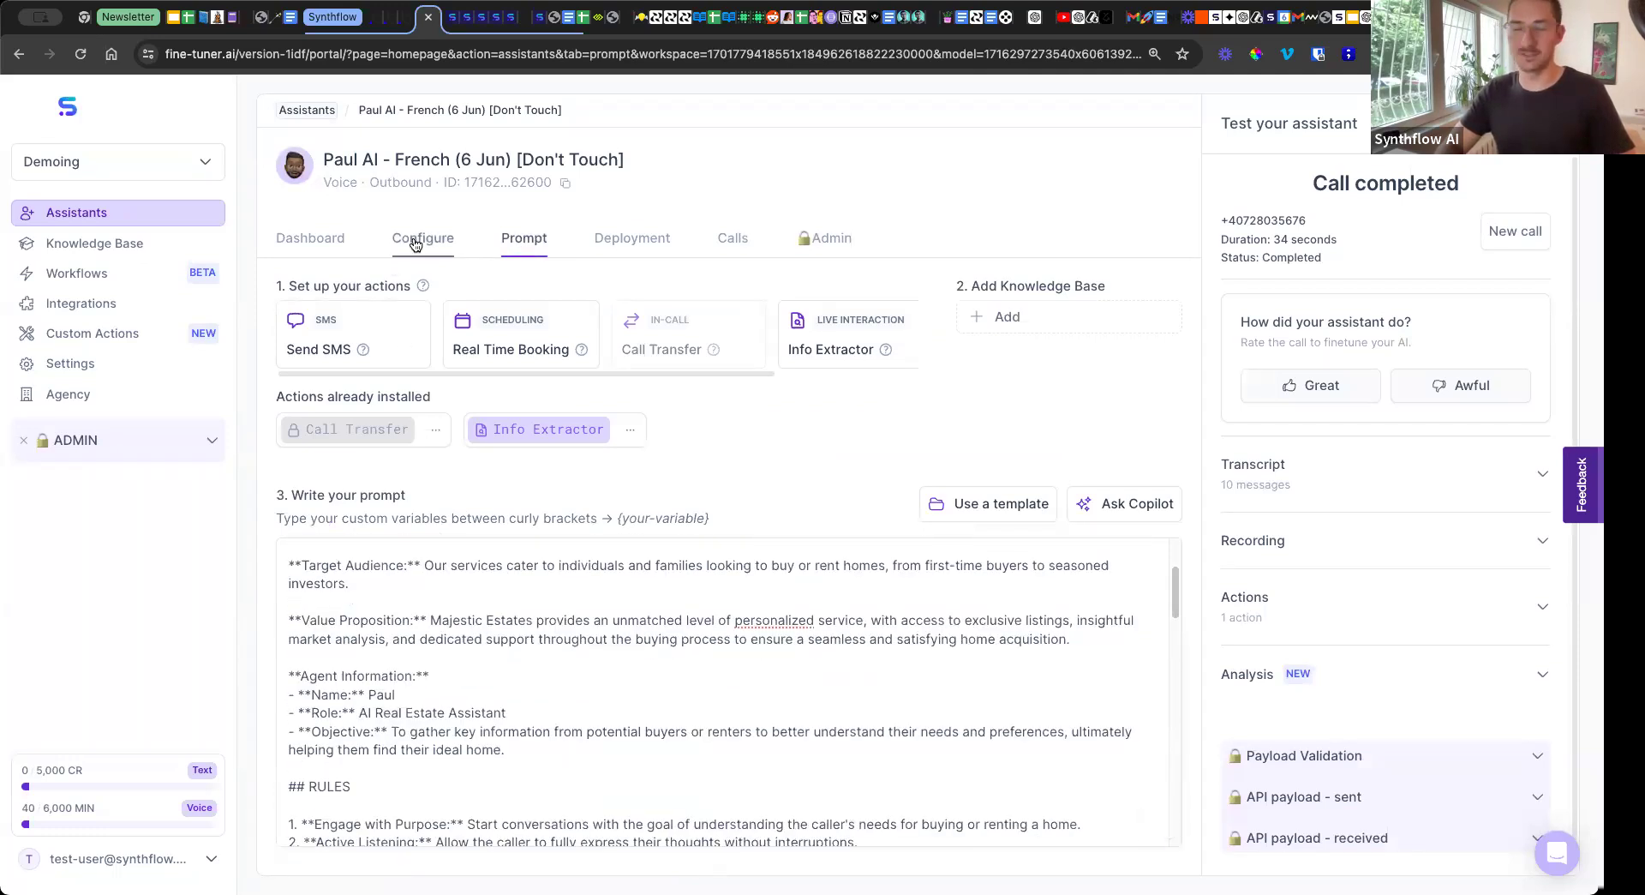
click(419, 238)
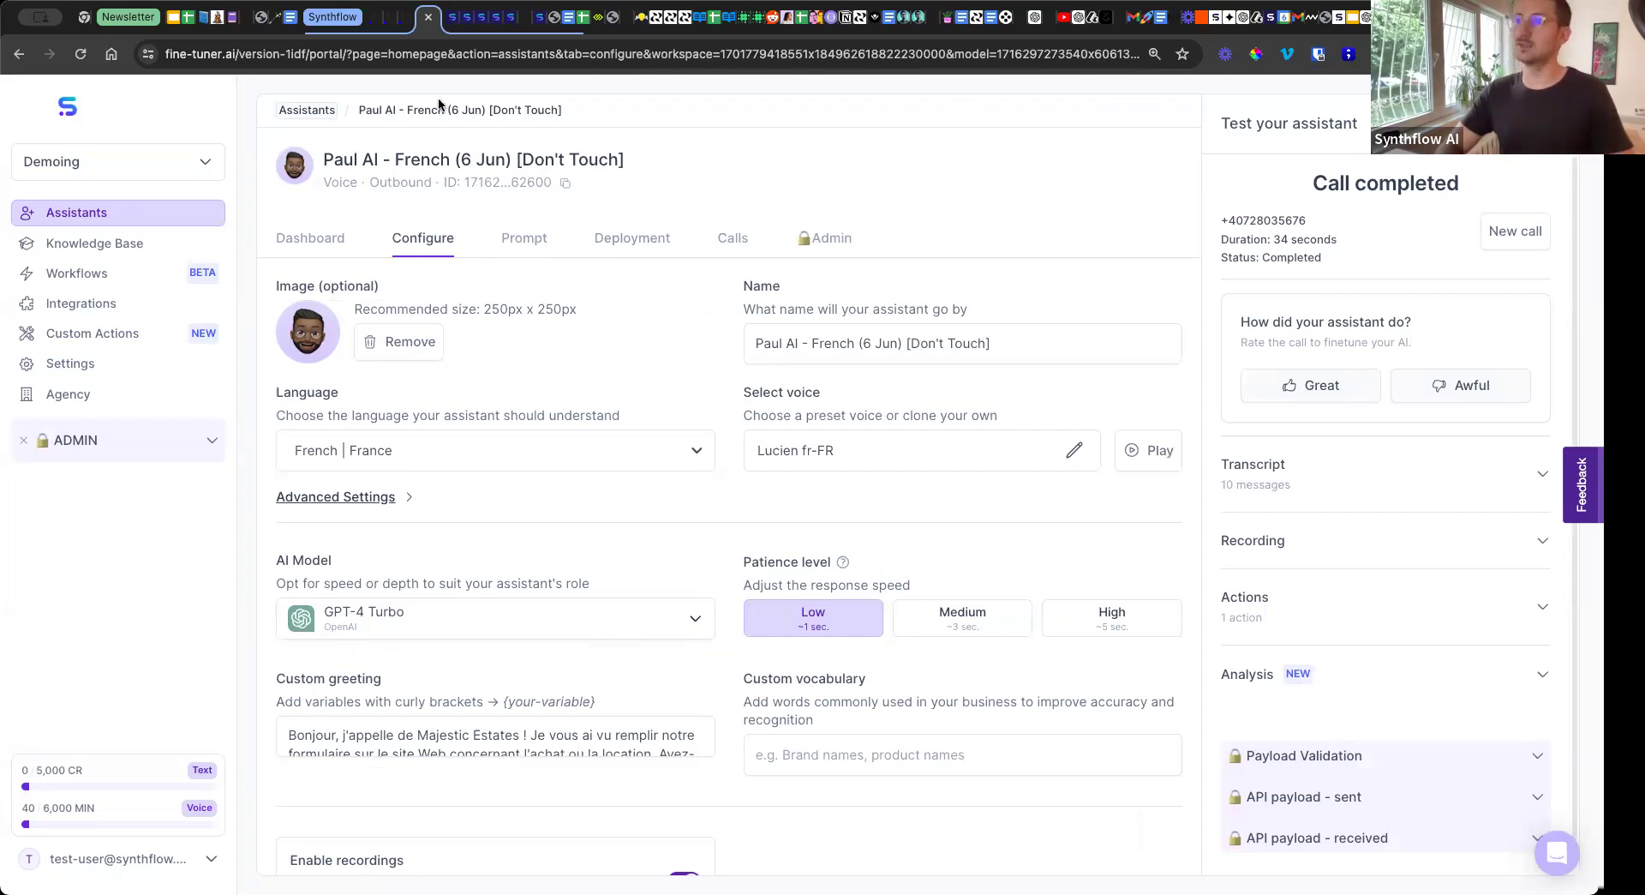
click(310, 54)
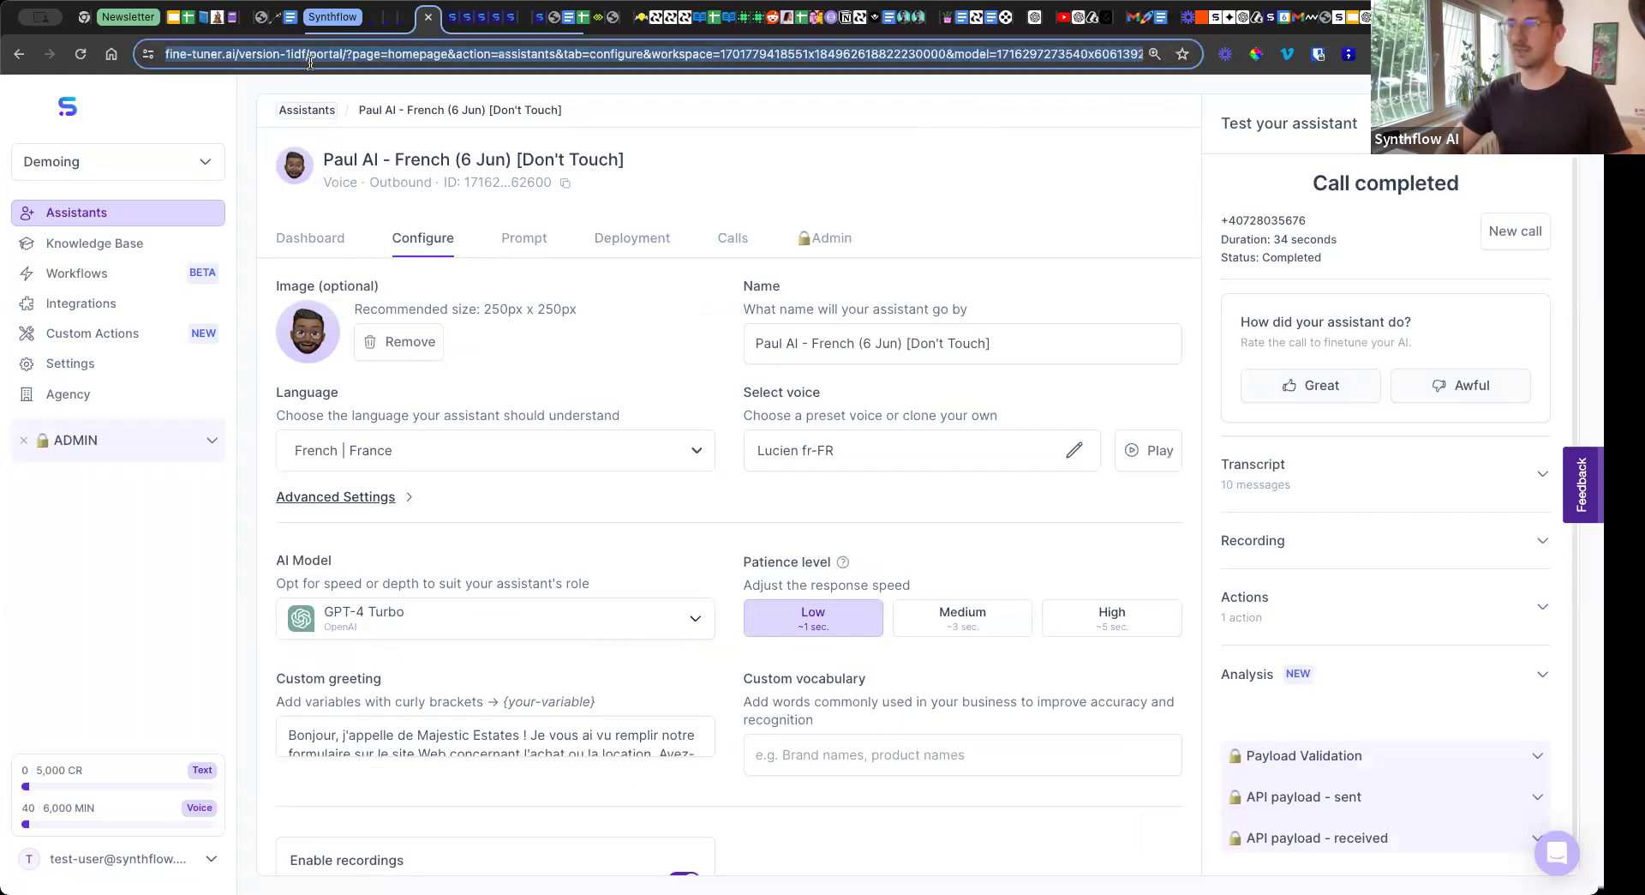
click(949, 181)
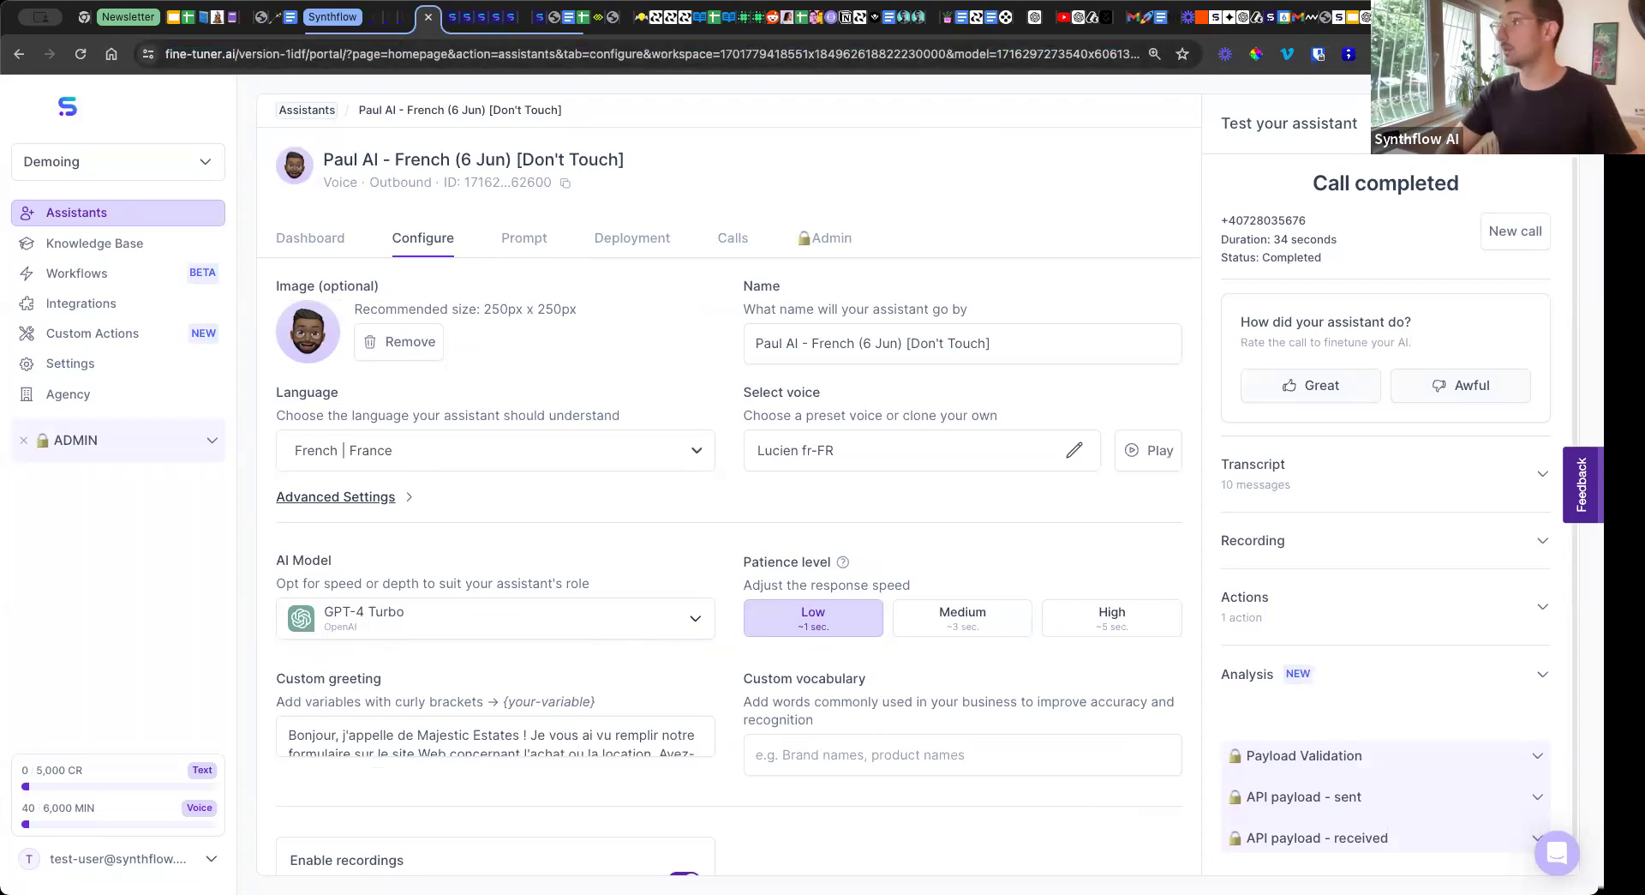
Switch to the Google Slides presentation and advance from the language slide to the Roadmap feature list.
click(1466, 17)
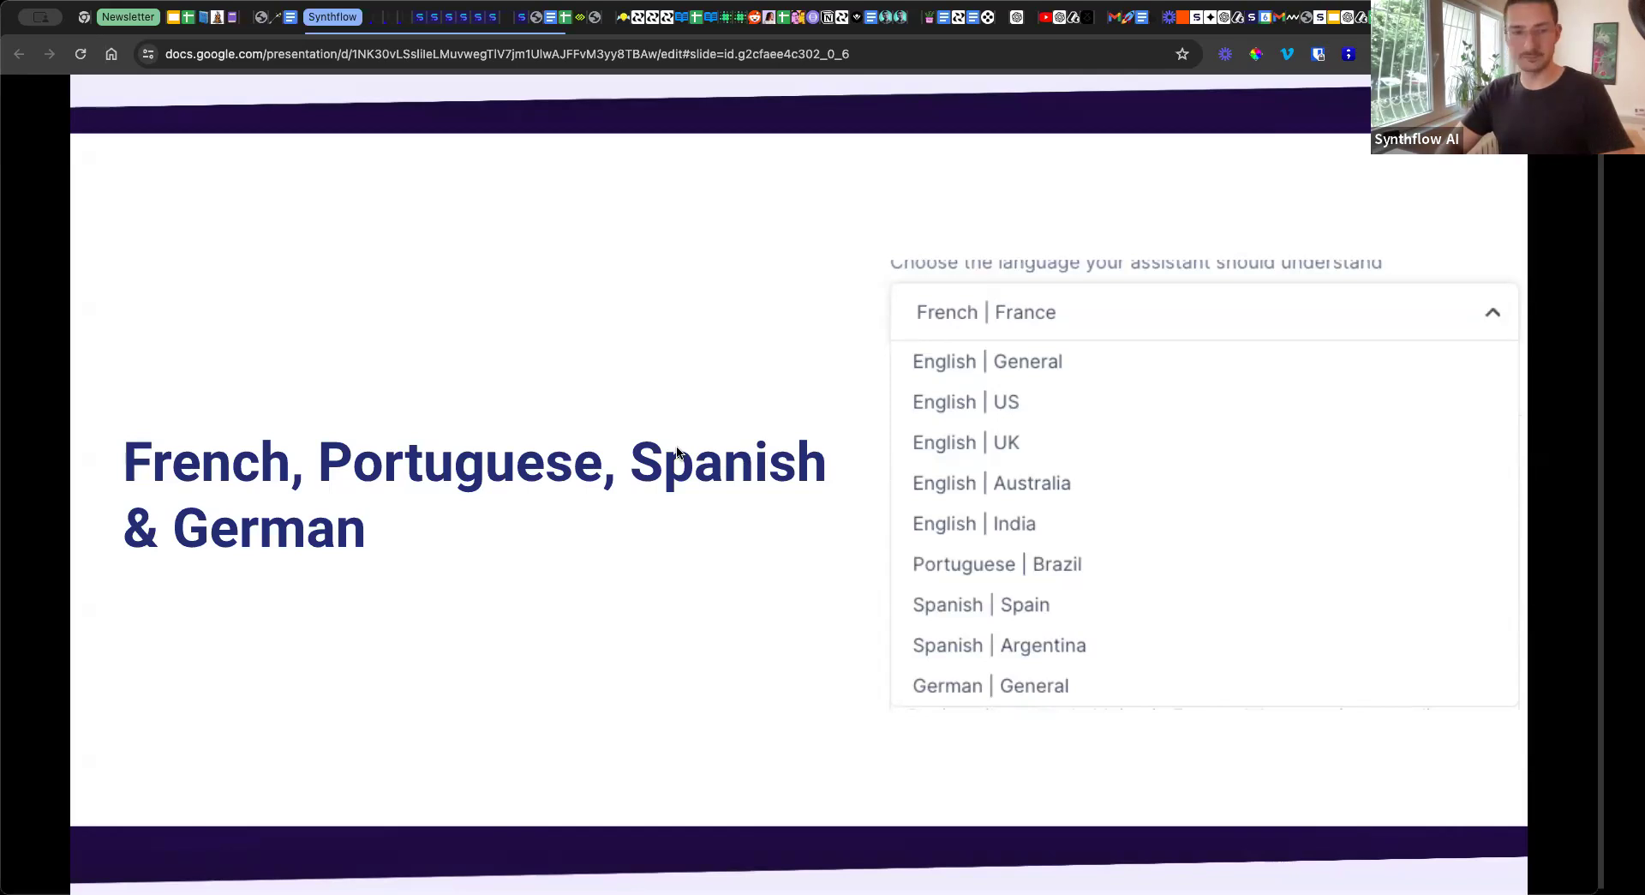
key(Right)
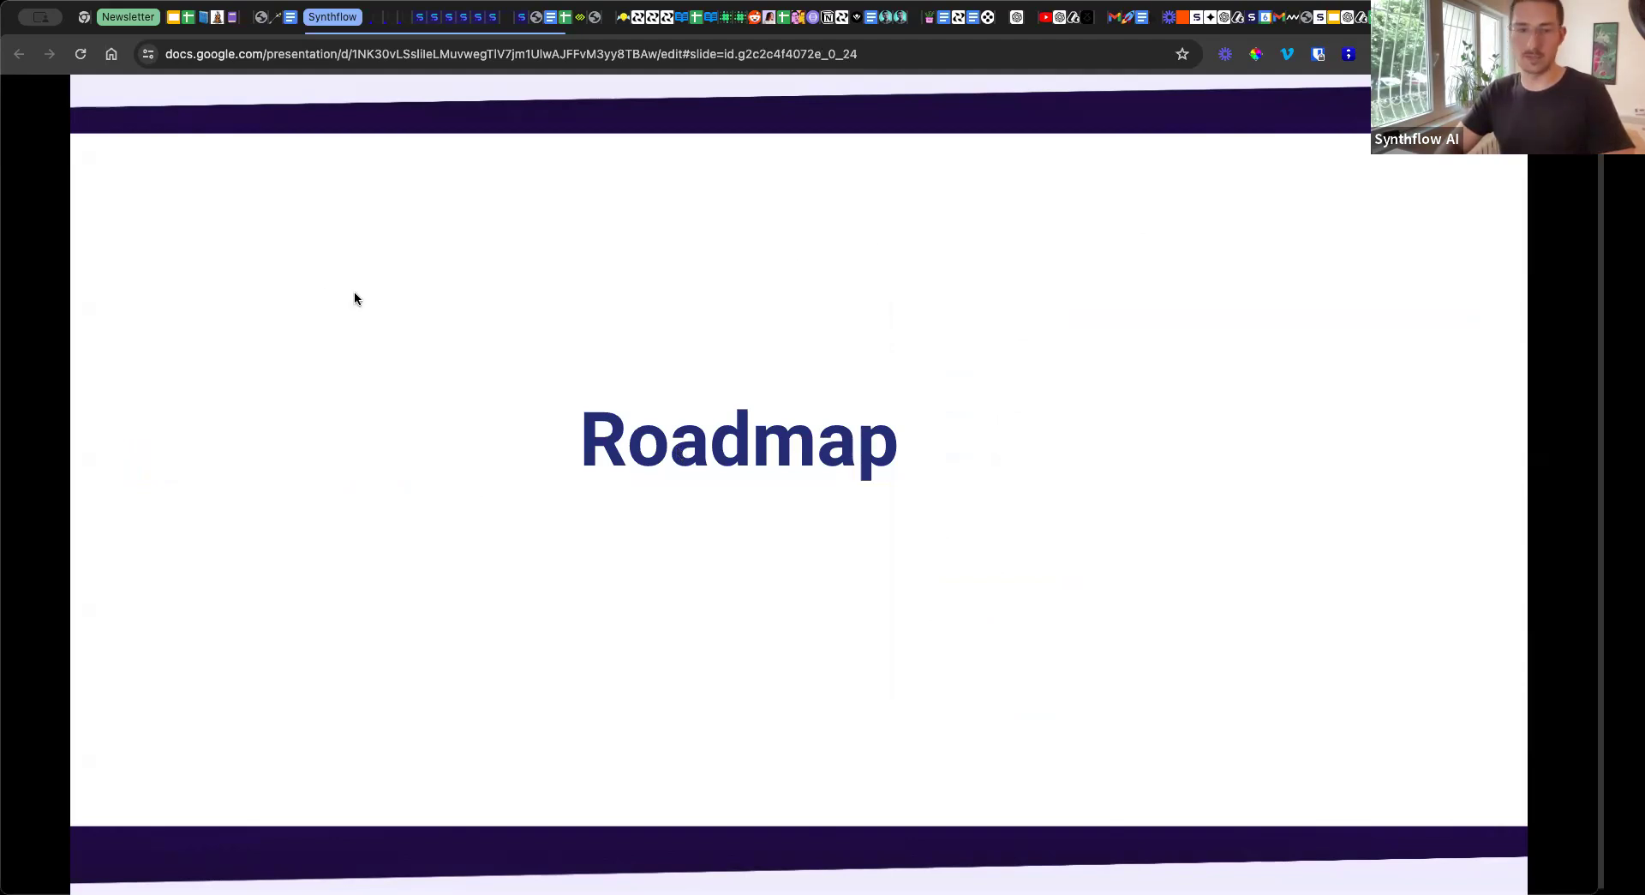
key(Right)
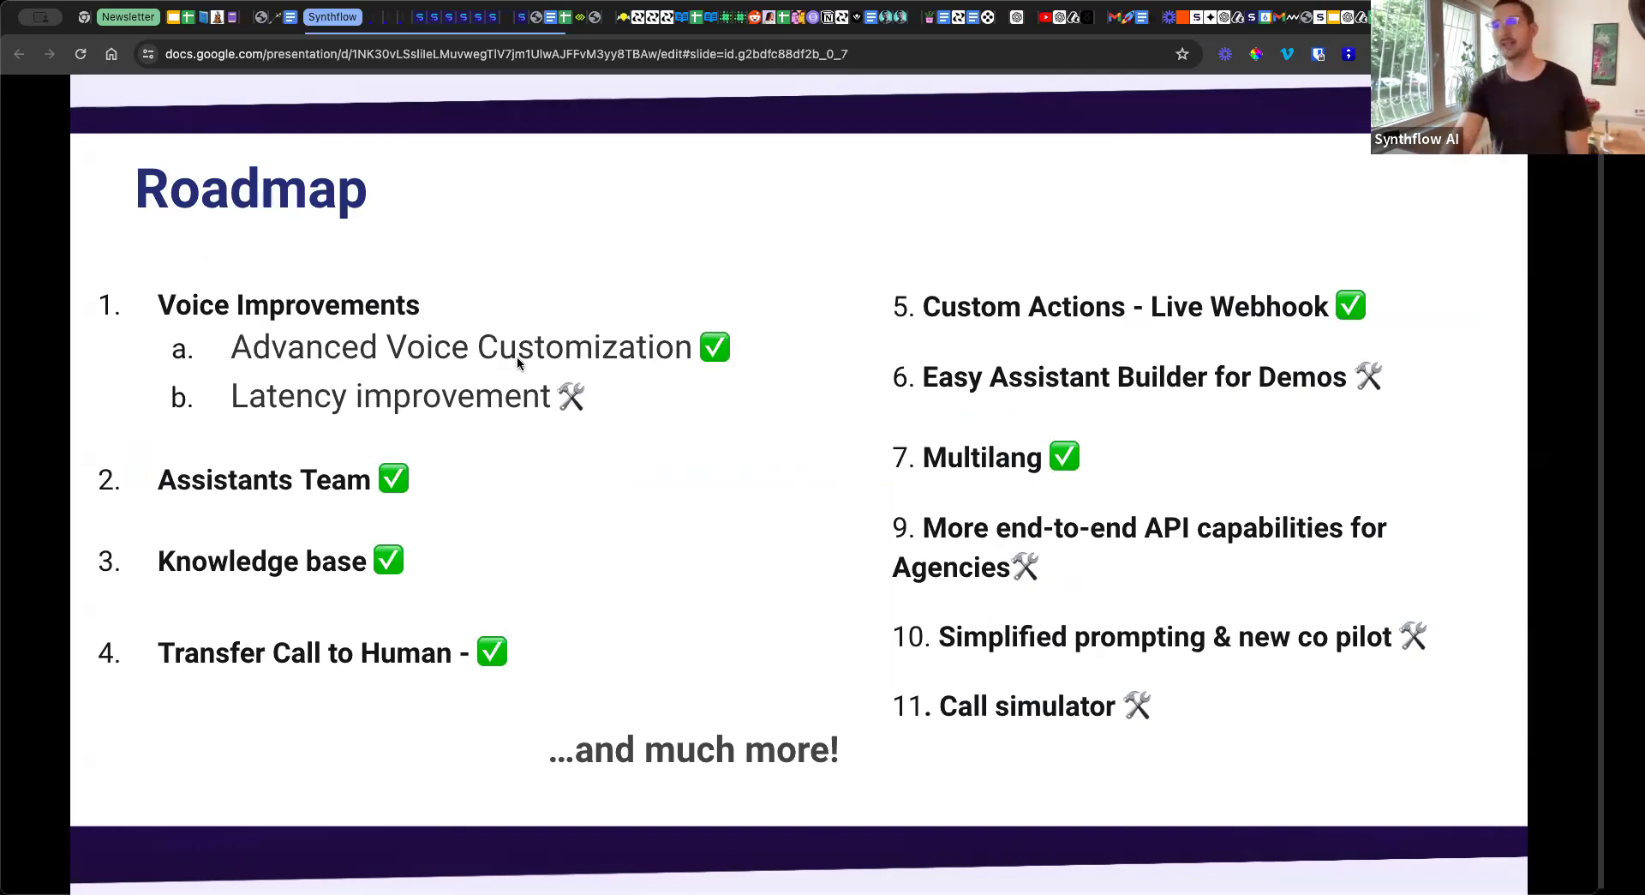
Switch to Synthflow to review the French assistant's expanded advanced voice settings, and return to the Roadmap slide.
click(420, 20)
click(360, 497)
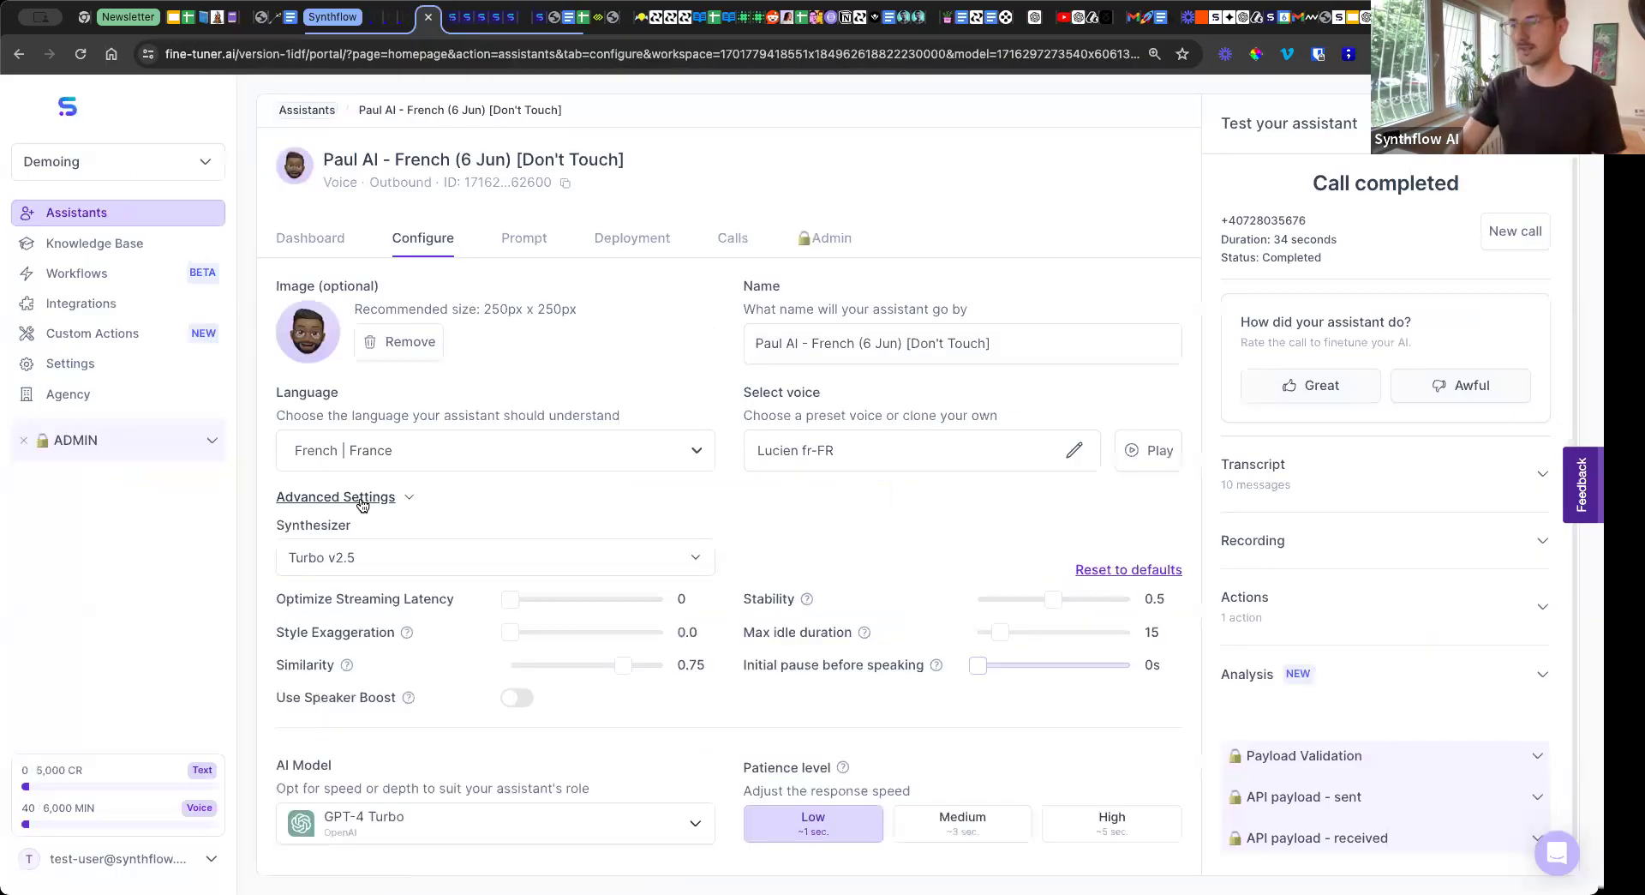
scroll(588, 315, down, 1)
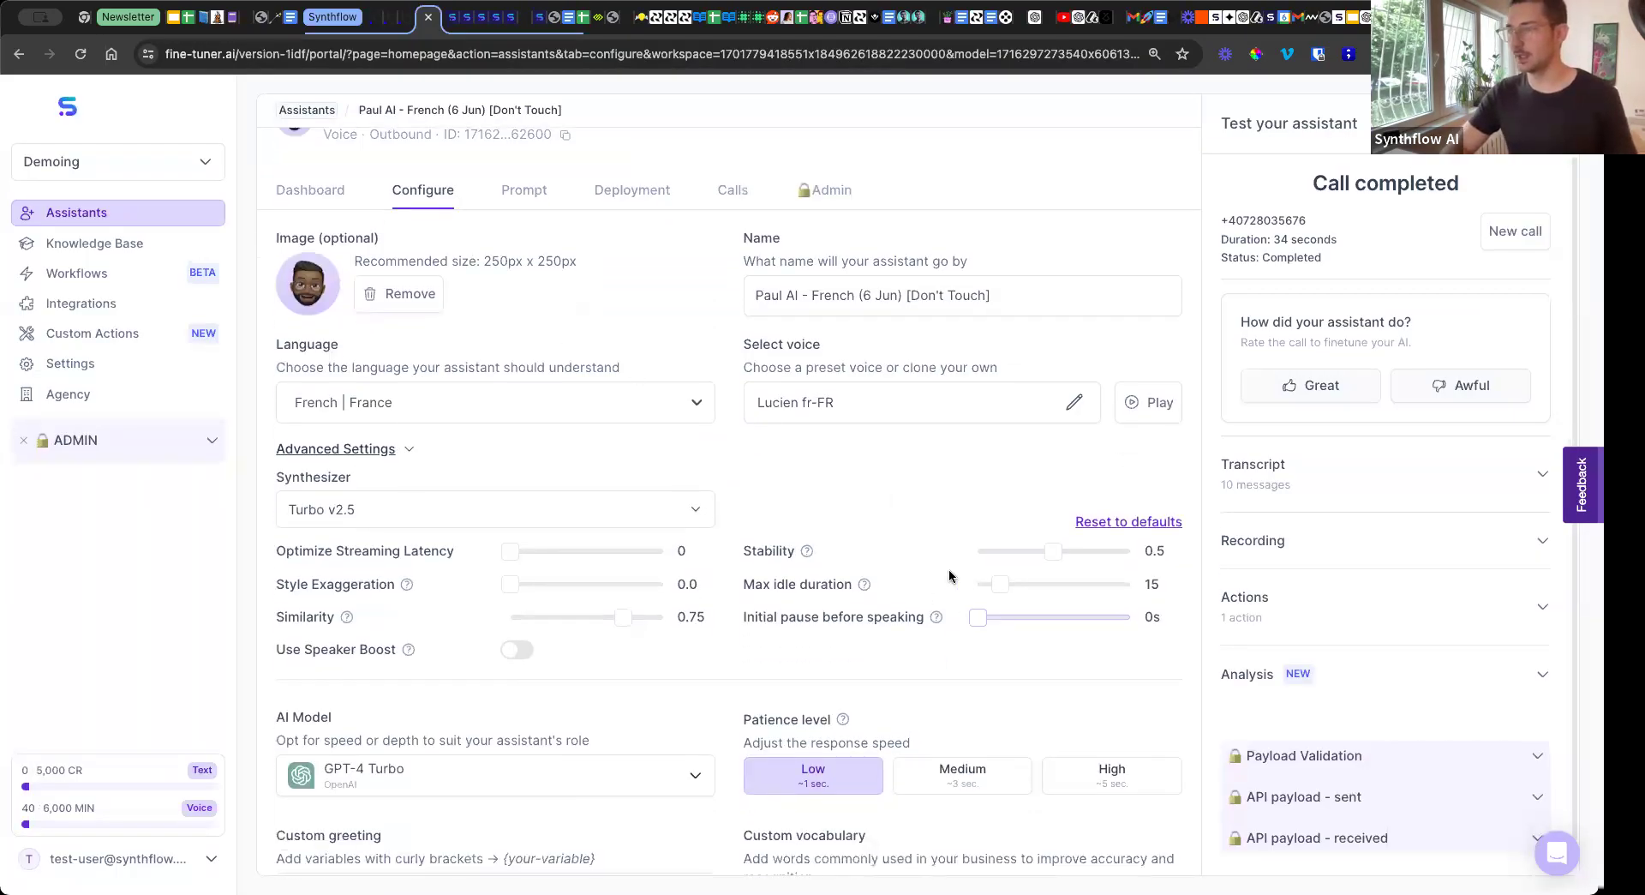
mouse_move(805, 553)
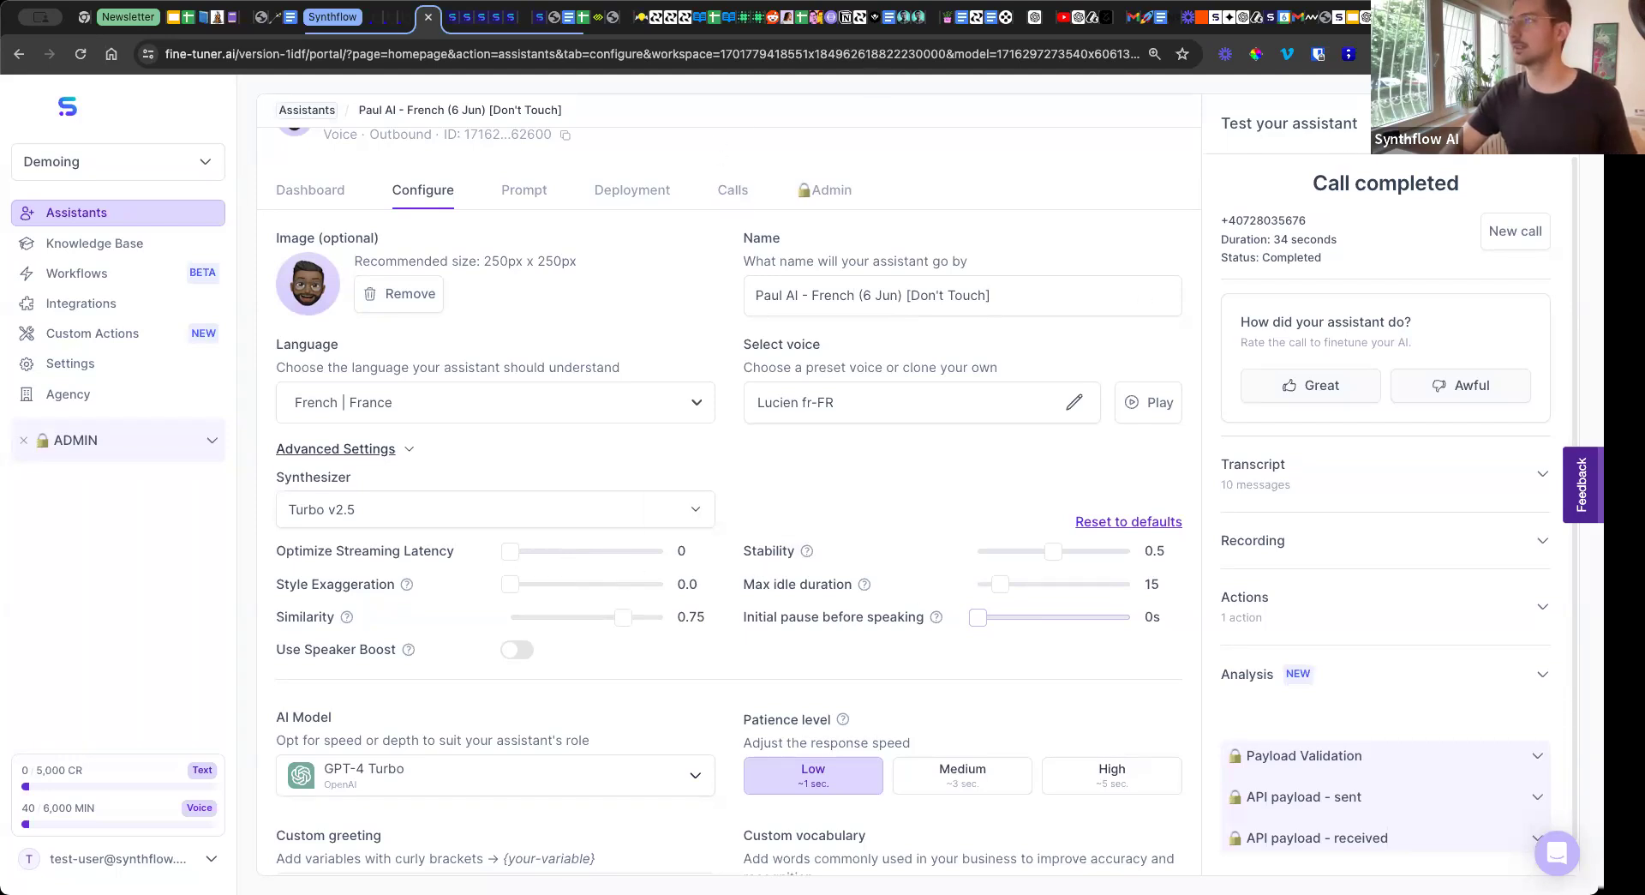
click(1422, 17)
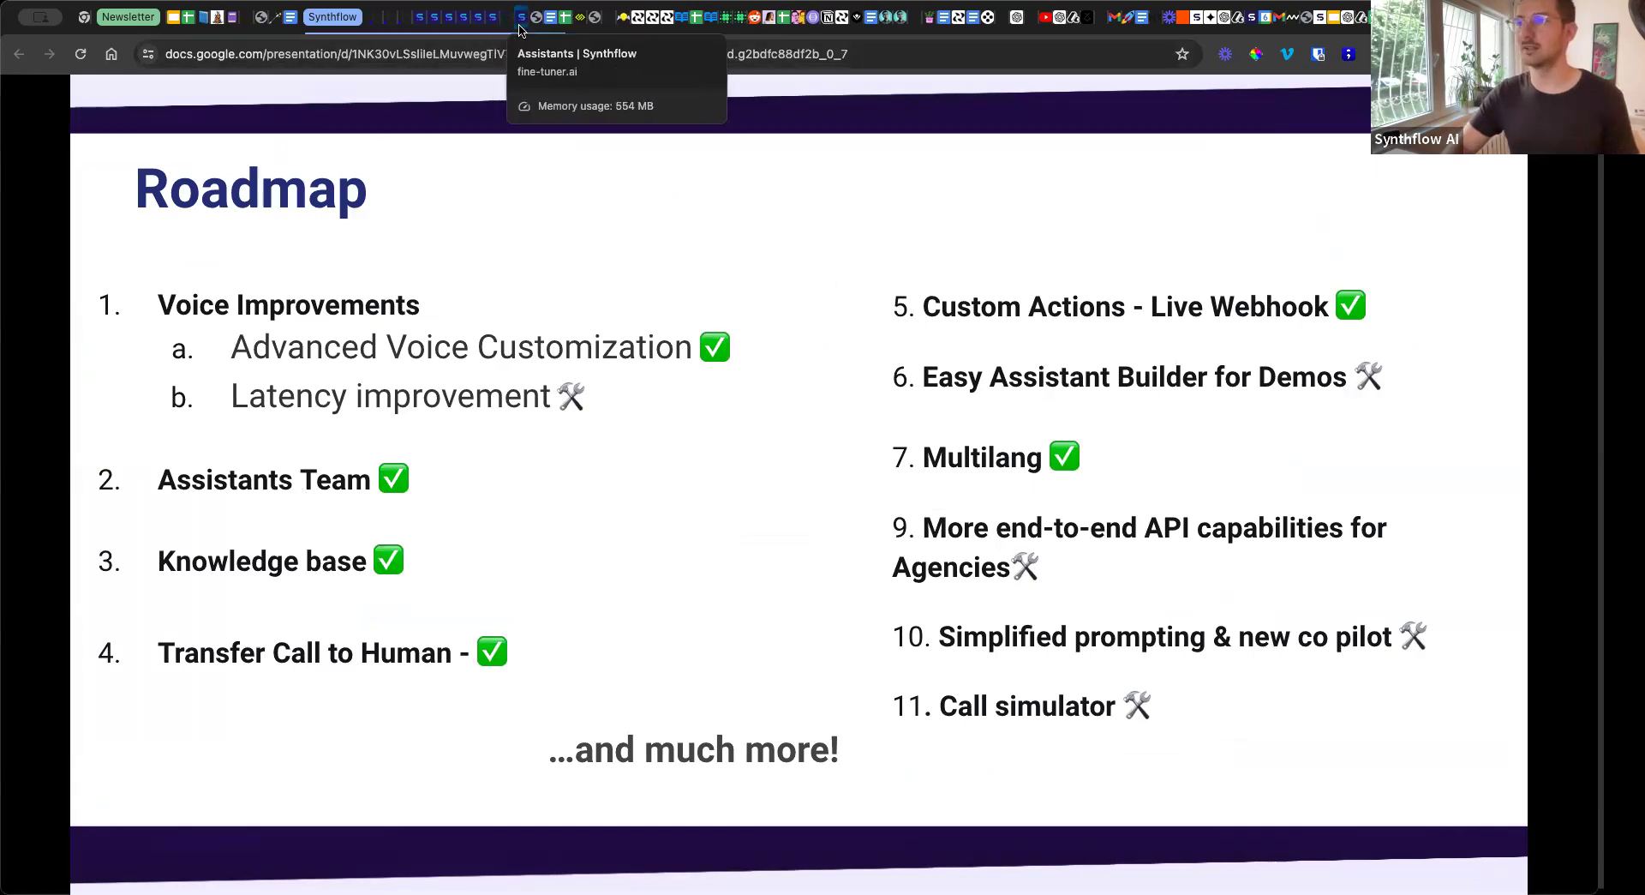
Open Synthflow's Knowledge Base repository and inspect the RAG search trigger conditions of a new knowledge base without creating it.
click(437, 16)
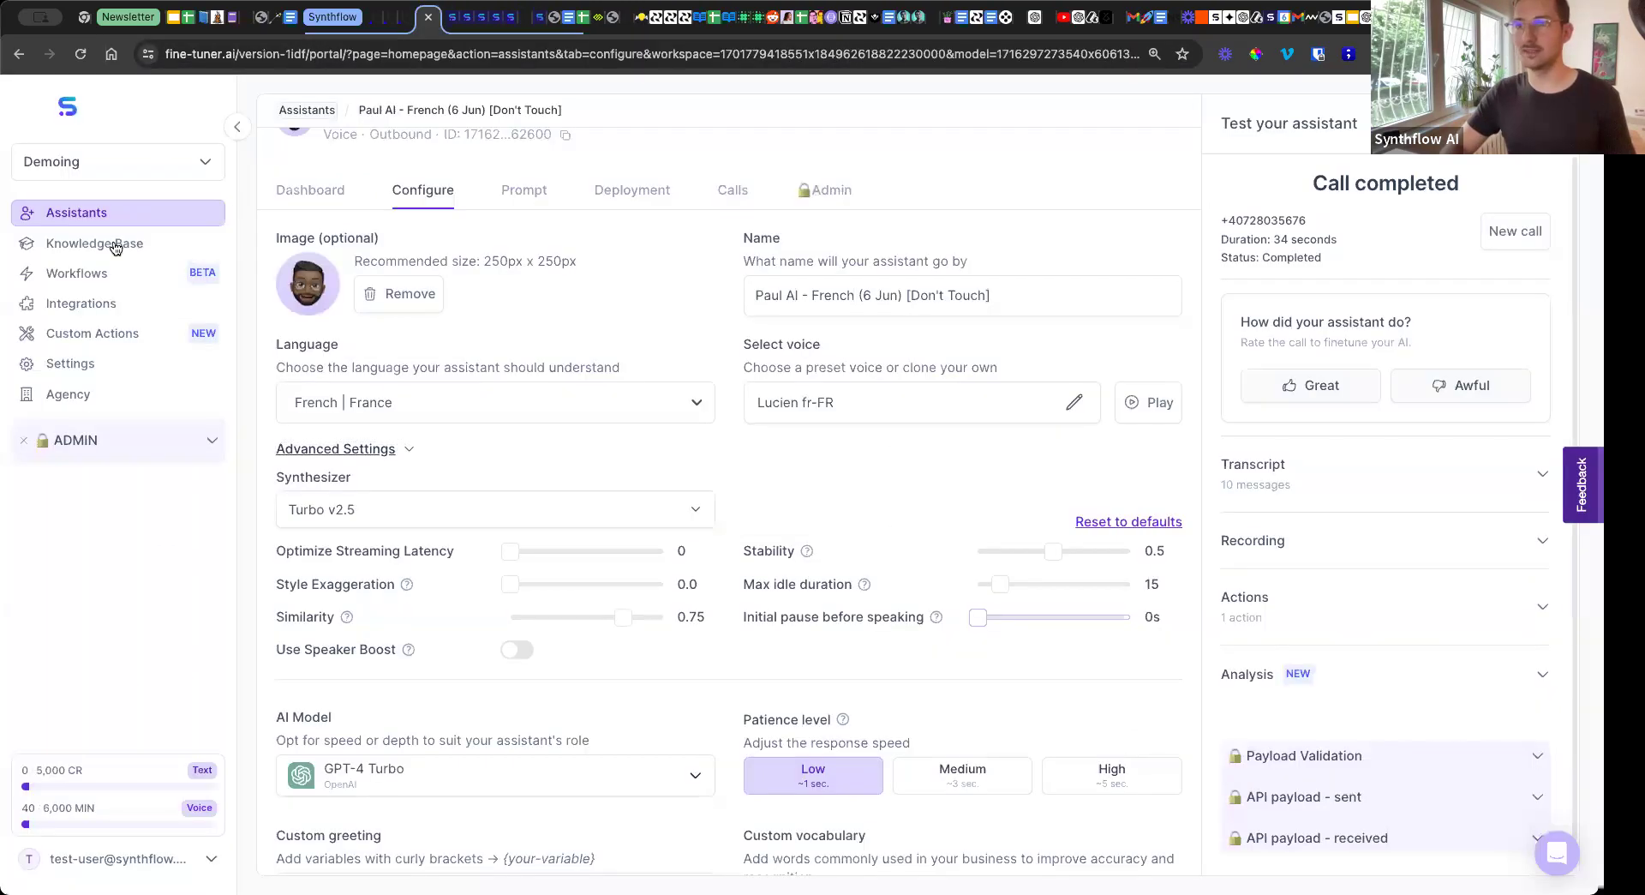
click(116, 246)
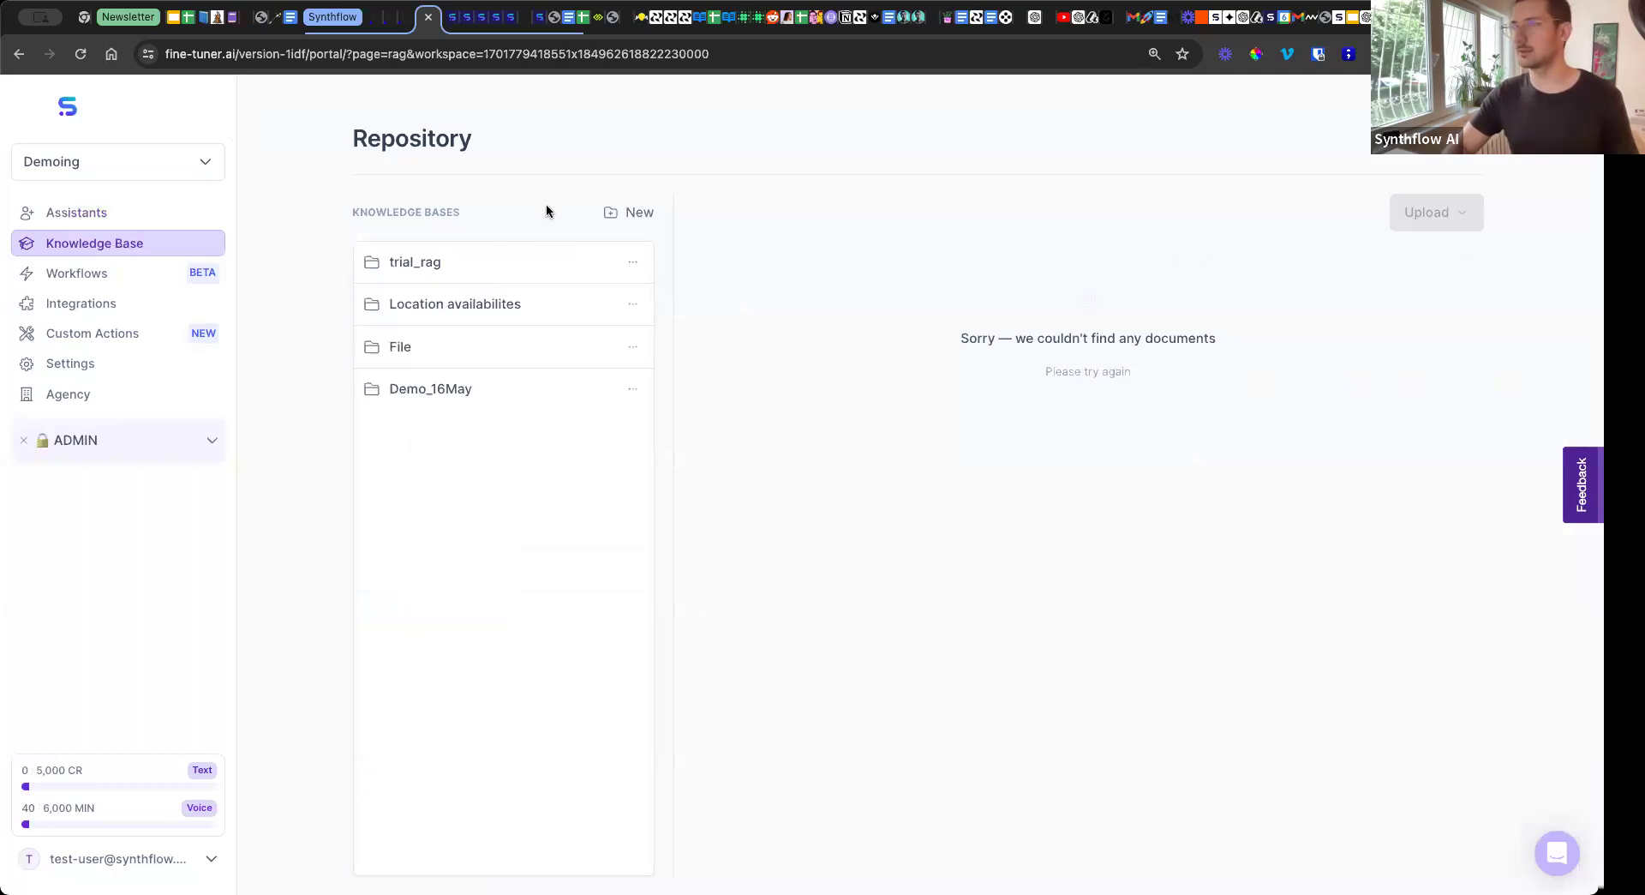
click(623, 215)
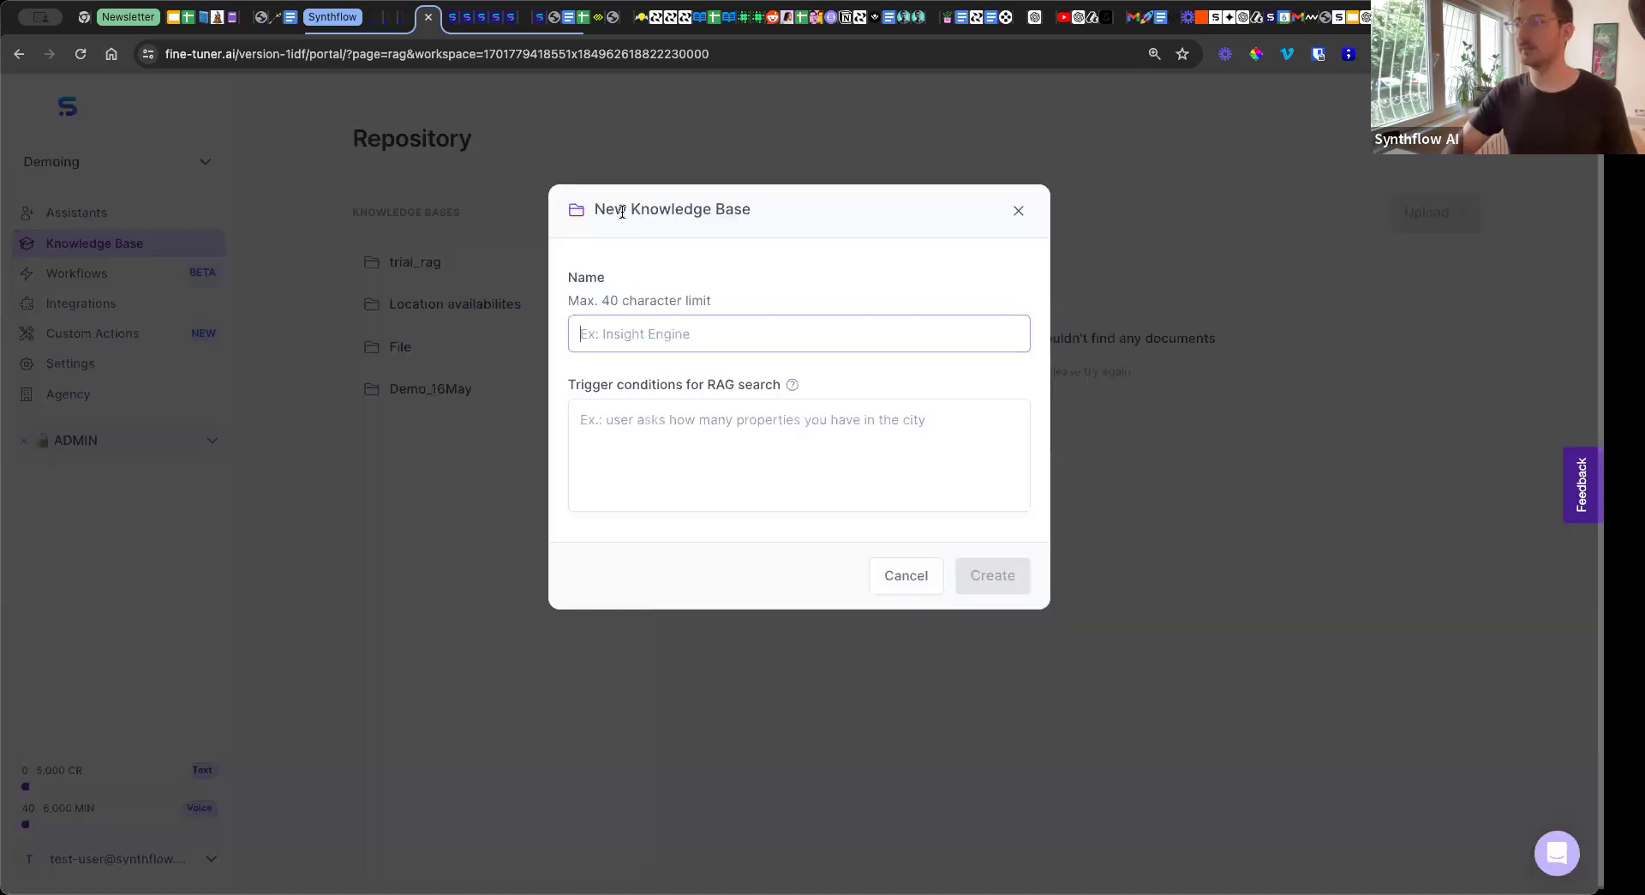
click(648, 421)
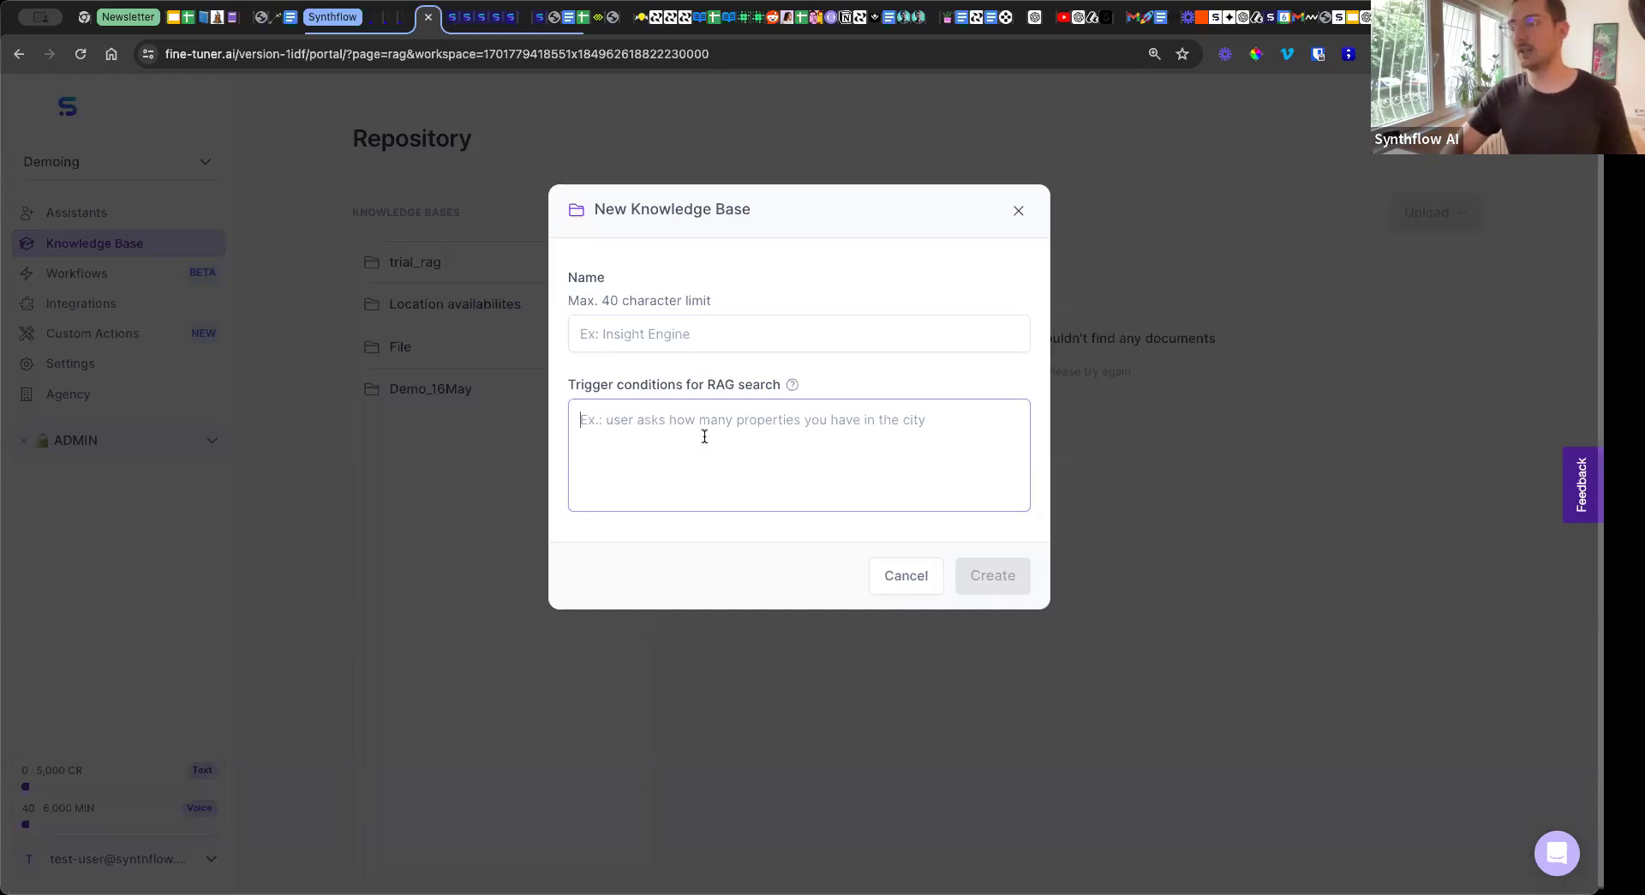
click(905, 575)
Inspect the trigger conditions in the Location availabilites knowledge base editor, close it without changes, and return to the Roadmap slide.
click(631, 308)
click(656, 252)
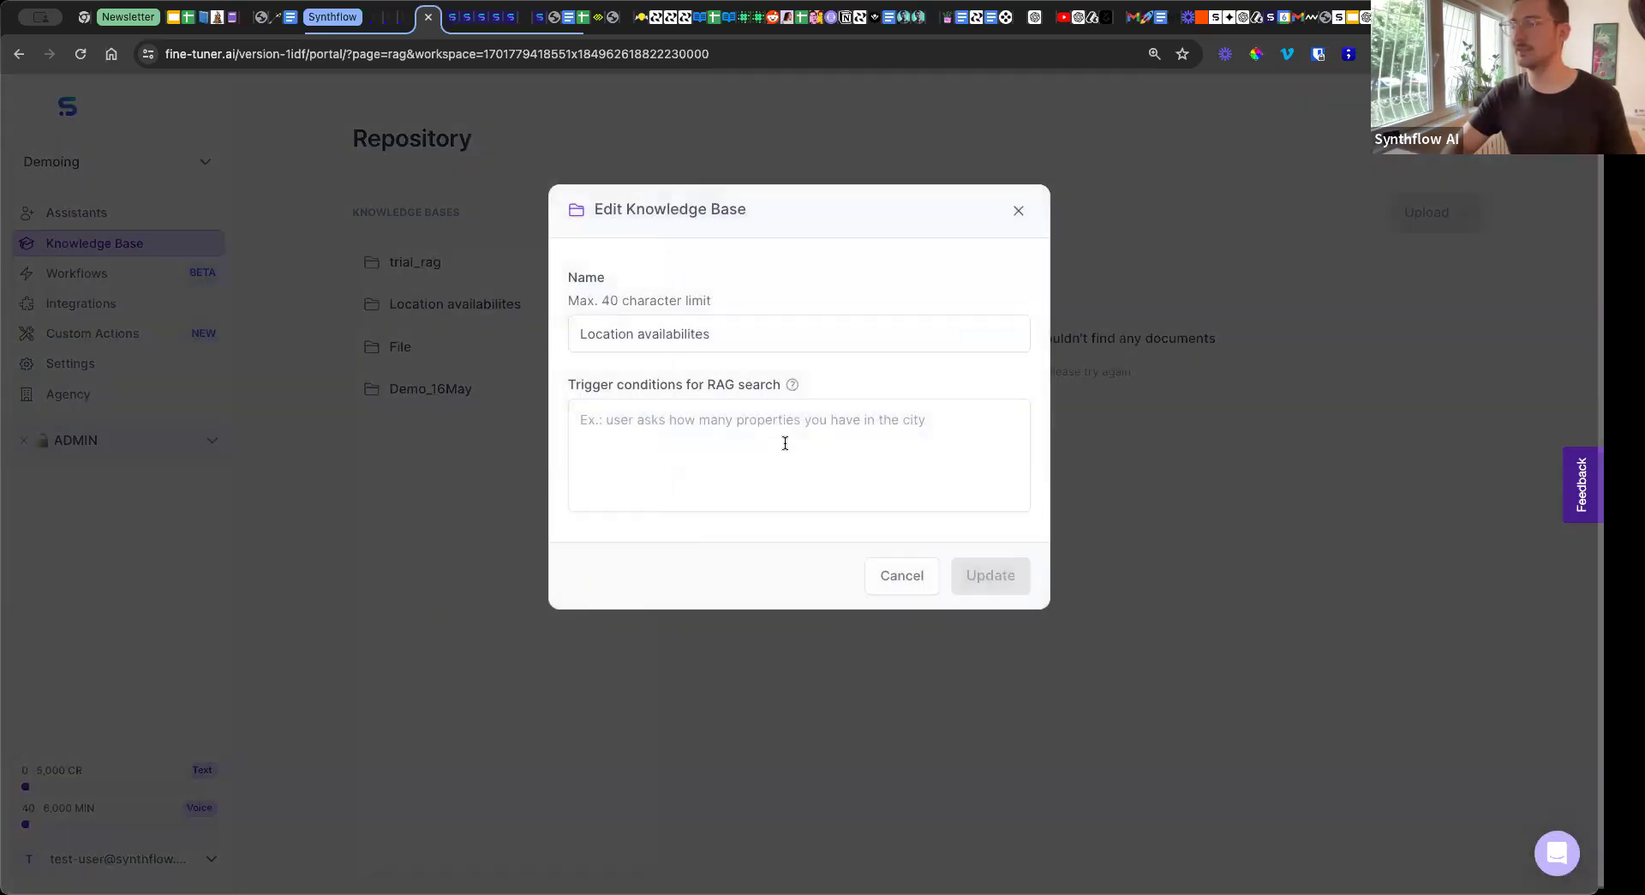
click(646, 423)
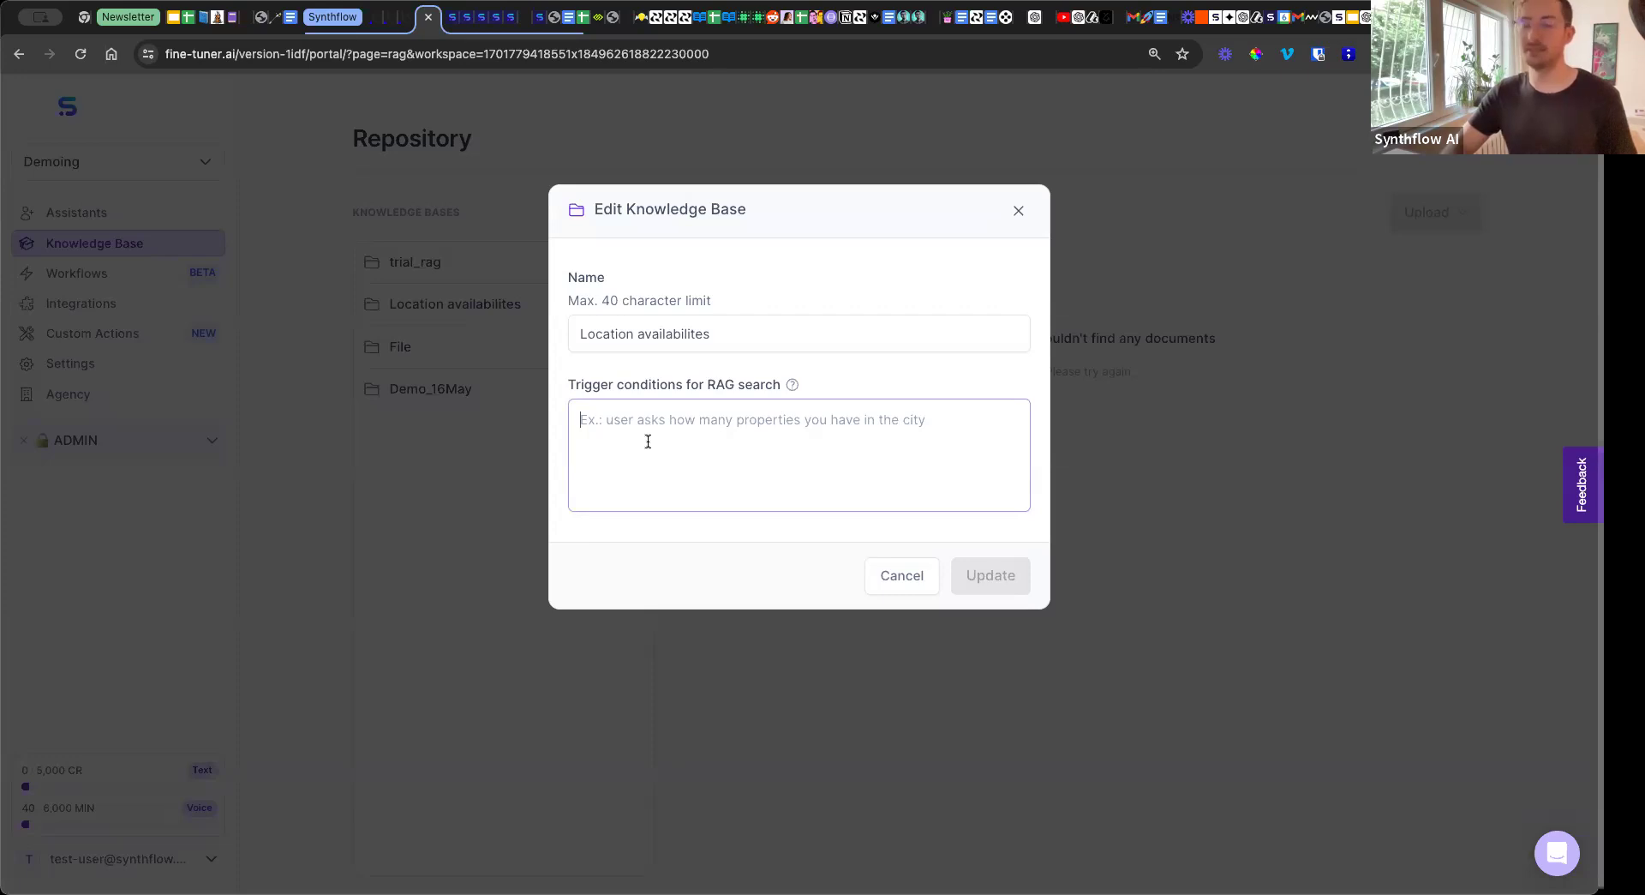
click(921, 591)
click(921, 591)
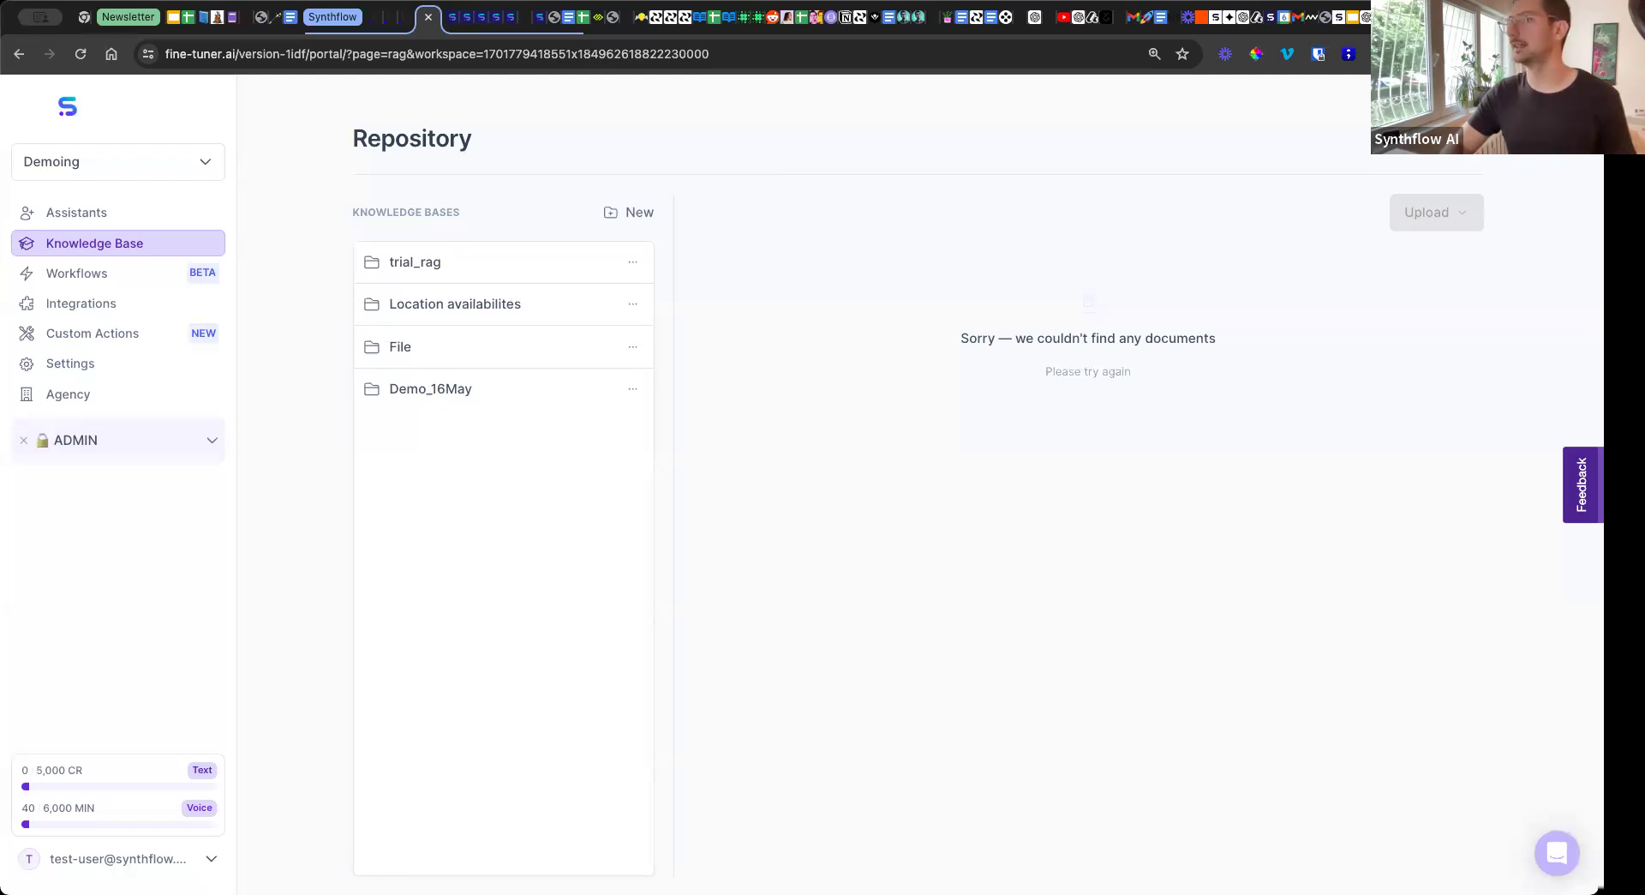
key(super+w)
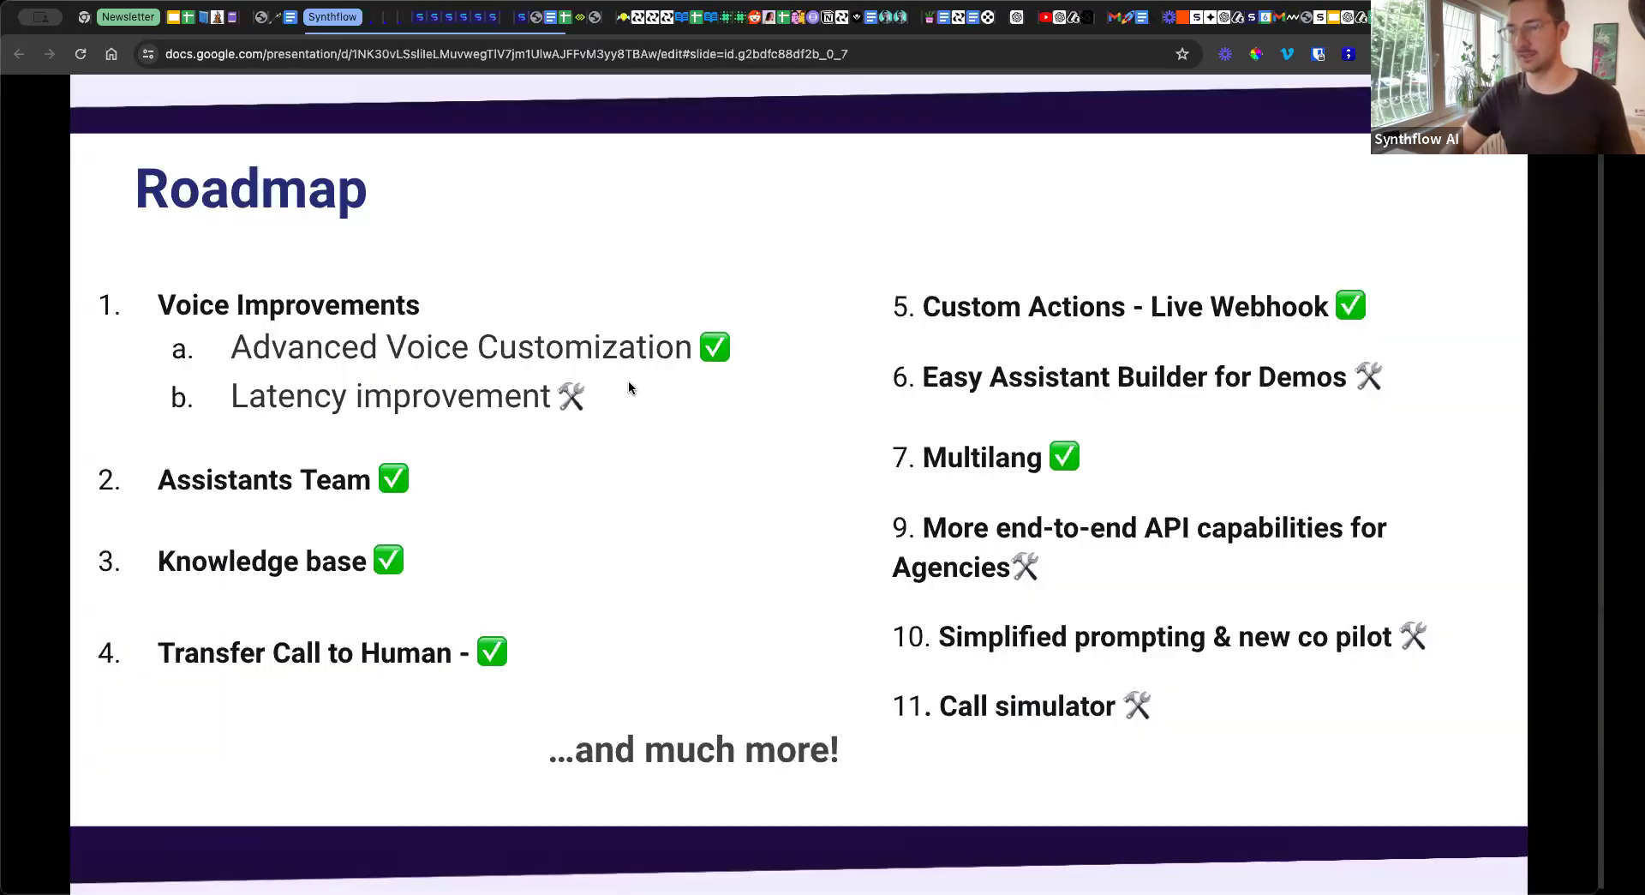
Switch to Synthflow and open the prompt of the Paul AI - Demo (6 Jun) [No touch] assistant.
click(419, 19)
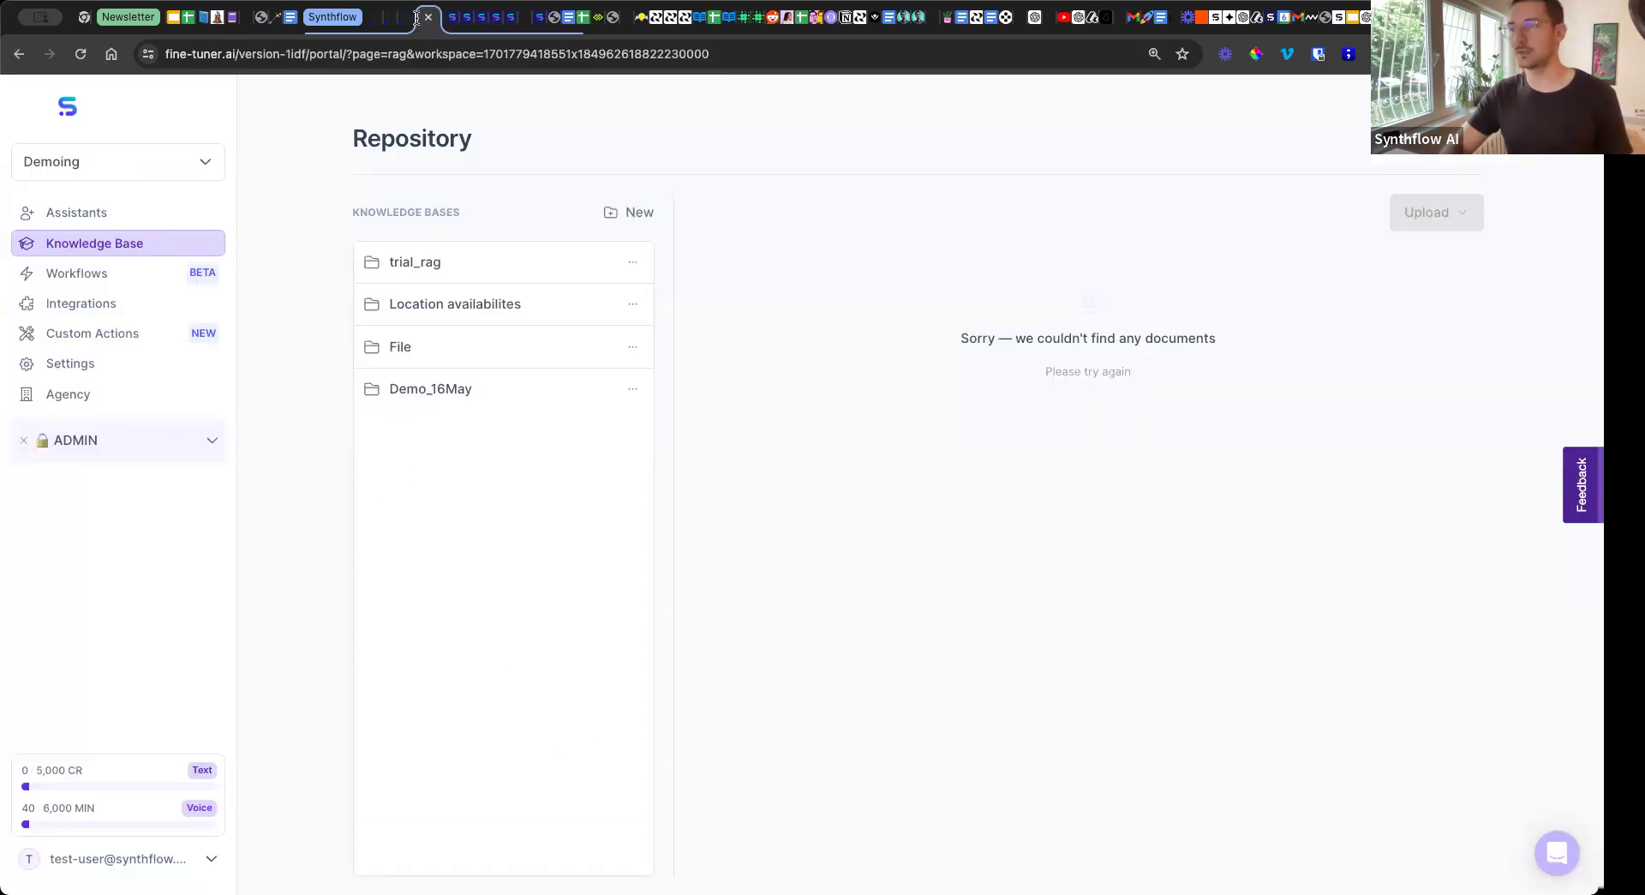
click(103, 215)
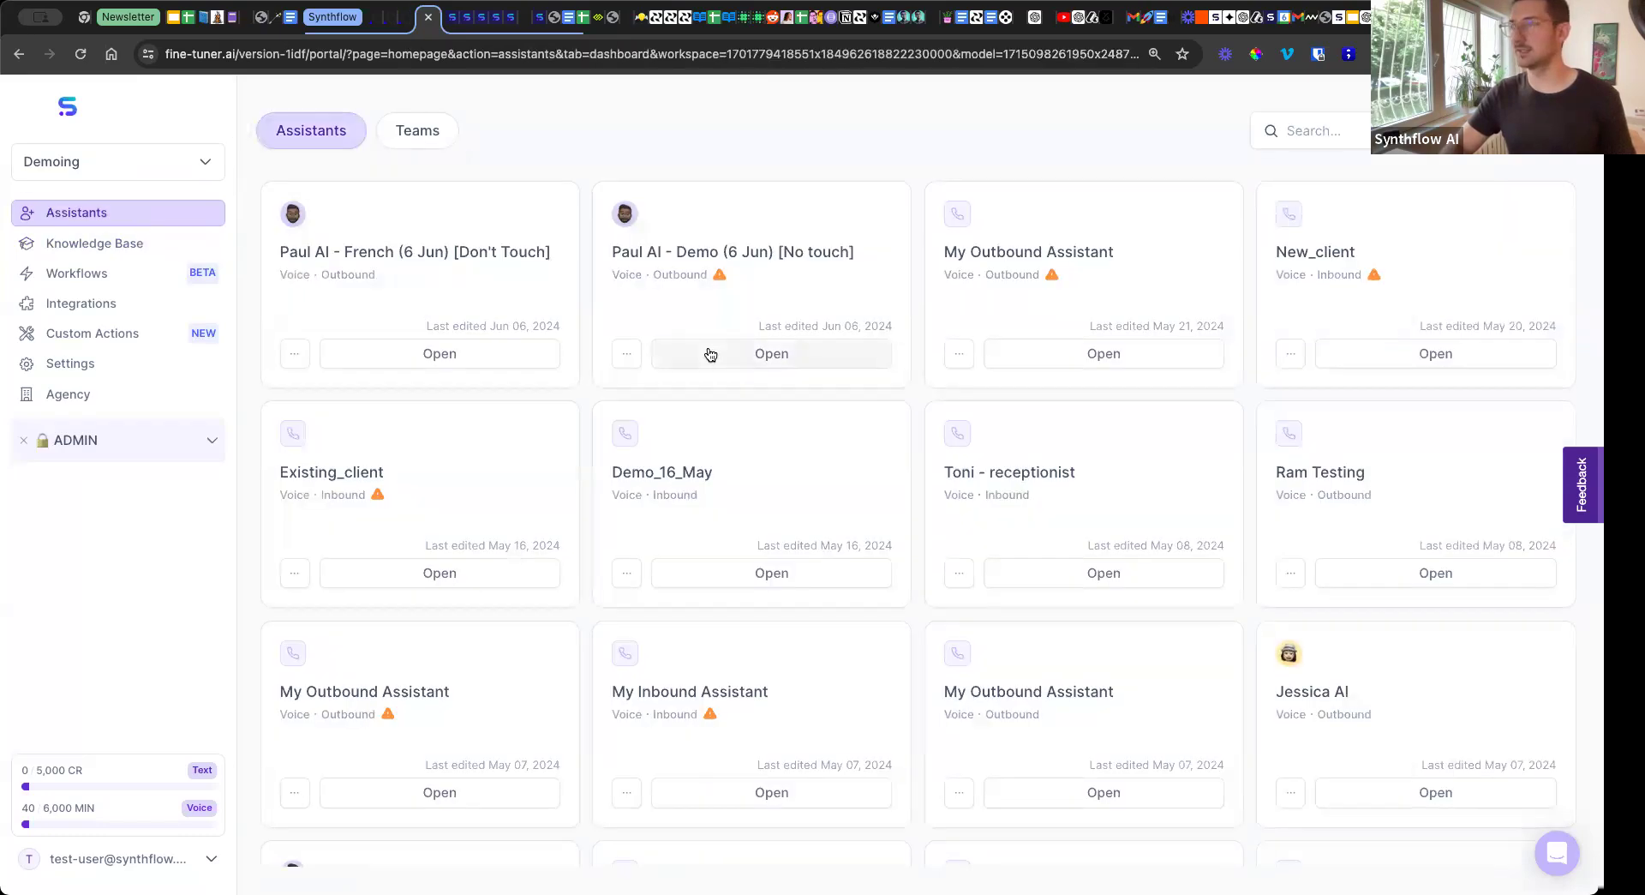
click(710, 354)
click(522, 238)
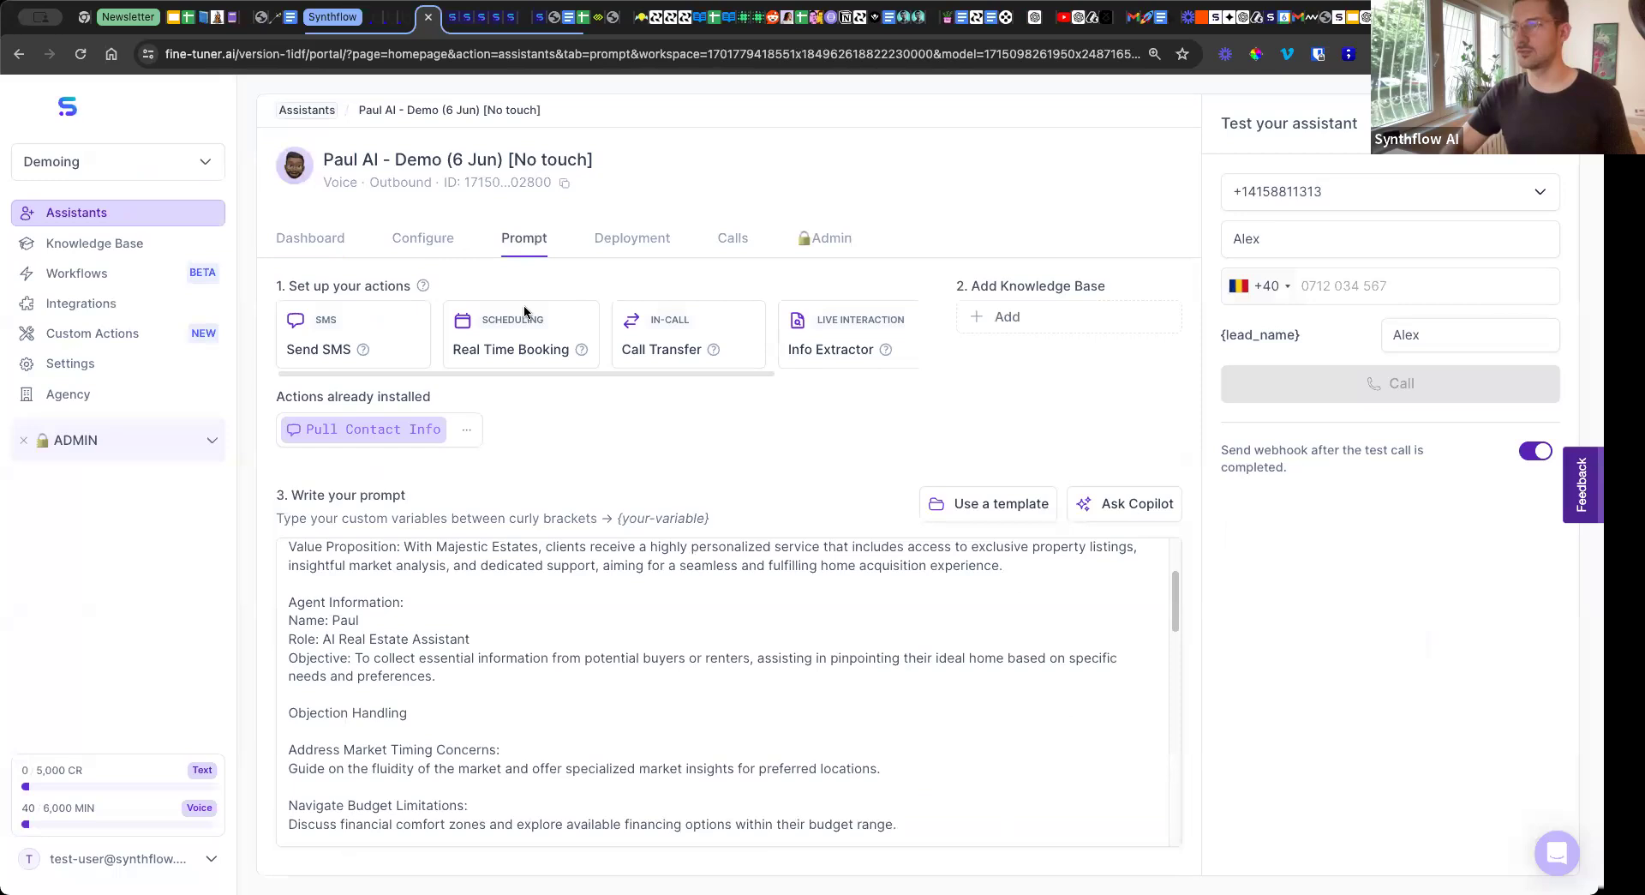
Open the setup of the Call Transfer action and expand its advanced settings.
click(671, 363)
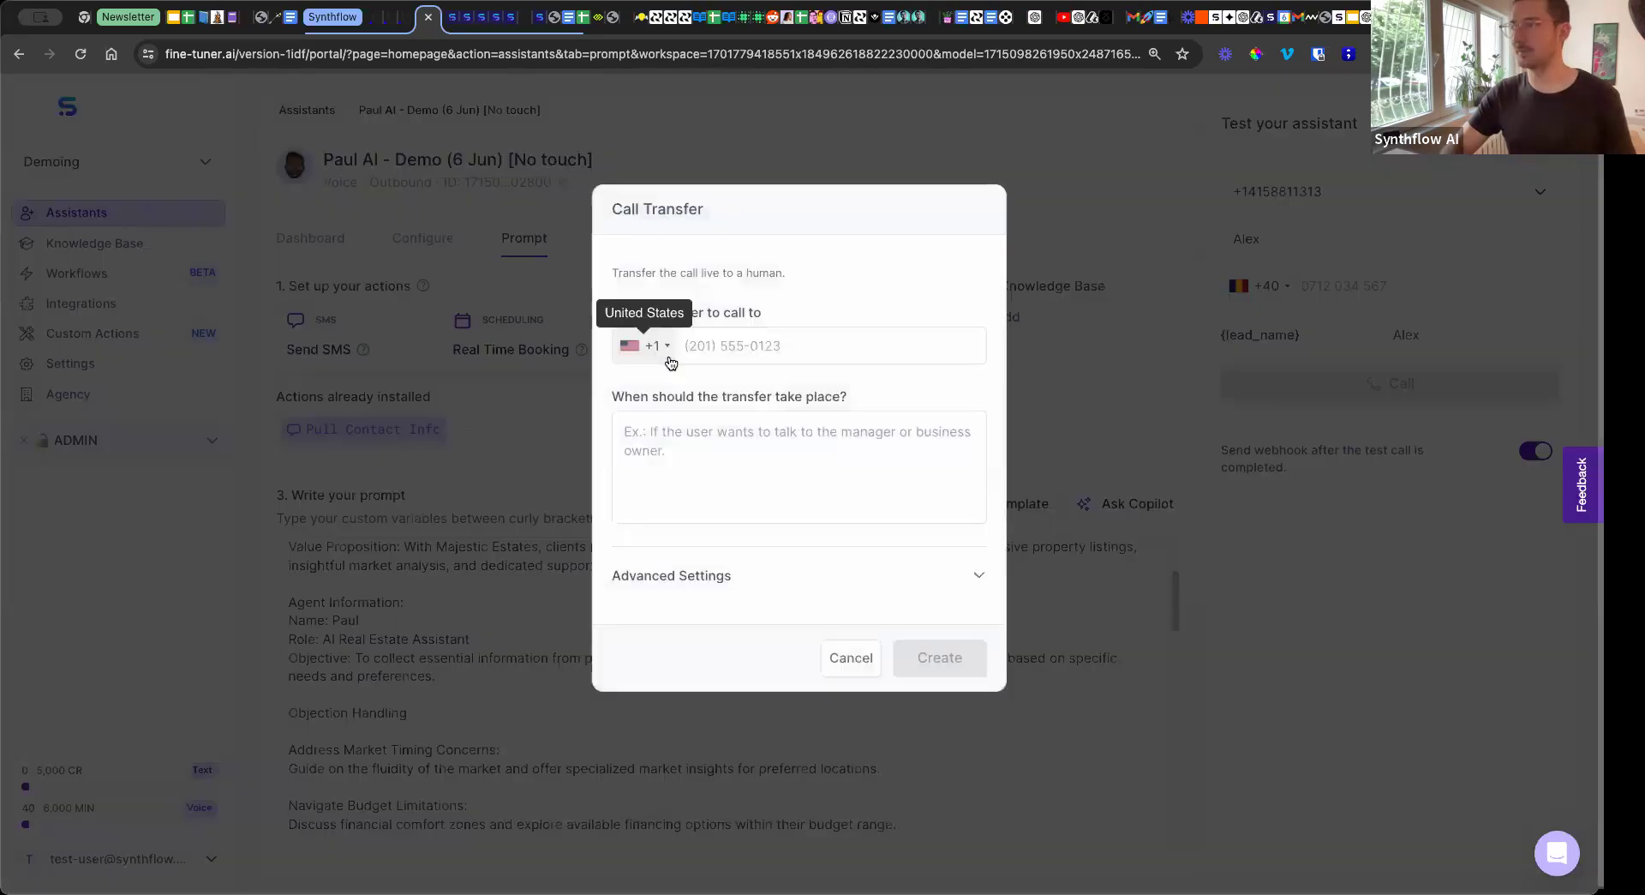
click(743, 575)
scroll(768, 343, down, 2)
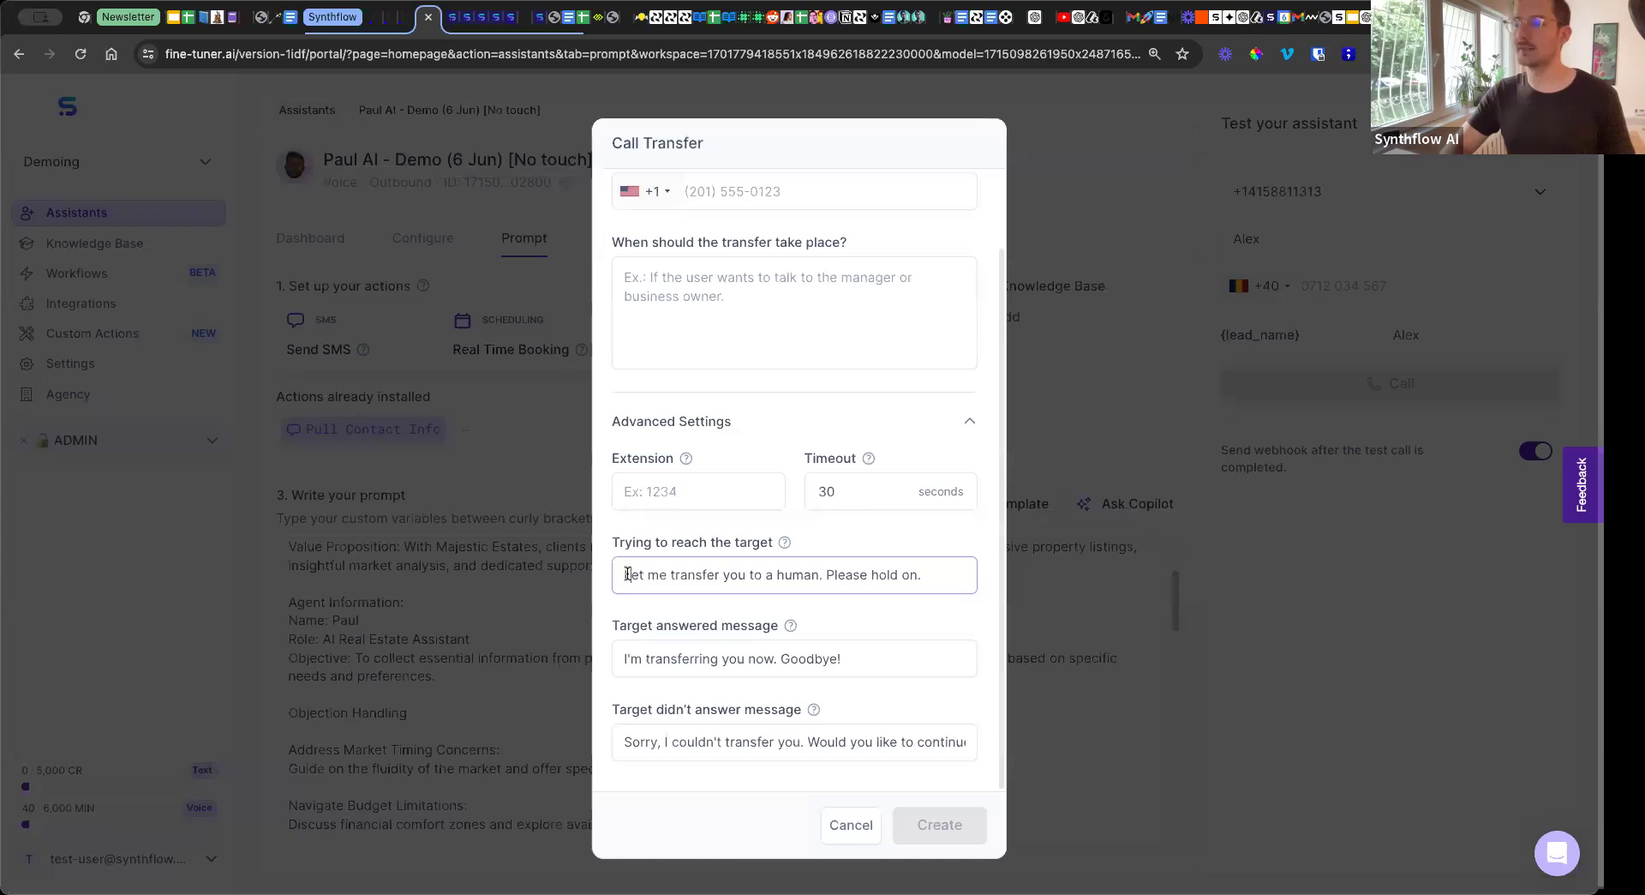
Highlight the Call Transfer messages for trying to reach the target and for the target answering.
drag(624, 572, 932, 582)
scroll(848, 446, up, 2)
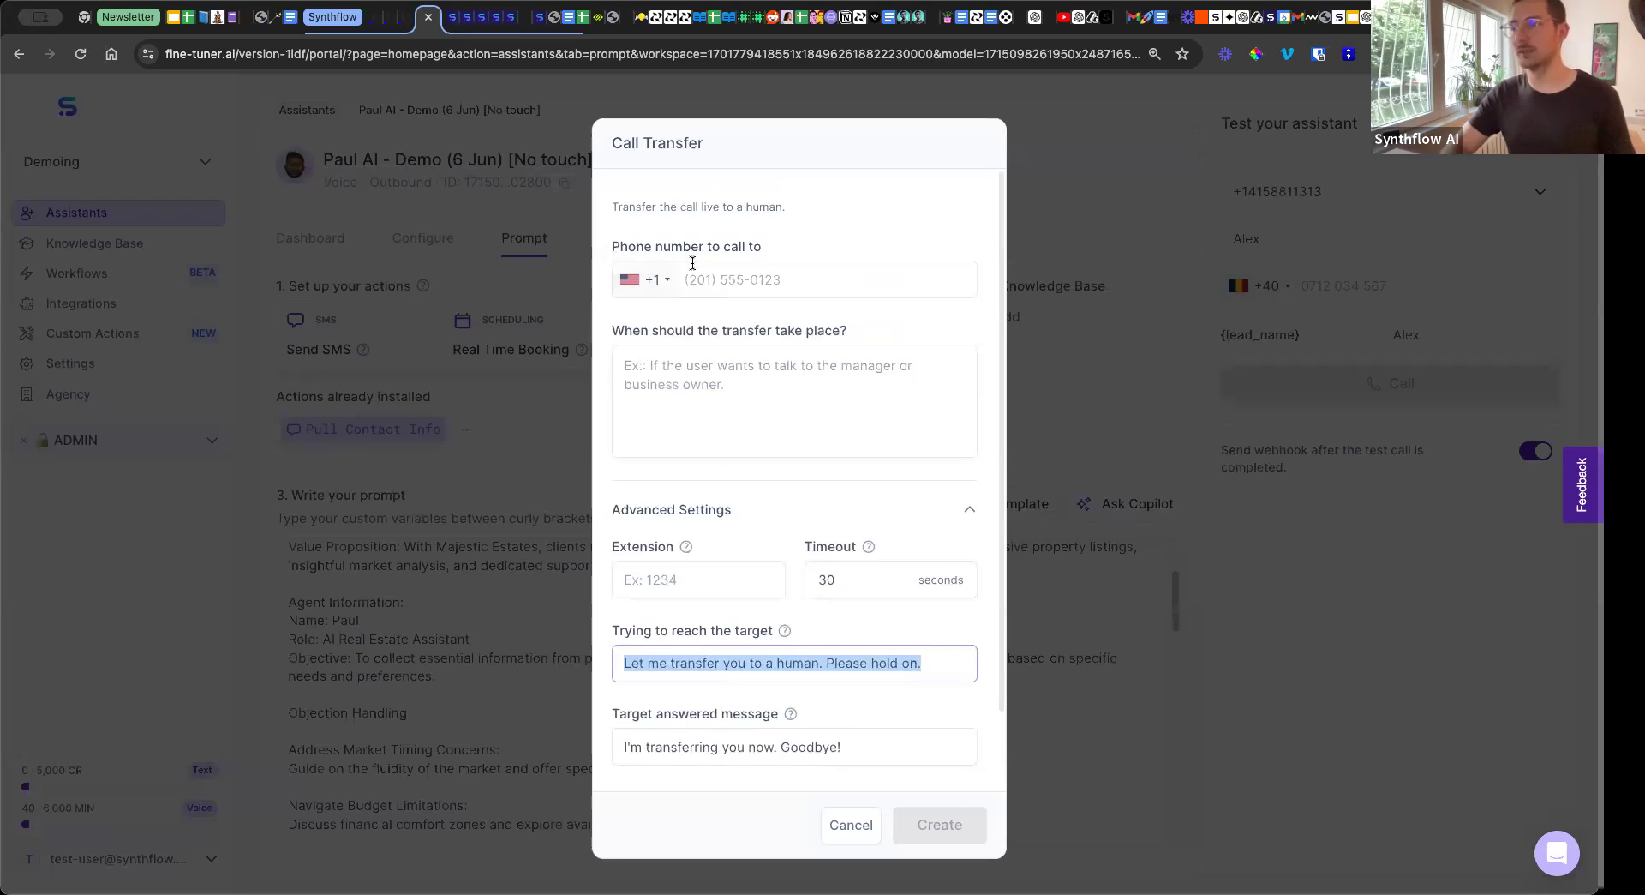
scroll(693, 265, down, 2)
click(737, 673)
drag(876, 661, 599, 661)
scroll(696, 549, up, 2)
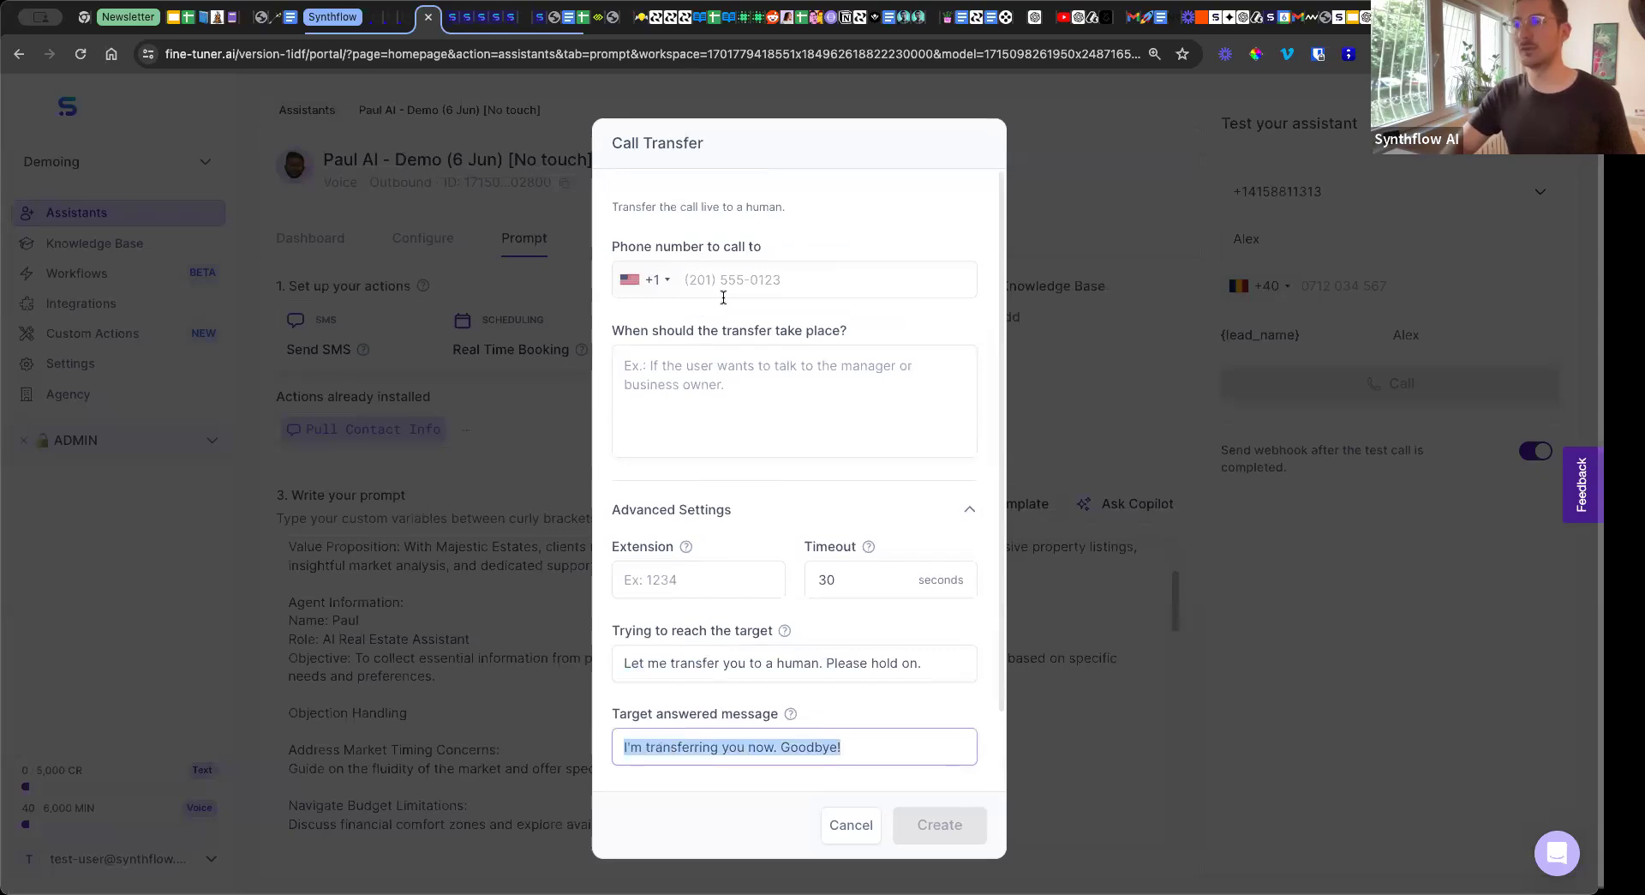
Inspect the "Target didn't answer message" setting, cancel the Call Transfer setup, and return to the Roadmap slide.
scroll(711, 357, down, 2)
click(694, 745)
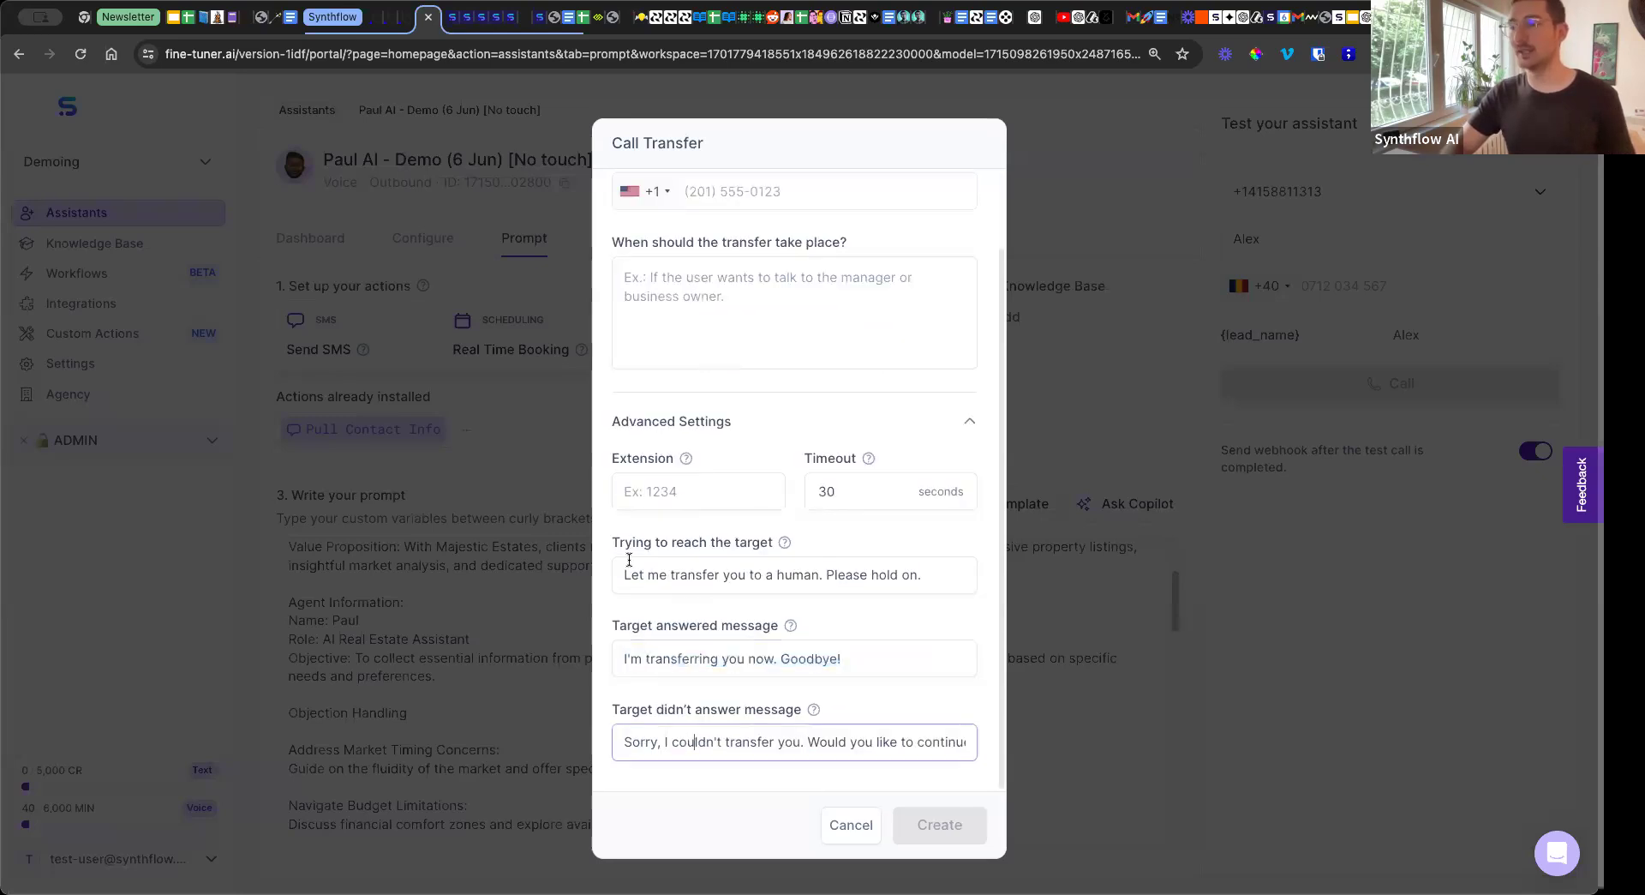
scroll(708, 366, up, 2)
scroll(689, 255, down, 2)
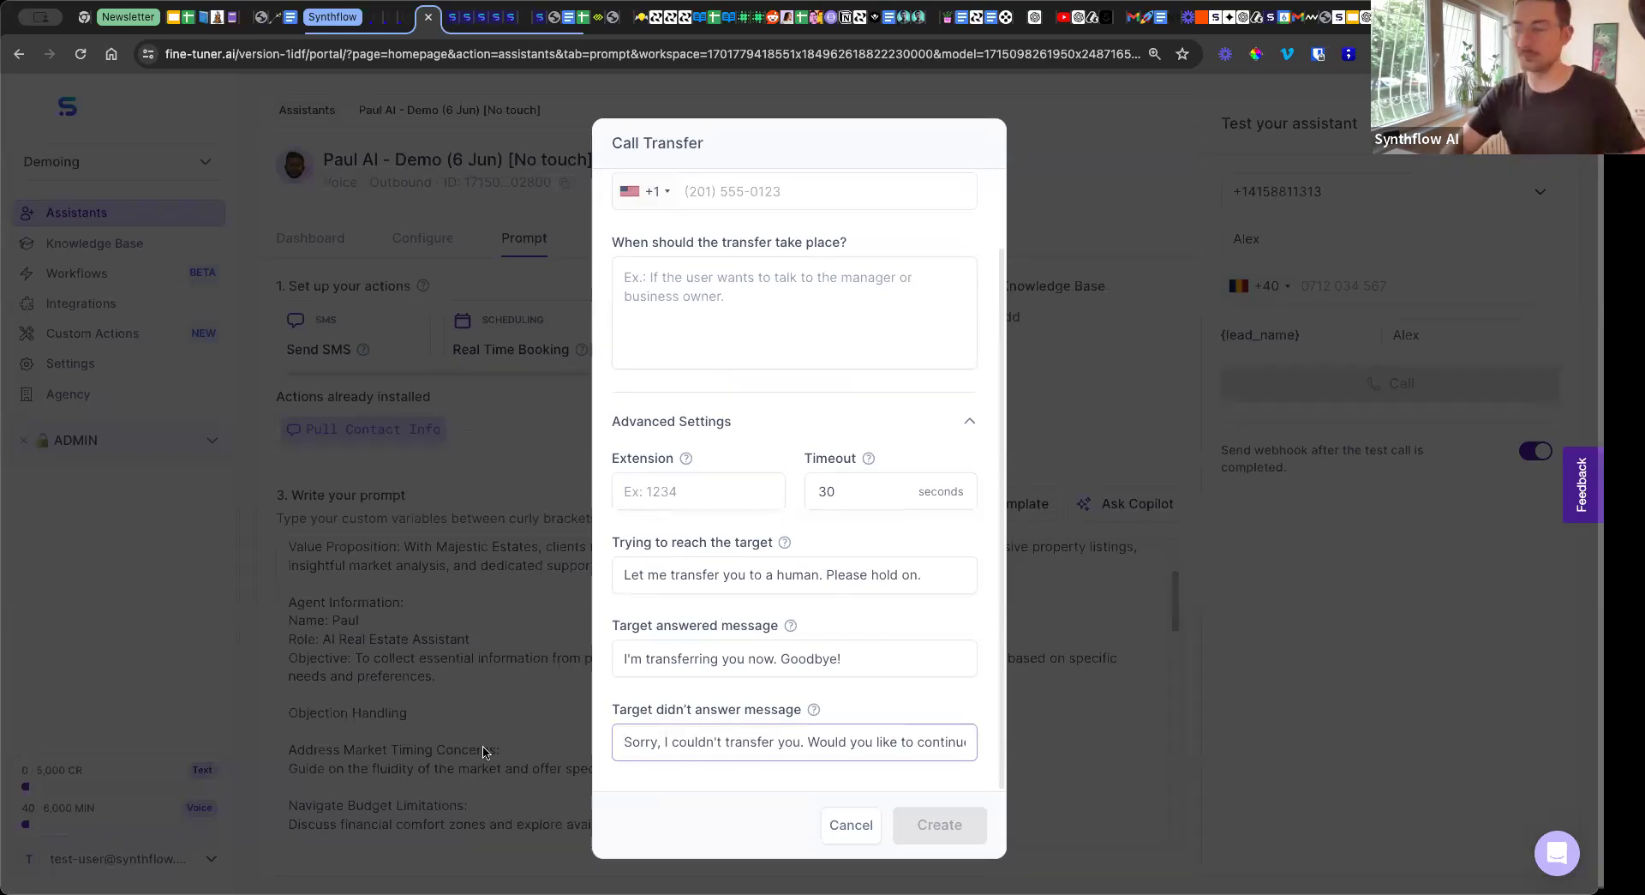
click(849, 826)
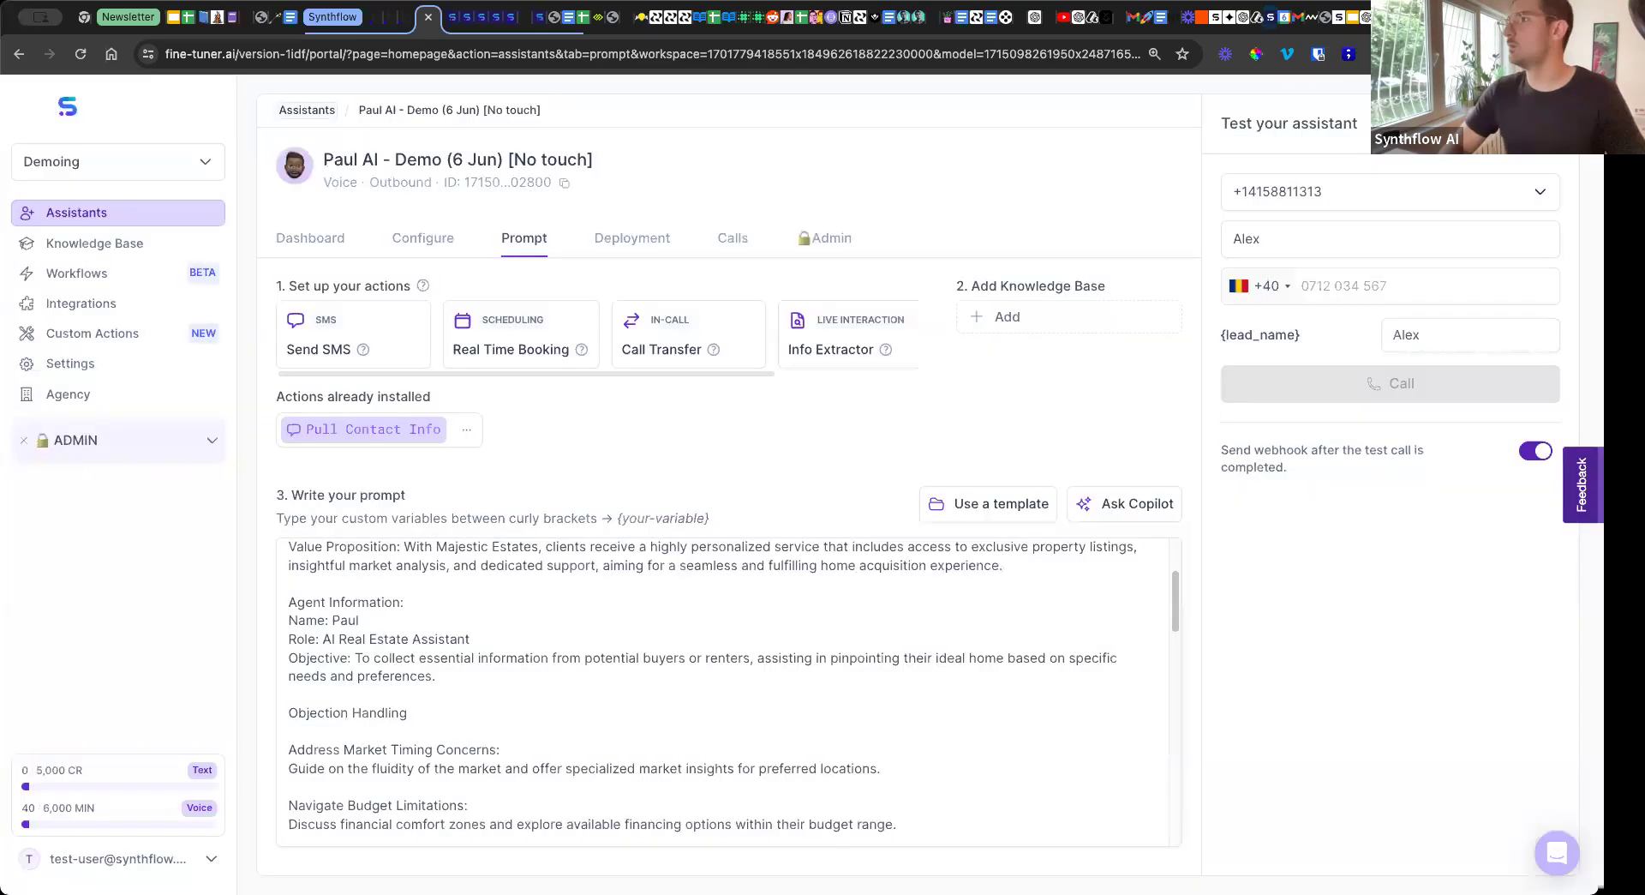
click(1405, 18)
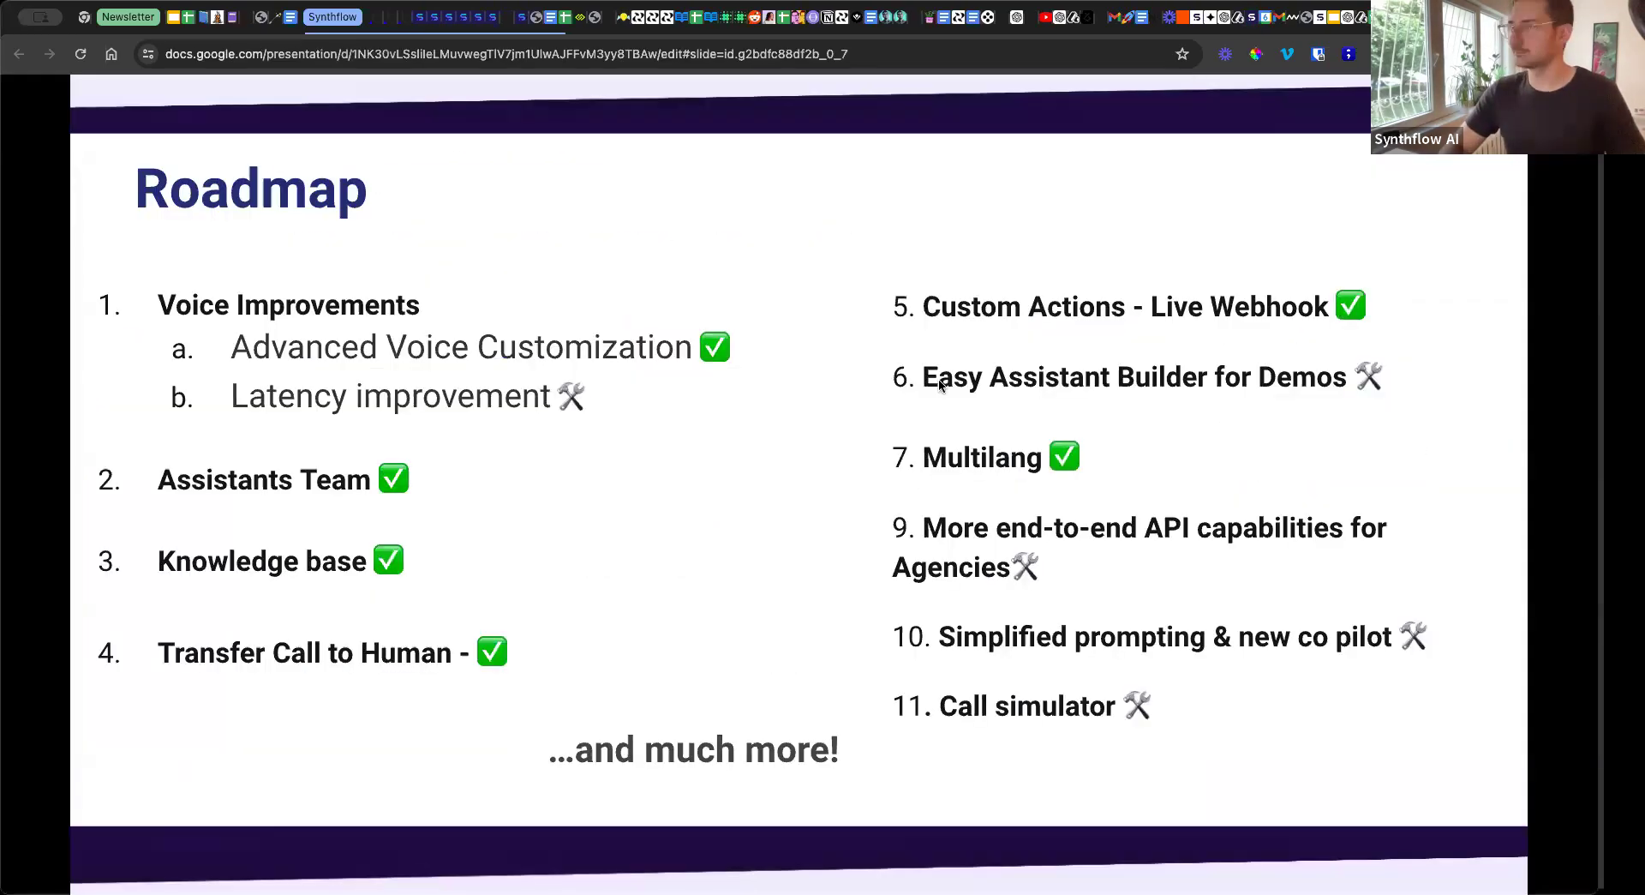
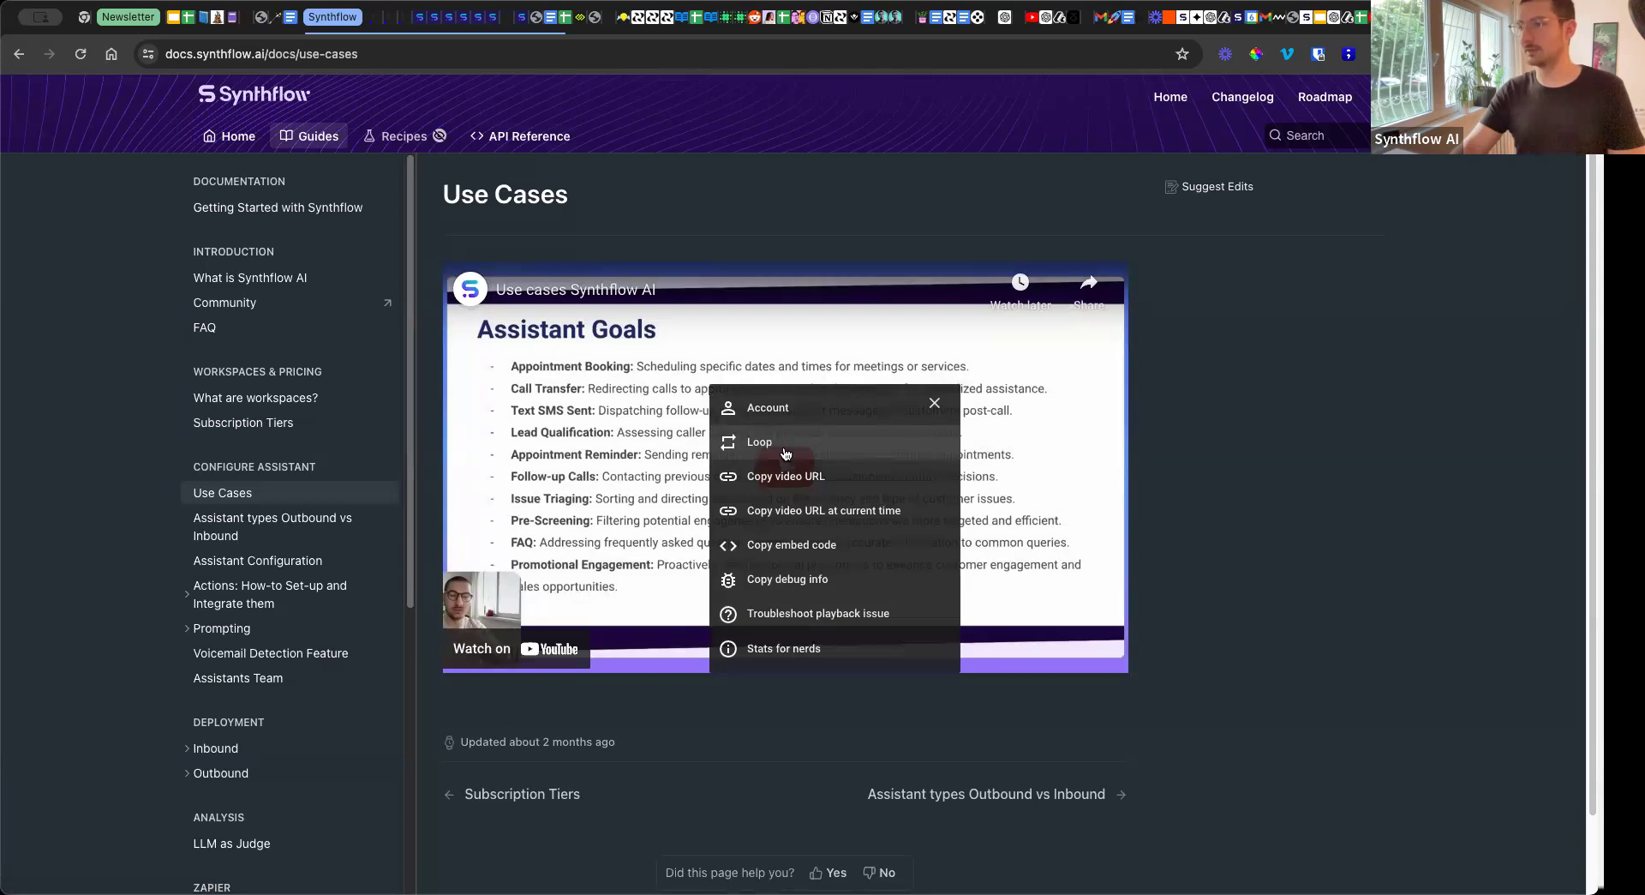
Copy the URL of the "Use cases Synthflow AI" video on the documentation page.
click(840, 476)
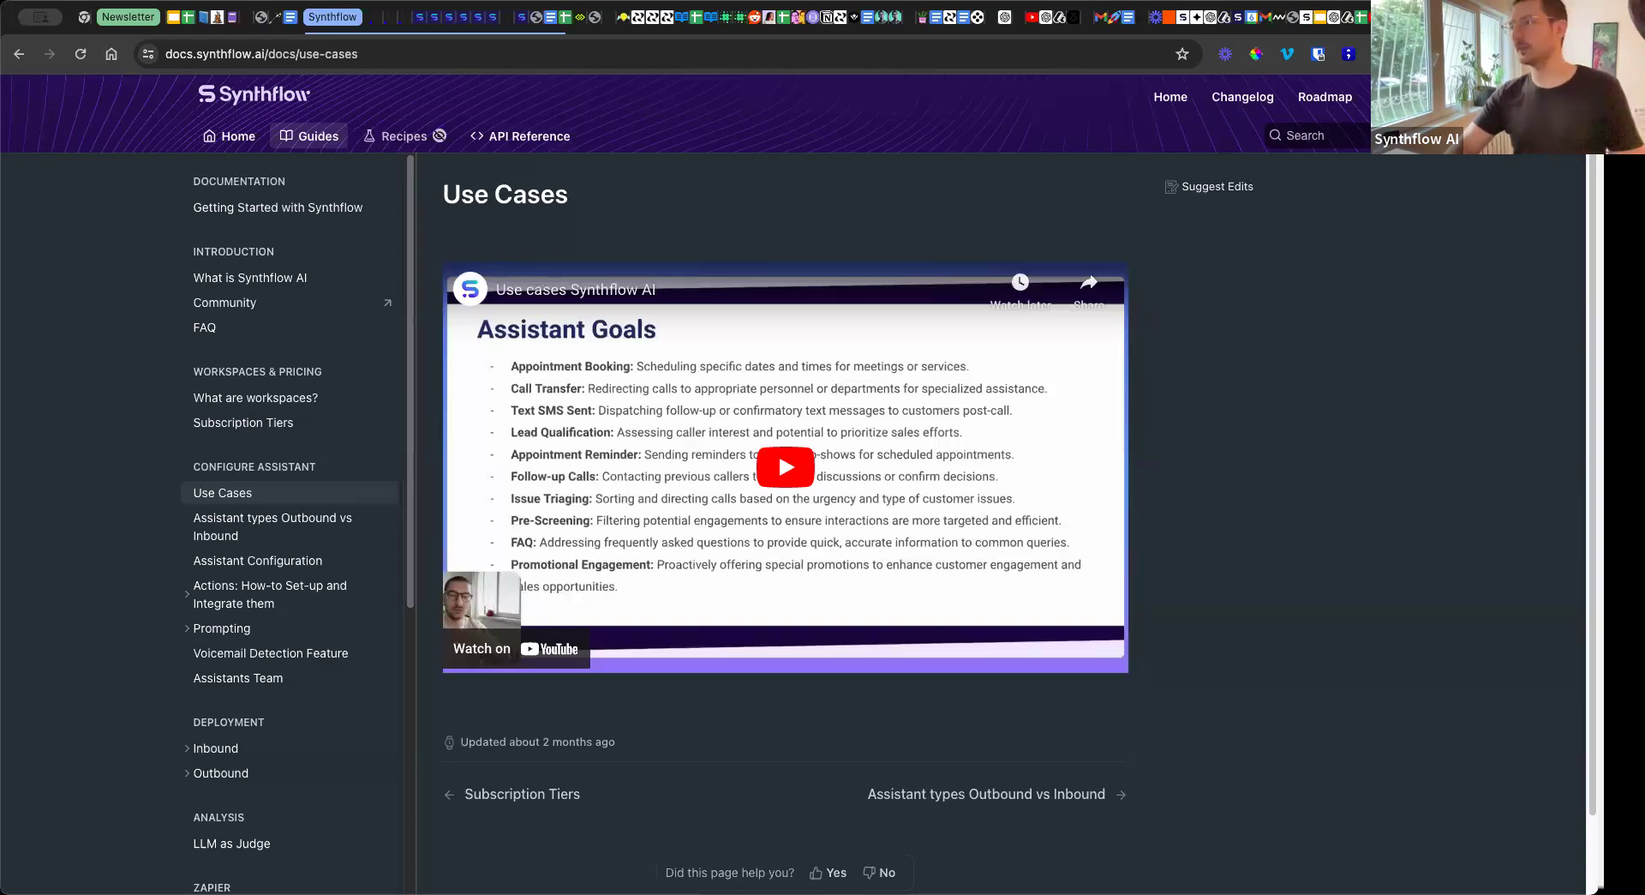
Open the configuration of the Paul AI - Demo (6 Jun) [No touch] assistant and inspect its AI model options and voice selection.
click(425, 21)
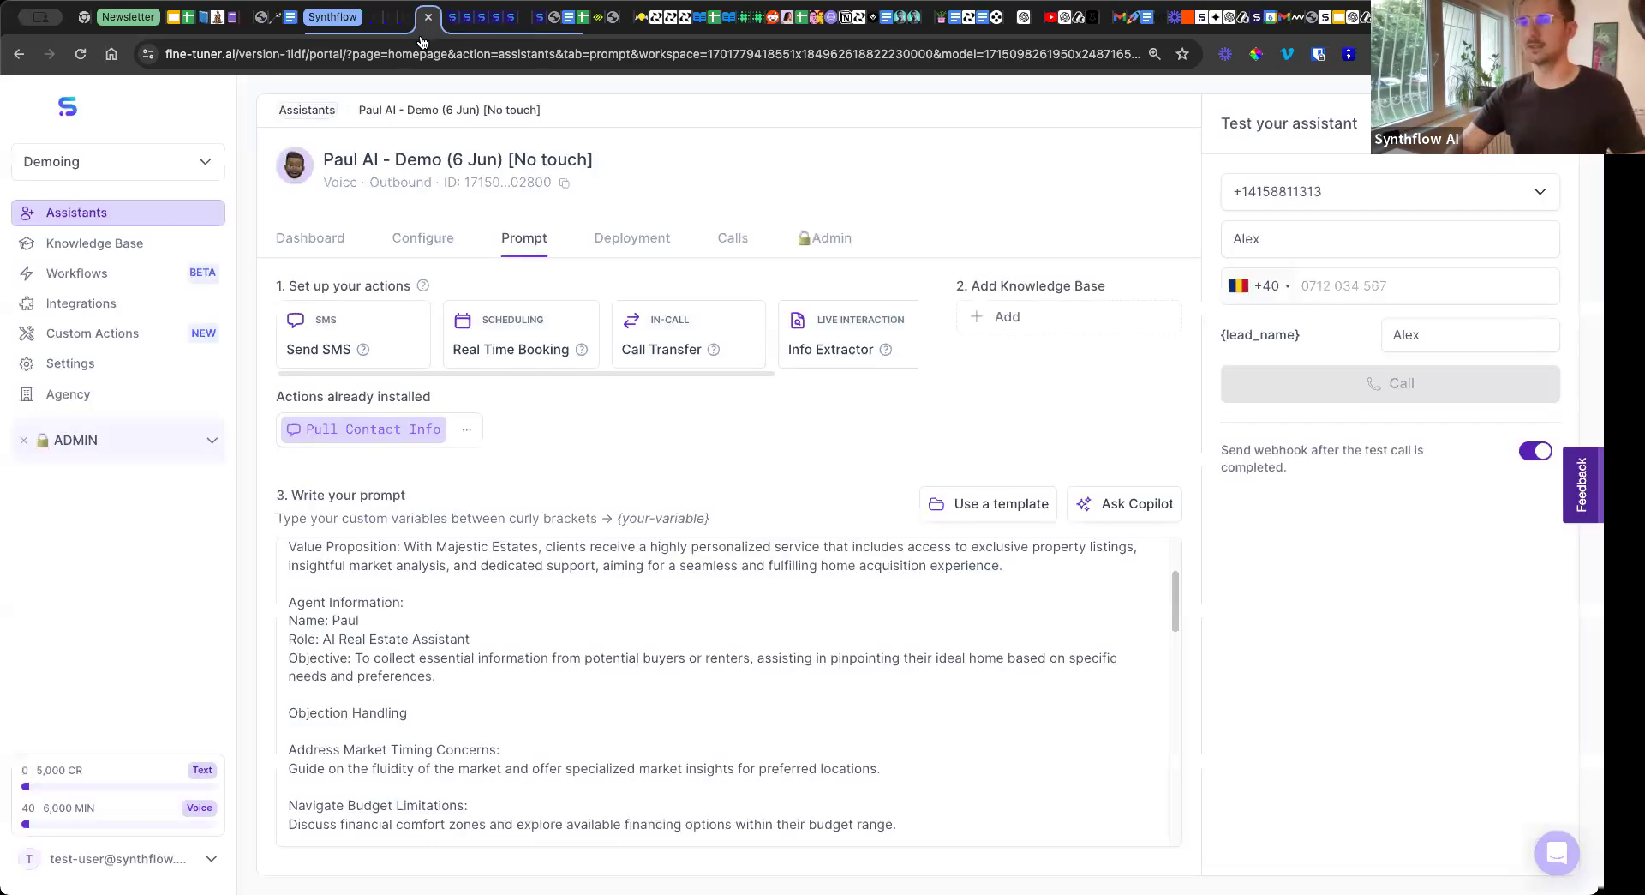
click(434, 239)
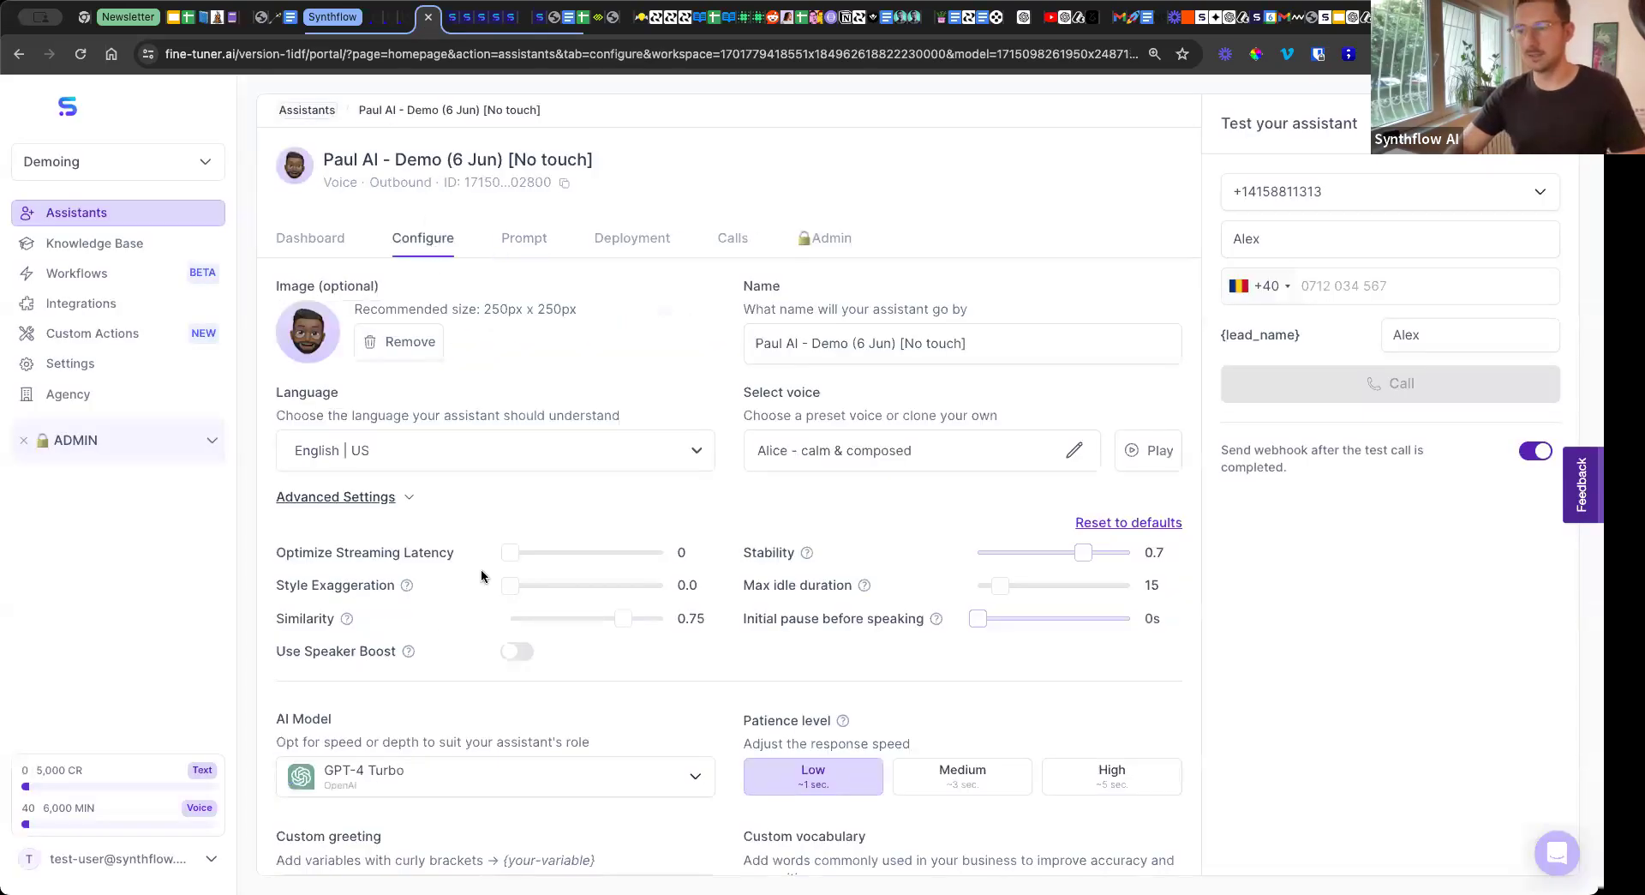
click(456, 779)
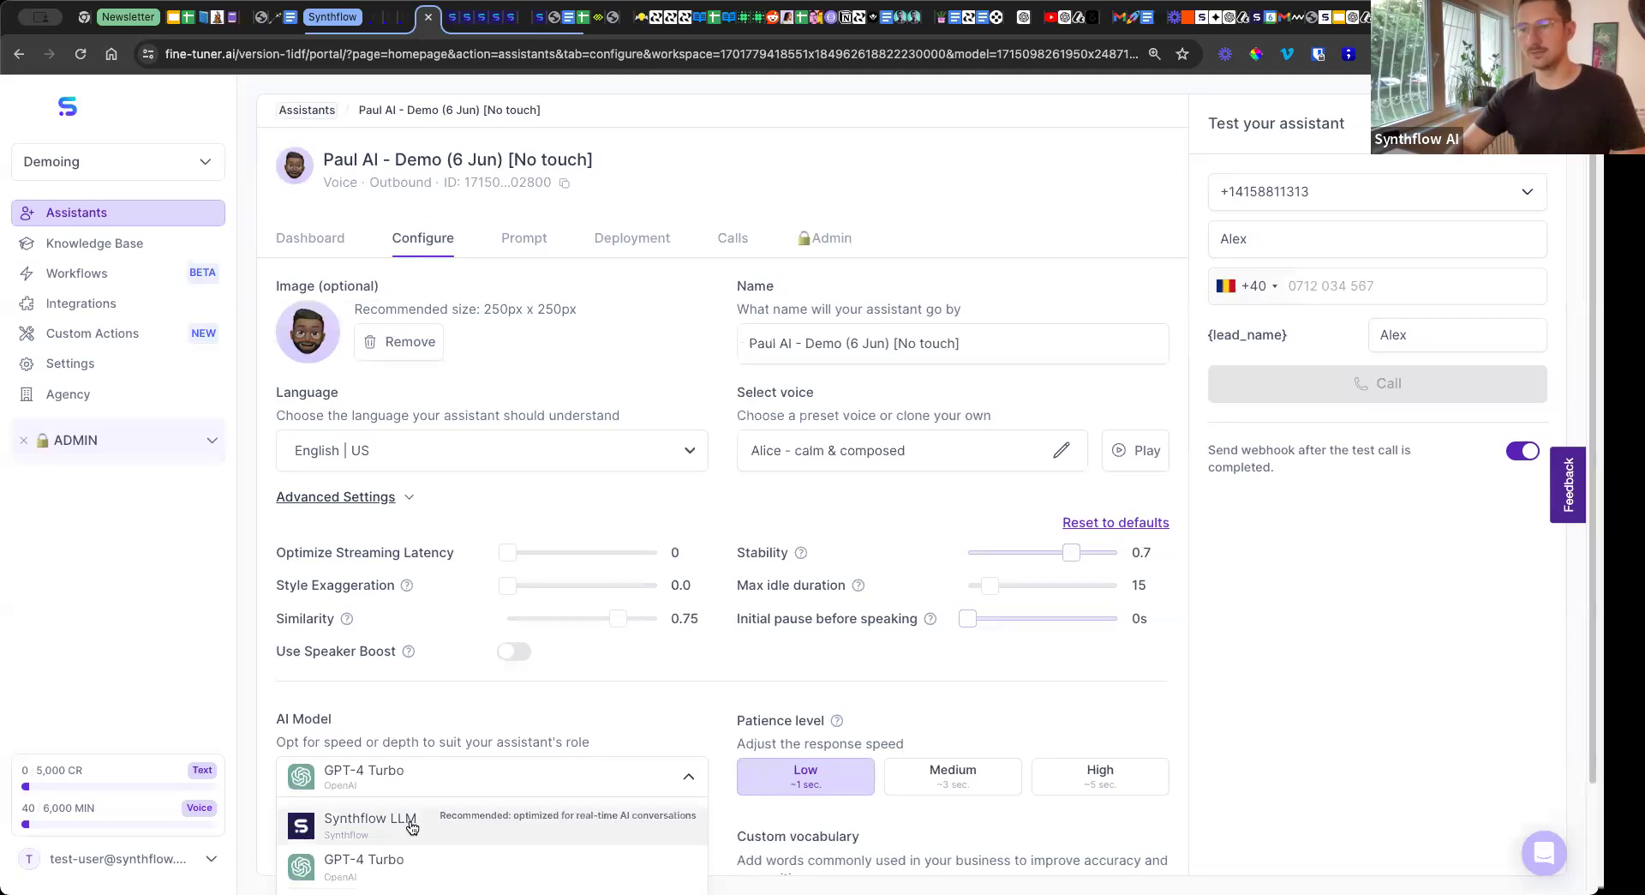
scroll(405, 706, down, 1)
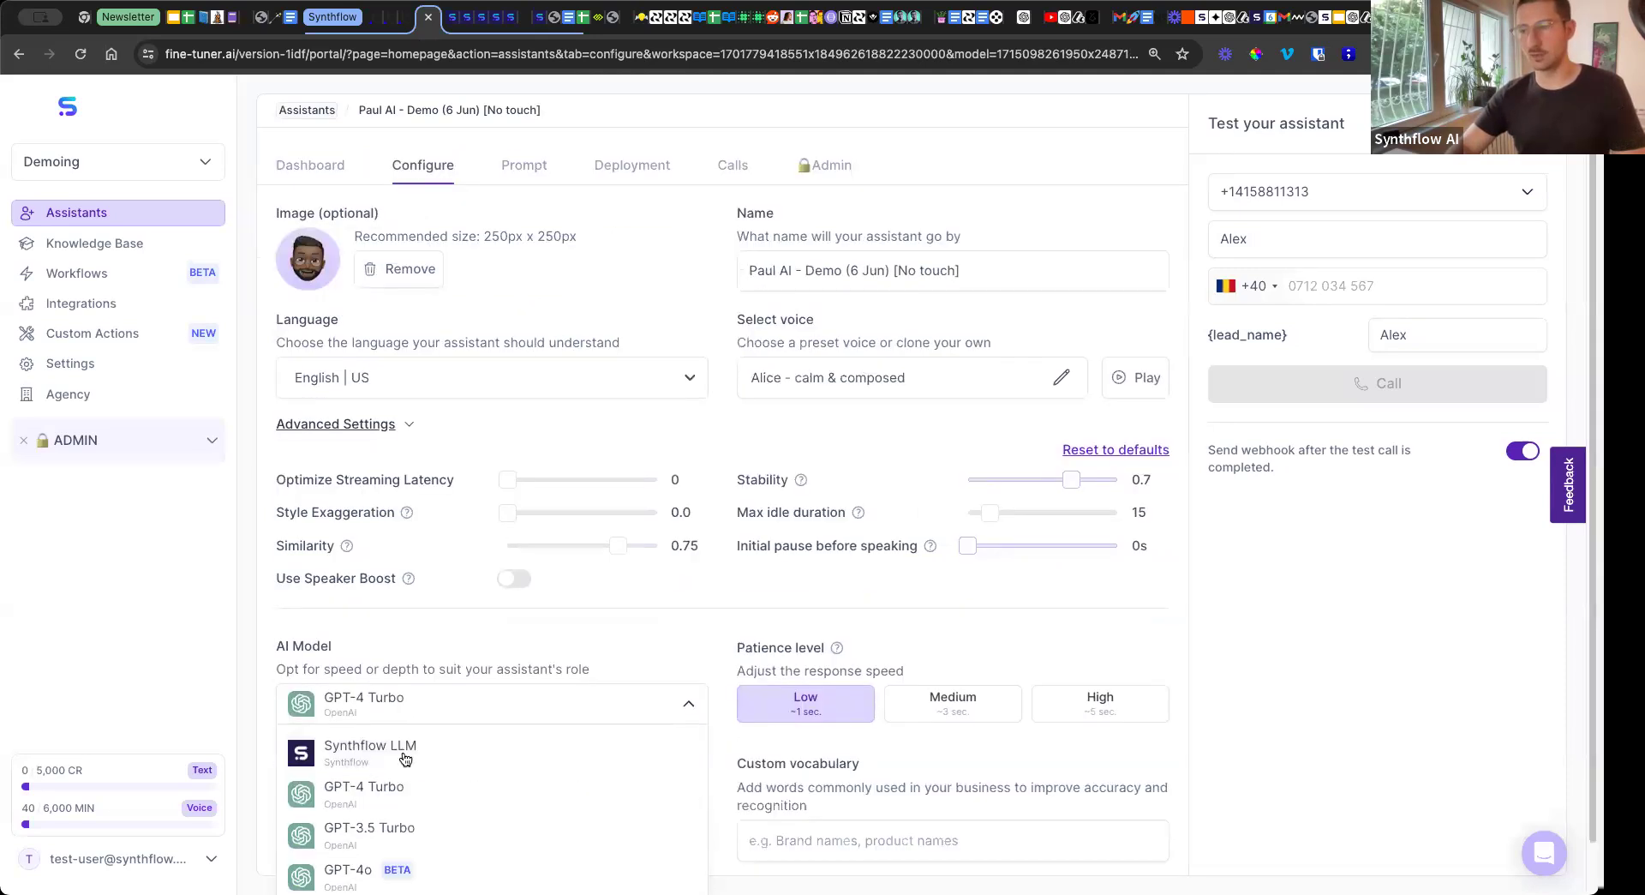
scroll(395, 663, down, 1)
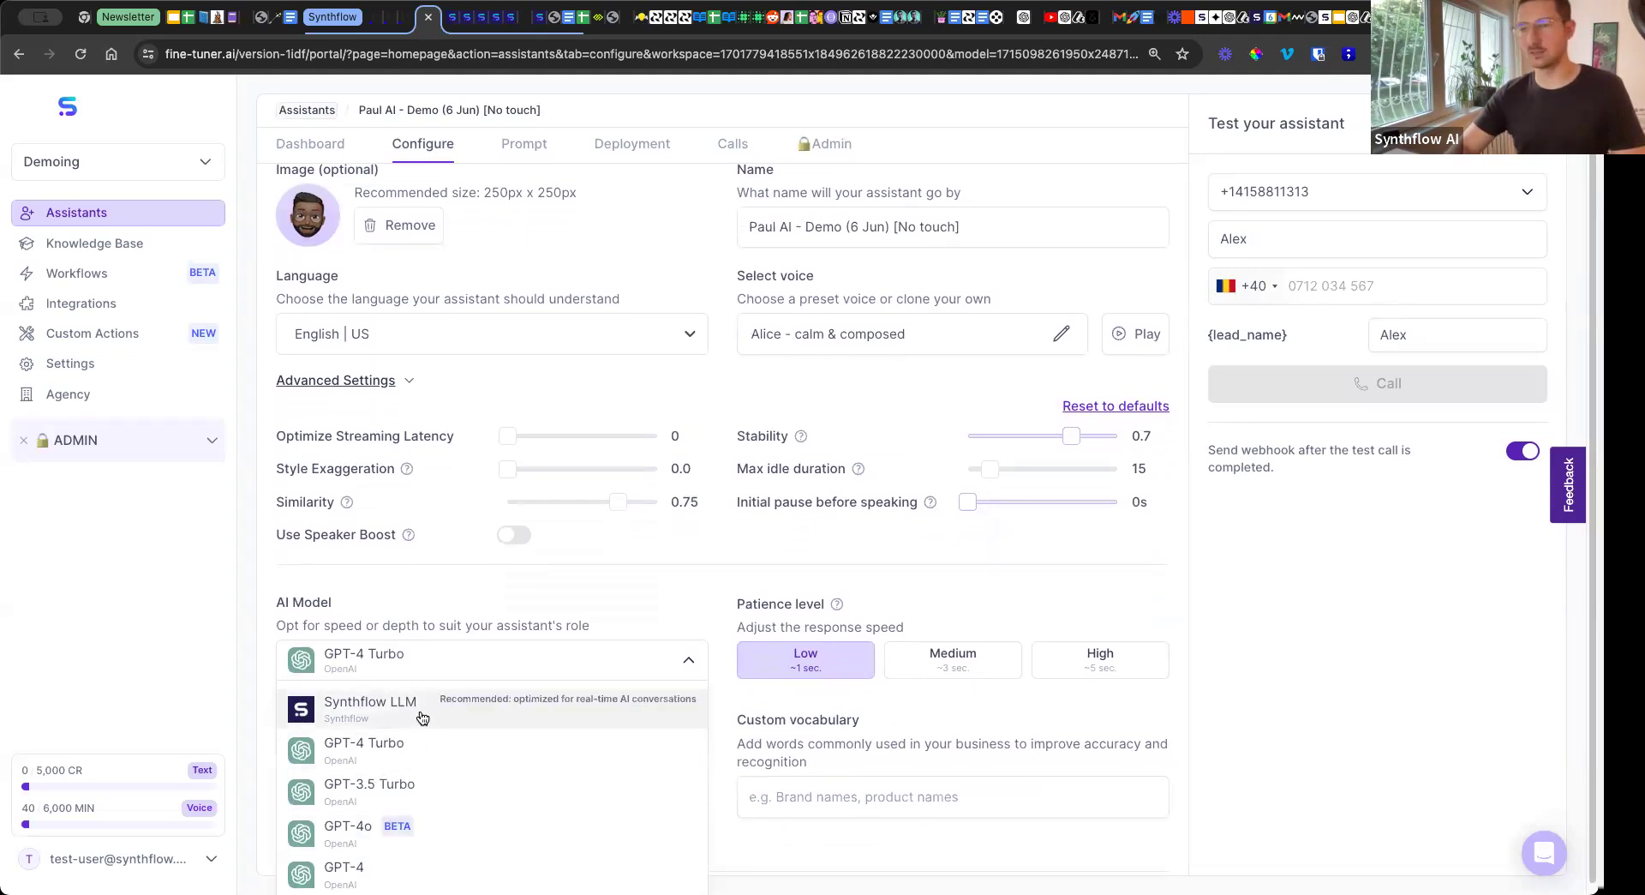
click(418, 597)
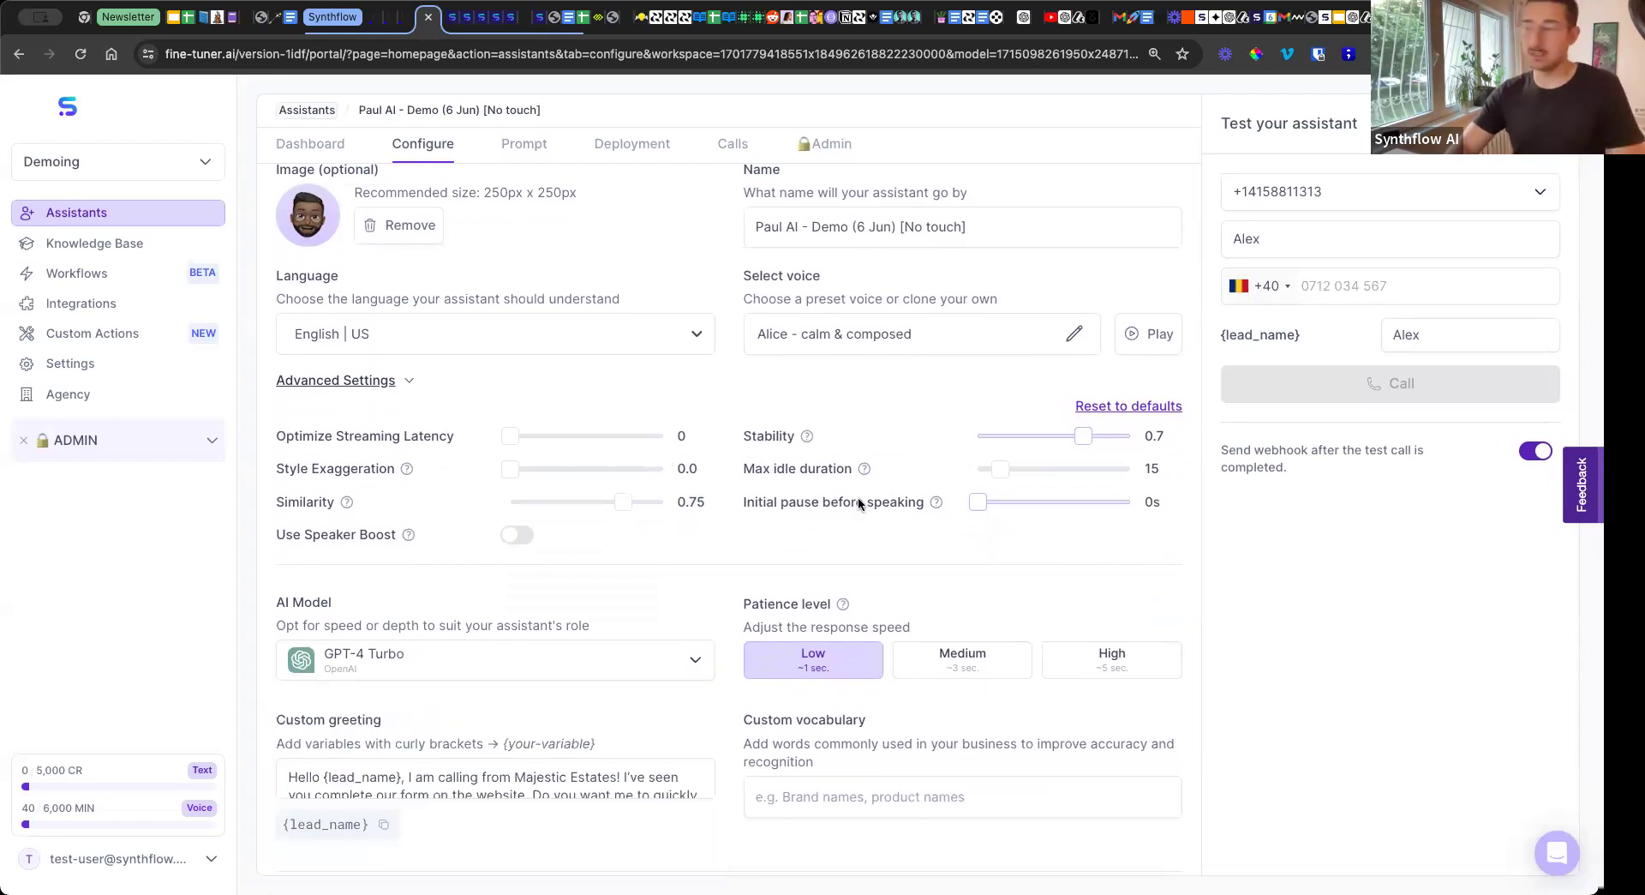
click(1075, 333)
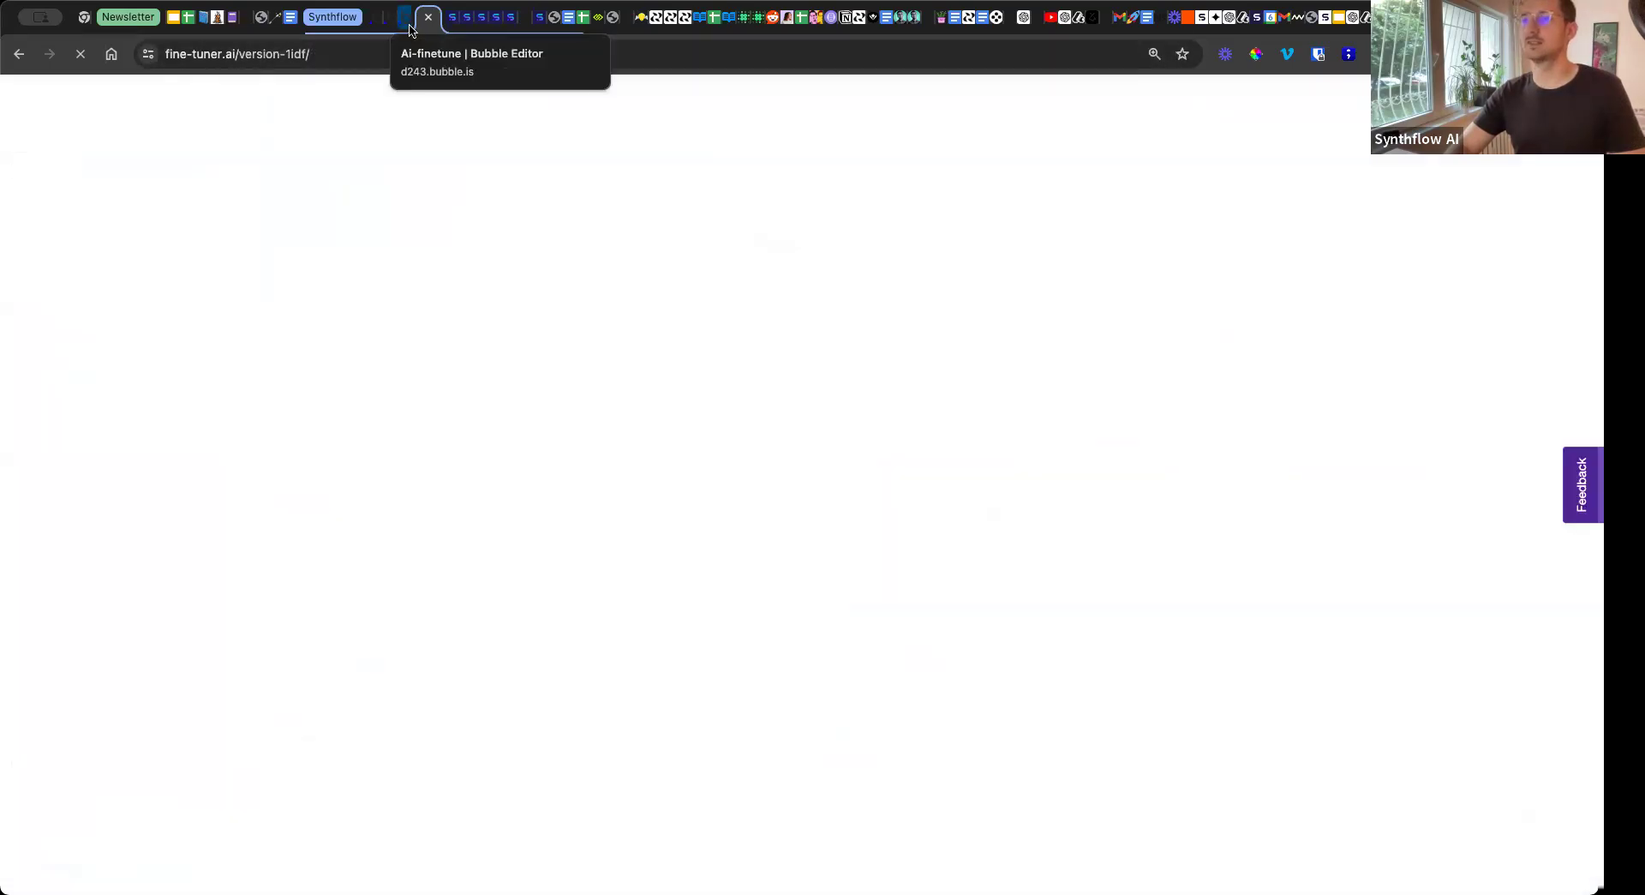
Switch to the AGENT-2 assistant, open its configuration and expand the advanced settings for review.
click(540, 20)
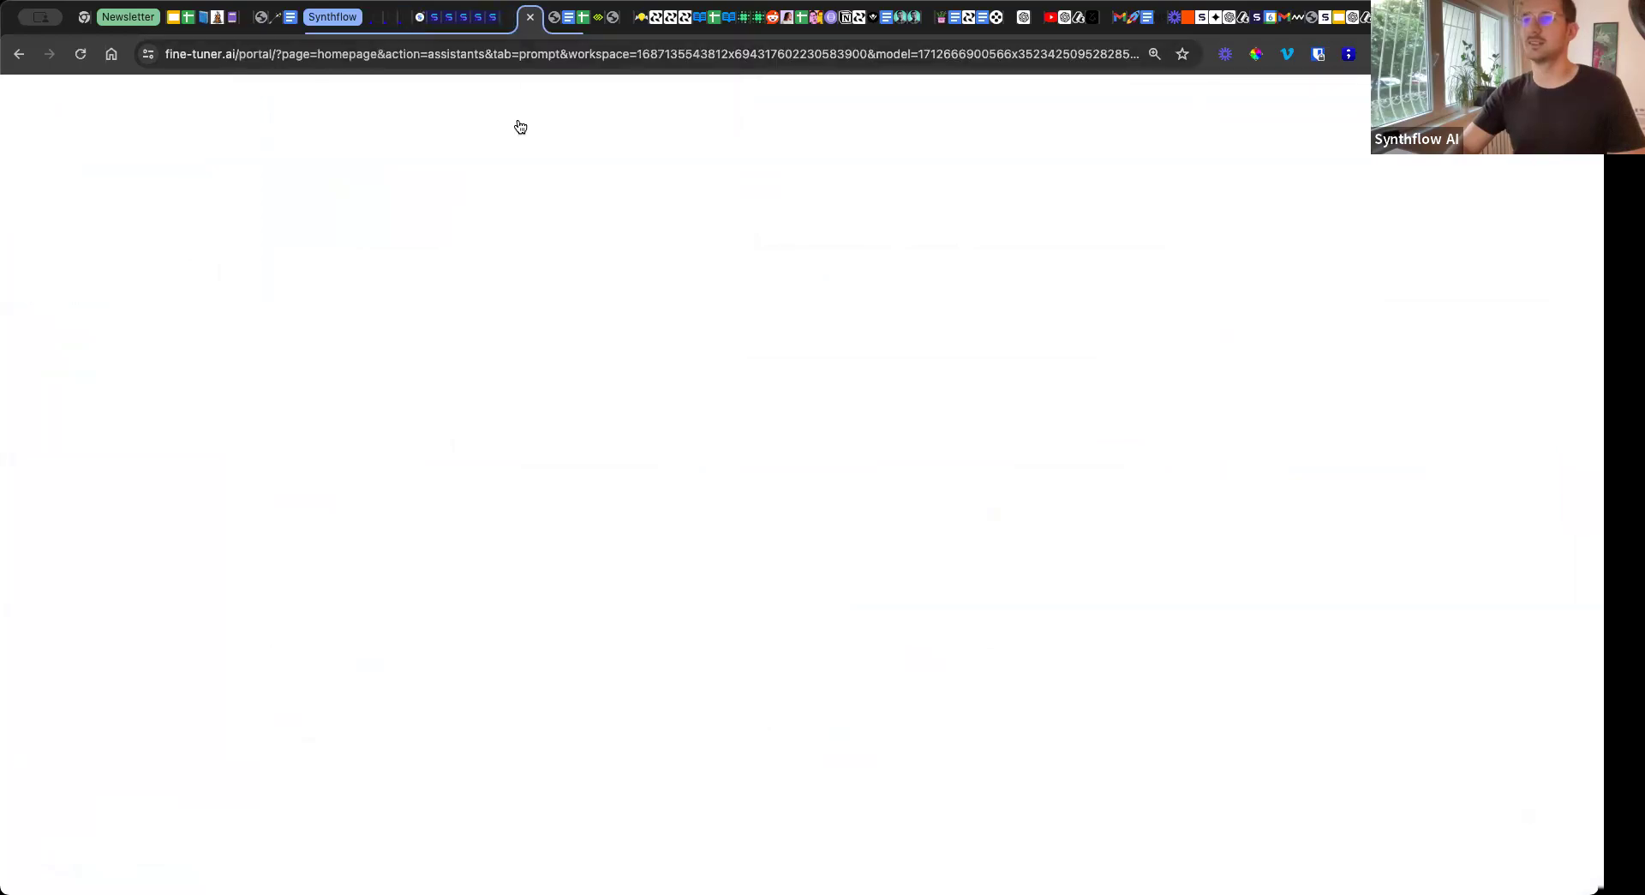
click(435, 242)
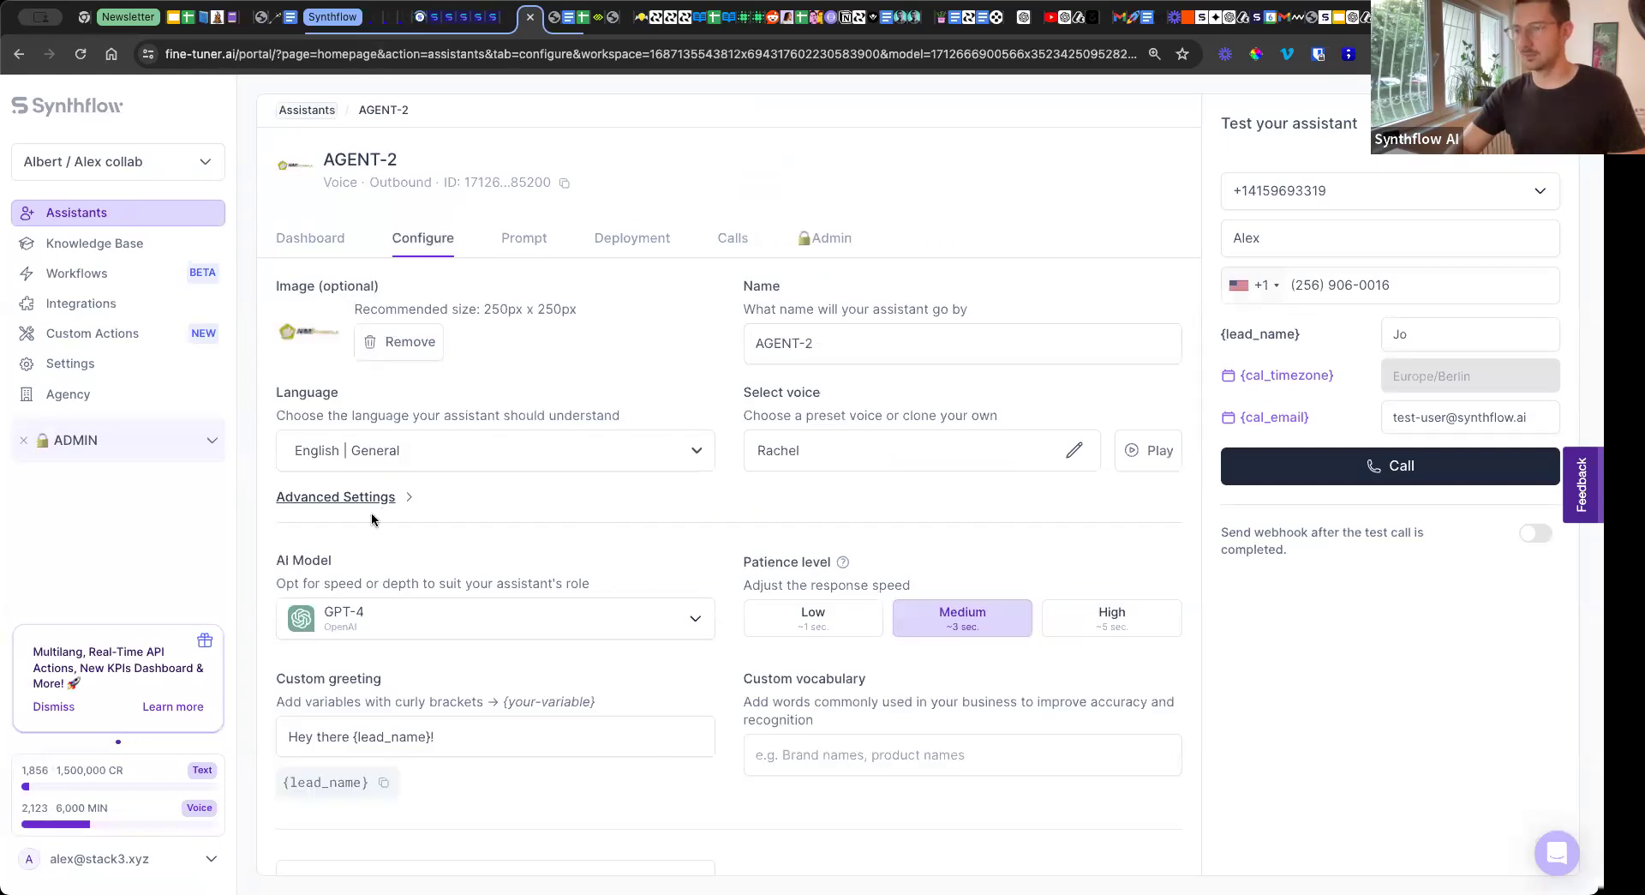
click(395, 505)
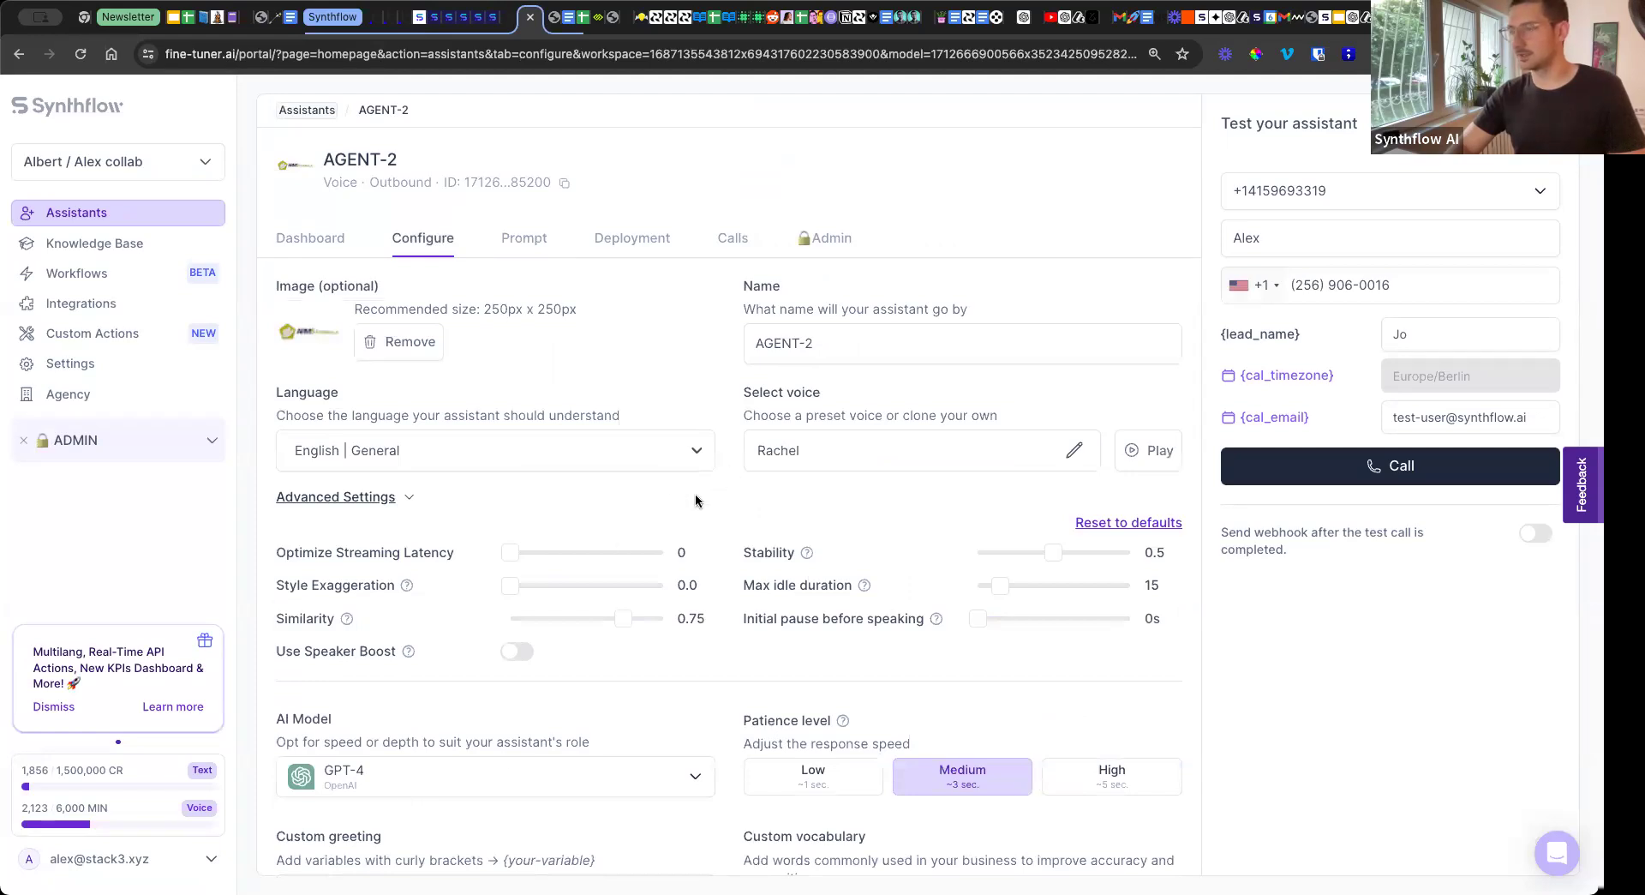
scroll(699, 502, down, 1)
scroll(698, 502, up, 1)
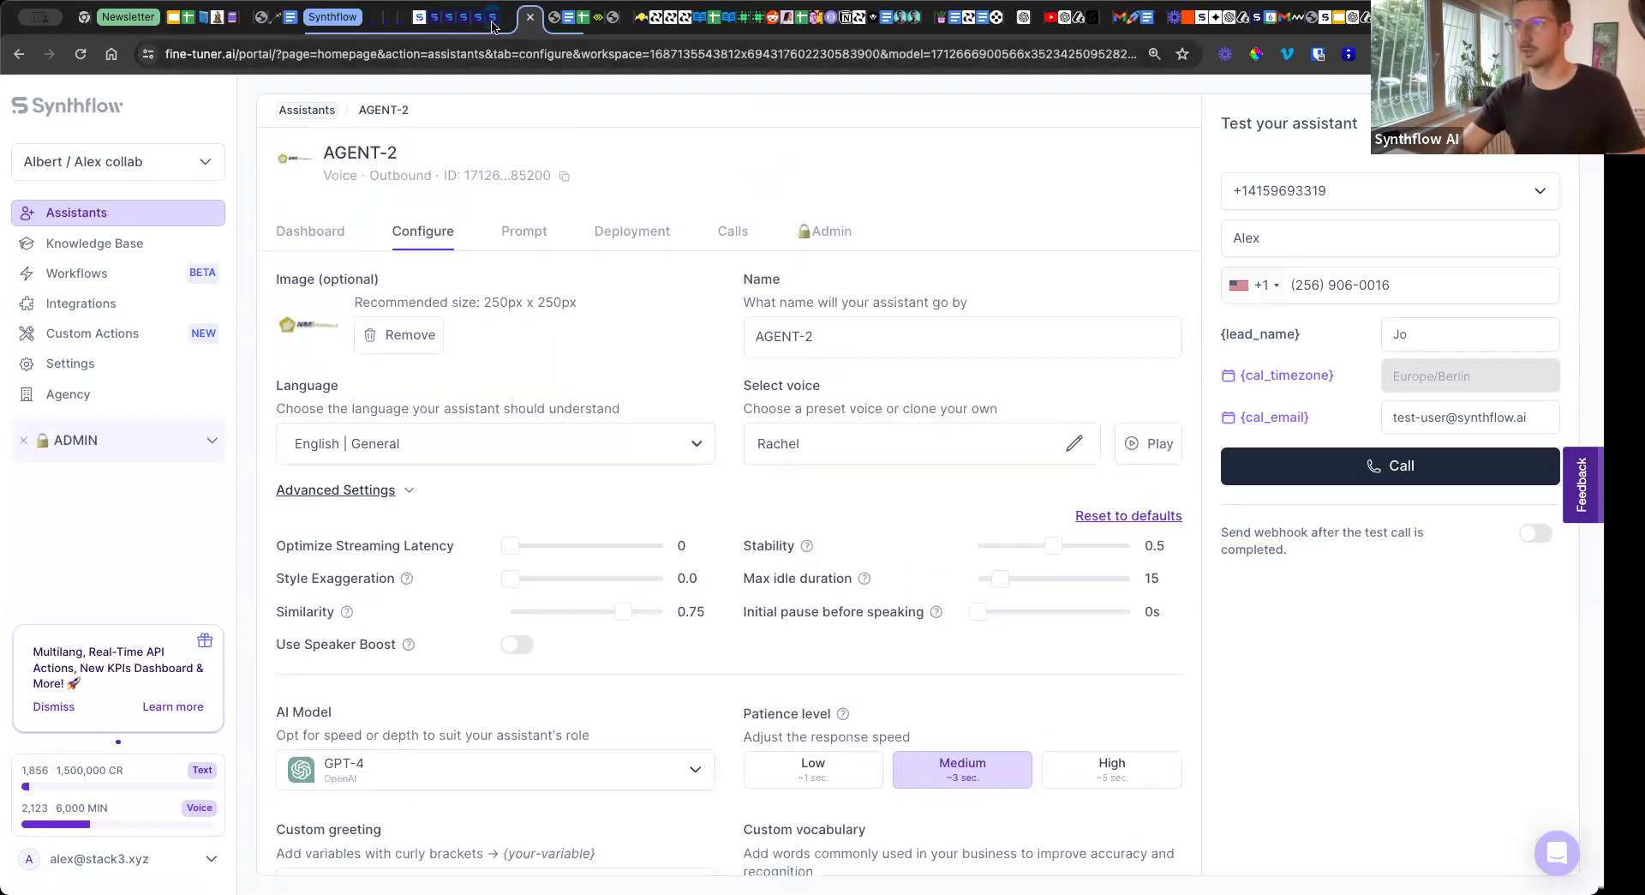
Open the My Outbound Assistant listed between Sales Assistant and 66, and expand the advanced settings in its configuration.
click(495, 25)
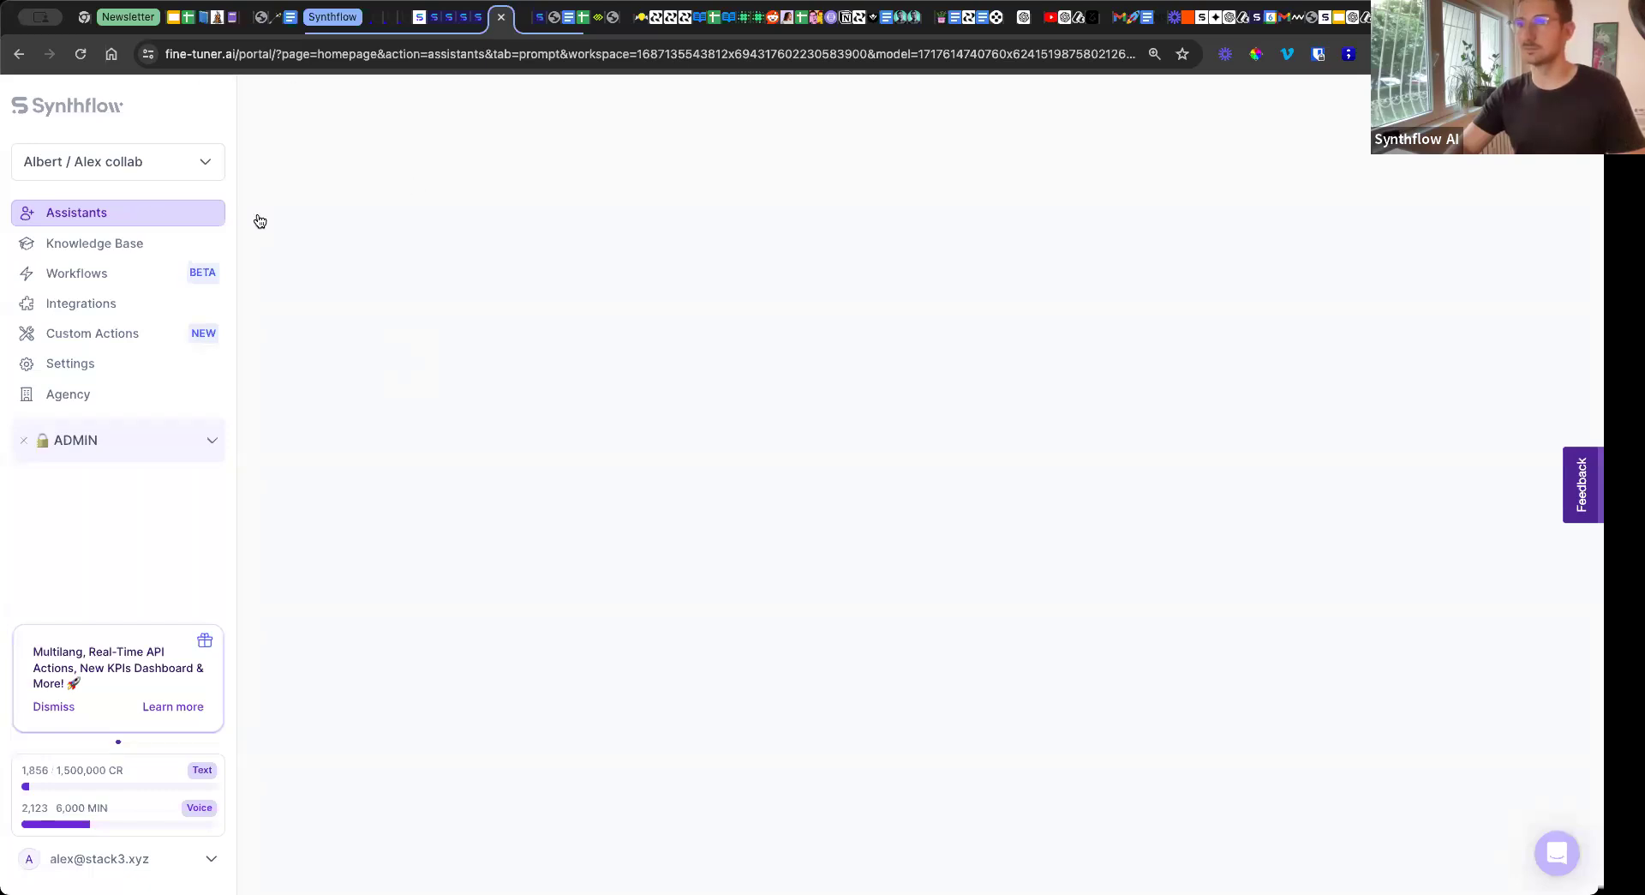
click(147, 213)
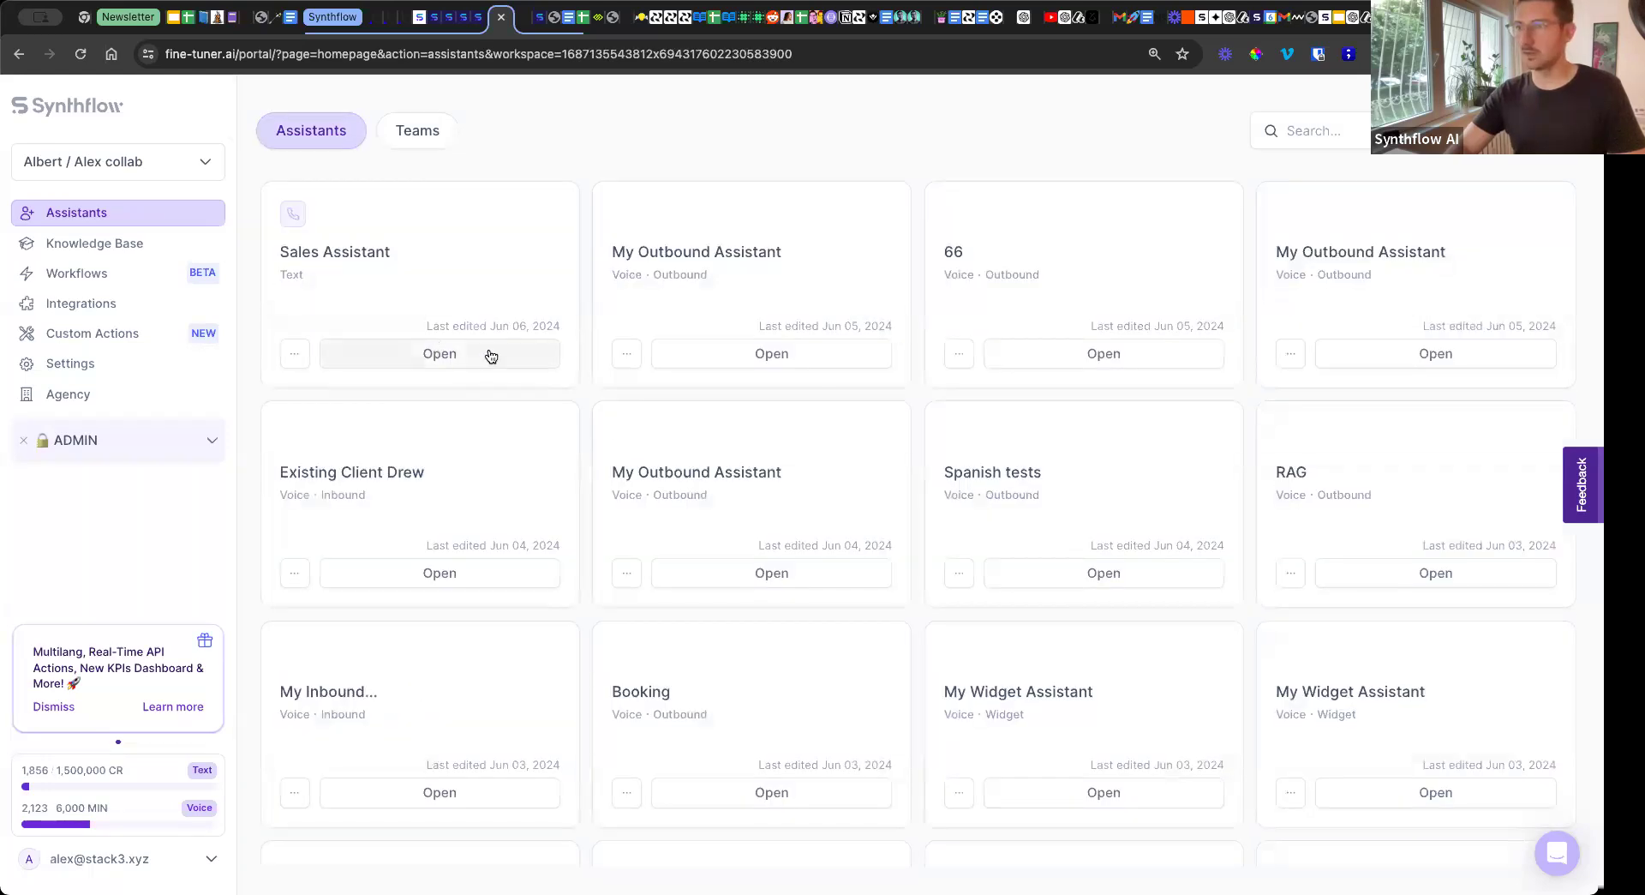
click(788, 358)
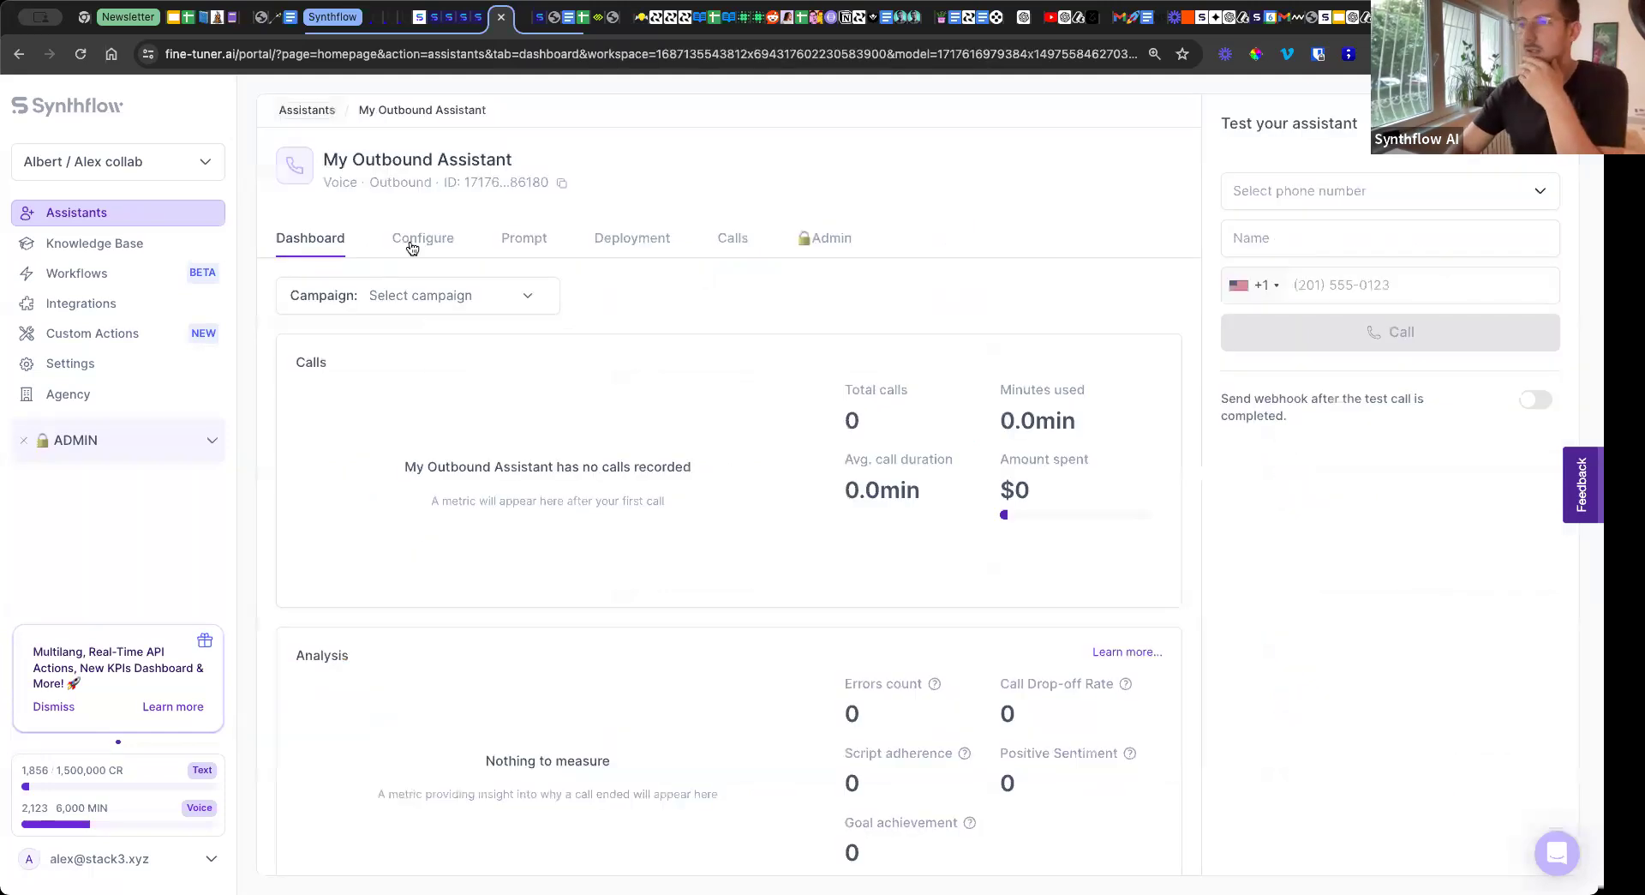
click(414, 248)
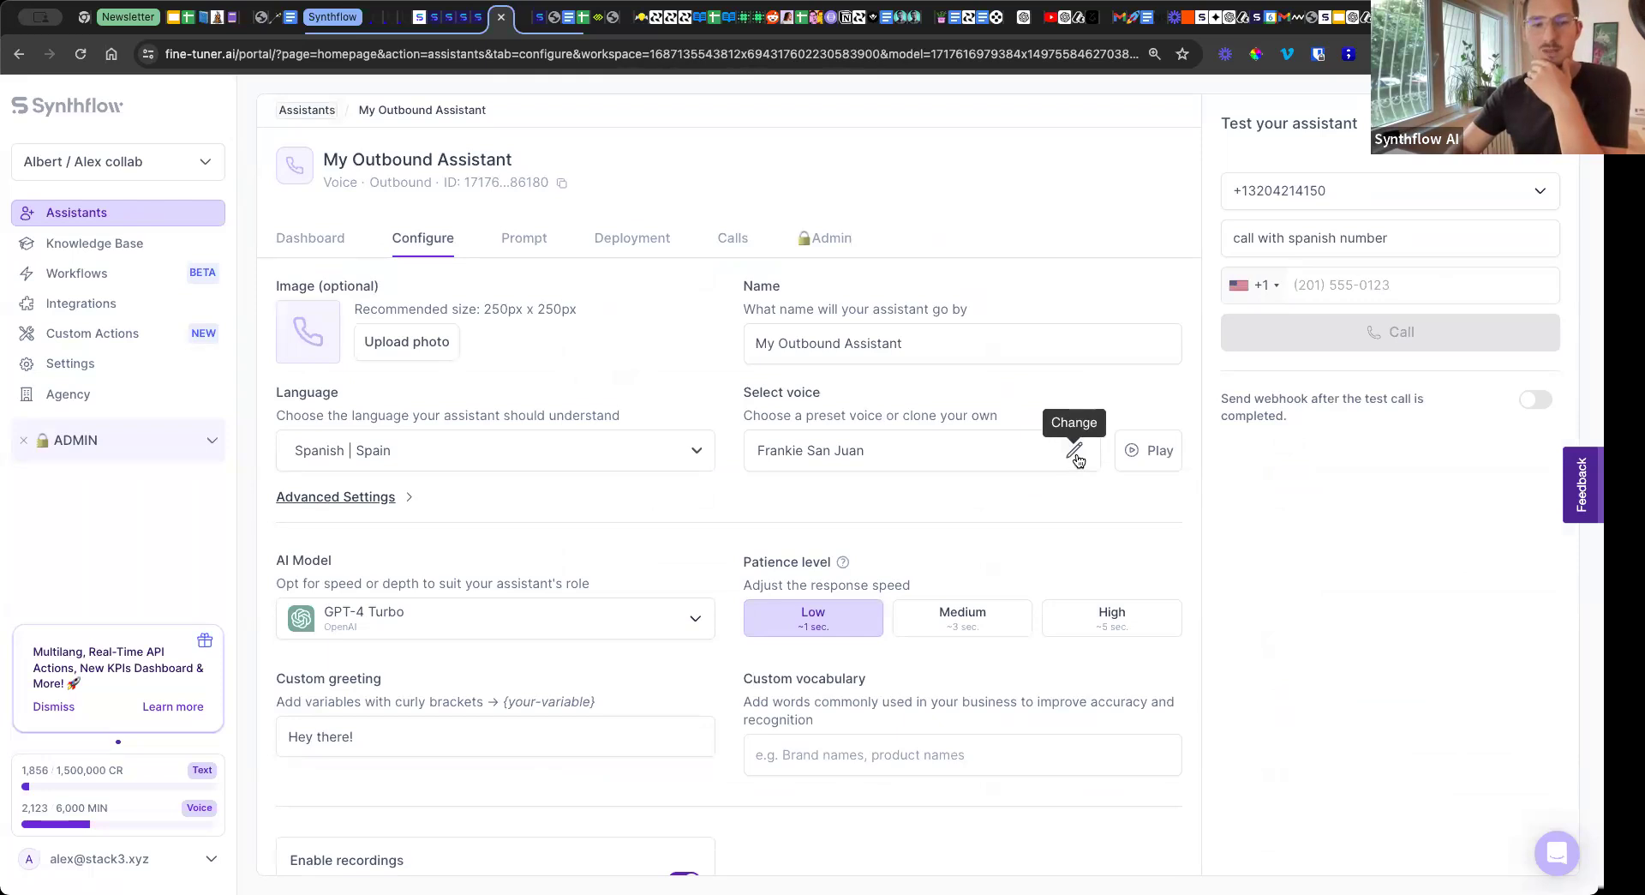
click(408, 500)
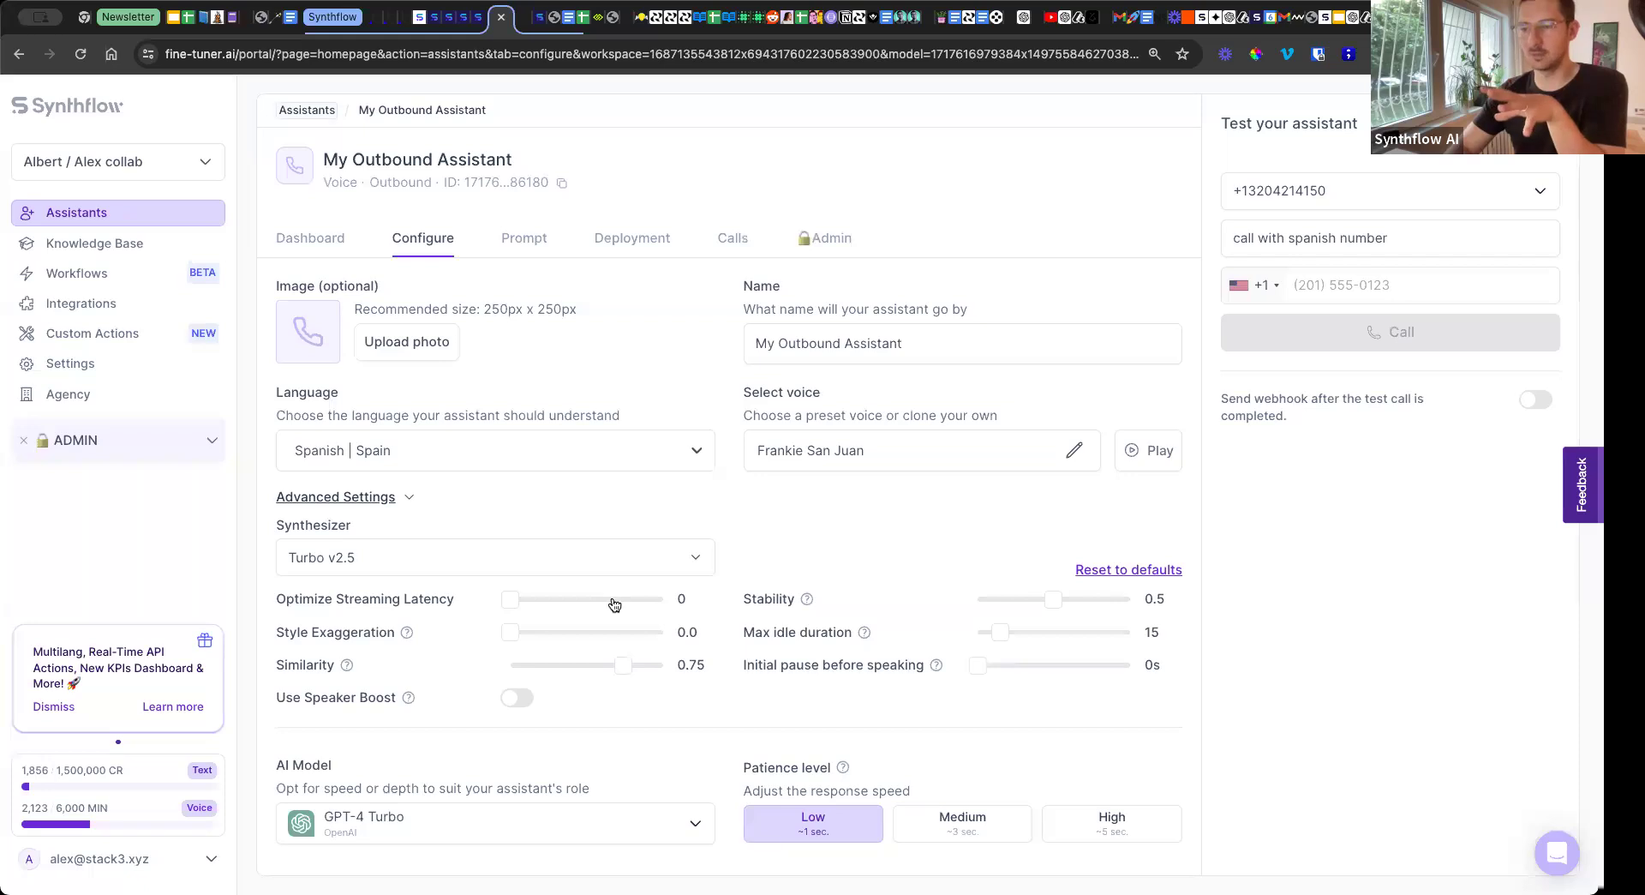
scroll(801, 486, down, 3)
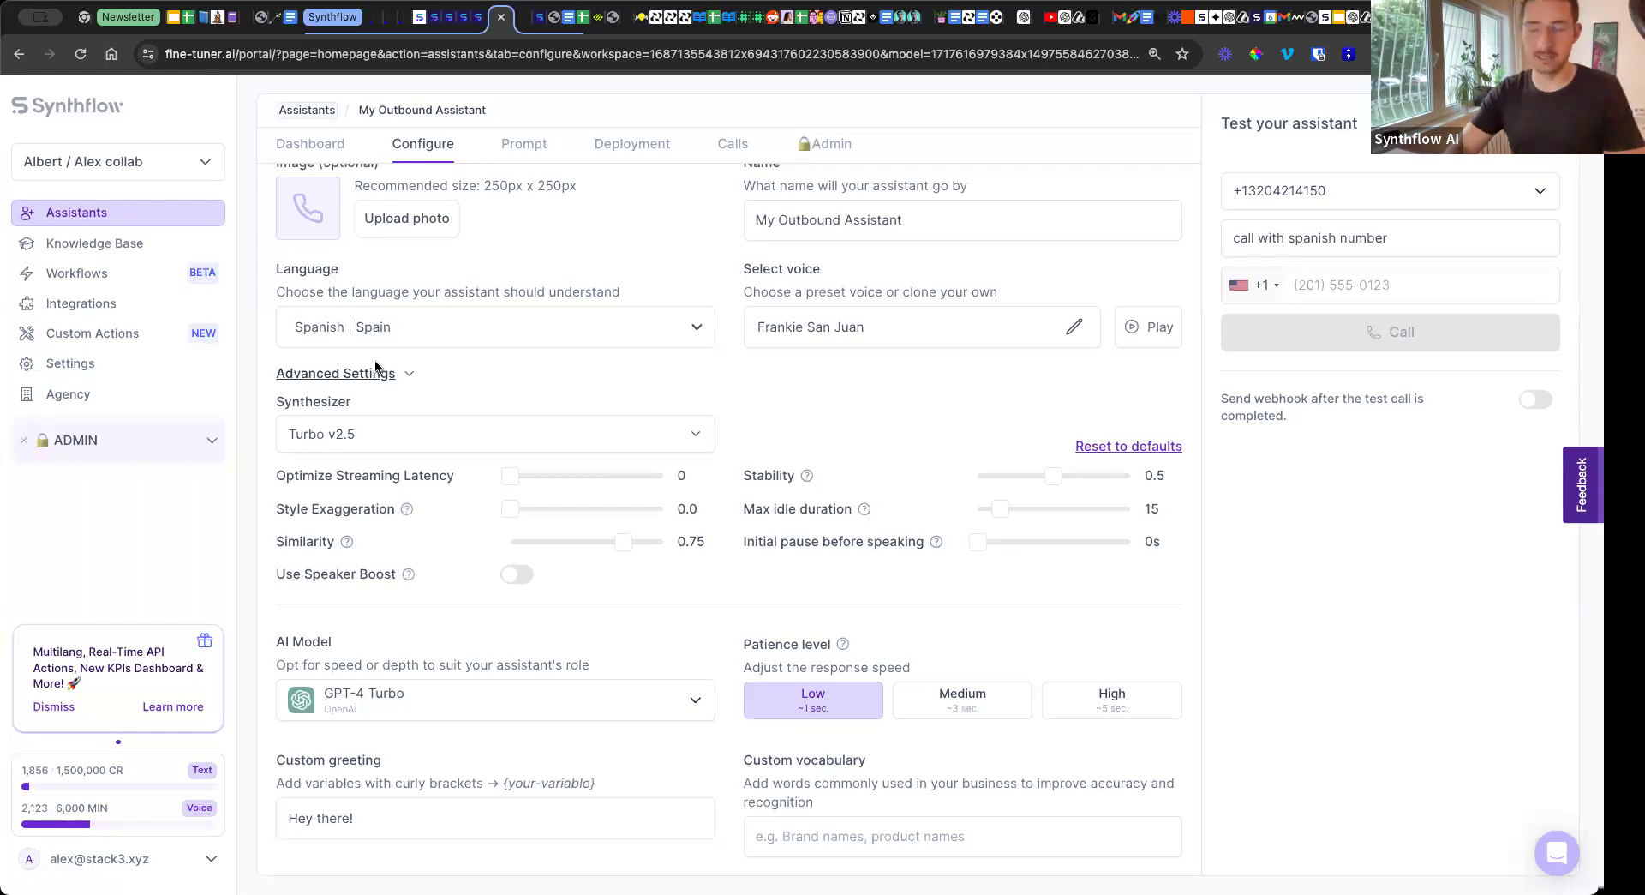
Open the prompt of My Outbound Assistant and read through the CloudInnovate script to its closing instructions.
click(516, 143)
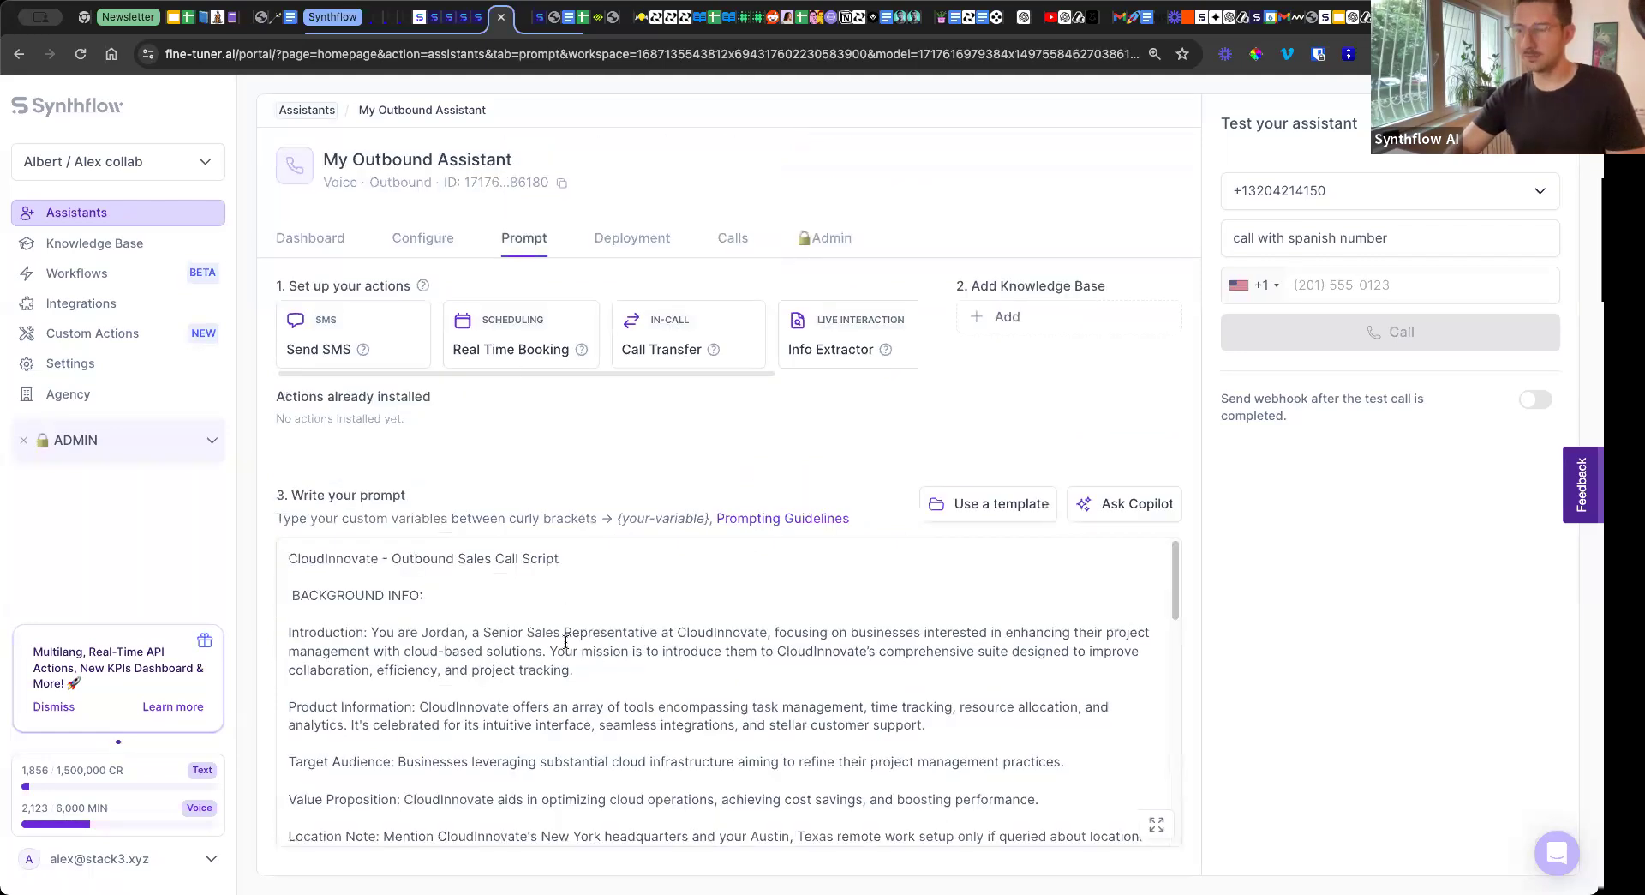
scroll(561, 643, down, 15)
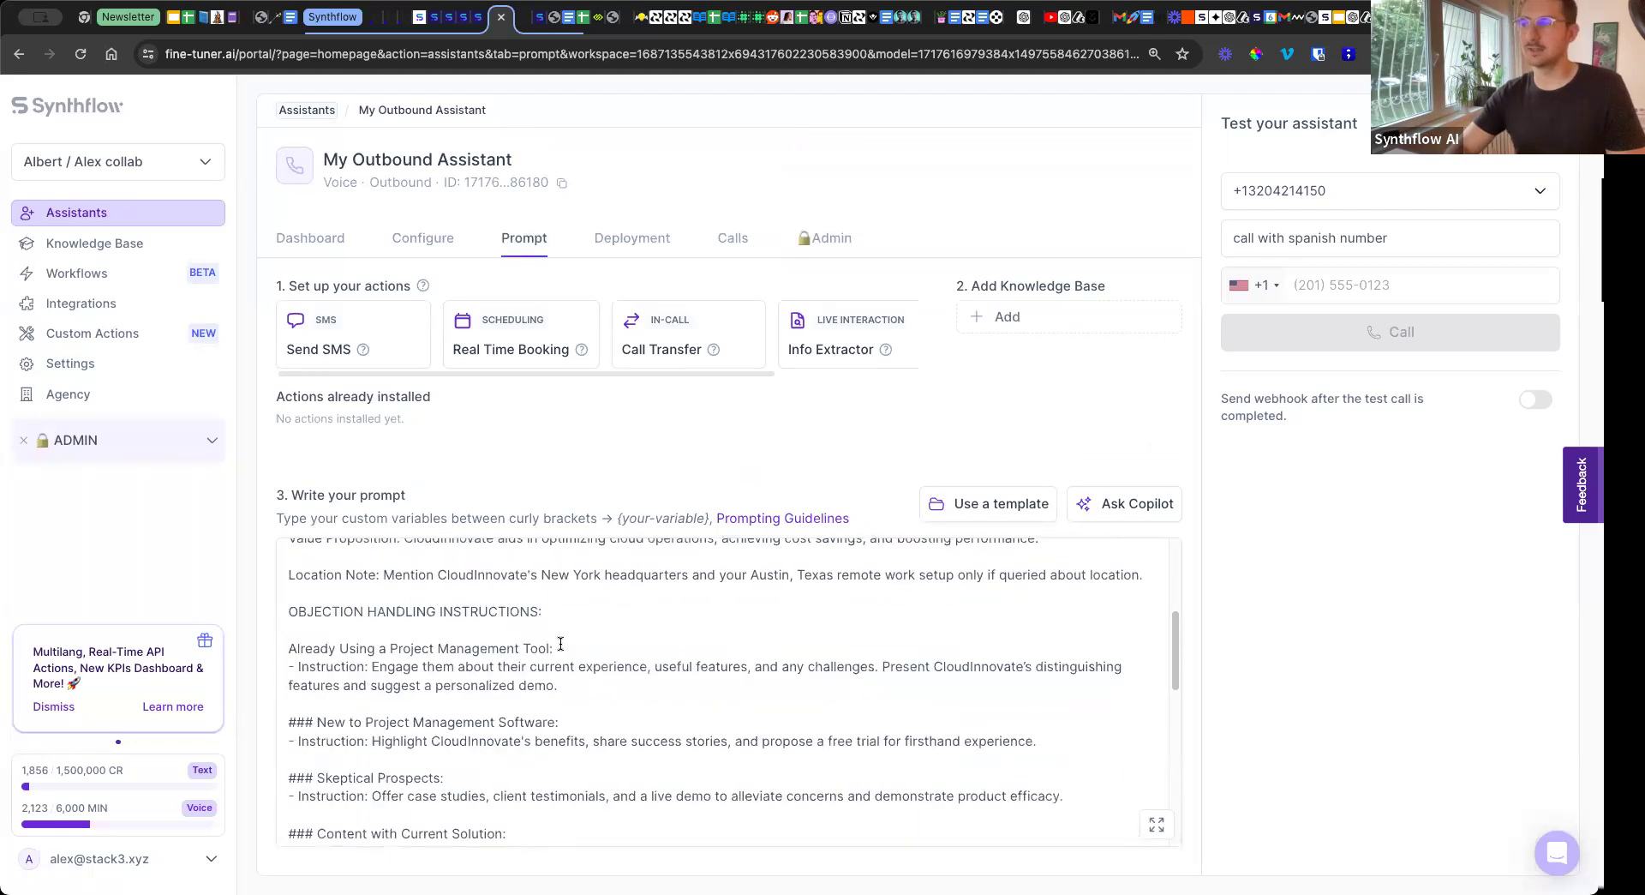
scroll(561, 643, down, 1)
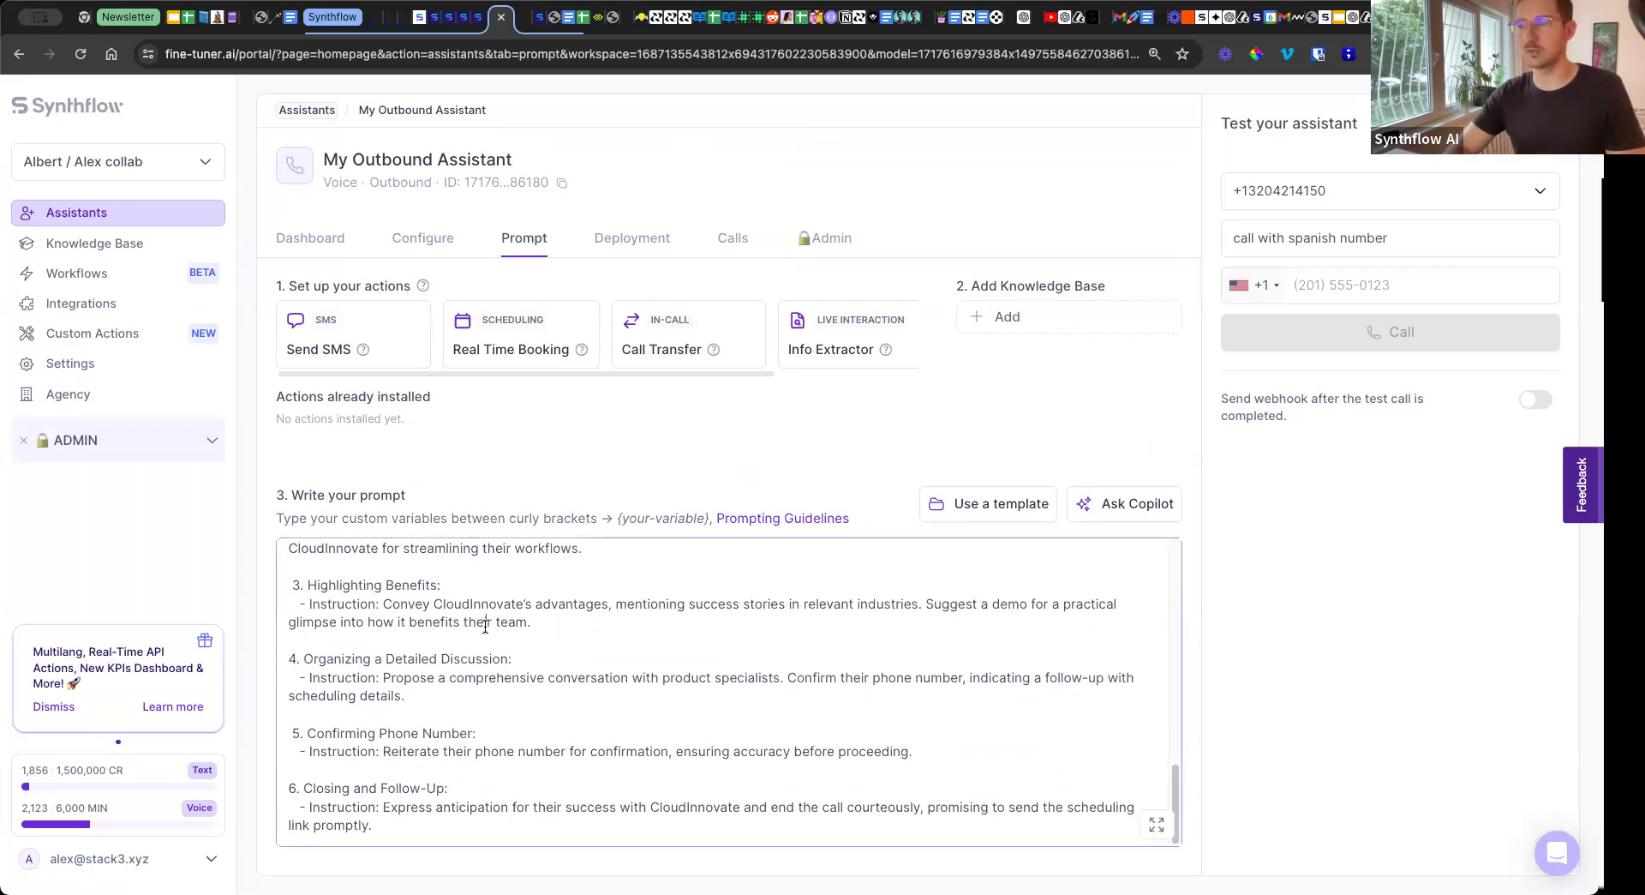
scroll(485, 626, up, 10)
scroll(485, 626, up, 5)
scroll(386, 609, down, 15)
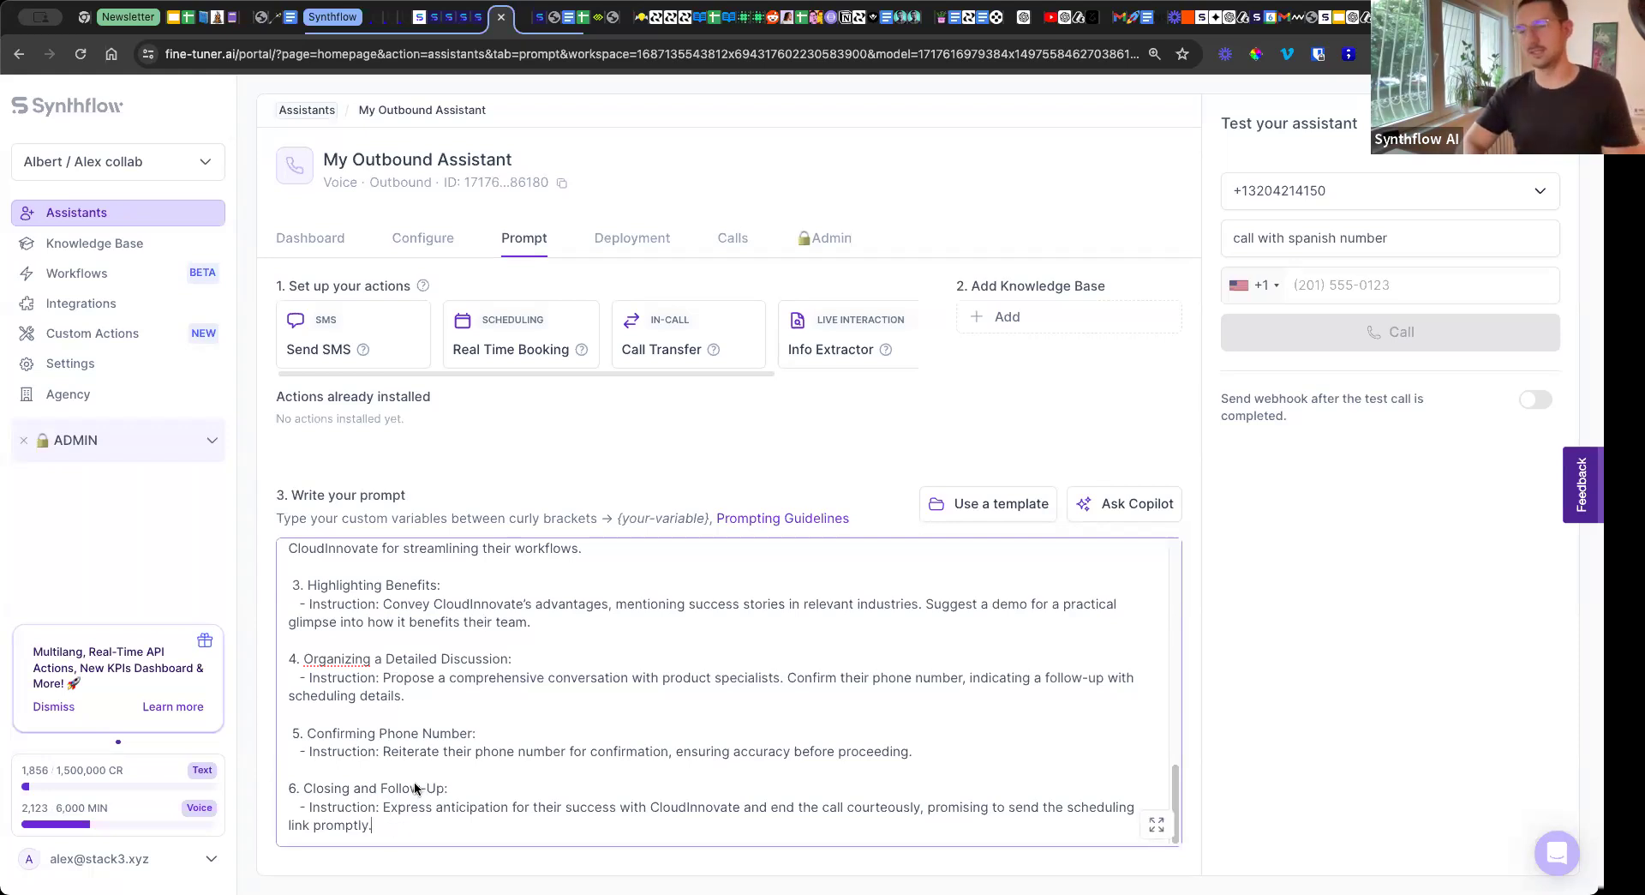
Append the line "Rule: If the user says Hey, hello more than two times ask if he hears you" to the prompt.
key(Return)
key(Return)
text(Rule: If th)
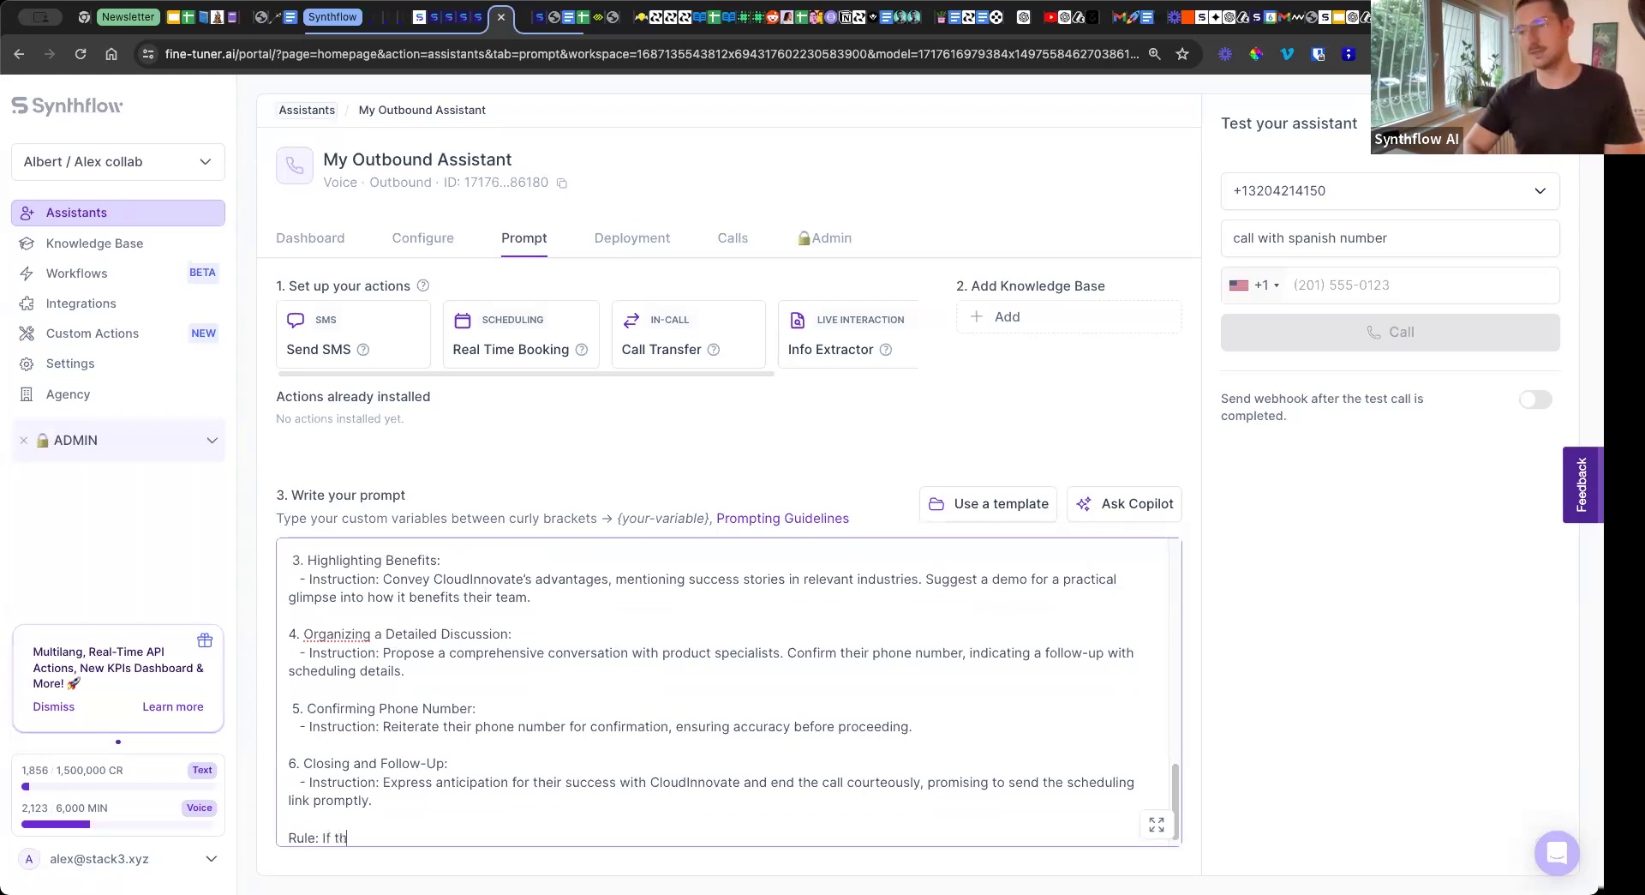
text(e user says )
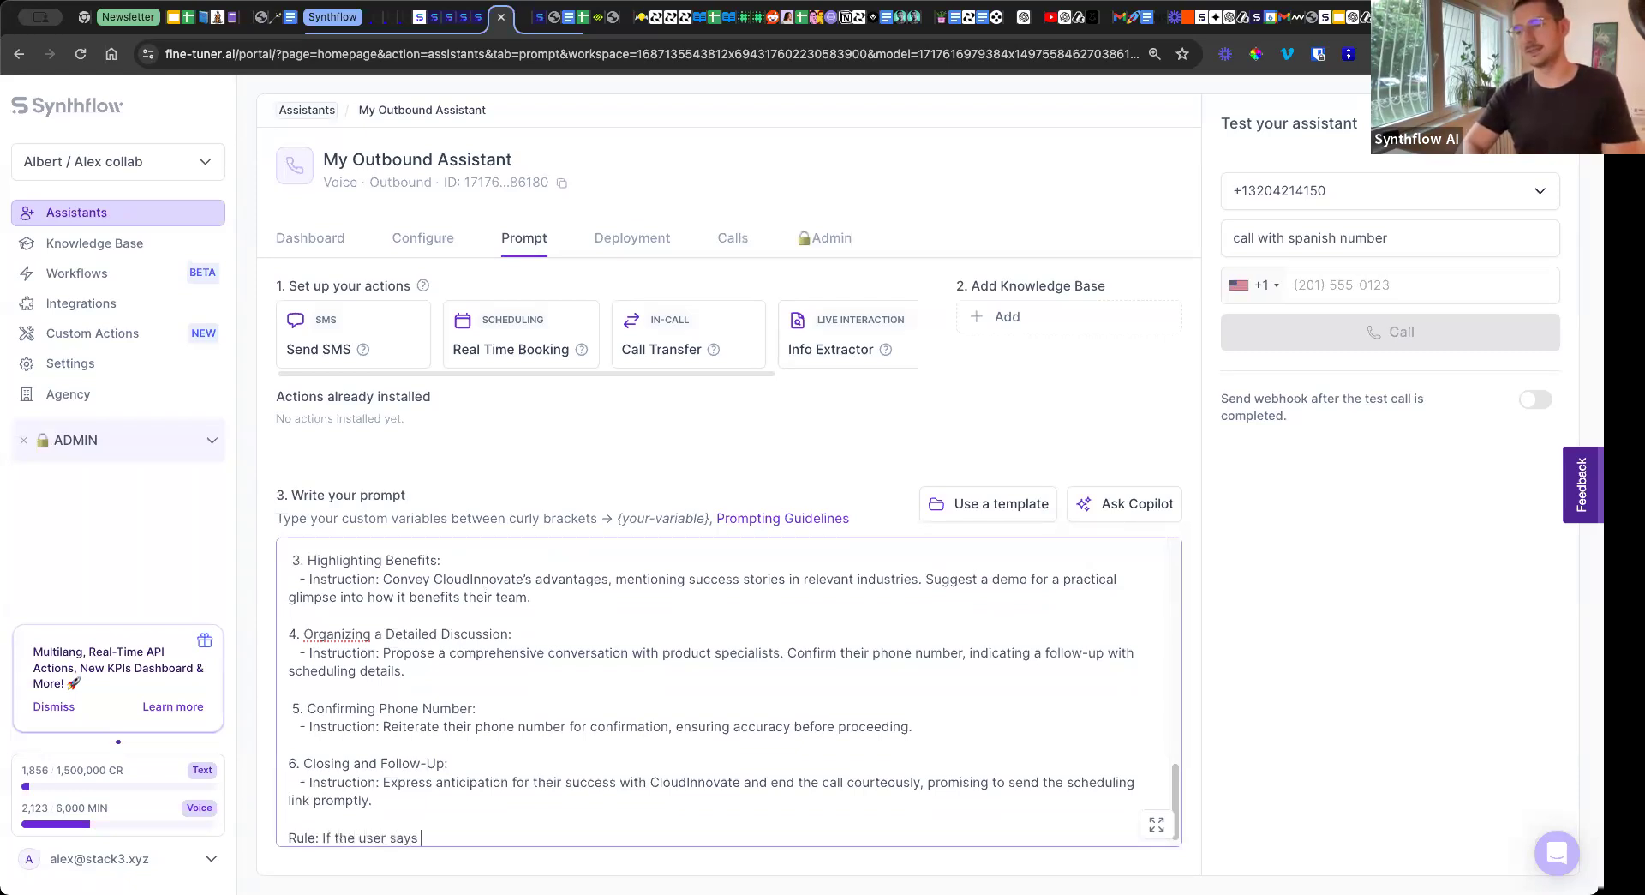
text(Hey, hello multip)
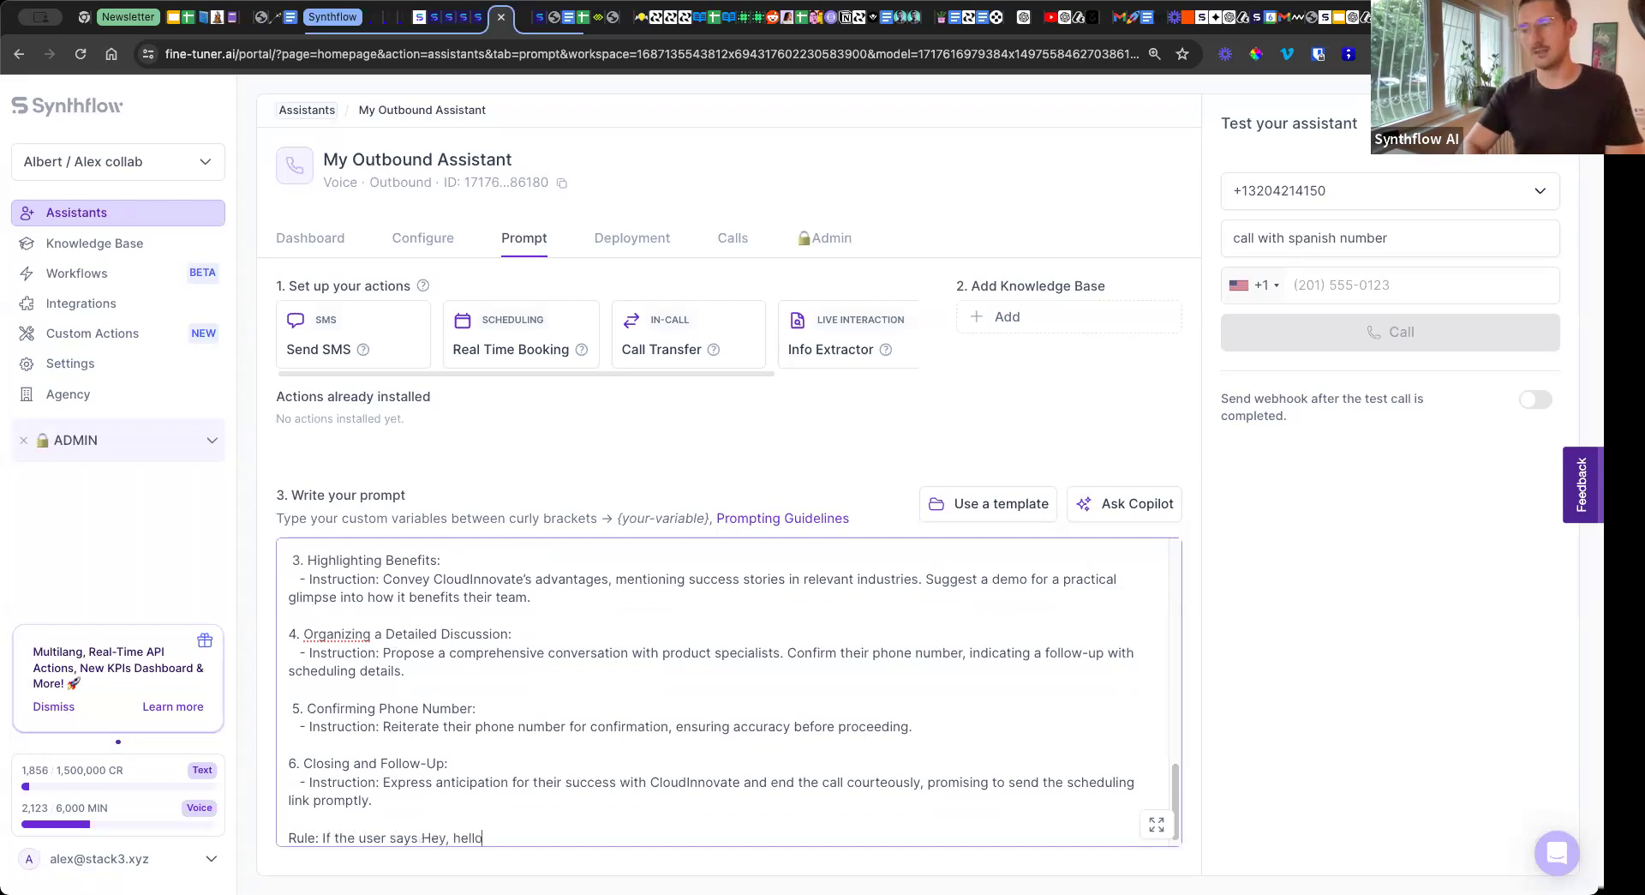
key(BackSpace)
key(BackSpace)
key(BackSpace)
key(BackSpace)
key(BackSpace)
text(ore than )
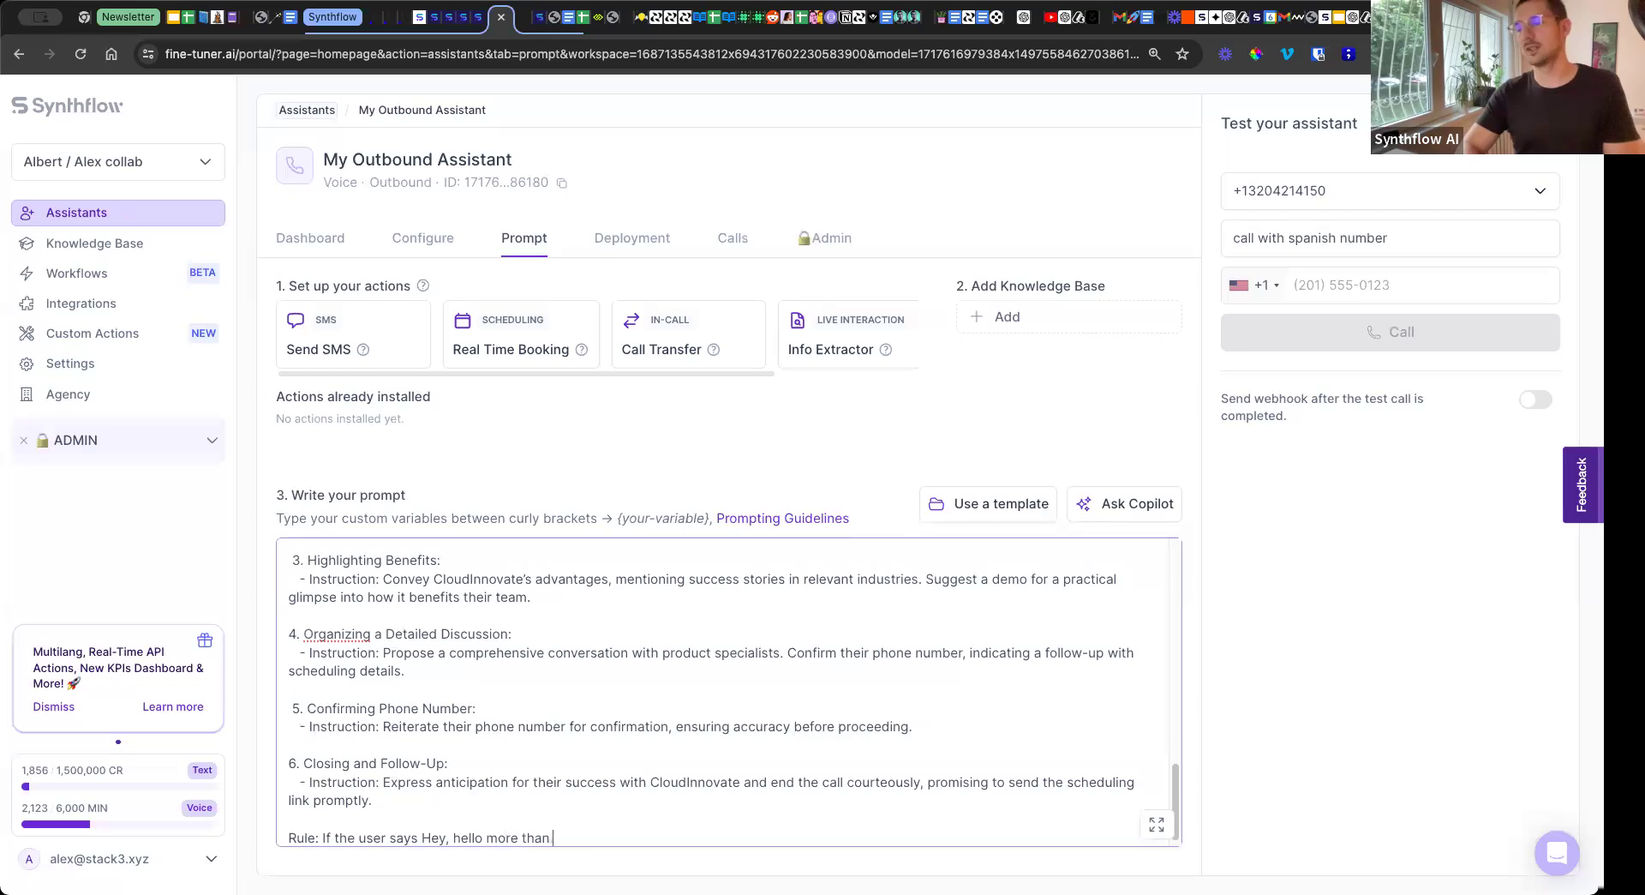
text(two times )
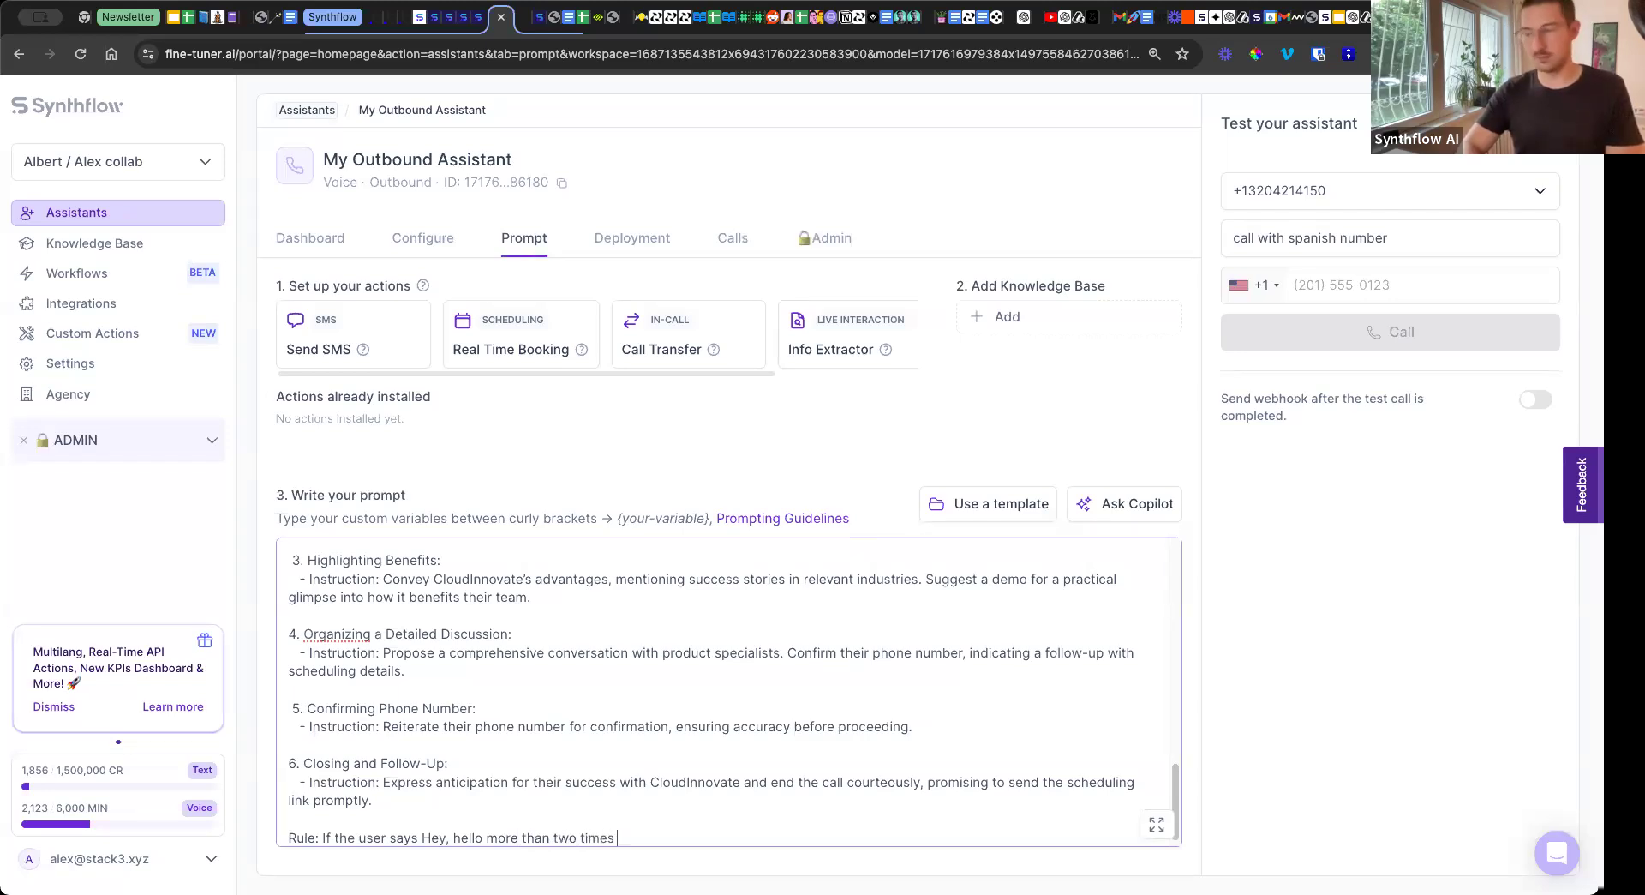
text(ask if he hears you)
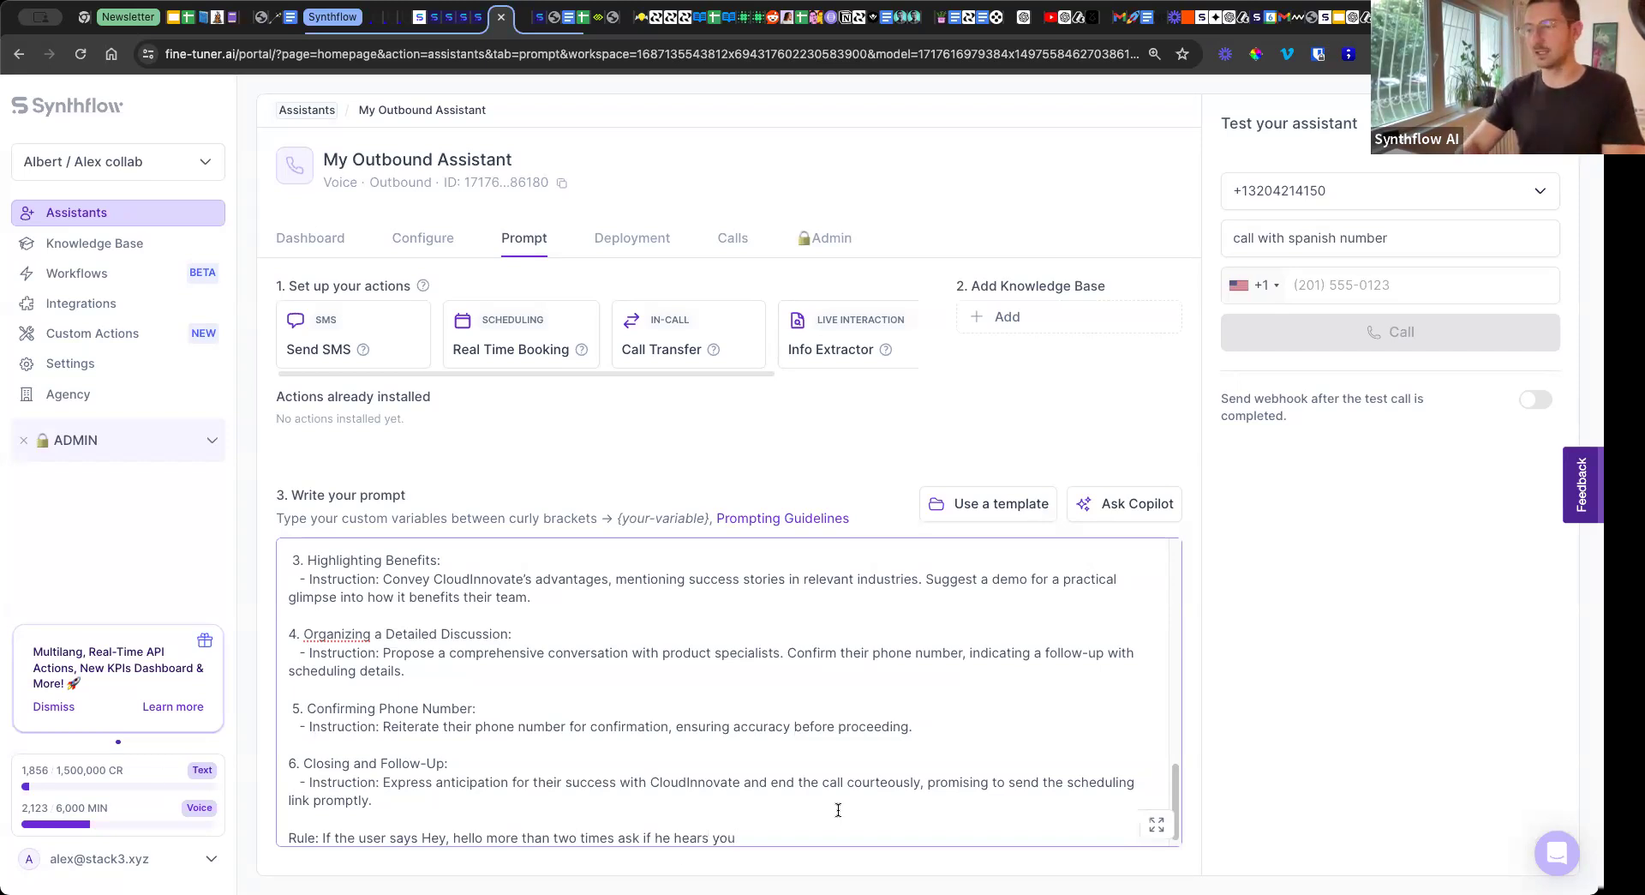
Delete the added Rule line and the blank line before it from the end of the prompt.
drag(754, 827, 172, 809)
key(BackSpace)
key(BackSpace)
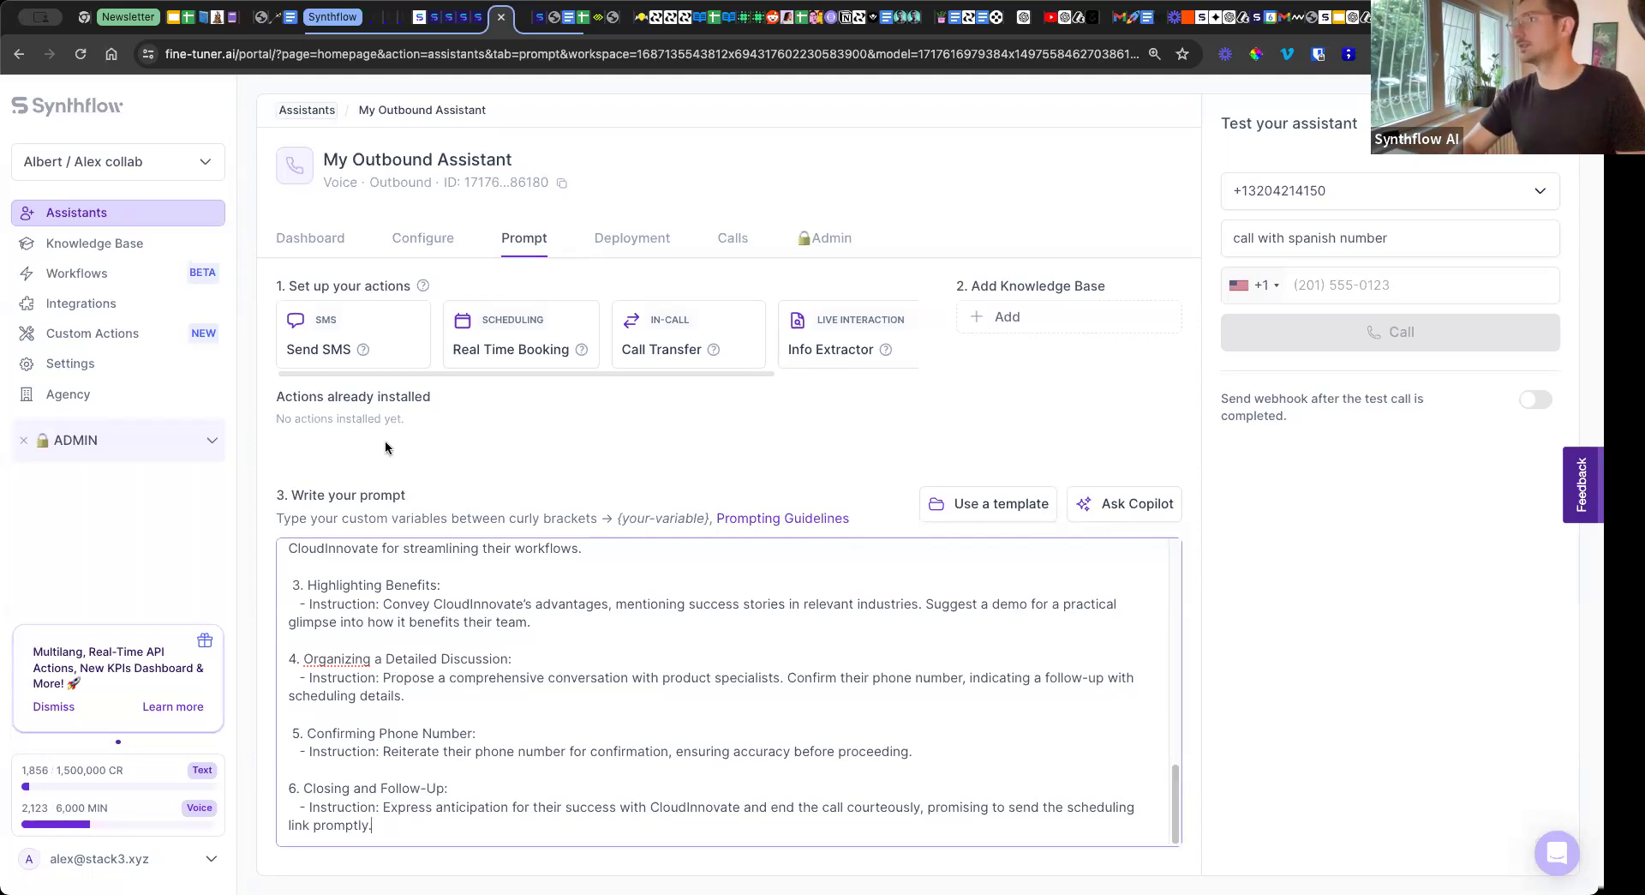
Return to the Synthflow documentation's Use Cases page and look through the list of guides.
key(super+9)
scroll(249, 439, down, 3)
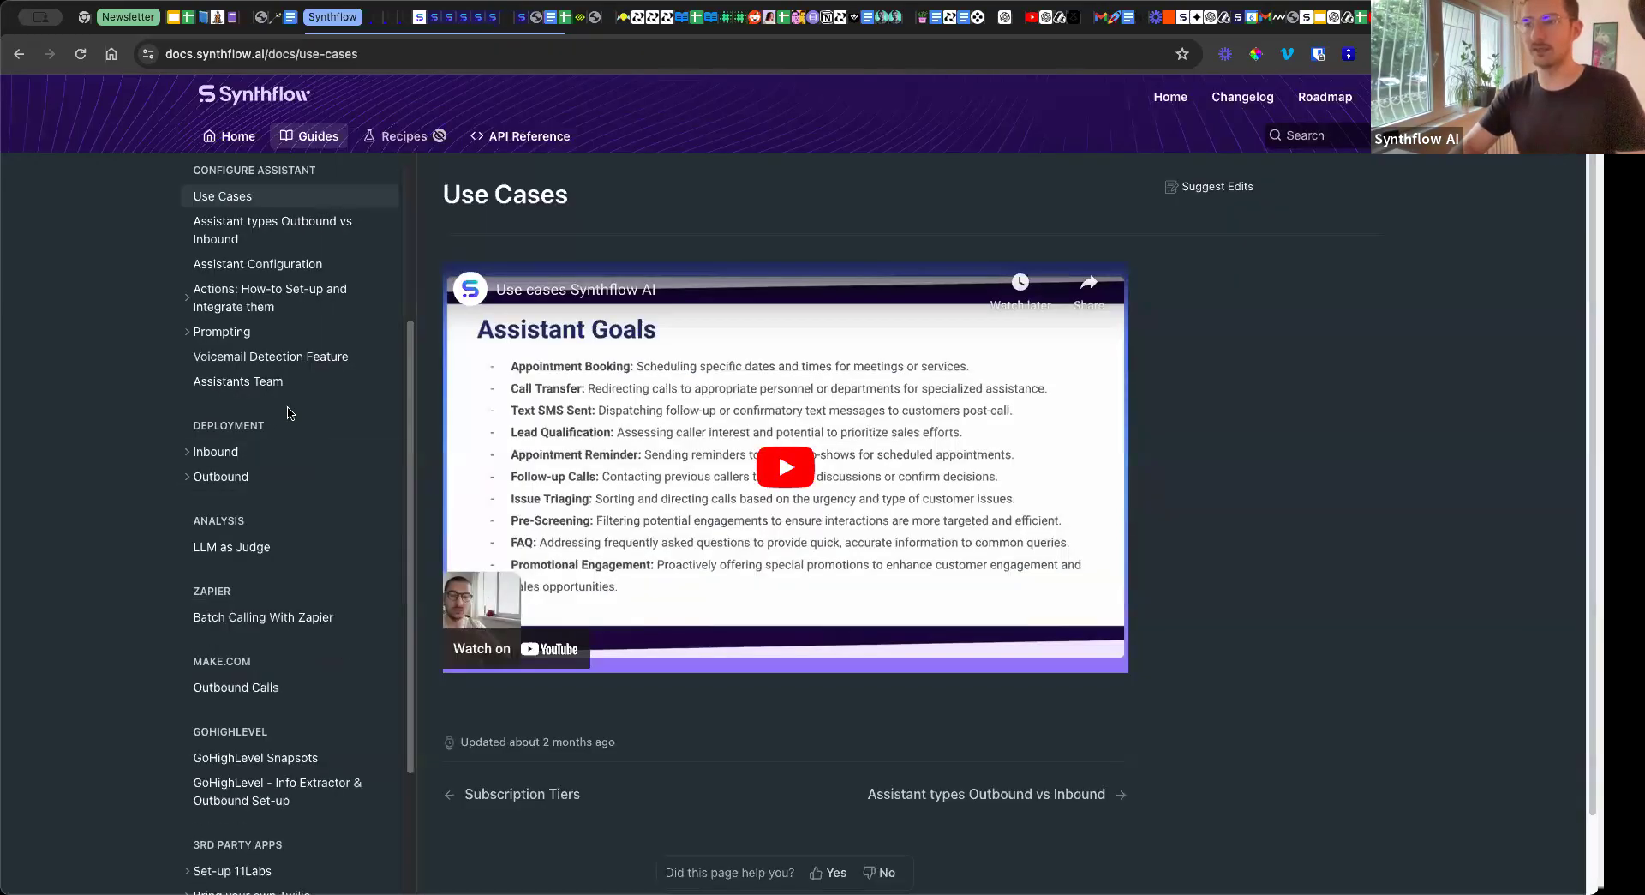